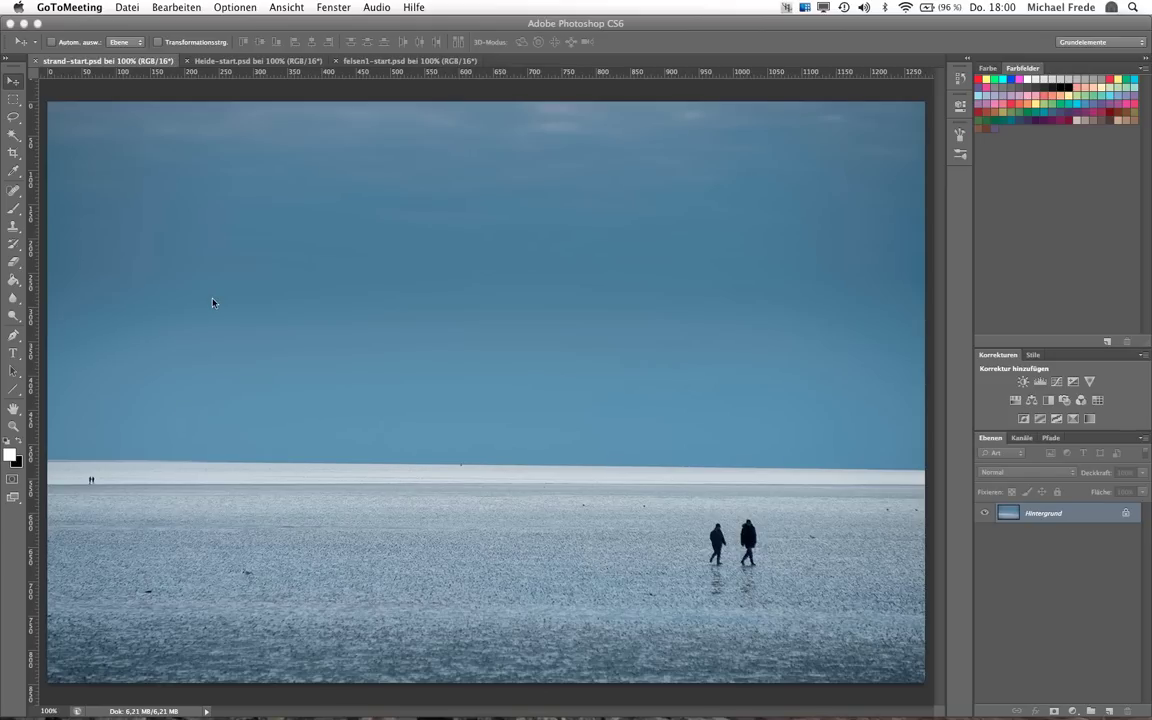
Switch to Photoshop with the Nik panel listing Dfine 2.0, Viveza 2 and HDR Efex Pro
{"action": "left_click", "coordinate": [427, 264]}
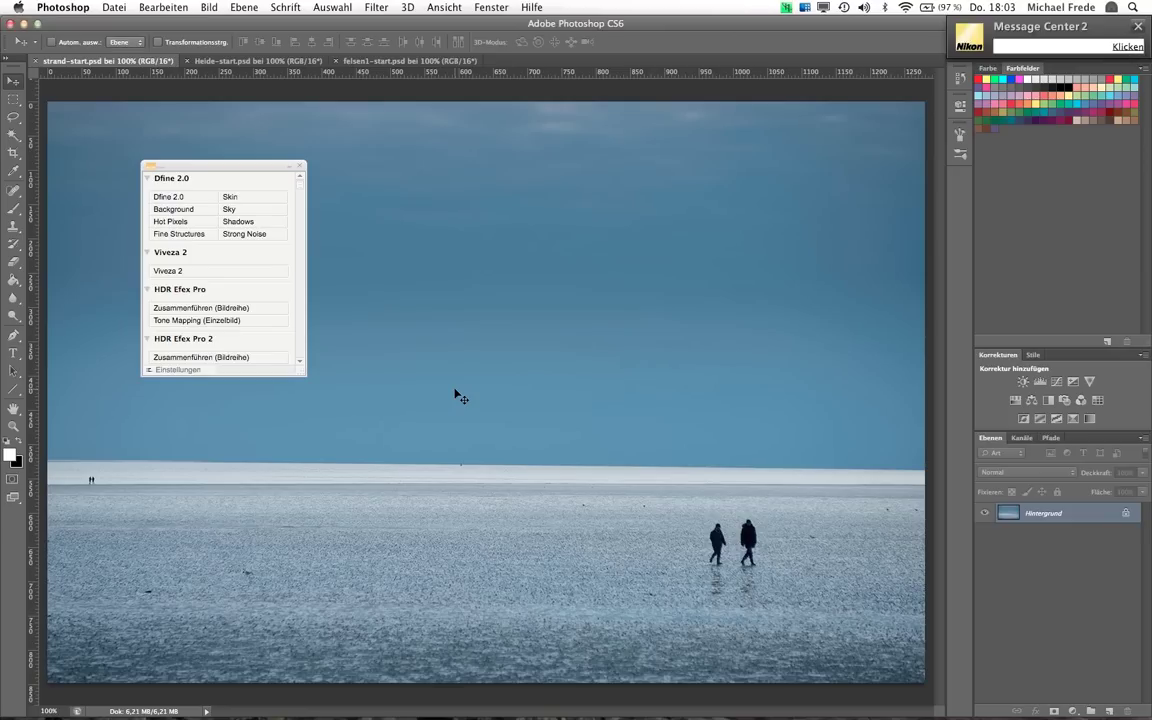
{"action": "left_click", "coordinate": [1137, 28]}
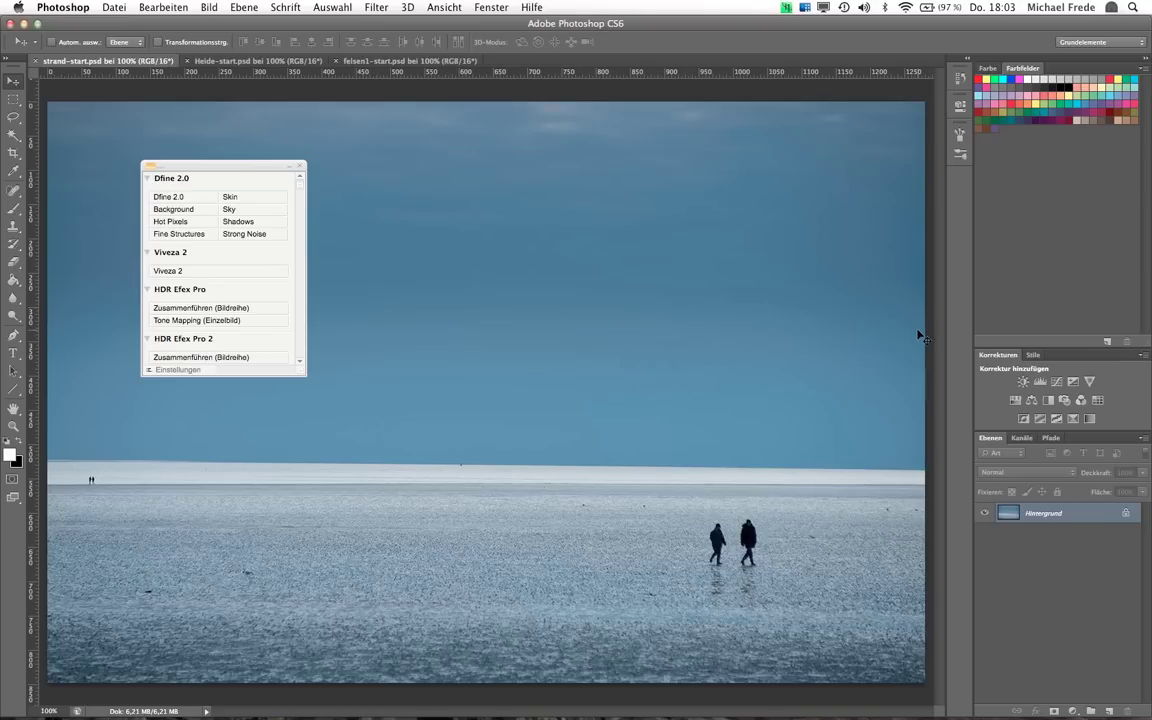
Duplicate the Hintergrund layer as Hintergrund Kopie and convert the copy to a smart object
{"action": "right_click", "coordinate": [1047, 514]}
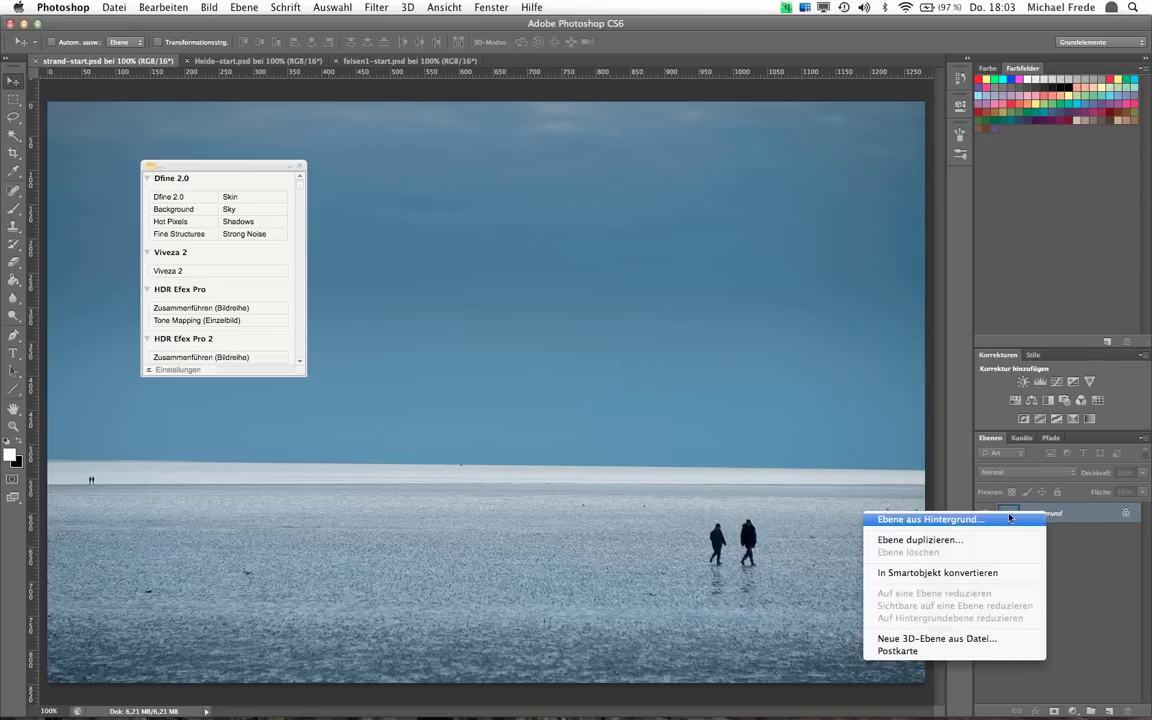
{"action": "left_click", "coordinate": [964, 540]}
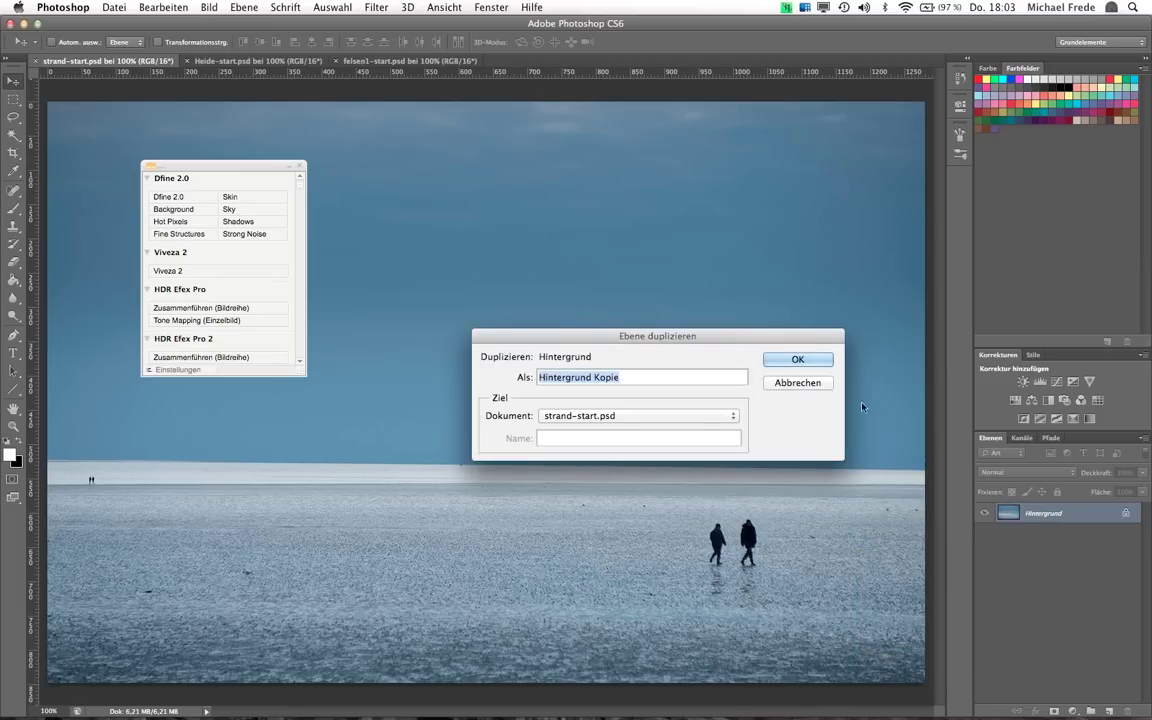
{"action": "left_click", "coordinate": [805, 360]}
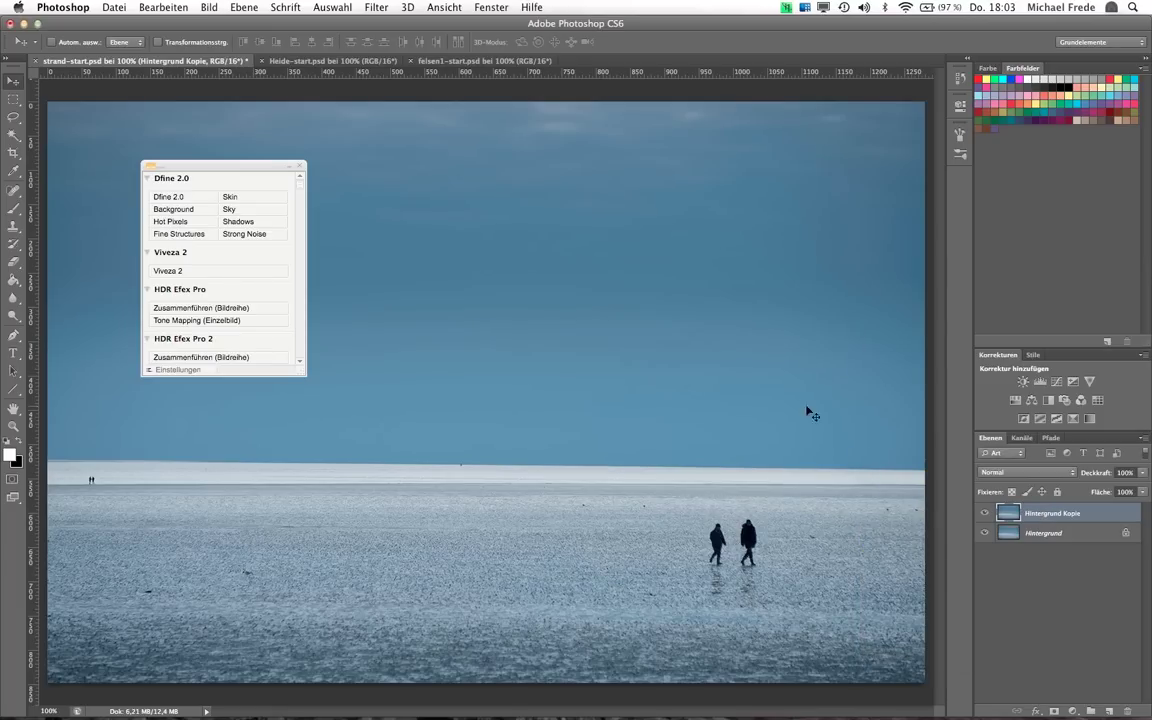
{"action": "right_click", "coordinate": [1046, 516]}
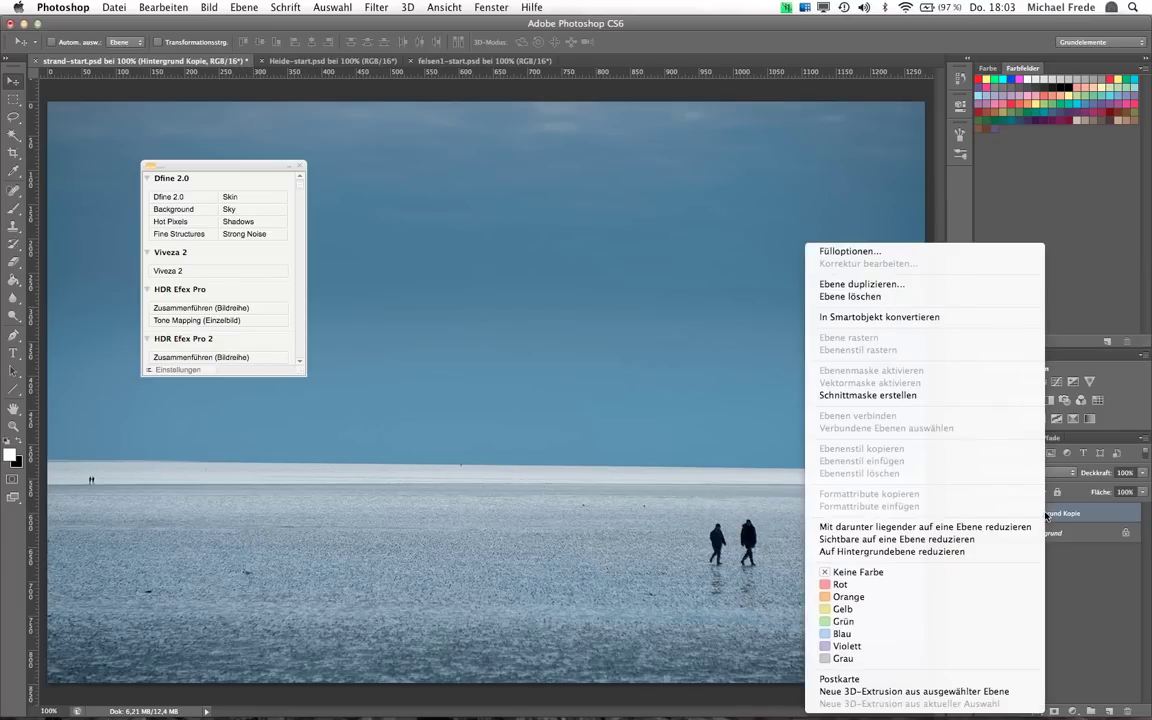
{"action": "left_click", "coordinate": [906, 318]}
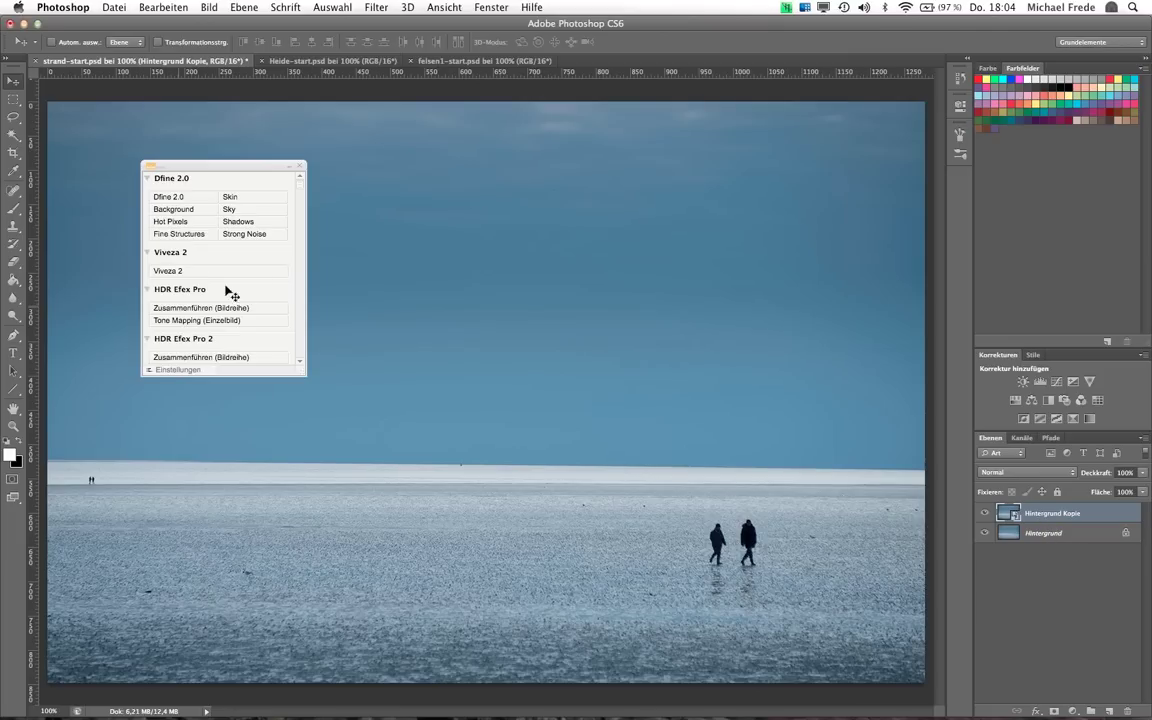
Launch Color Efex Pro 4 on the Hintergrund Kopie smart object from the Nik panel
{"action": "scroll", "coordinate": [288, 262], "scroll_direction": "down", "scroll_amount": 5}
{"action": "scroll", "coordinate": [286, 300], "scroll_direction": "down", "scroll_amount": 5}
{"action": "scroll", "coordinate": [285, 325], "scroll_direction": "down", "scroll_amount": 4}
{"action": "scroll", "coordinate": [287, 338], "scroll_direction": "down", "scroll_amount": 1}
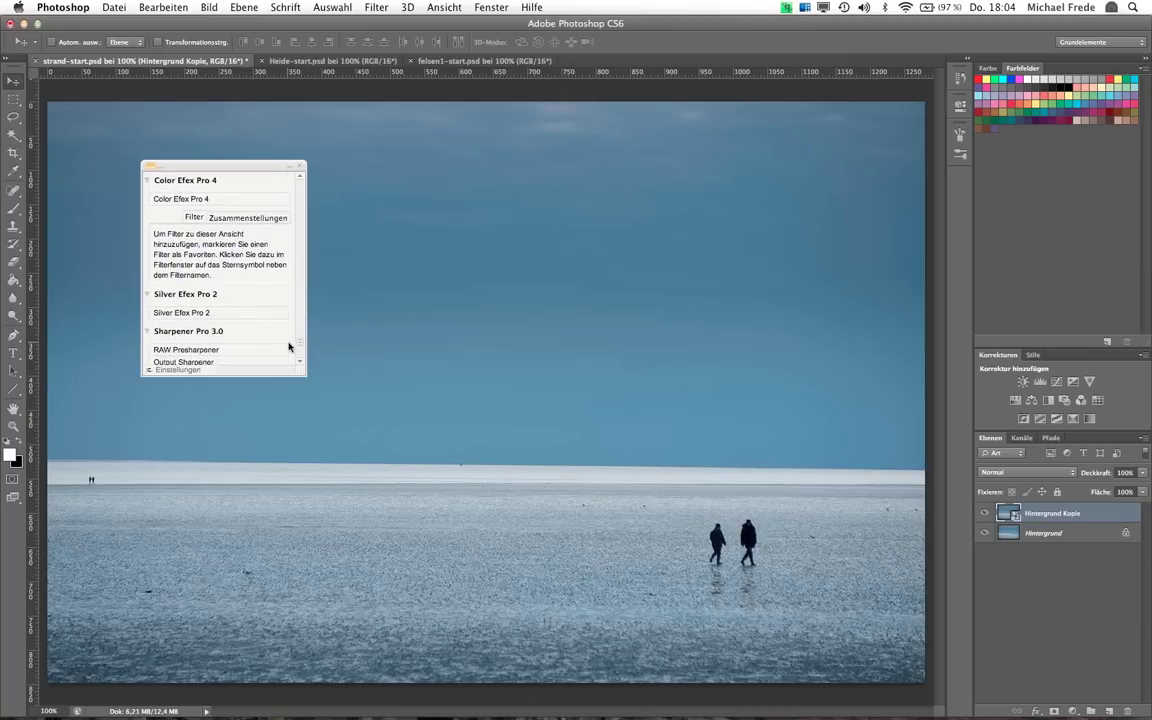
{"action": "scroll", "coordinate": [292, 310], "scroll_direction": "up", "scroll_amount": 2}
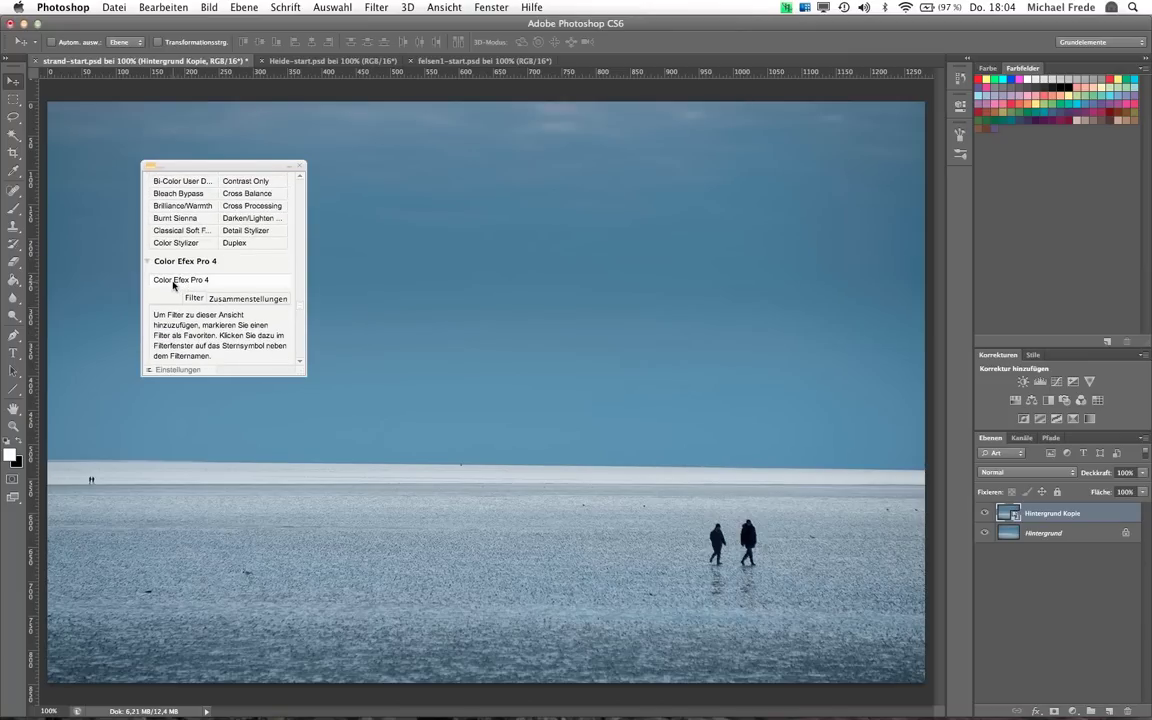
{"action": "scroll", "coordinate": [168, 284], "scroll_direction": "up", "scroll_amount": 10}
{"action": "key", "text": "super+f"}
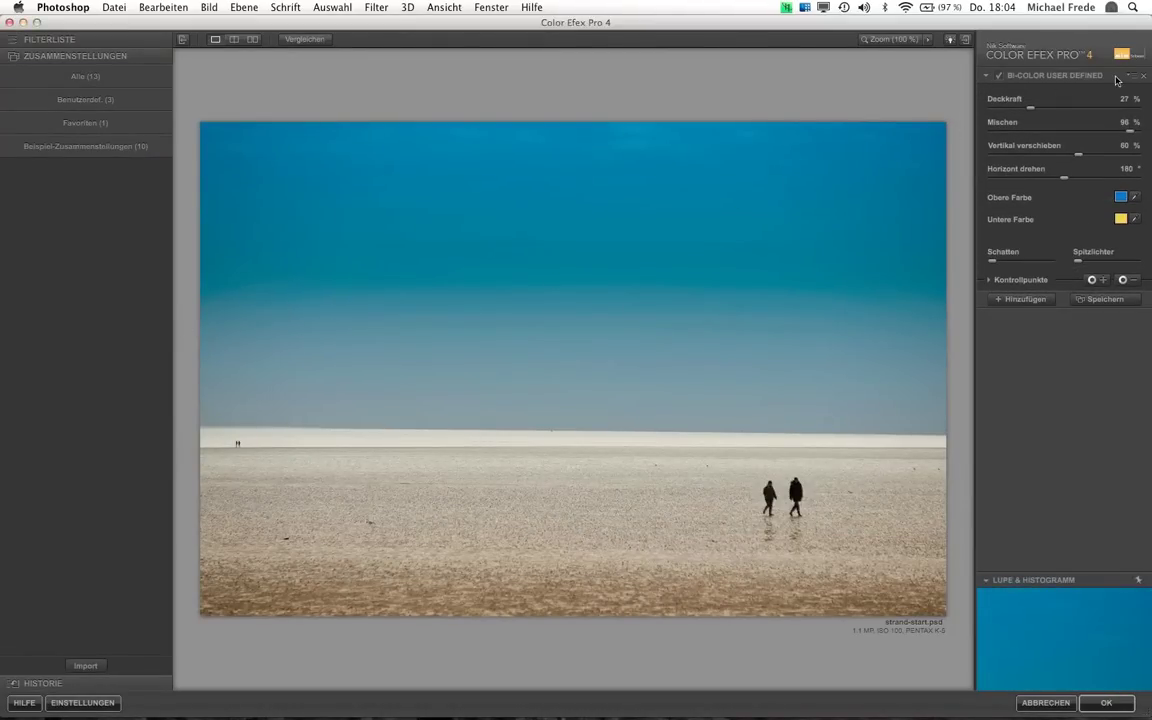
Switch off and remove the preloaded Bi-Color User Defined filter, showing the filter list
{"action": "left_click", "coordinate": [1000, 78]}
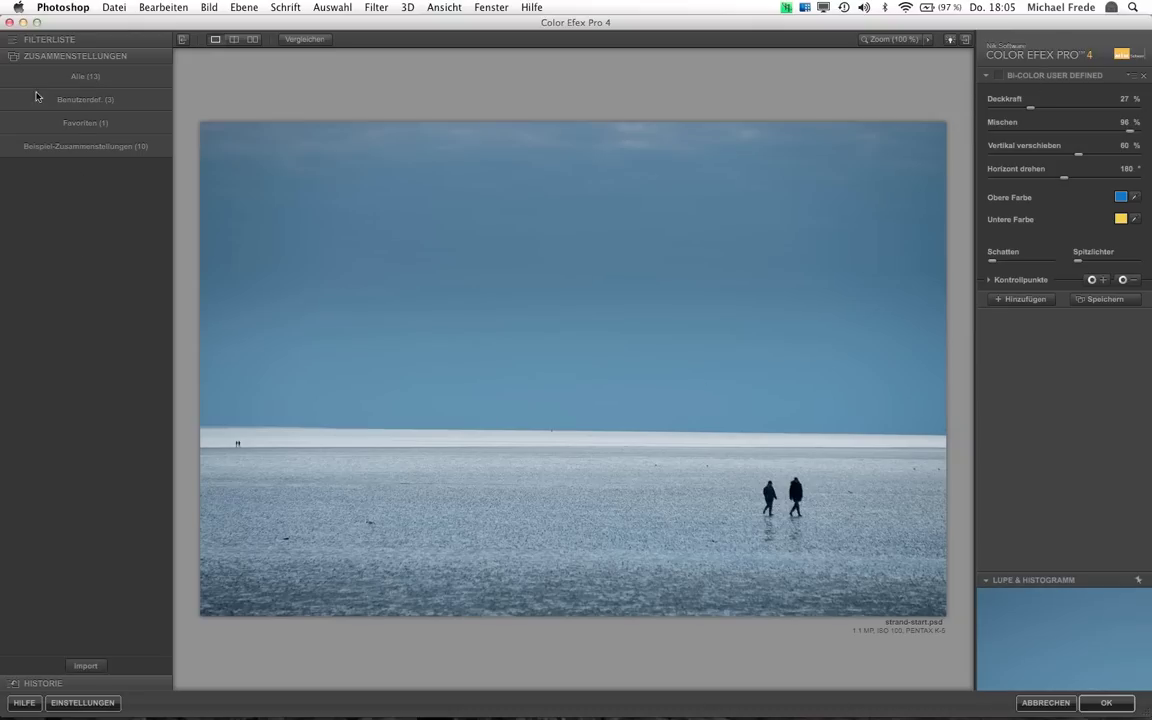
{"action": "left_click", "coordinate": [14, 42]}
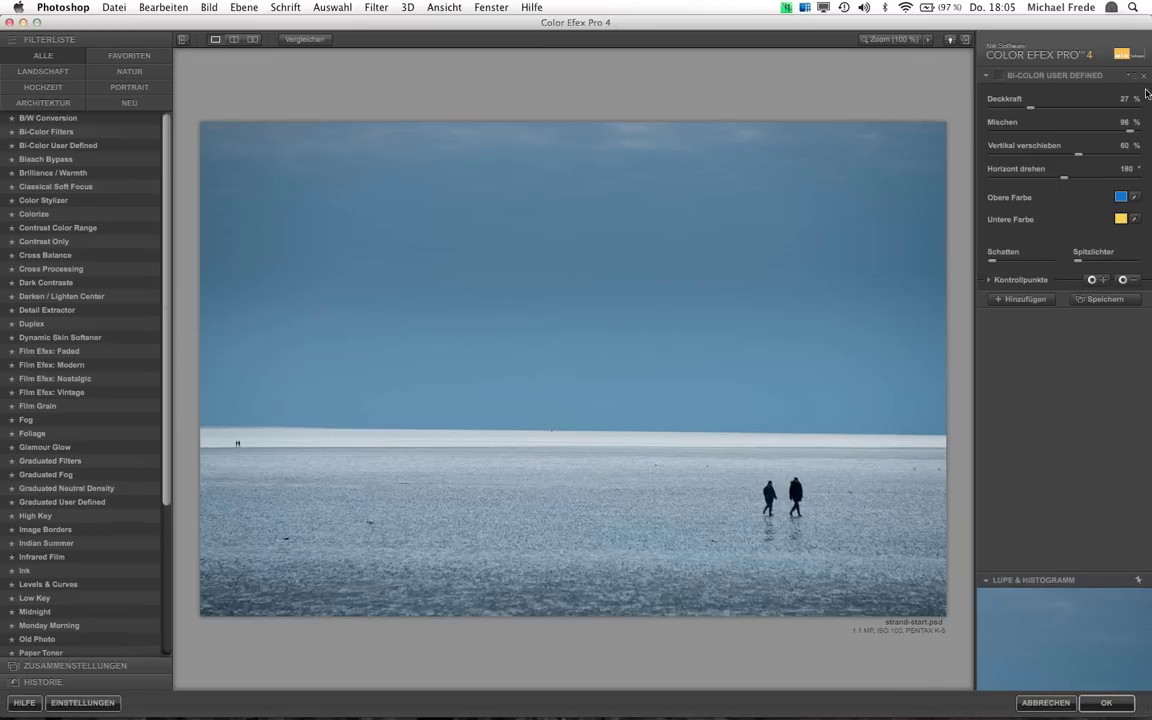
{"action": "left_click", "coordinate": [1144, 76]}
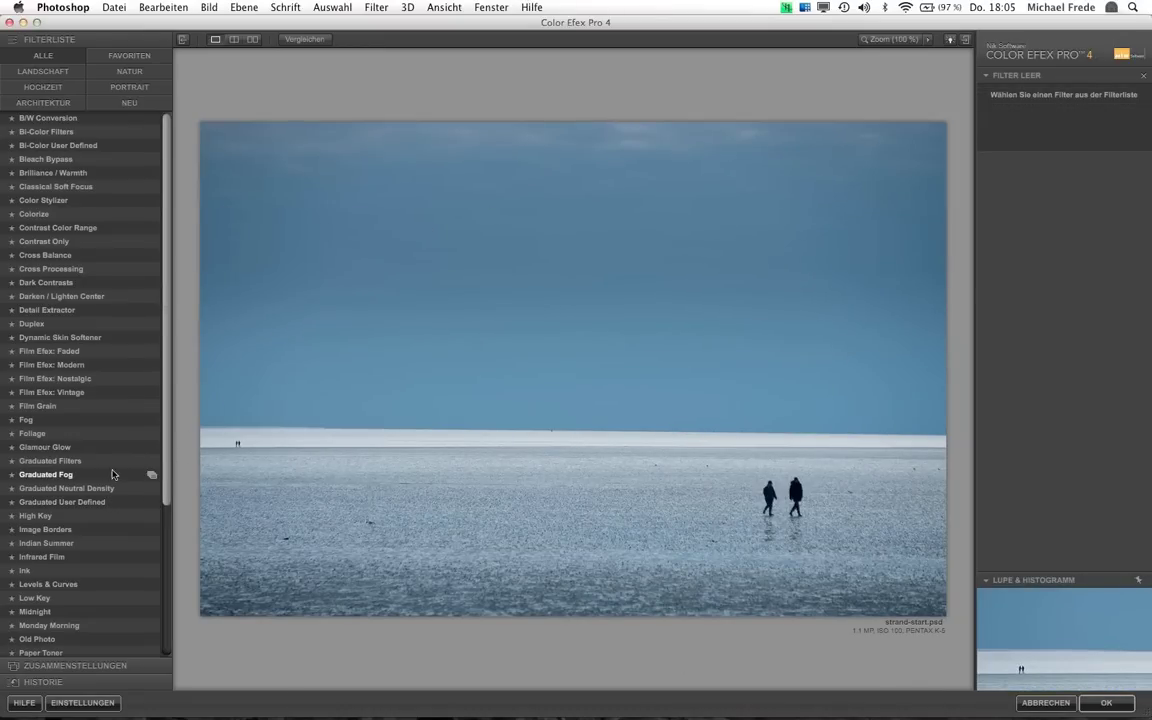
Apply Graduated Filters with the Orange 1 colour set to tint the sky
{"action": "left_click", "coordinate": [50, 461]}
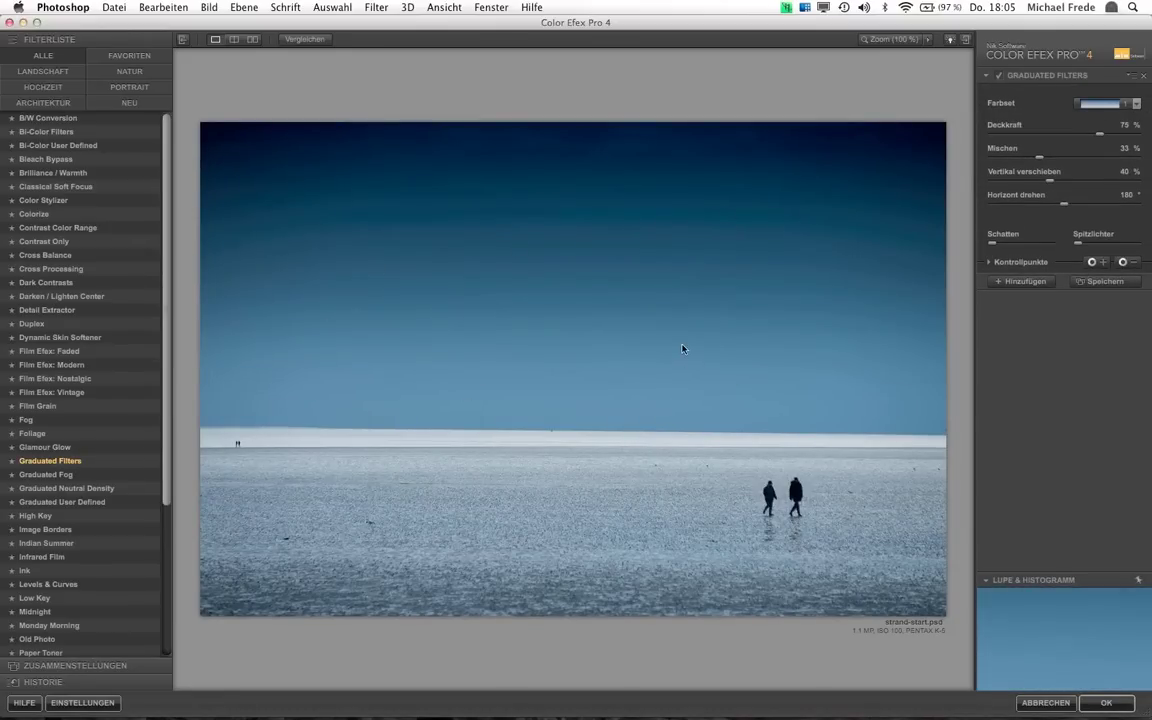
{"action": "left_click", "coordinate": [1137, 104]}
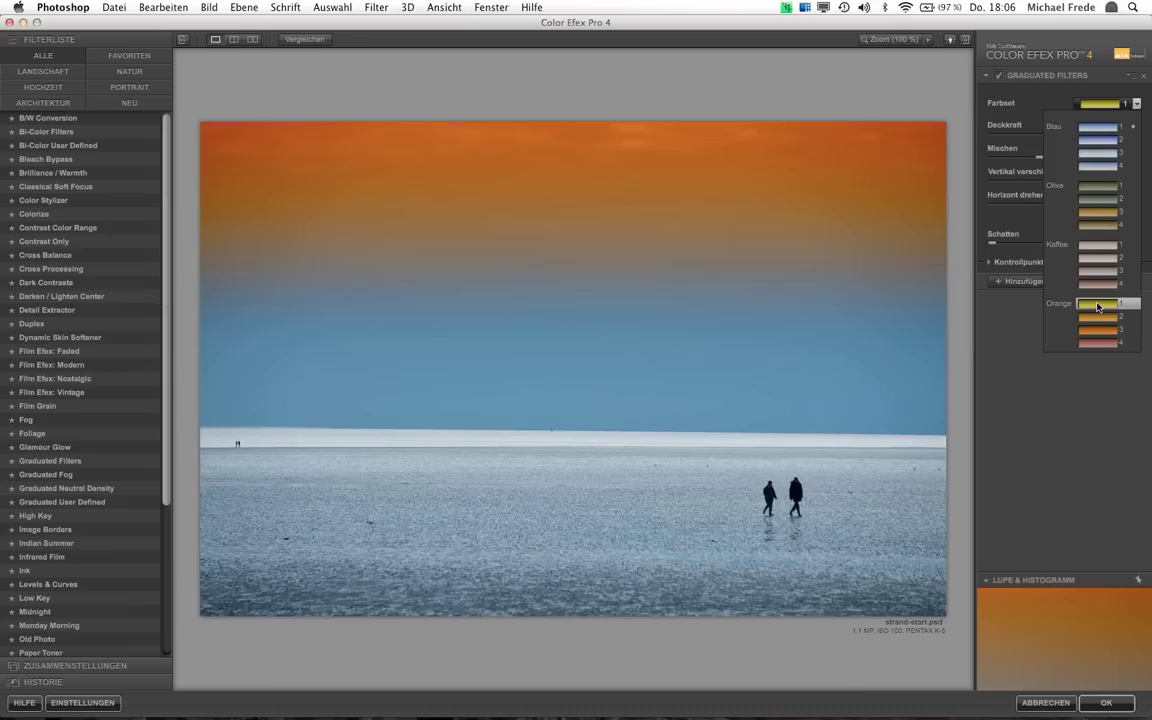
{"action": "left_click", "coordinate": [1098, 307]}
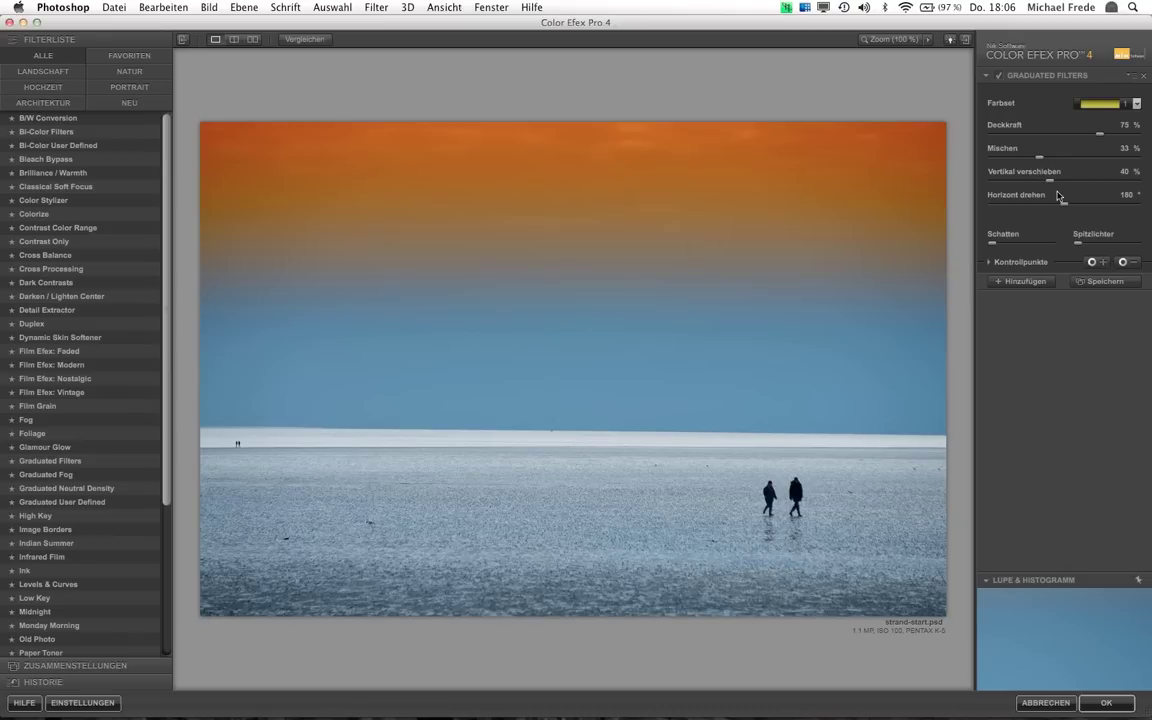
Flip the graduated gradient and set its vertical shift to 47%
{"action": "left_click", "coordinate": [990, 263]}
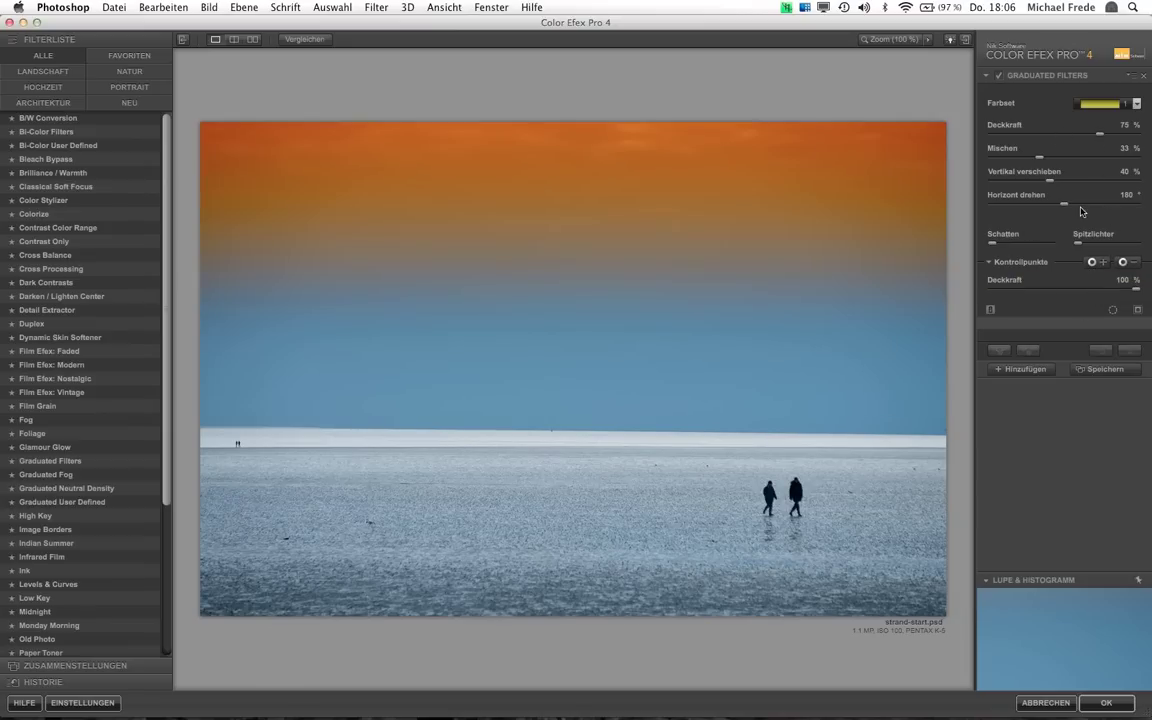
{"action": "left_click_drag", "start_coordinate": [1066, 205], "coordinate": [1139, 217]}
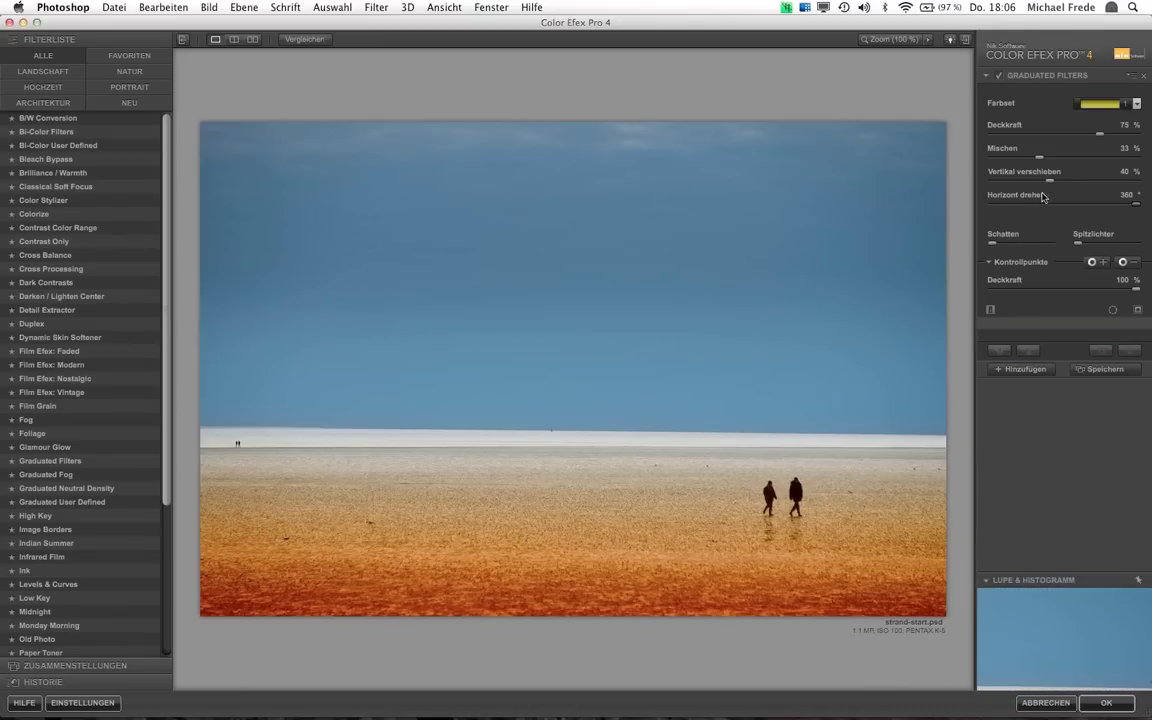
{"action": "left_click_drag", "start_coordinate": [1048, 186], "coordinate": [1059, 186]}
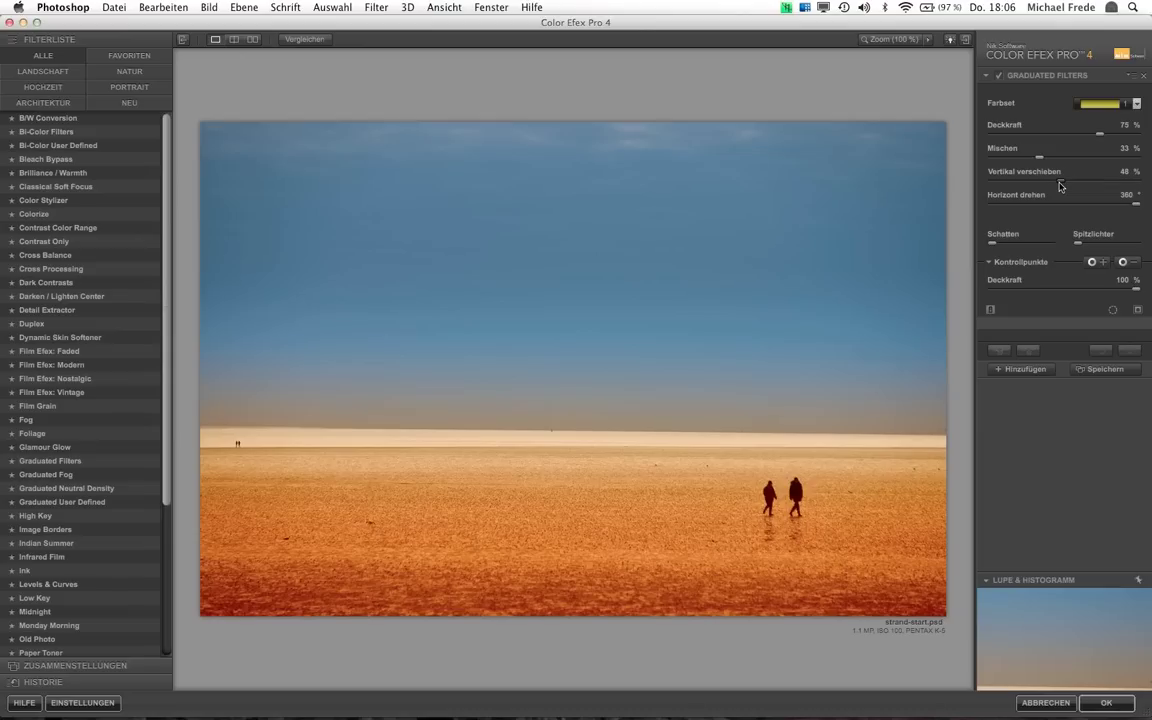
{"action": "left_click_drag", "start_coordinate": [1060, 186], "coordinate": [1056, 186]}
{"action": "left_click_drag", "start_coordinate": [1054, 187], "coordinate": [1065, 186]}
{"action": "left_click_drag", "start_coordinate": [1065, 186], "coordinate": [1059, 189]}
Set the gradient blend to 81% and its opacity to 58%
{"action": "left_click_drag", "start_coordinate": [1041, 158], "coordinate": [1126, 160]}
{"action": "mouse_move", "coordinate": [1126, 160]}
{"action": "left_mouse_down"}
{"action": "mouse_move", "coordinate": [1150, 158]}
{"action": "mouse_move", "coordinate": [1108, 161]}
{"action": "left_mouse_up"}
{"action": "left_click_drag", "start_coordinate": [1100, 139], "coordinate": [1076, 139]}
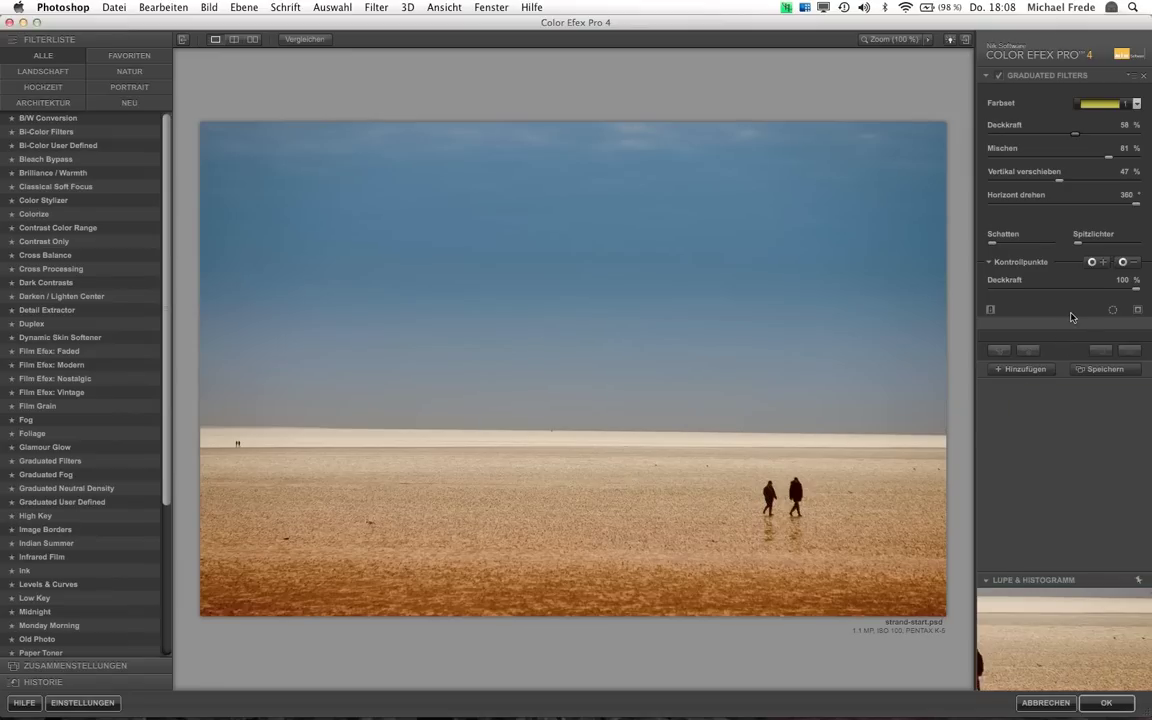
{"action": "left_click", "coordinate": [1123, 262]}
Place a 5% effect-removing control point on the right walker and copy it to the left walker
{"action": "left_click", "coordinate": [796, 491]}
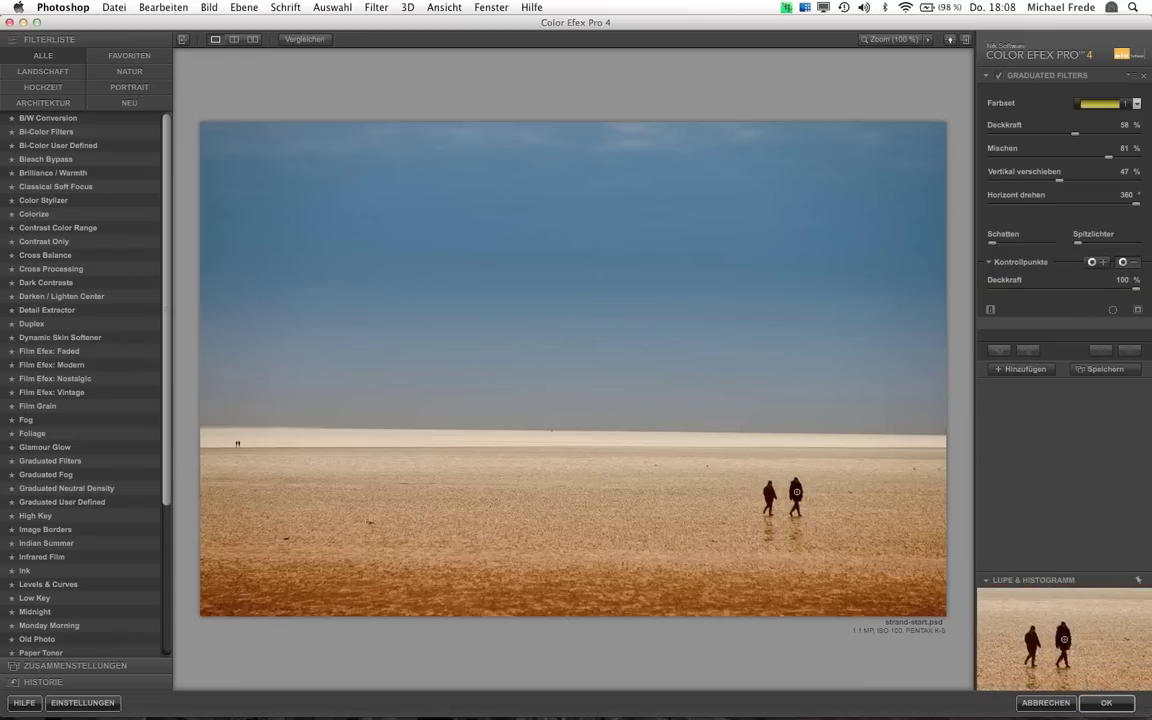
{"action": "left_click", "coordinate": [796, 491]}
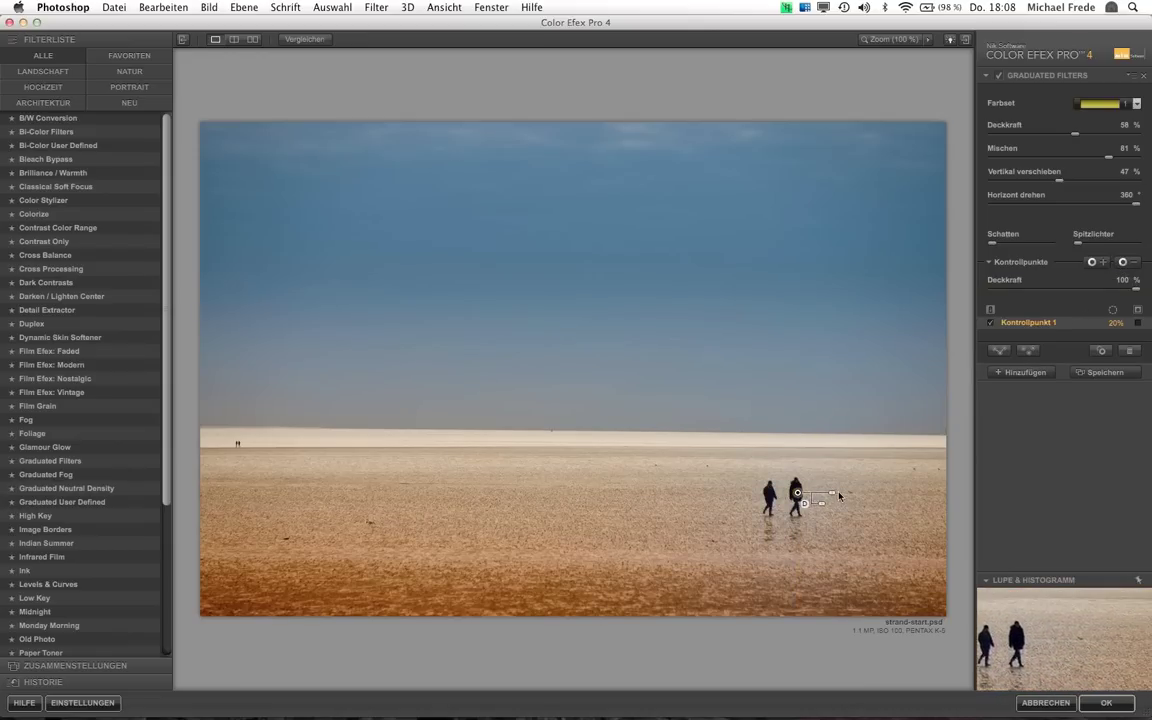
{"action": "left_click_drag", "start_coordinate": [825, 511], "coordinate": [826, 497]}
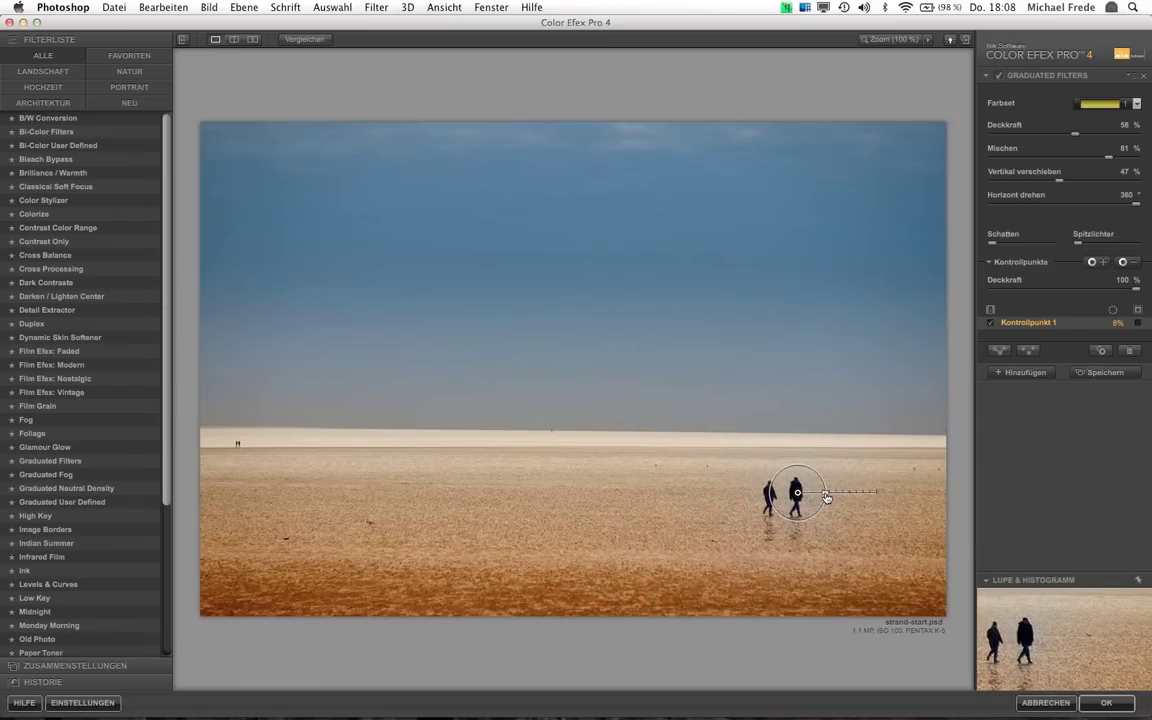
{"action": "left_click_drag", "start_coordinate": [826, 497], "coordinate": [825, 498]}
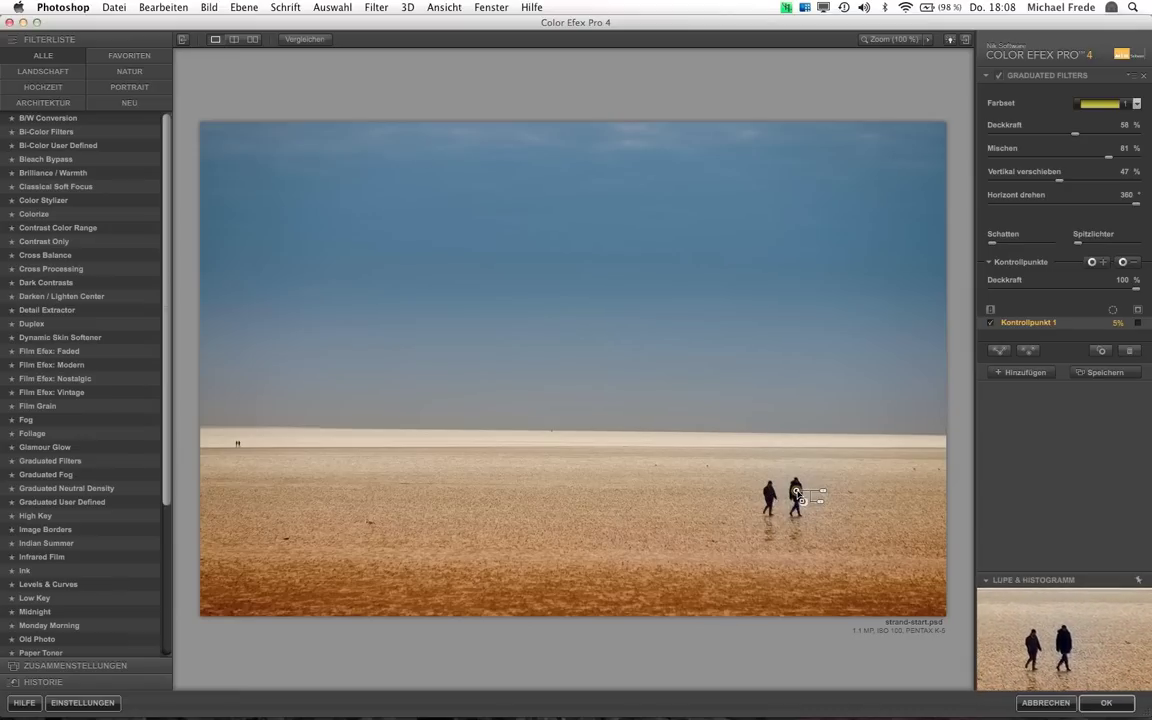
{"action": "left_click_drag", "start_coordinate": [796, 491], "coordinate": [772, 495]}
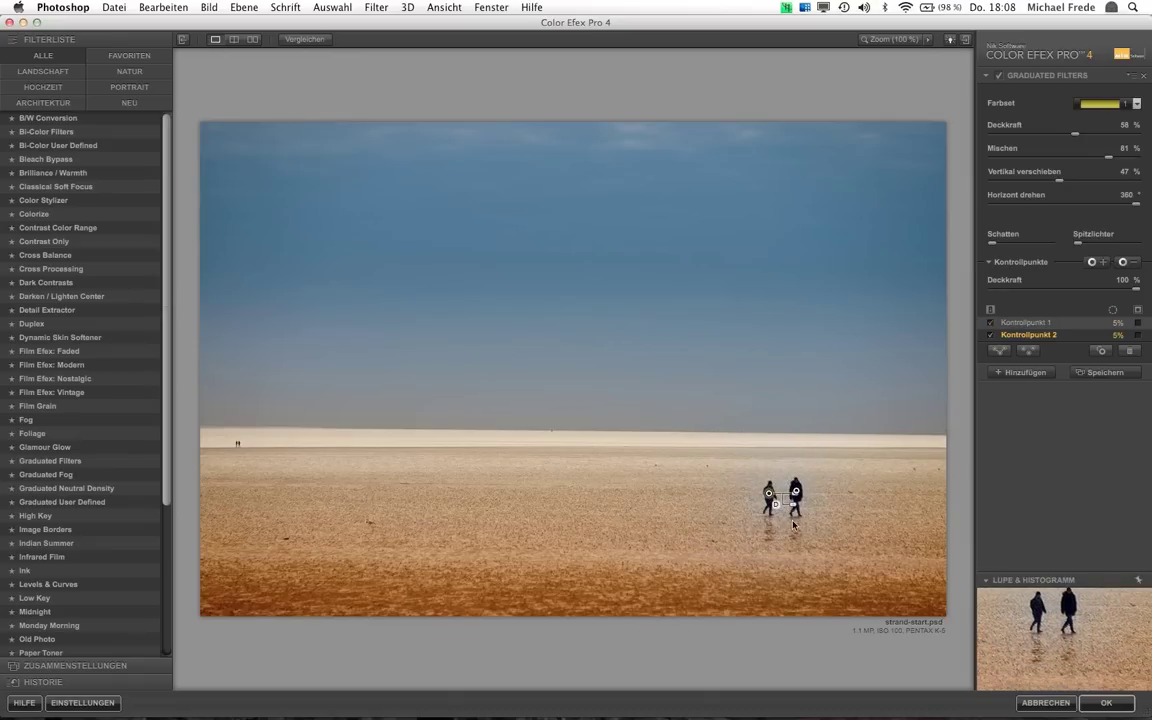
Add another control point beside the walkers, then delete the extra control points
{"action": "left_click", "coordinate": [1101, 266]}
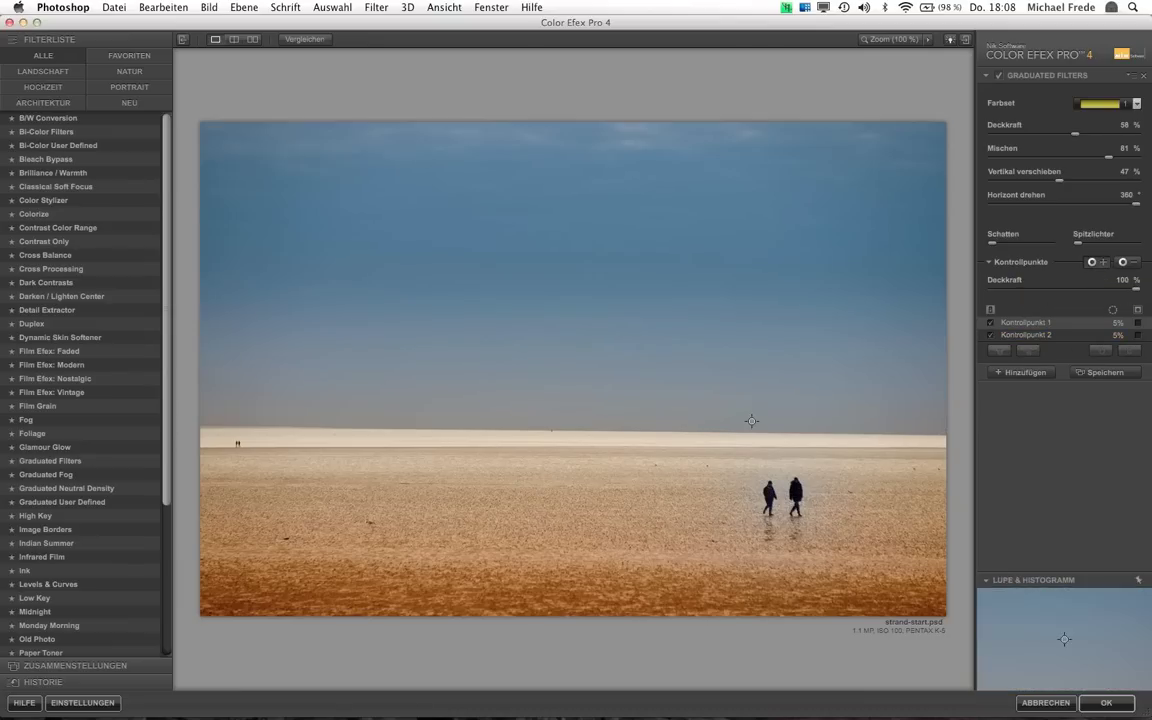
{"action": "left_click", "coordinate": [782, 484]}
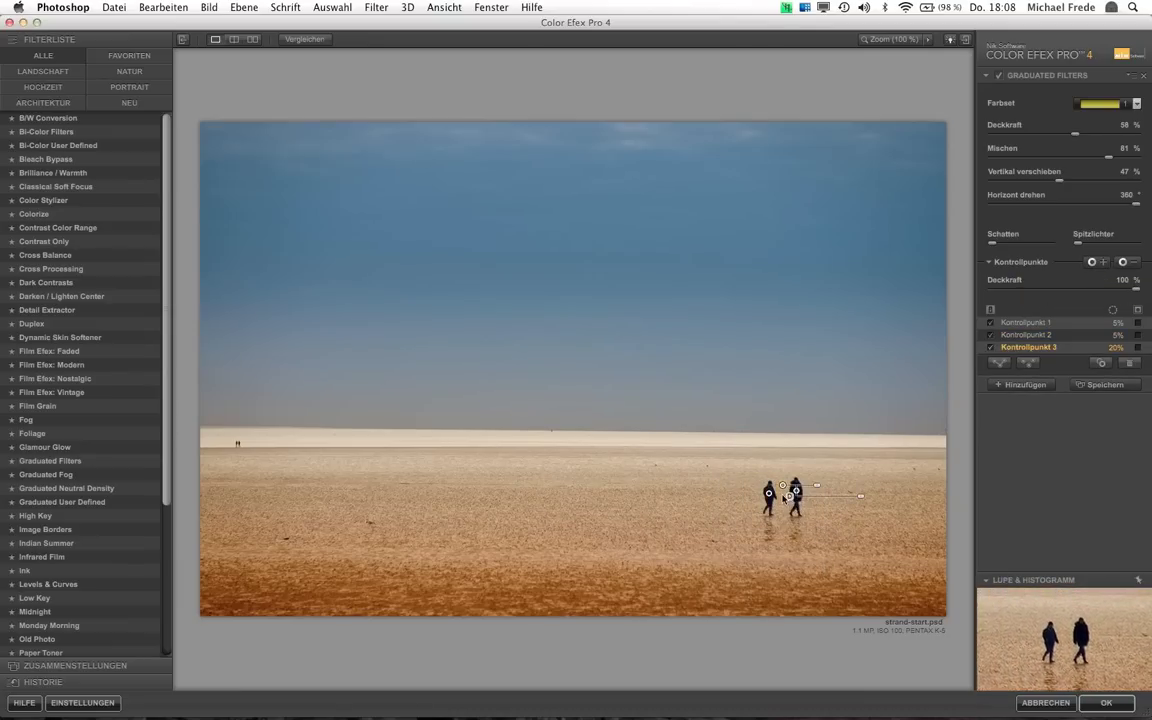
{"action": "left_click_drag", "start_coordinate": [783, 487], "coordinate": [780, 484]}
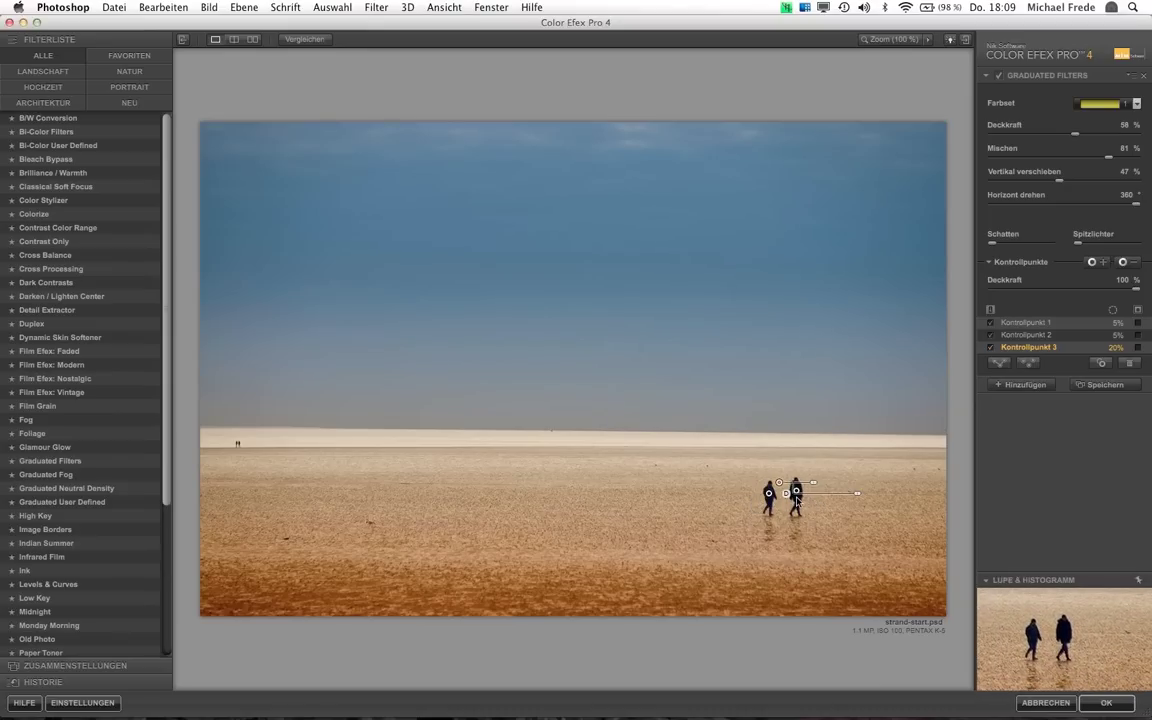
{"action": "key", "text": "Delete"}
{"action": "key", "text": "Delete"}
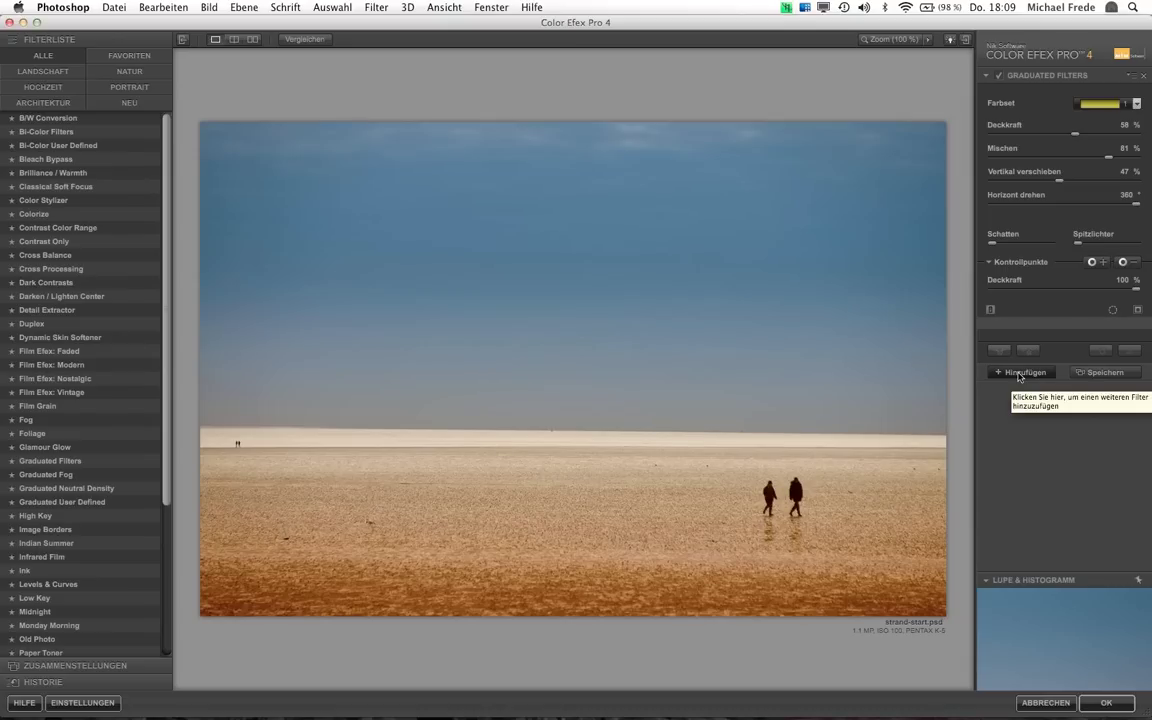
Add a new filter slot after Graduated Filters and choose Detail Extractor from the filter list
{"action": "left_click", "coordinate": [1019, 374]}
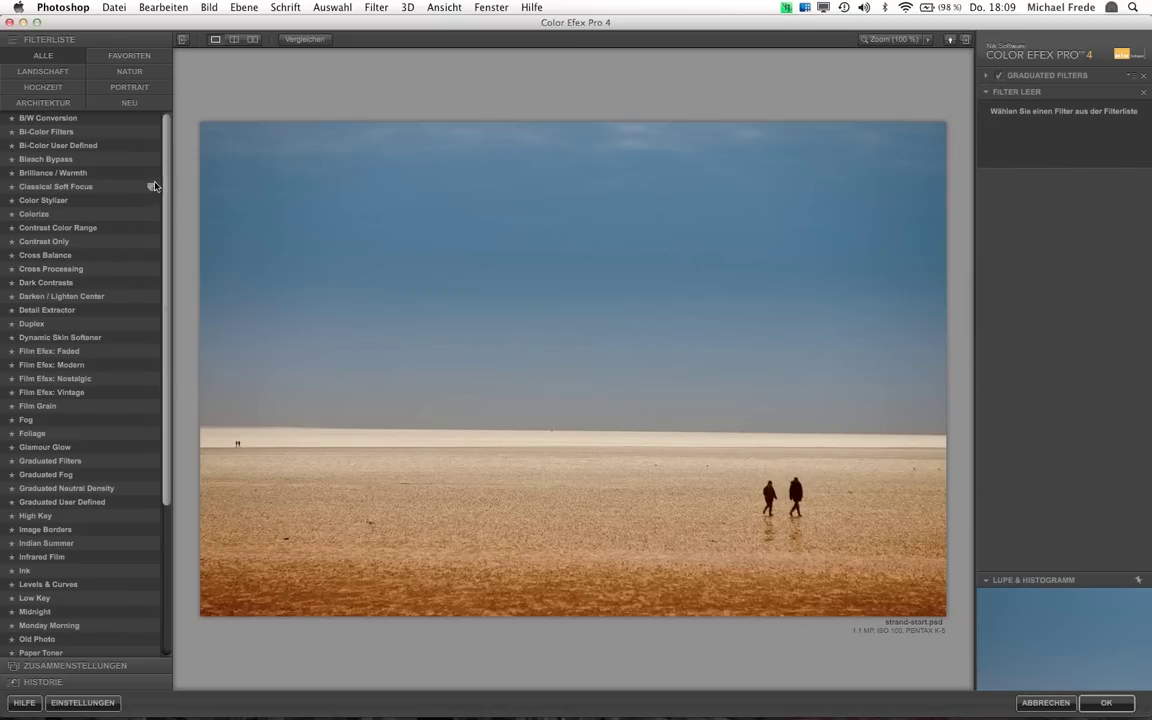
{"action": "left_click_drag", "start_coordinate": [166, 170], "coordinate": [146, 405]}
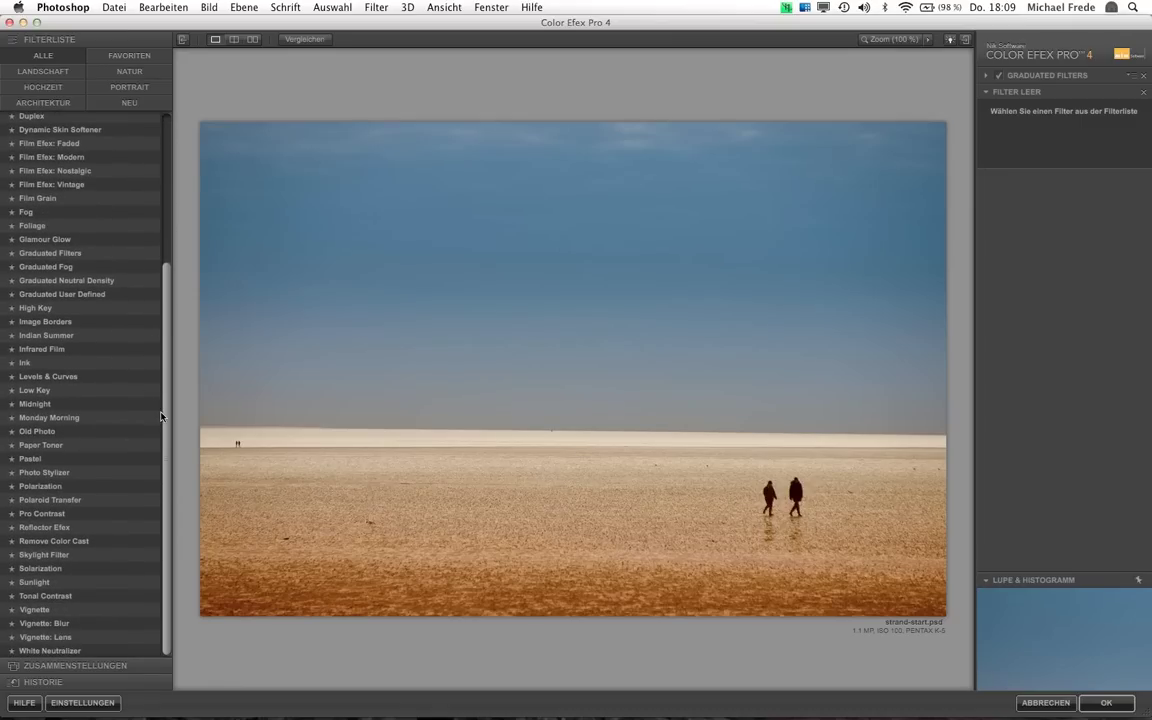
{"action": "scroll", "coordinate": [164, 320], "scroll_direction": "up", "scroll_amount": 2}
{"action": "scroll", "coordinate": [166, 322], "scroll_direction": "down", "scroll_amount": 2}
{"action": "left_click_drag", "start_coordinate": [168, 336], "coordinate": [166, 189]}
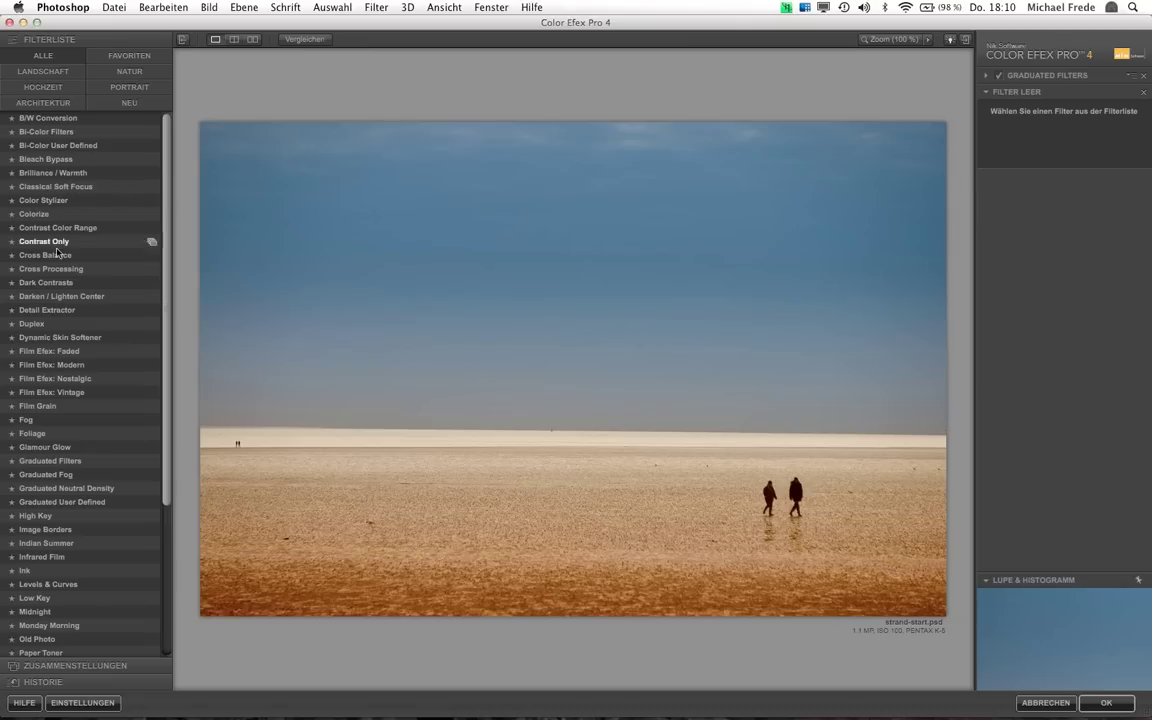
{"action": "left_click", "coordinate": [47, 310]}
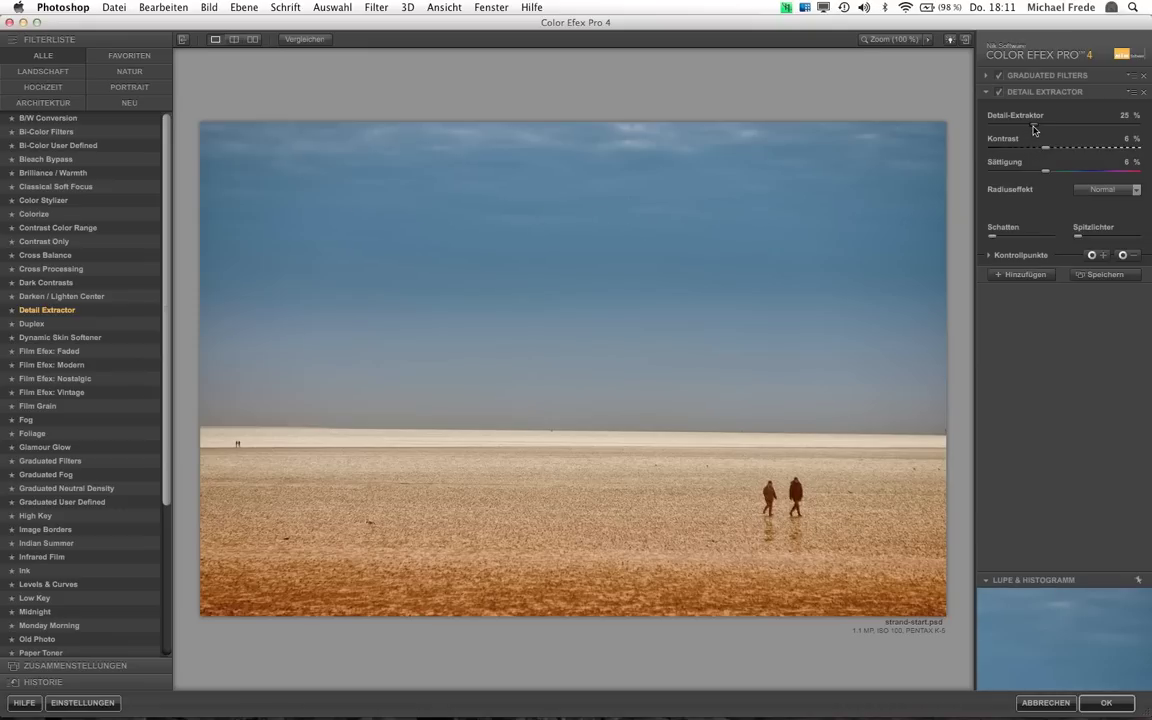
Set Detail Extractor to 49%, contrast 39%, Fein radius, and control-point opacity 0%
{"action": "mouse_move", "coordinate": [1034, 124]}
{"action": "left_mouse_down"}
{"action": "mouse_move", "coordinate": [1088, 133]}
{"action": "mouse_move", "coordinate": [1070, 133]}
{"action": "left_mouse_up"}
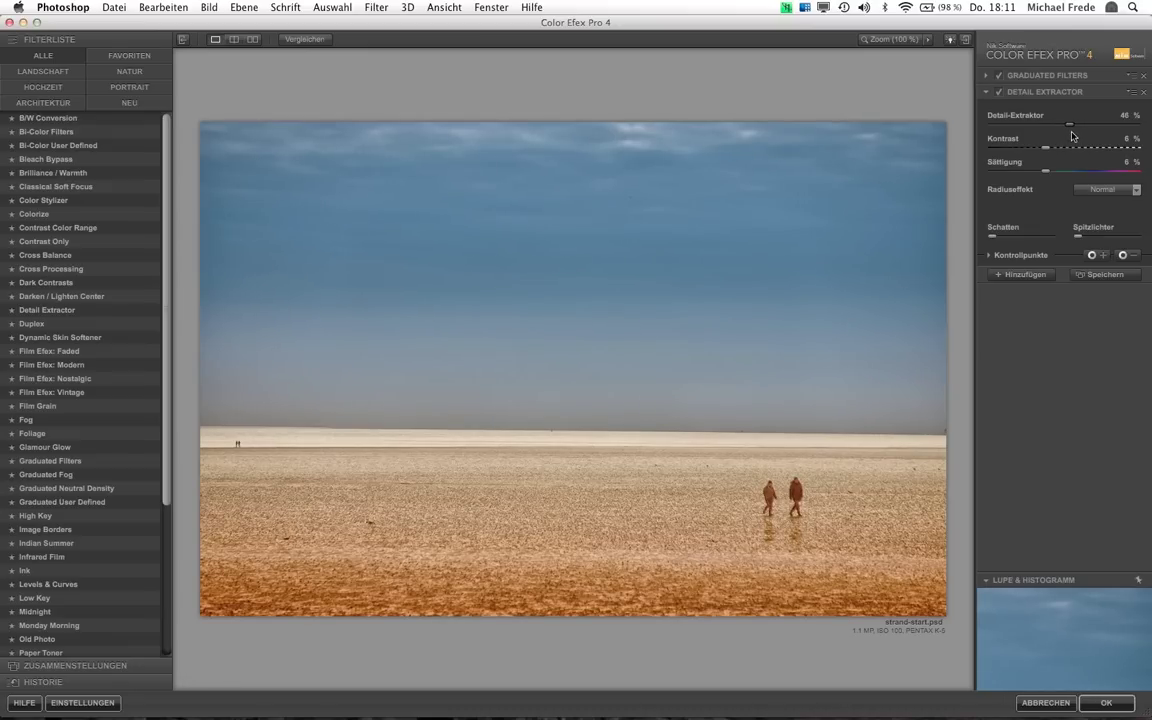
{"action": "left_click", "coordinate": [989, 256]}
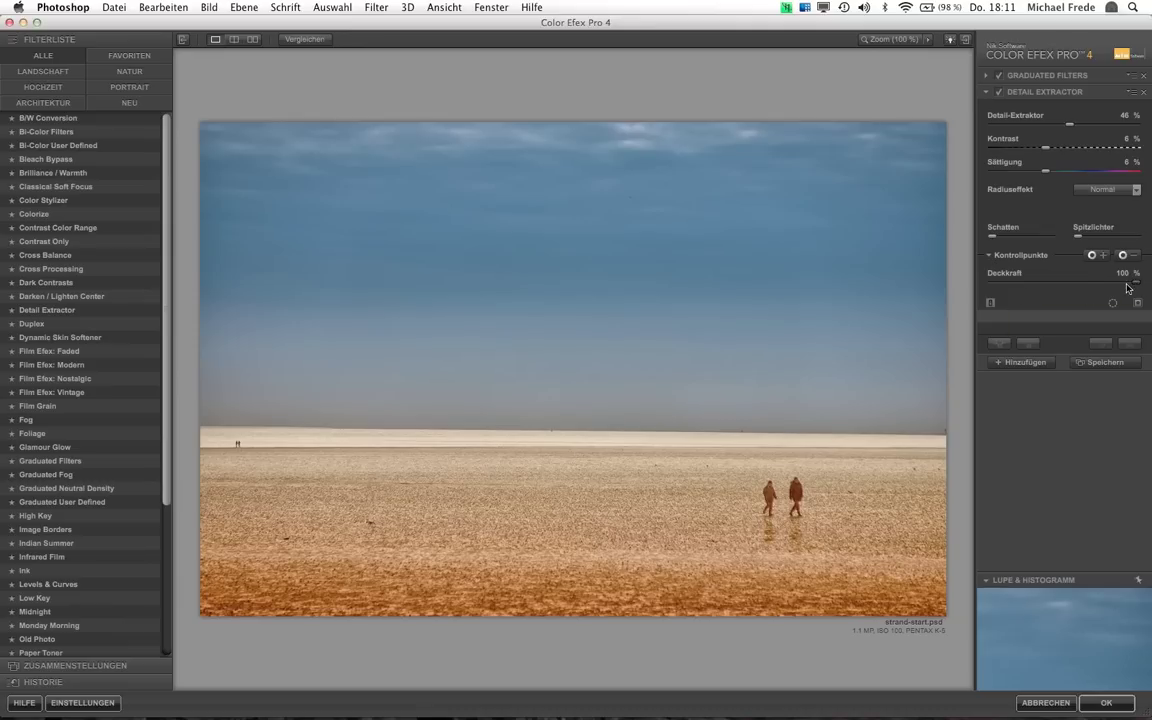
{"action": "left_click_drag", "start_coordinate": [1137, 288], "coordinate": [980, 290]}
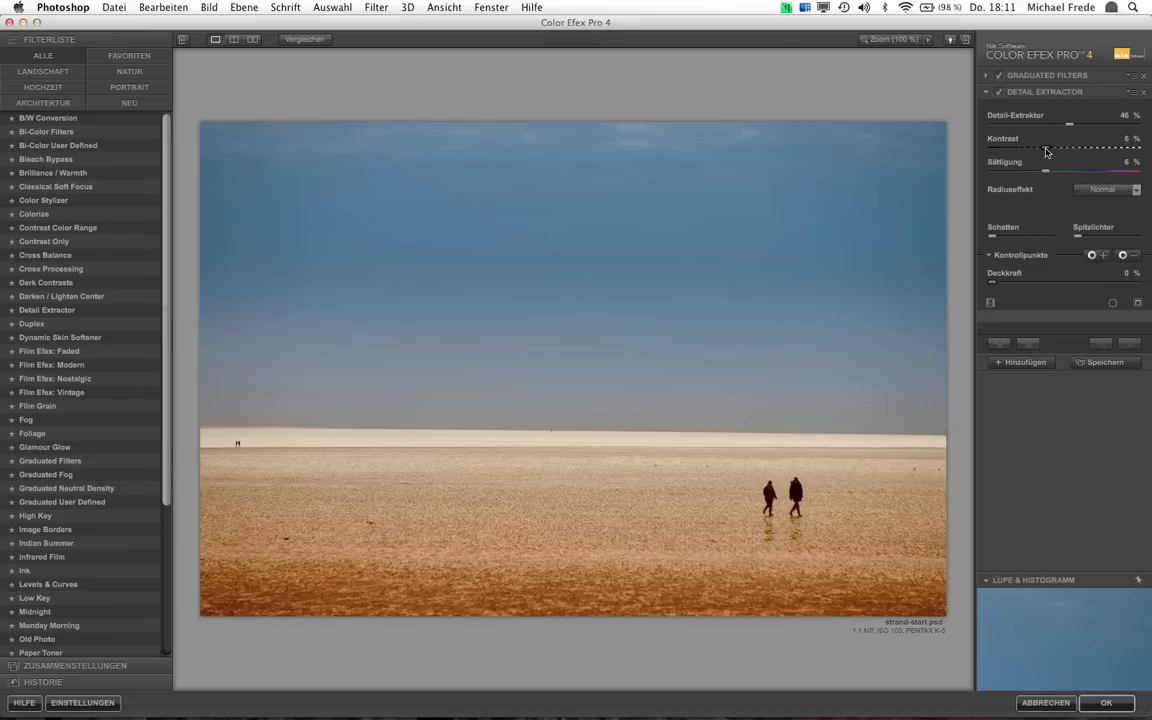
{"action": "left_click_drag", "start_coordinate": [1046, 151], "coordinate": [1081, 154]}
{"action": "left_click_drag", "start_coordinate": [1081, 154], "coordinate": [1075, 130]}
{"action": "left_click", "coordinate": [1136, 190]}
{"action": "left_click", "coordinate": [1106, 205]}
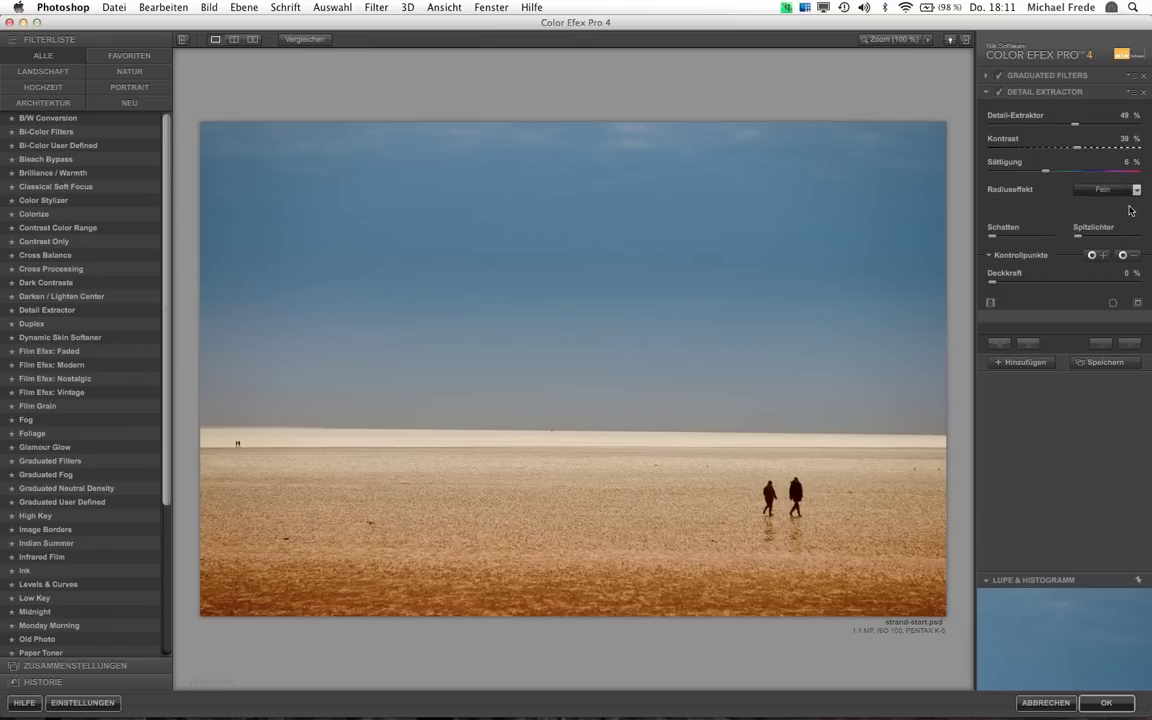
{"action": "left_click", "coordinate": [1092, 255]}
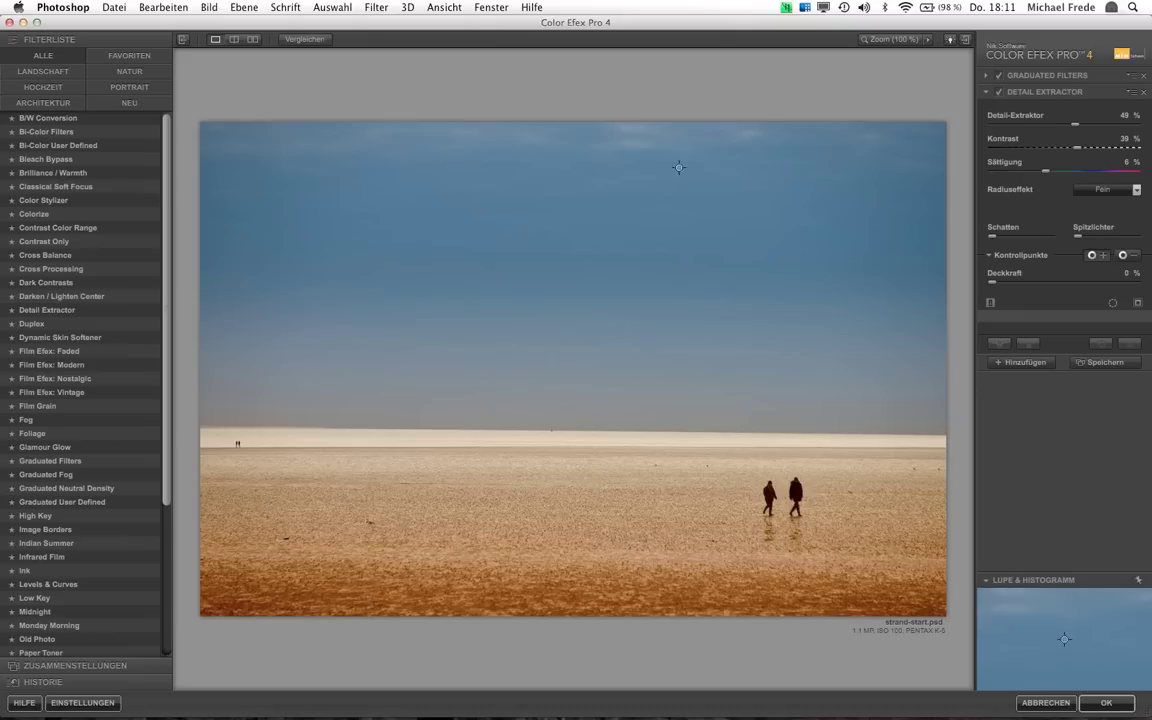
Place a sky control point and copy it leftwards into four points across the clouds
{"action": "left_click", "coordinate": [633, 146]}
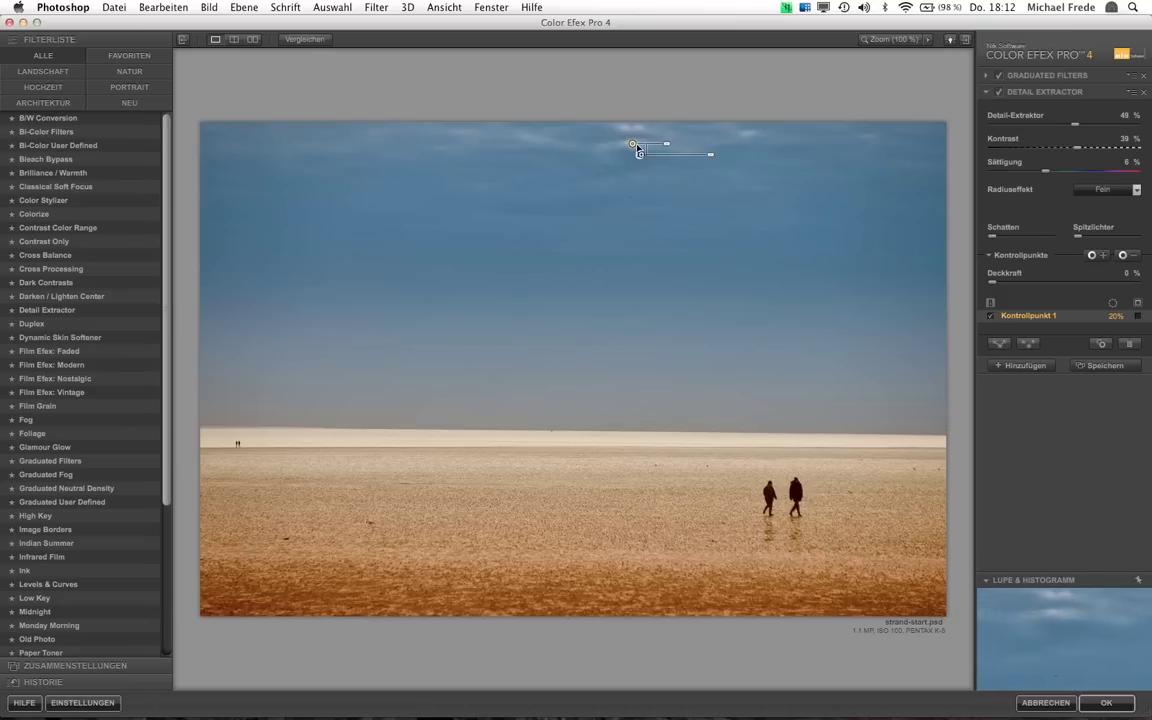
{"action": "mouse_move", "coordinate": [633, 146]}
{"action": "left_mouse_down"}
{"action": "mouse_move", "coordinate": [530, 143]}
{"action": "mouse_move", "coordinate": [542, 145]}
{"action": "left_mouse_up"}
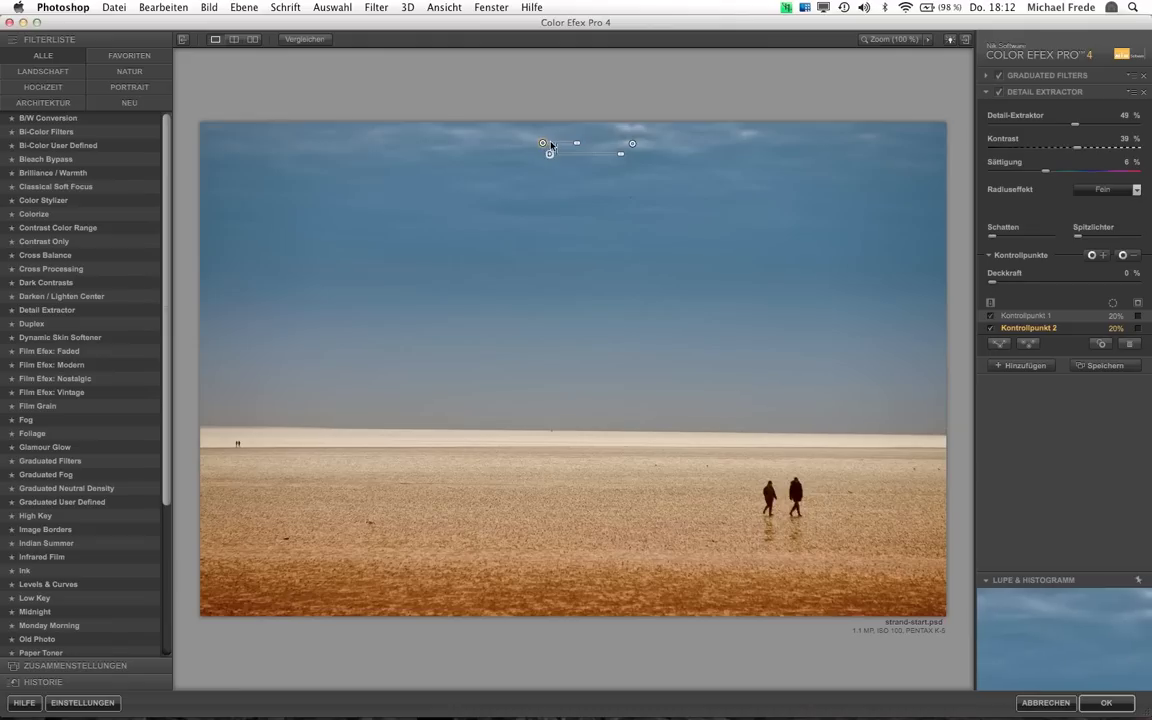
{"action": "left_click_drag", "start_coordinate": [544, 146], "coordinate": [383, 148]}
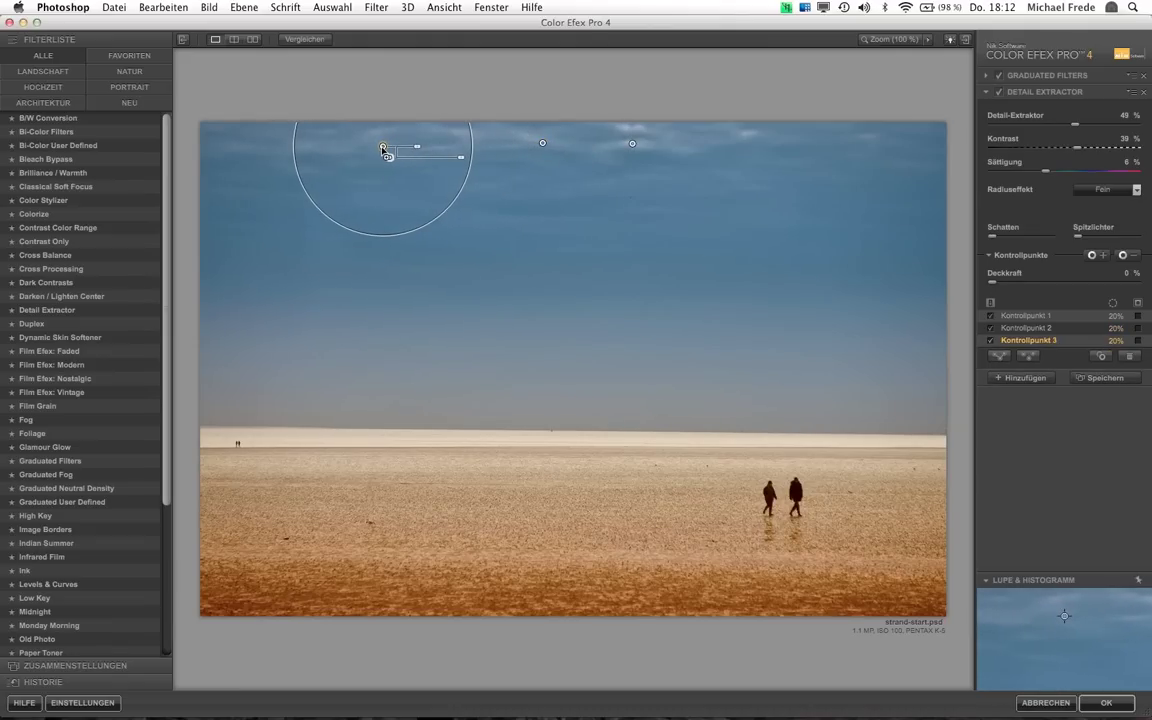
{"action": "left_click_drag", "start_coordinate": [385, 148], "coordinate": [245, 158]}
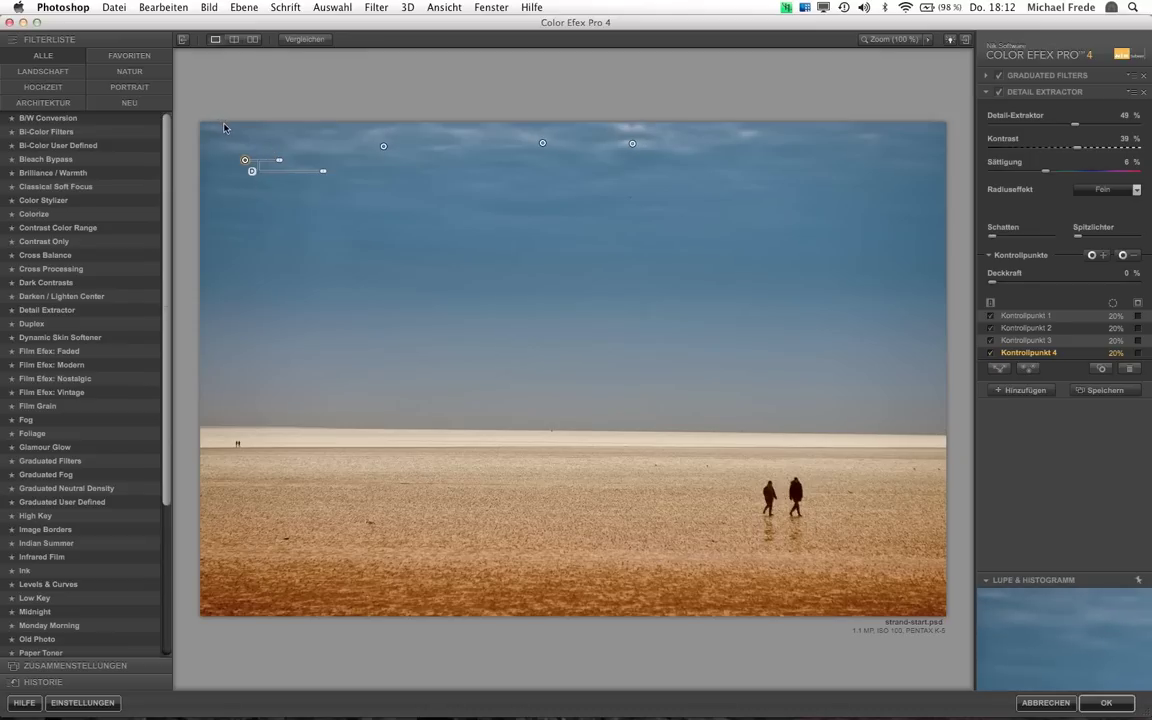
Group the four sky control points and reduce their Detail Extractor effect to about 20%
{"action": "left_click_drag", "start_coordinate": [214, 128], "coordinate": [776, 230]}
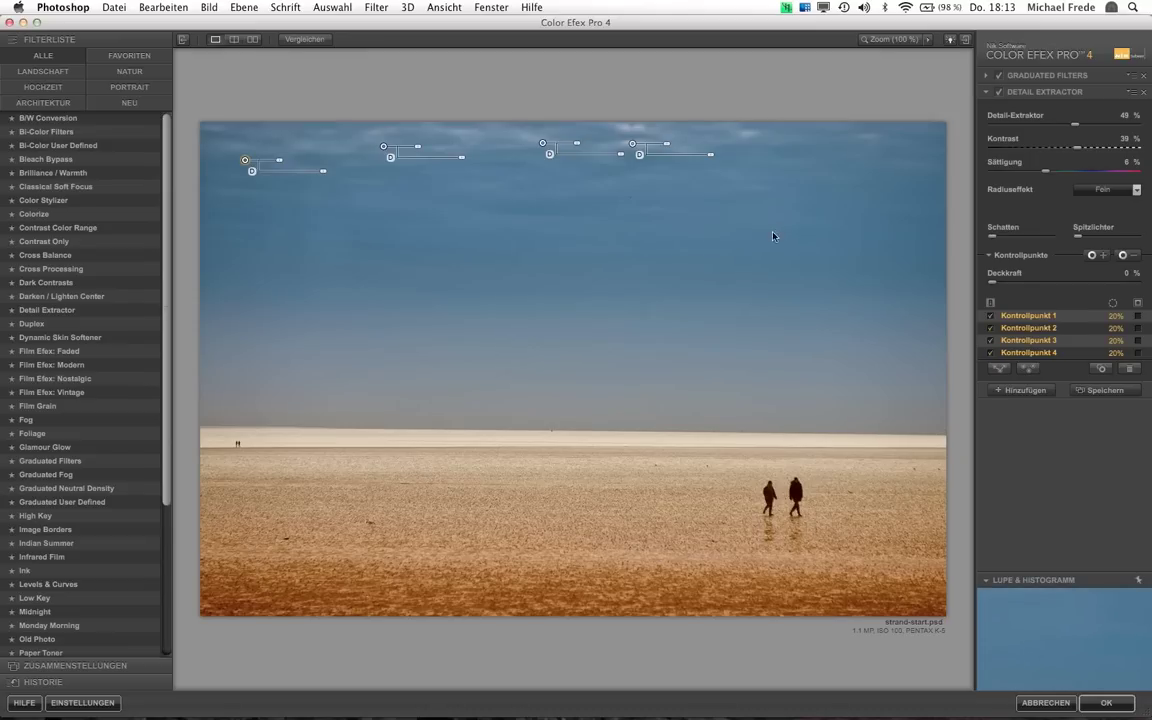
{"action": "left_click", "coordinate": [1000, 370]}
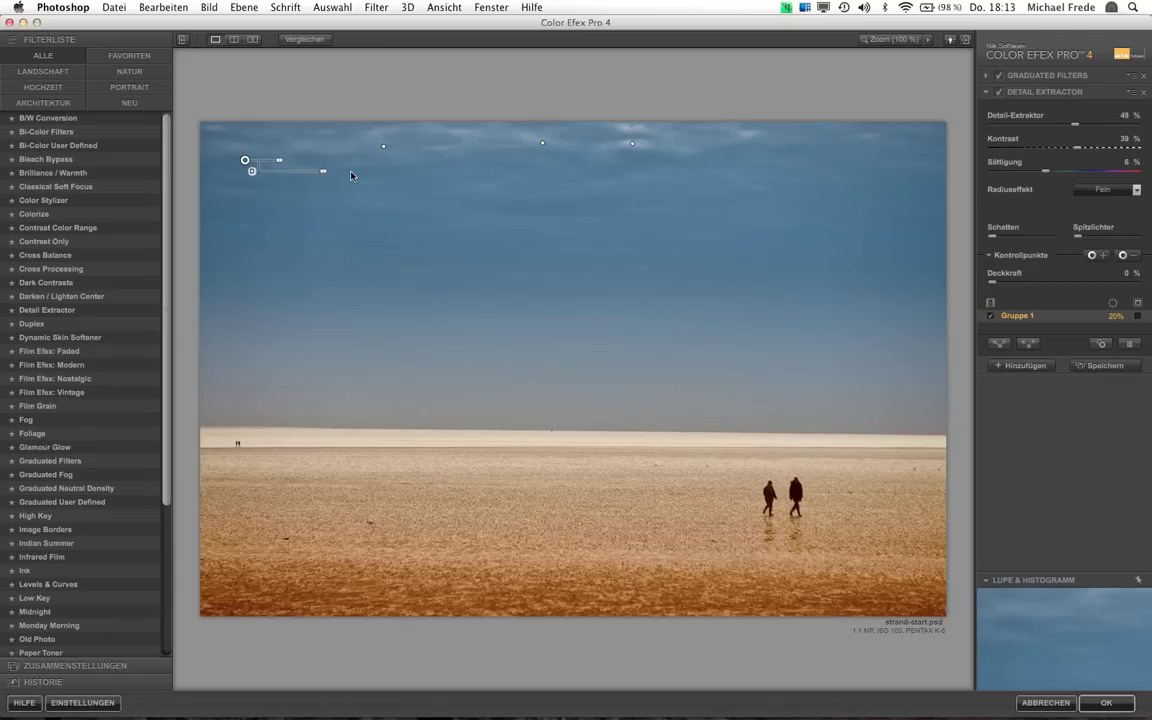
{"action": "left_click_drag", "start_coordinate": [323, 171], "coordinate": [290, 176]}
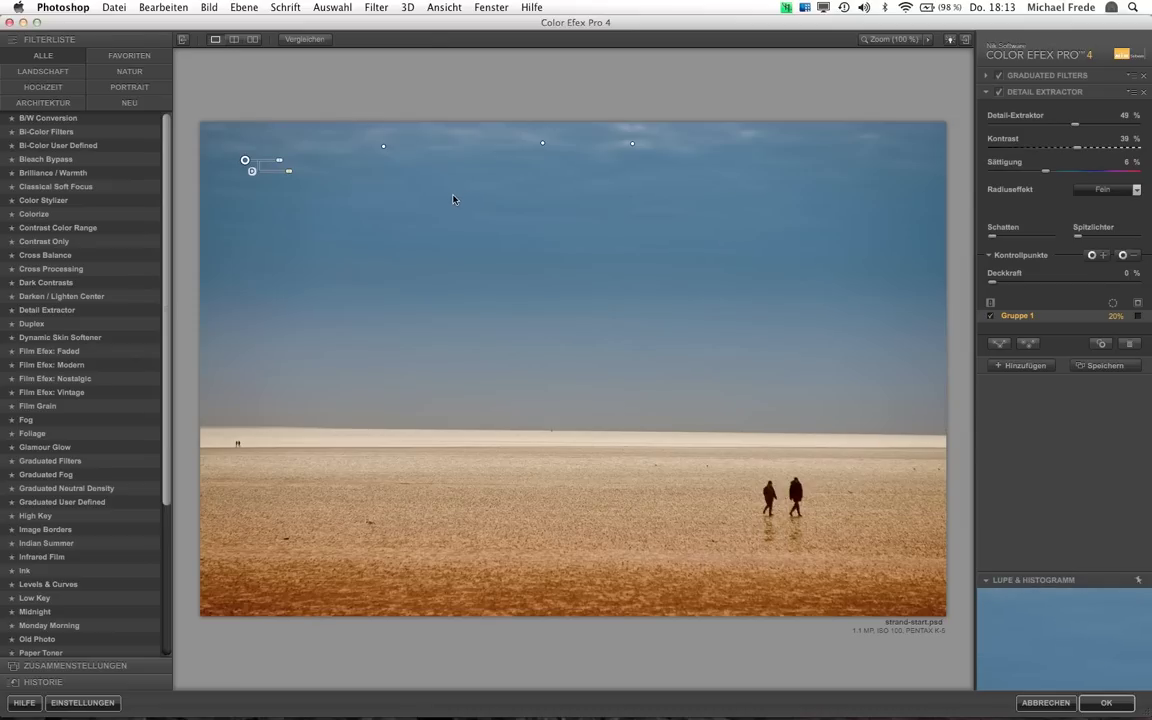
{"action": "mouse_move", "coordinate": [288, 171]}
{"action": "left_click_drag", "start_coordinate": [288, 176], "coordinate": [296, 176]}
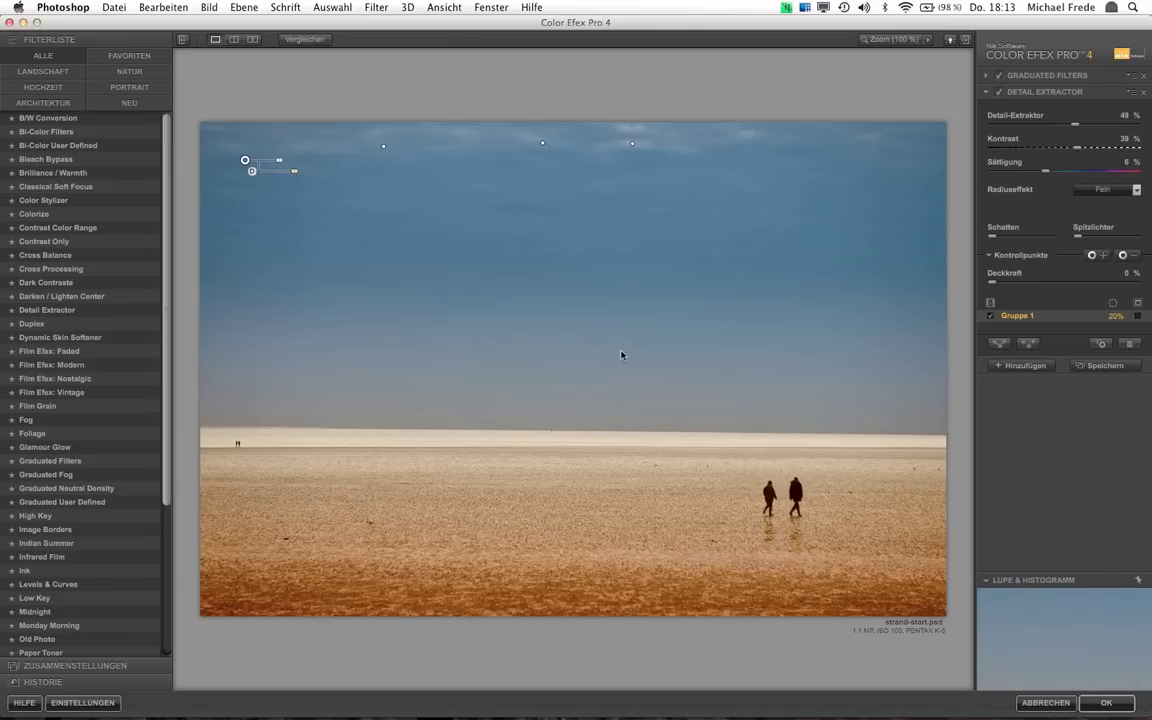
{"action": "left_click", "coordinate": [1040, 75]}
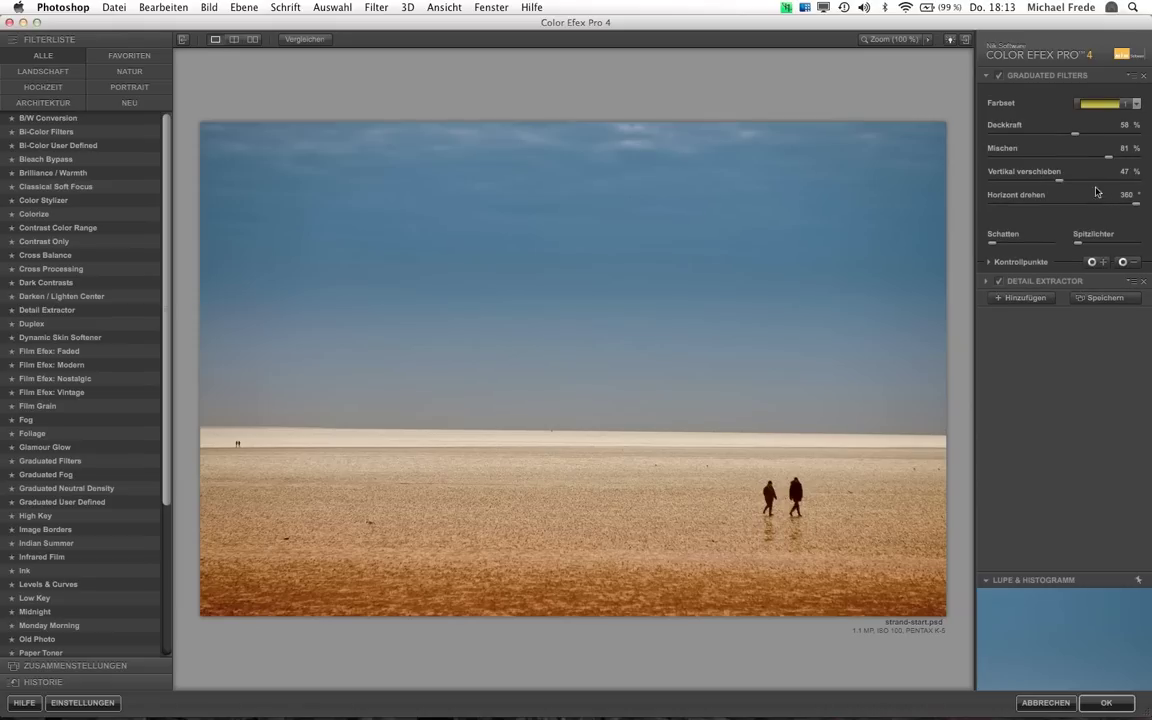
Set Graduated Filters vertical shift to 37% and opacity to 50%, then add an empty filter slot
{"action": "left_click_drag", "start_coordinate": [1060, 185], "coordinate": [1047, 188]}
{"action": "left_click_drag", "start_coordinate": [1075, 135], "coordinate": [1064, 137]}
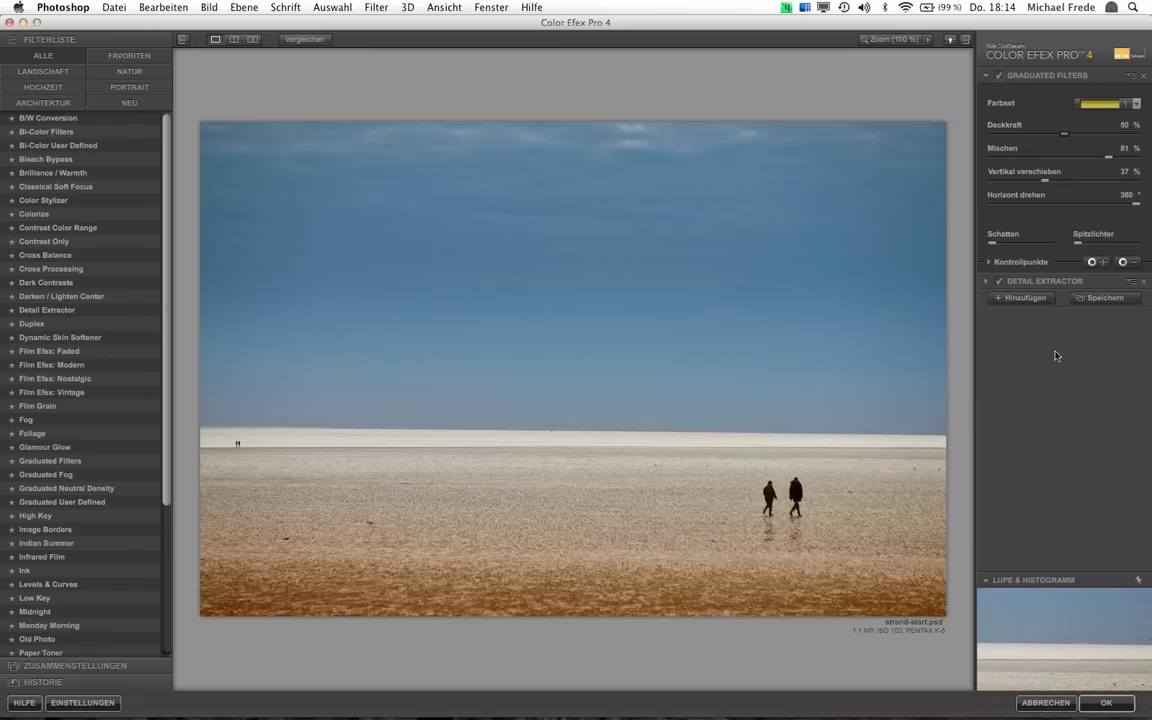
{"action": "left_click", "coordinate": [1031, 303]}
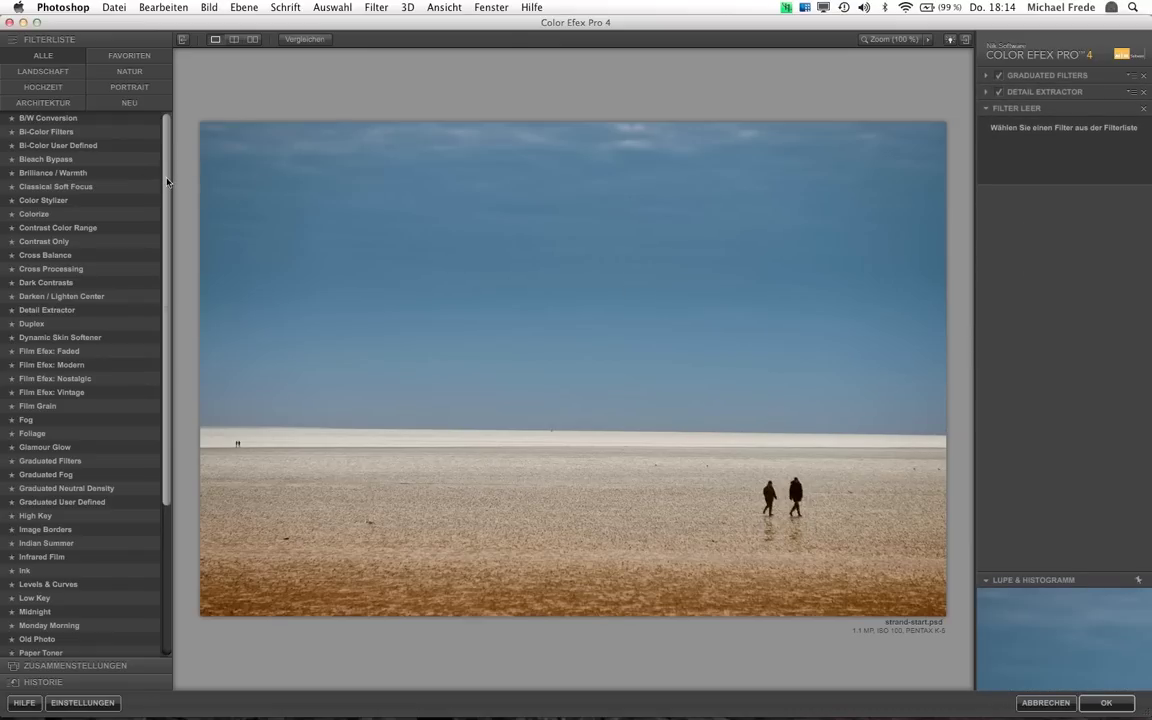
Add an Image Borders filter using border Typ 9 with its size reduced to -73%
{"action": "scroll", "coordinate": [152, 318], "scroll_direction": "down", "scroll_amount": 5}
{"action": "scroll", "coordinate": [152, 320], "scroll_direction": "down", "scroll_amount": 1}
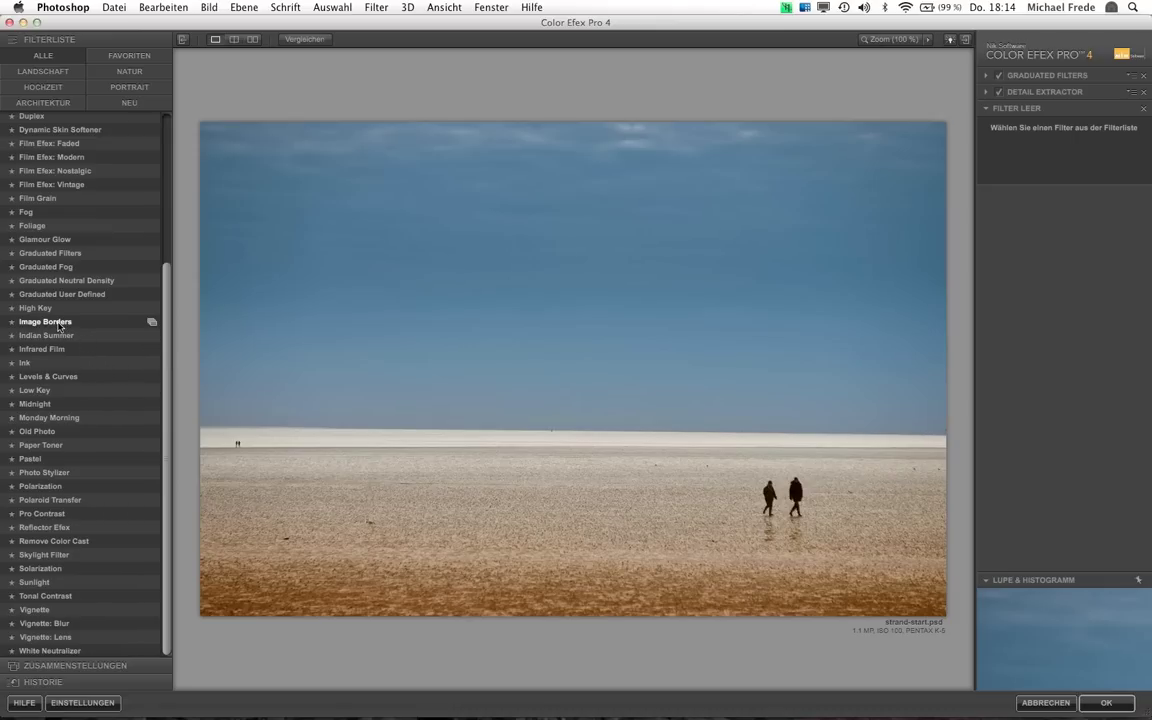
{"action": "left_click", "coordinate": [58, 324]}
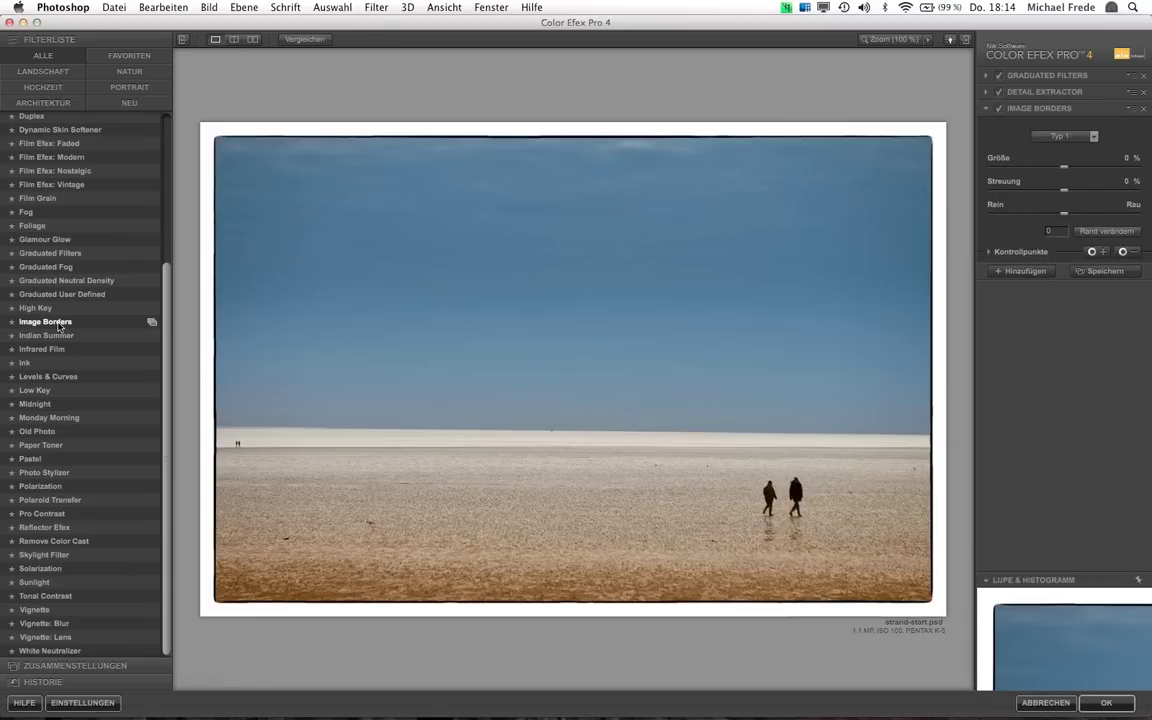
{"action": "left_click", "coordinate": [1093, 140]}
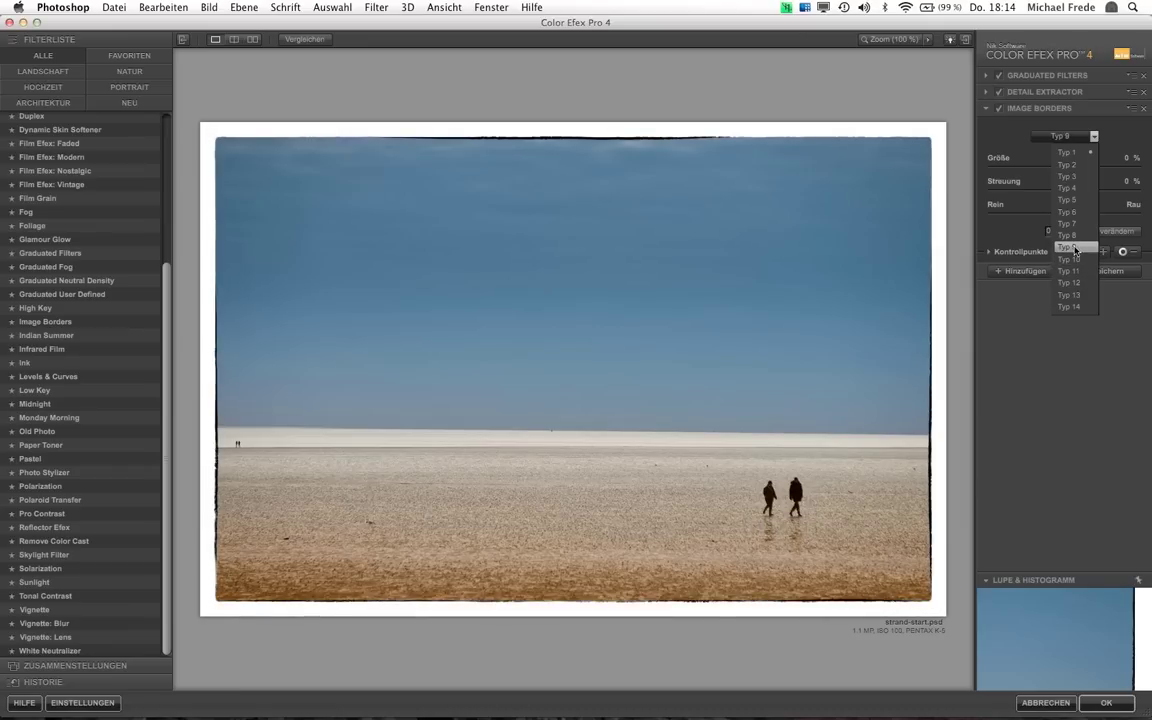
{"action": "left_click", "coordinate": [1075, 249]}
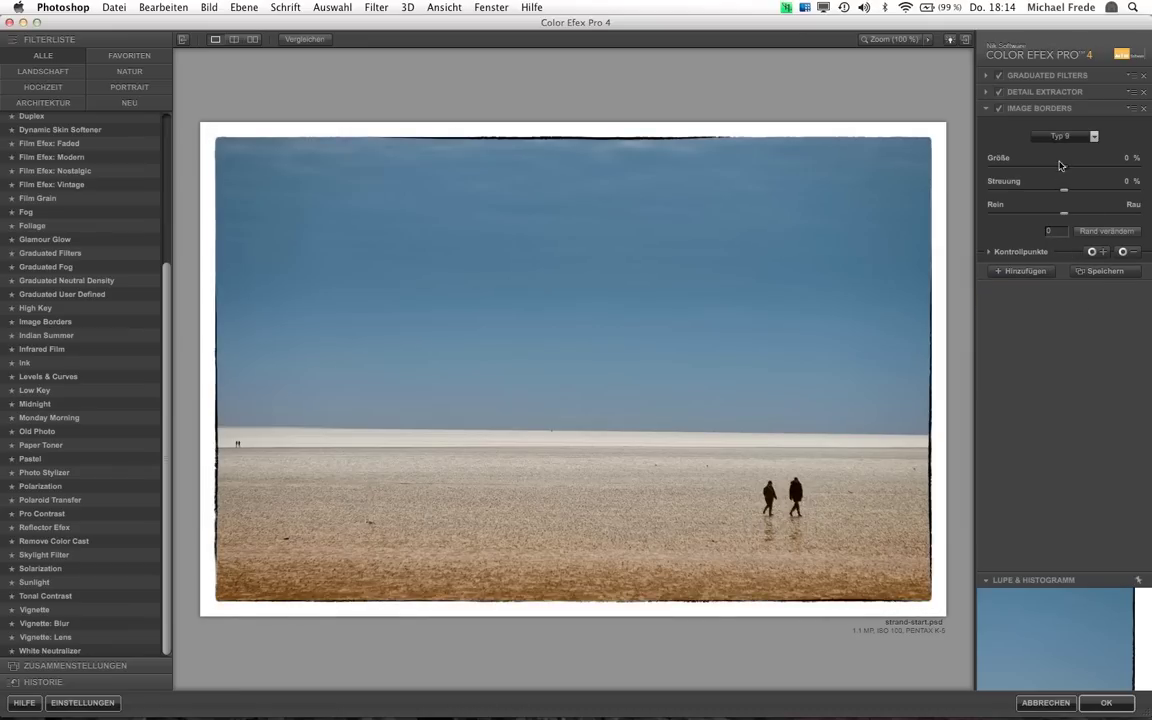
{"action": "left_click_drag", "start_coordinate": [1067, 172], "coordinate": [1034, 178]}
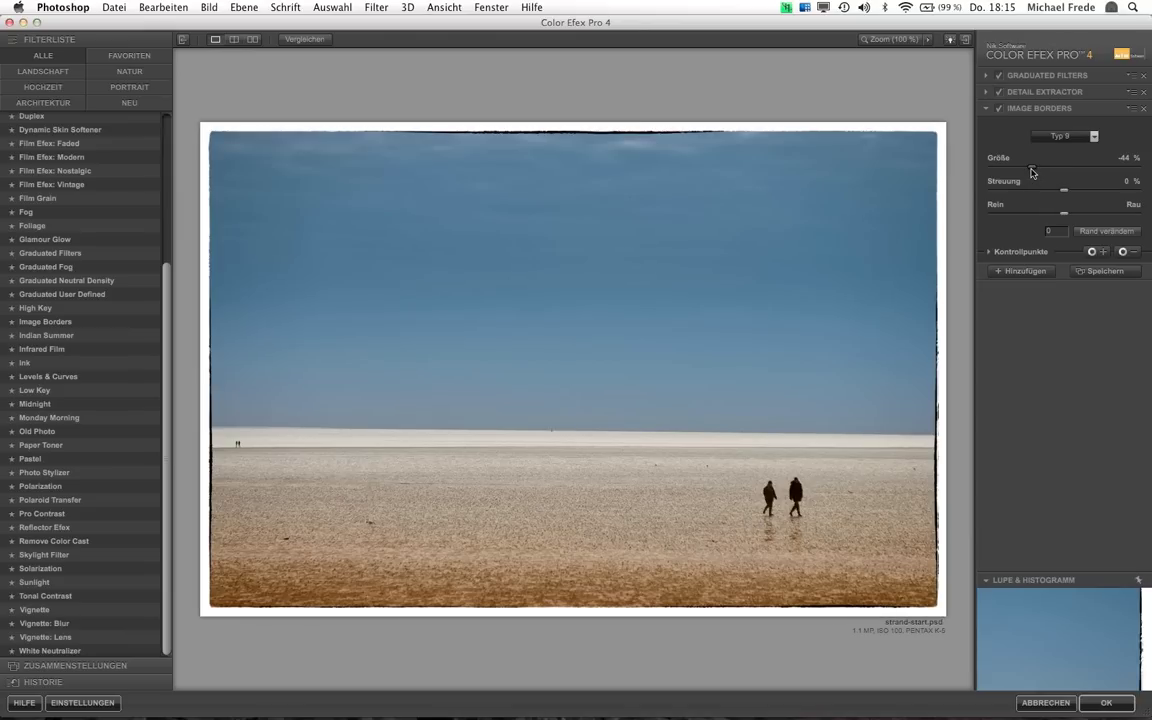
{"action": "mouse_move", "coordinate": [1032, 172]}
{"action": "left_mouse_down"}
{"action": "mouse_move", "coordinate": [1137, 176]}
{"action": "mouse_move", "coordinate": [1011, 189]}
{"action": "left_mouse_up"}
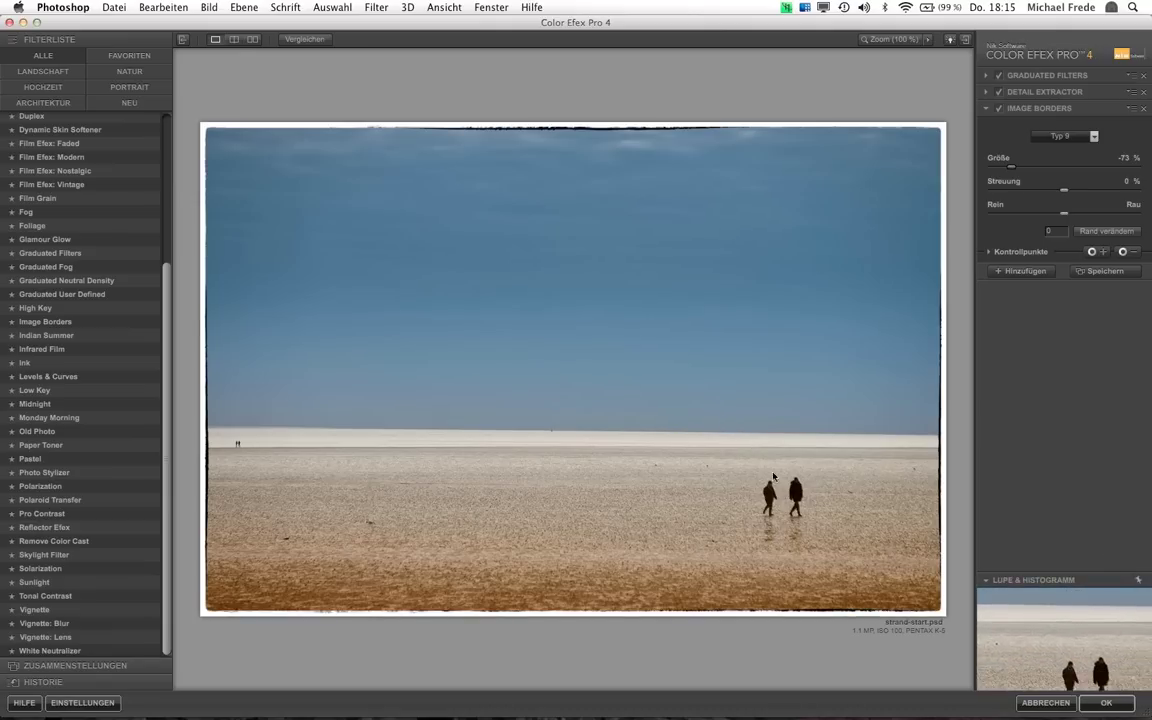
Apply the three-filter stack as a smart filter, reopen it to check Detail Extractor's sky point
{"action": "left_click", "coordinate": [1107, 703]}
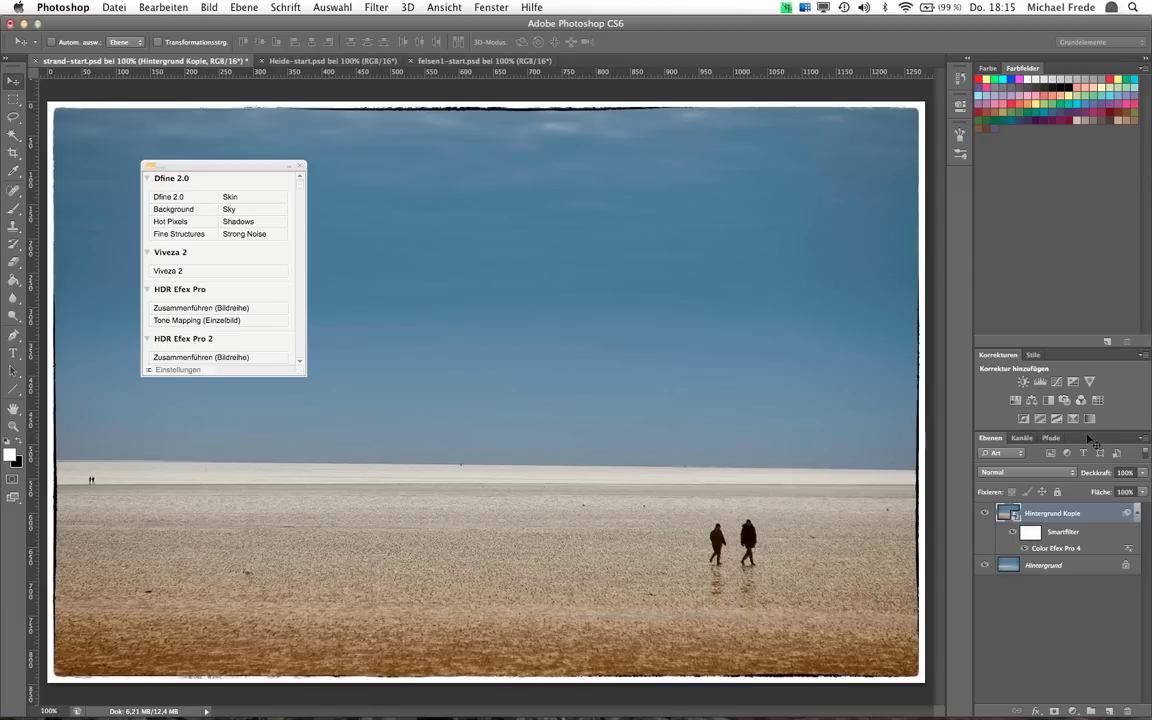
{"action": "double_click", "coordinate": [1057, 549]}
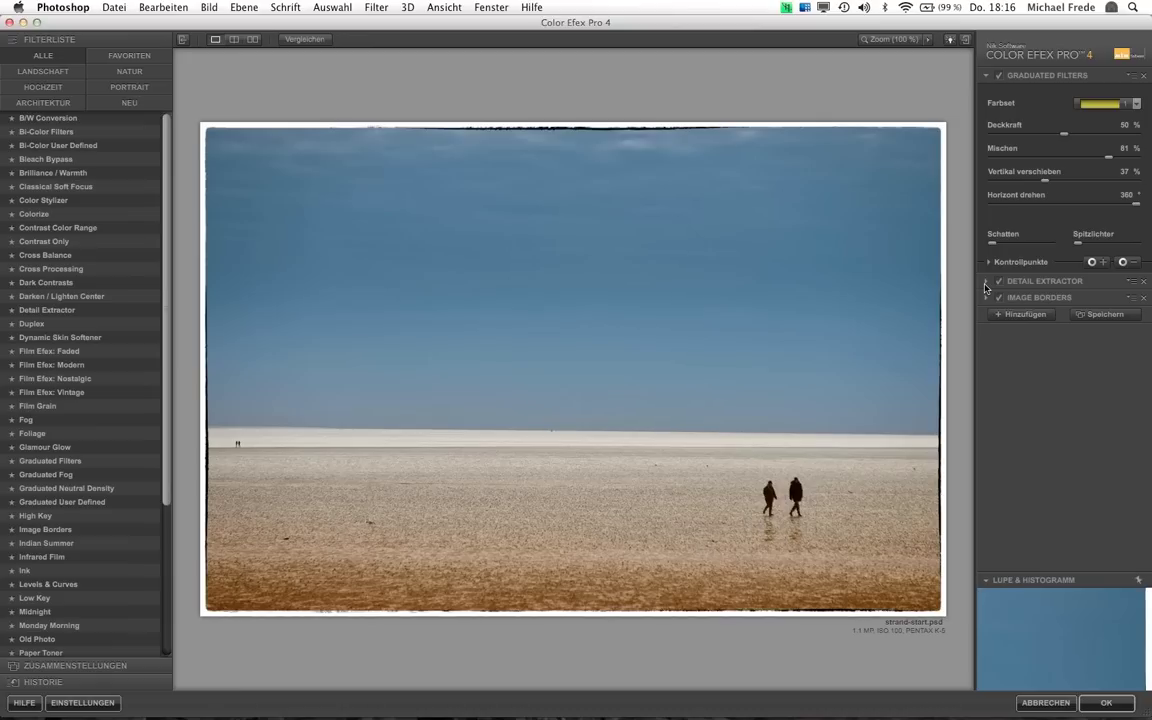
{"action": "left_click", "coordinate": [986, 282]}
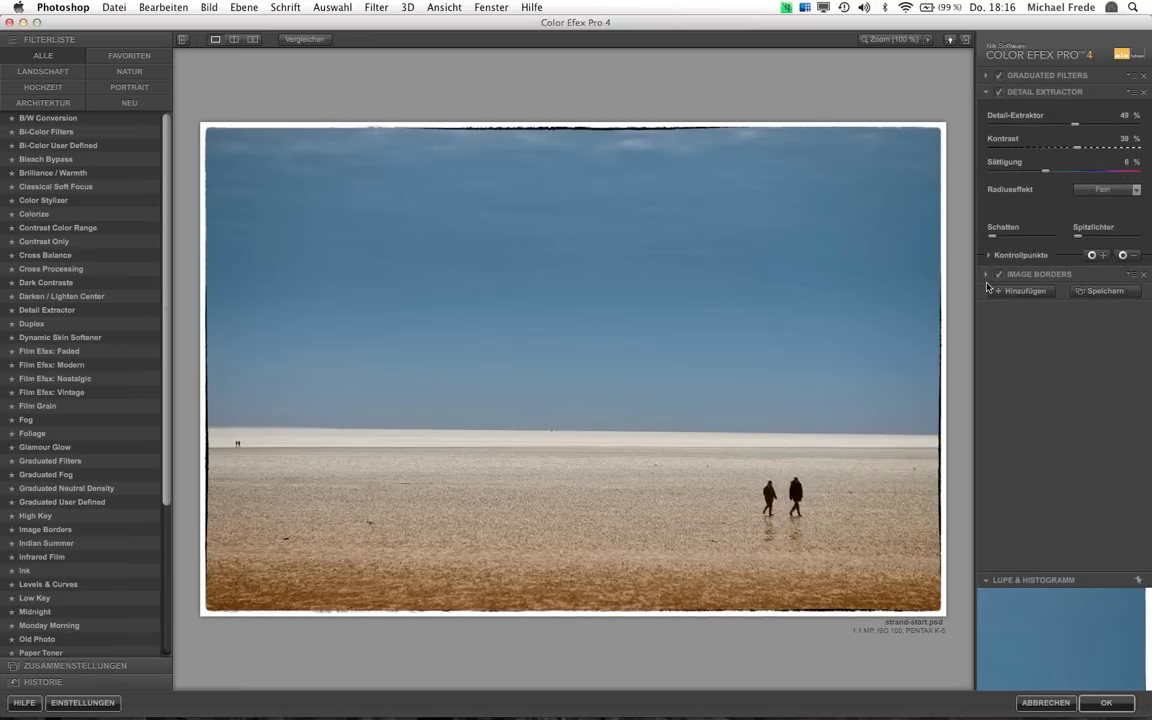
{"action": "left_click", "coordinate": [247, 162]}
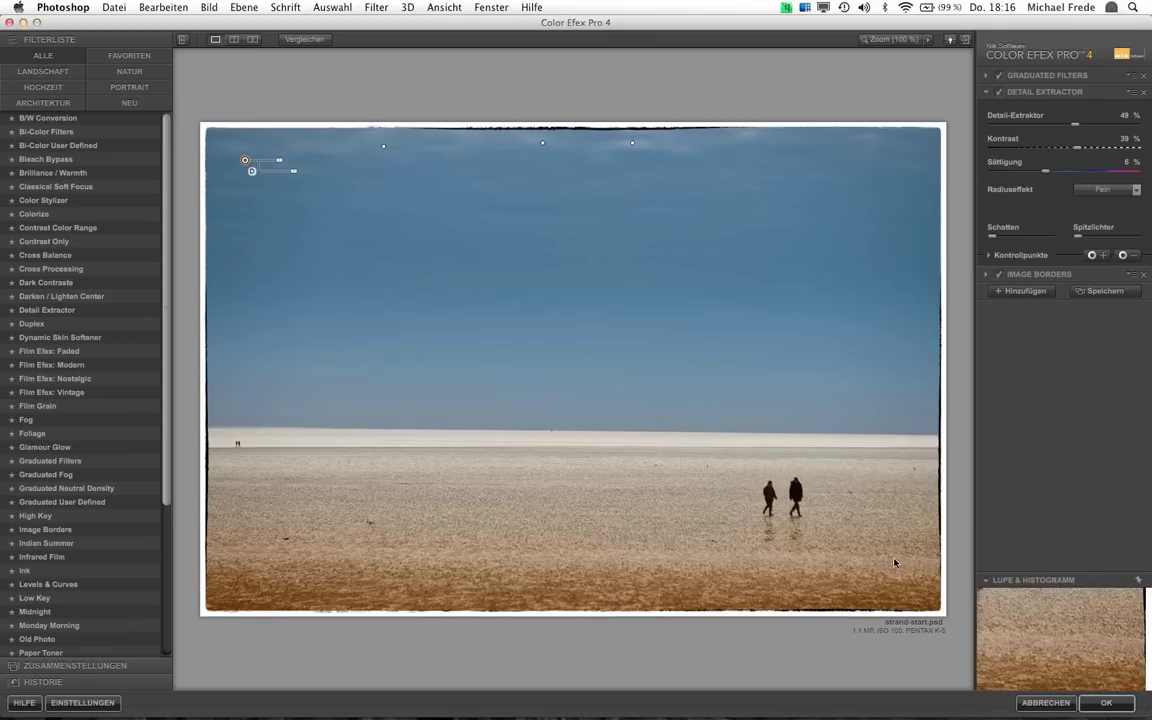
{"action": "left_click", "coordinate": [1106, 703]}
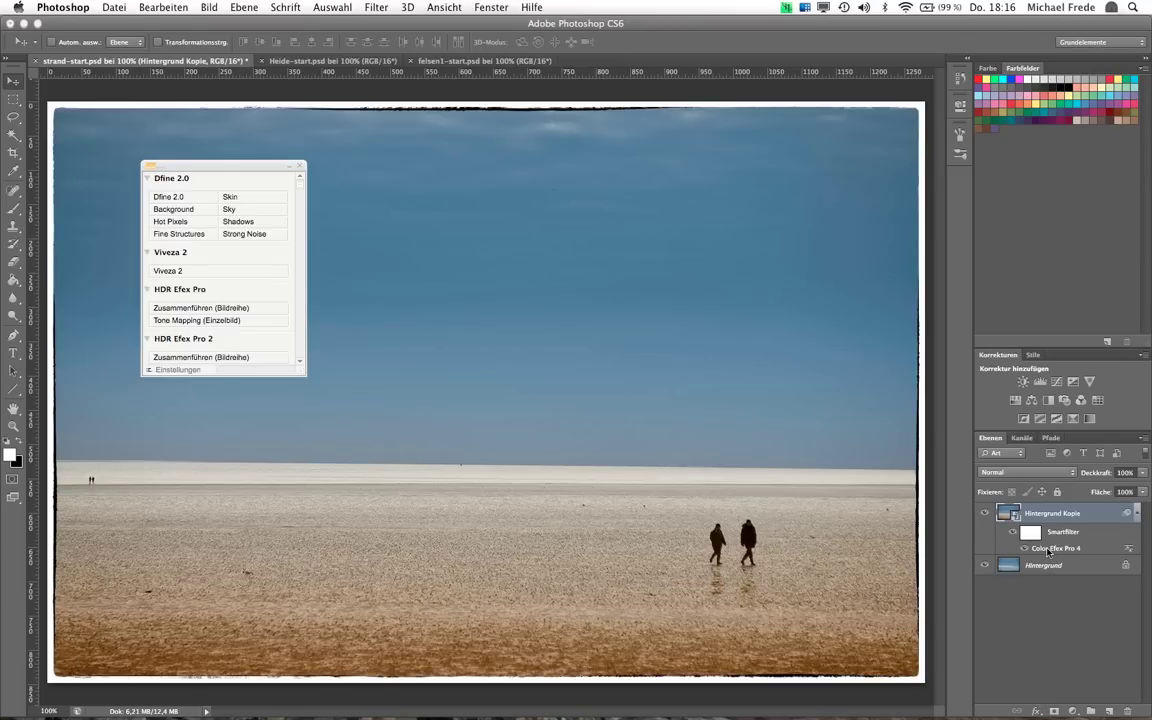
{"action": "double_click", "coordinate": [1047, 549]}
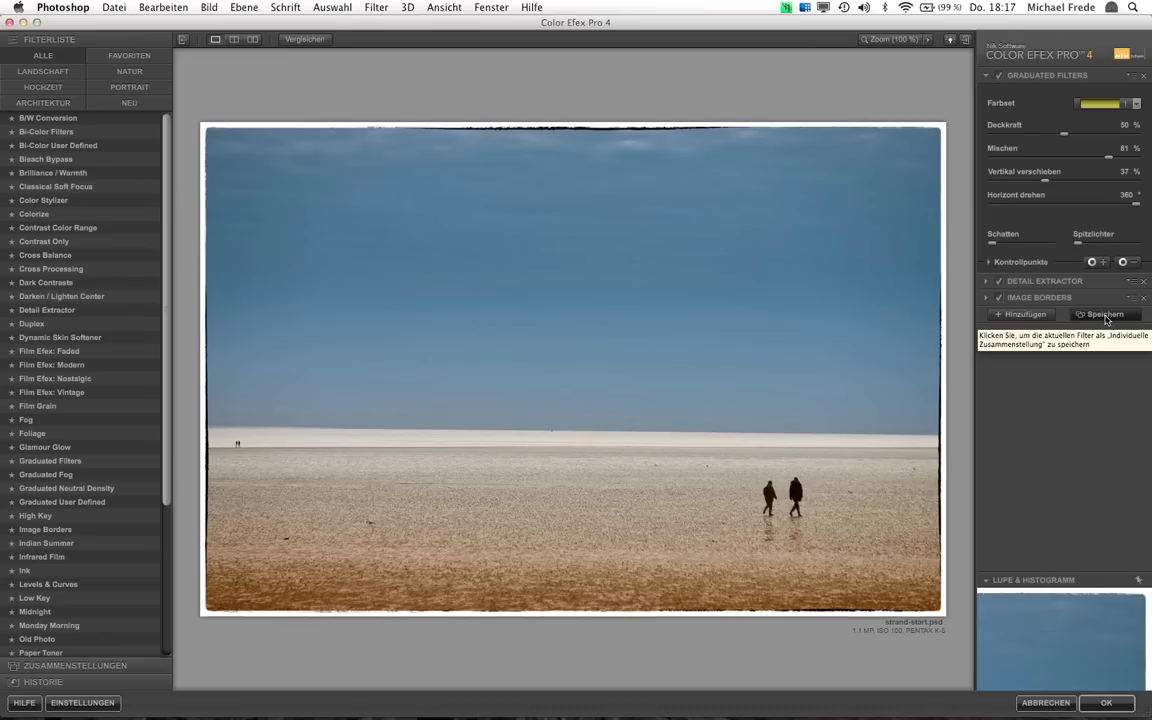
Start saving the three-filter stack as a custom recipe
{"action": "left_click", "coordinate": [1105, 317]}
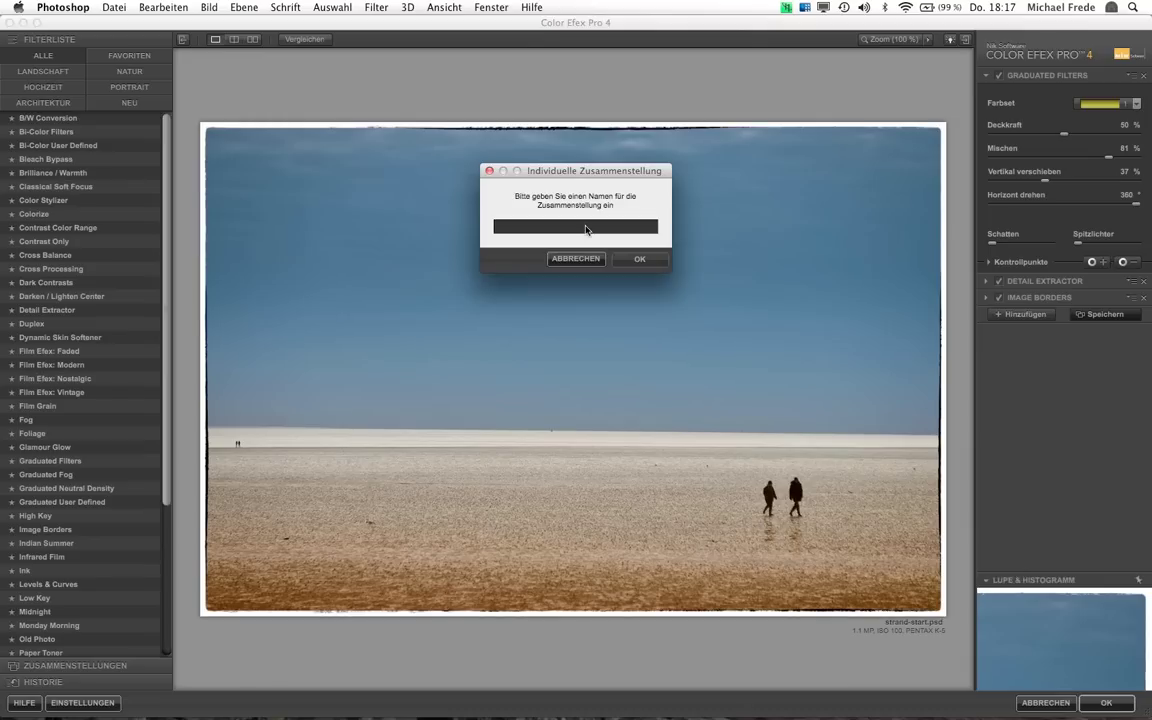
Name the new recipe 'Stranbild-1' and confirm it
{"action": "type", "text": "Stranbild-1"}
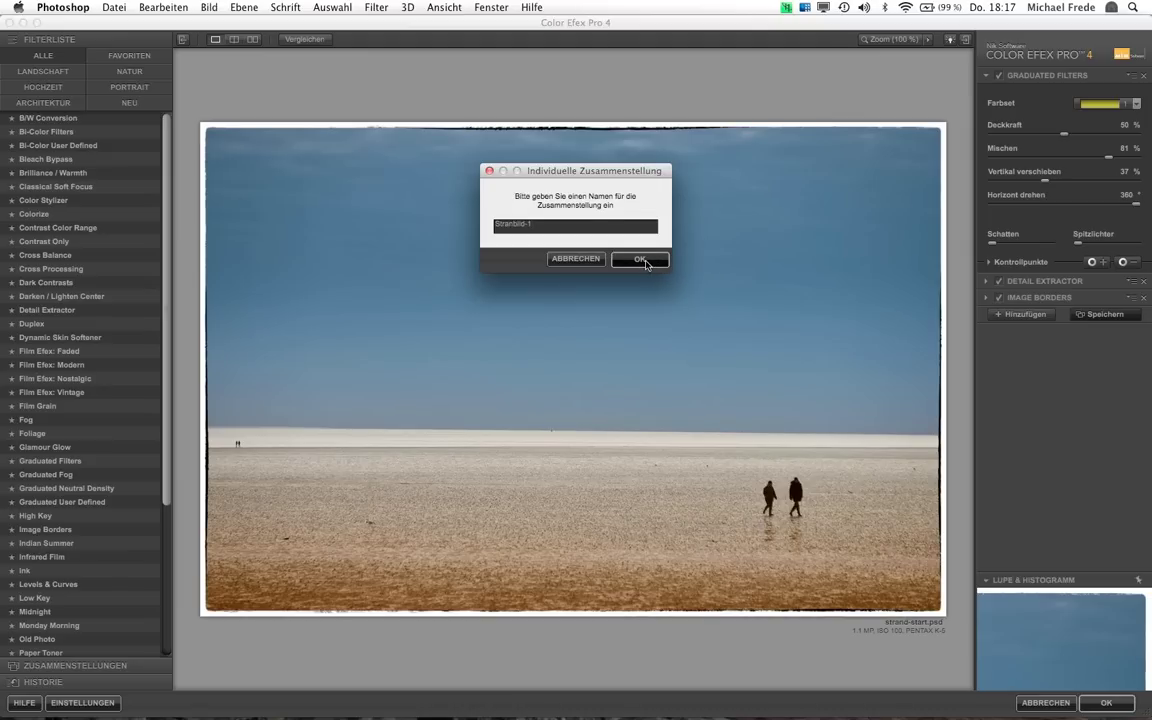
{"action": "left_click", "coordinate": [645, 262]}
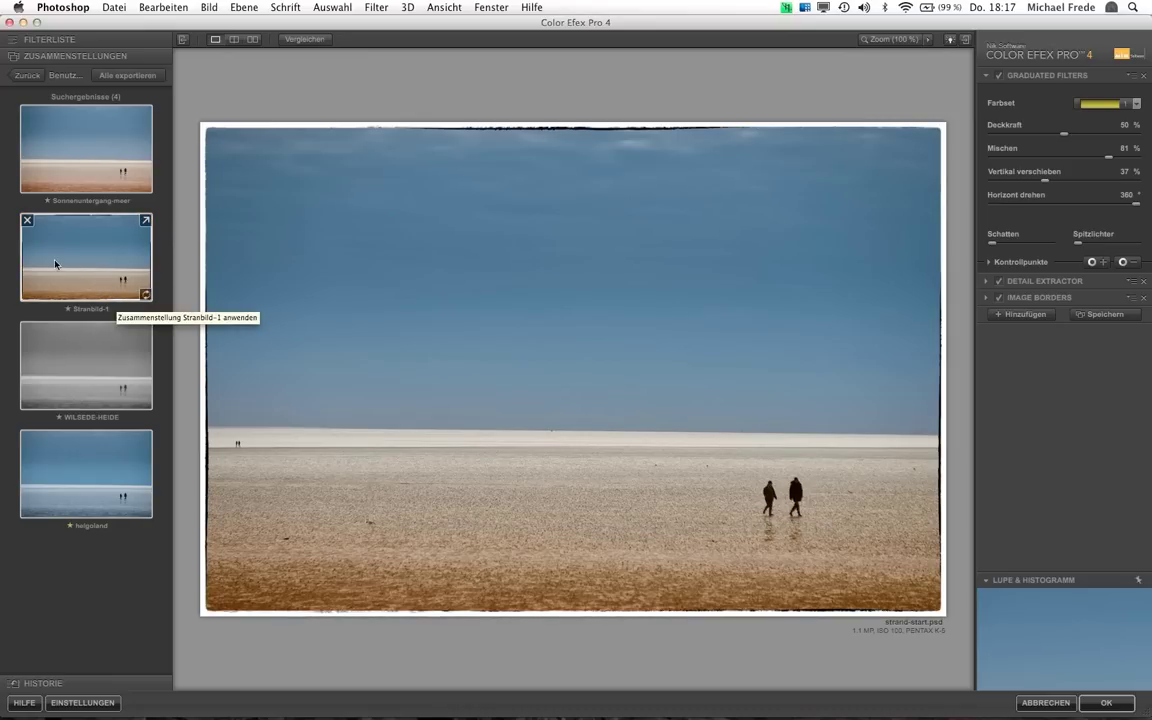
Try the Sonnenuntergang-meer recipe, swapping Graduated Filters for Bi-Color Filters
{"action": "mouse_move", "coordinate": [86, 257]}
{"action": "left_click", "coordinate": [80, 266]}
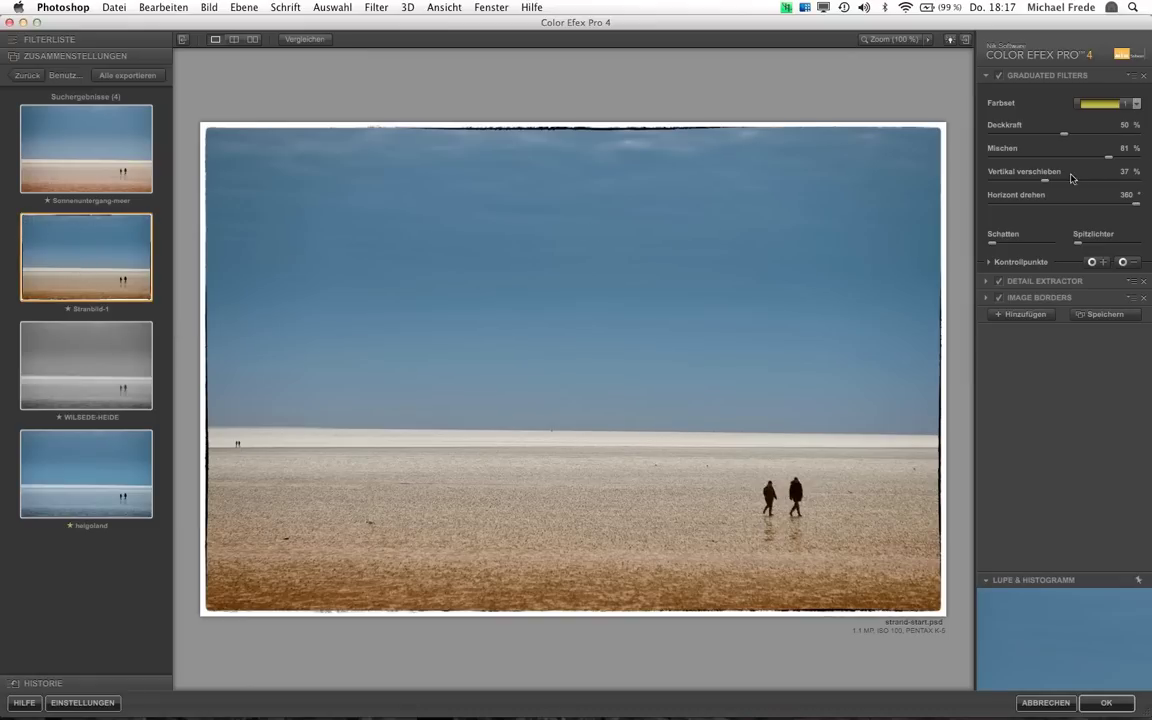
{"action": "mouse_move", "coordinate": [86, 149]}
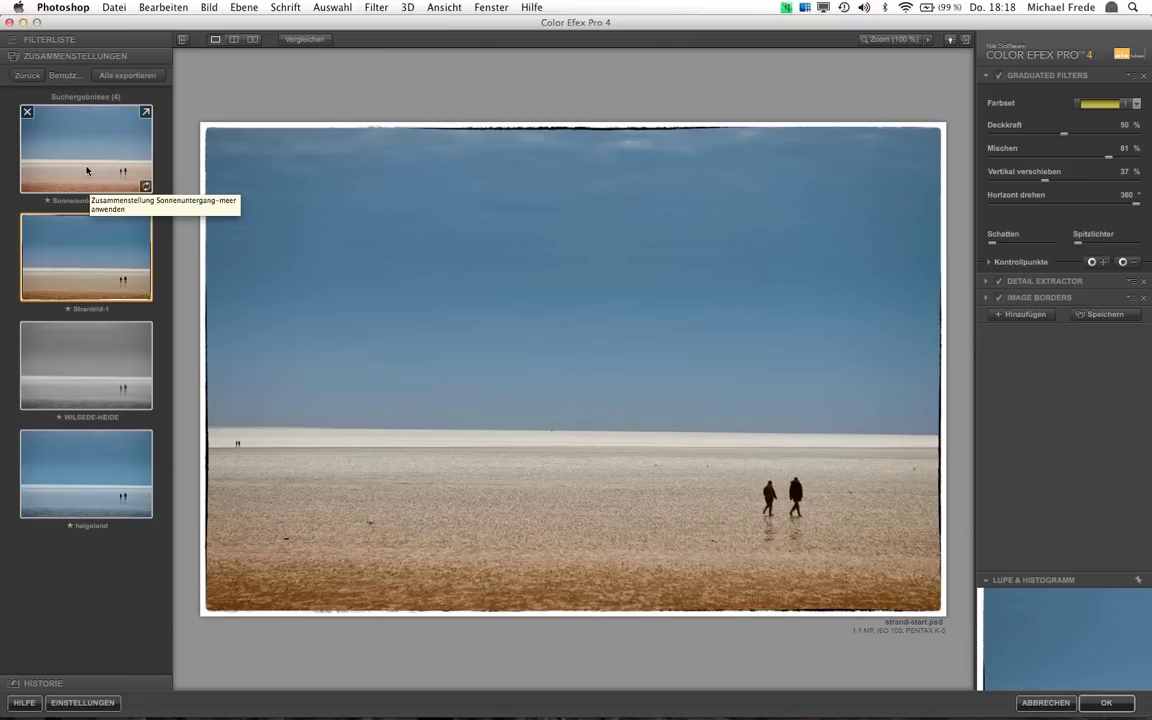
{"action": "left_click", "coordinate": [86, 171]}
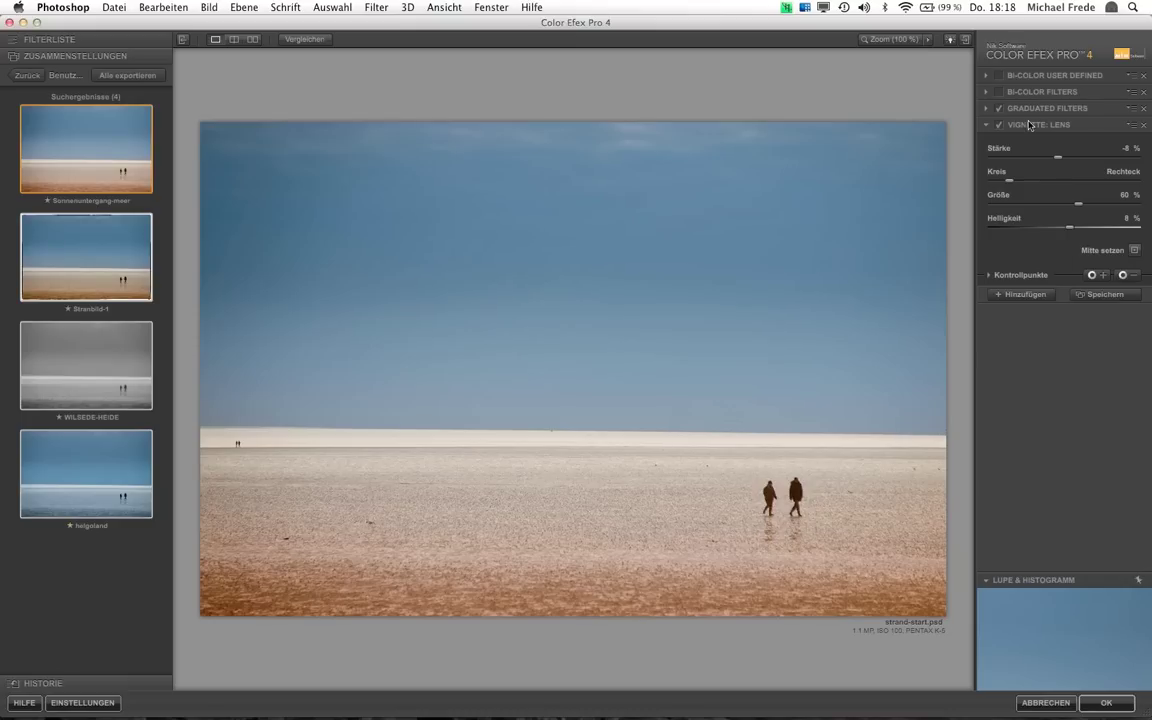
{"action": "left_click", "coordinate": [998, 110]}
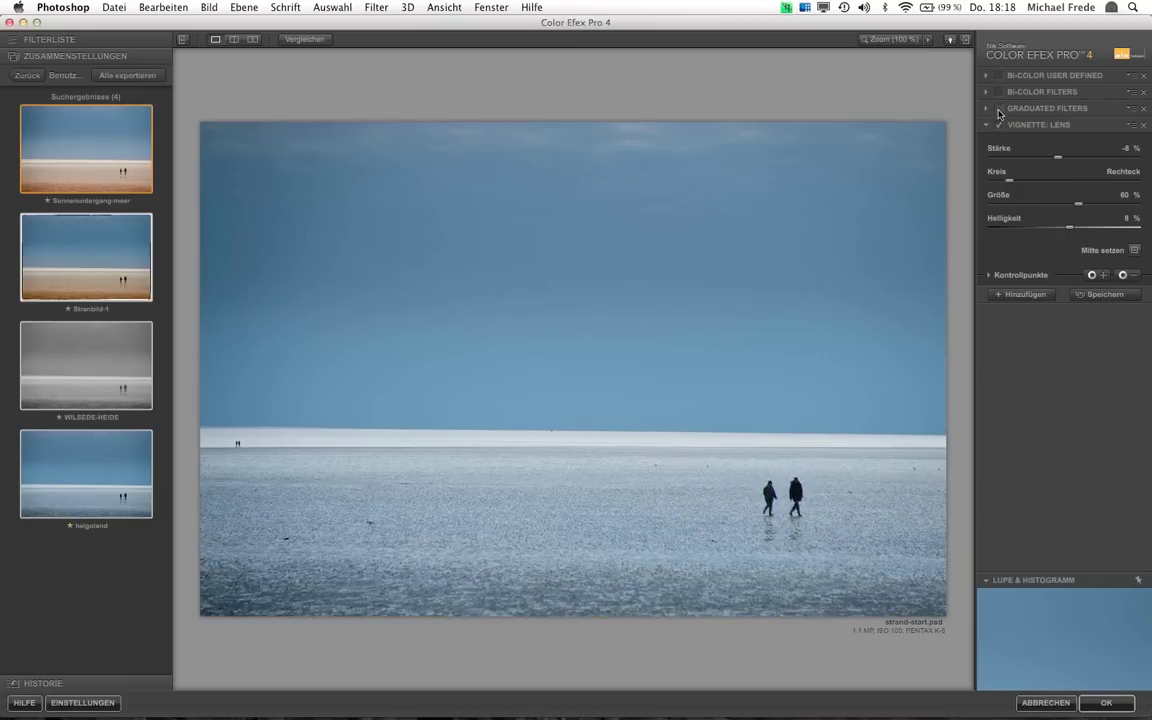
{"action": "left_click", "coordinate": [998, 91]}
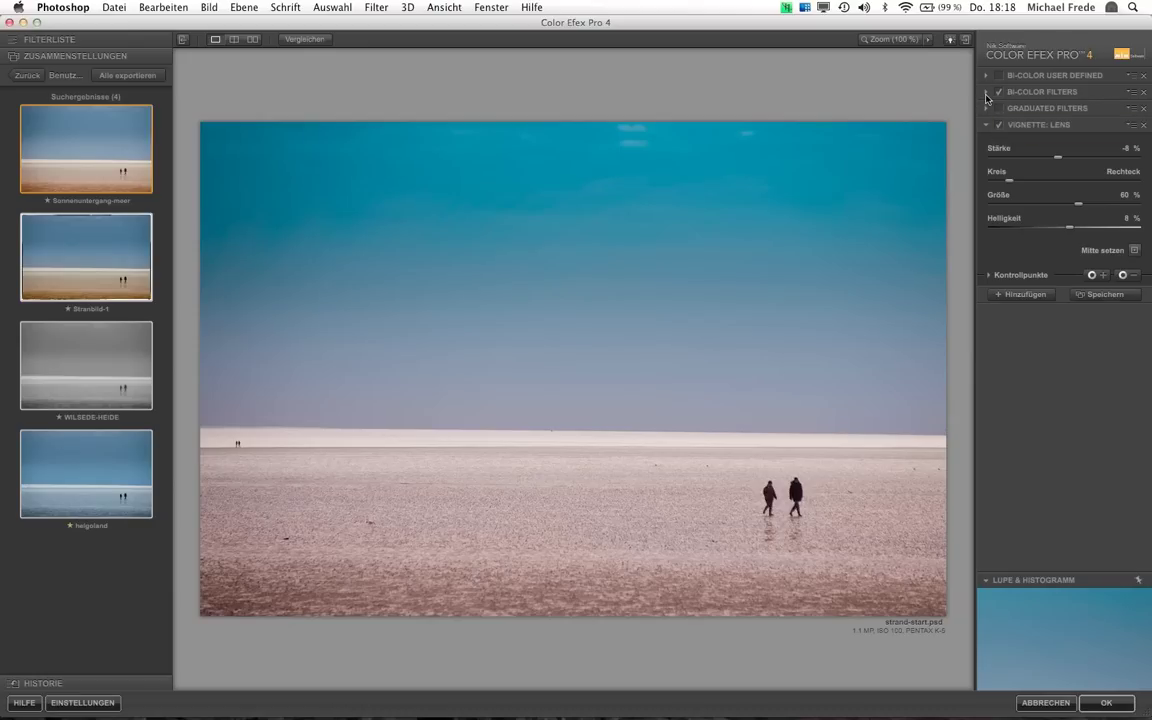
{"action": "left_click", "coordinate": [986, 92]}
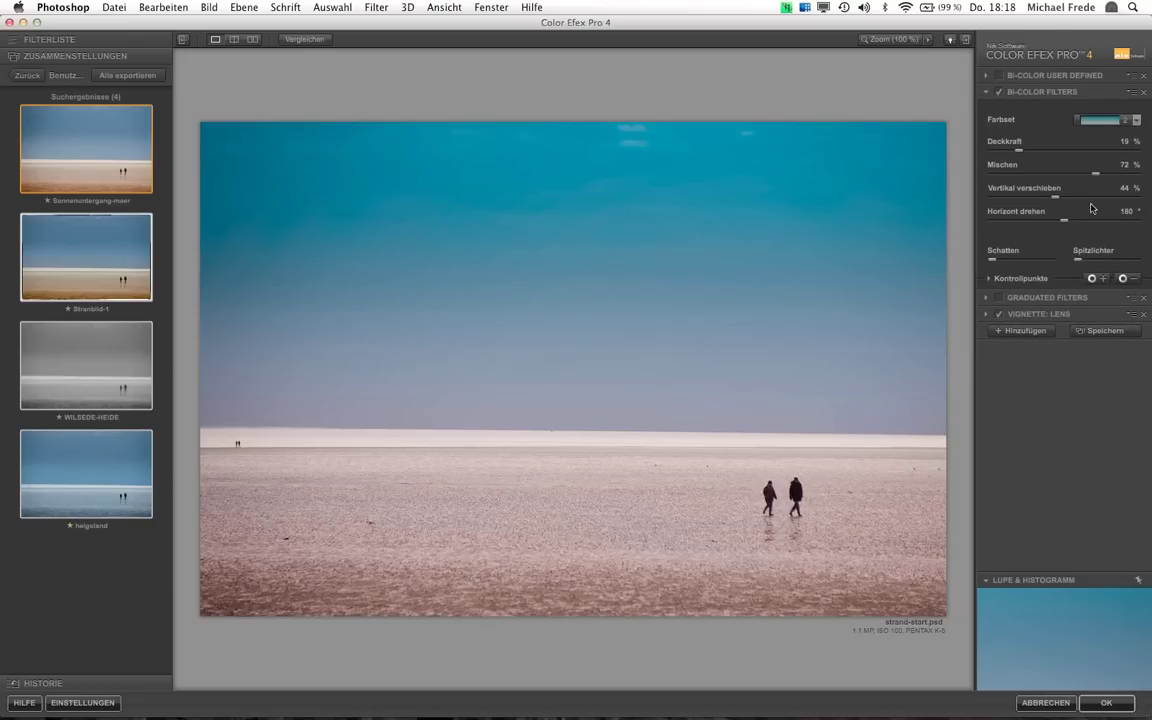
Keep the Kalt/Warm 2 bi-colour set, disable Bi-Color Filters and restore the Stranbild-1 recipe
{"action": "left_click", "coordinate": [1136, 121]}
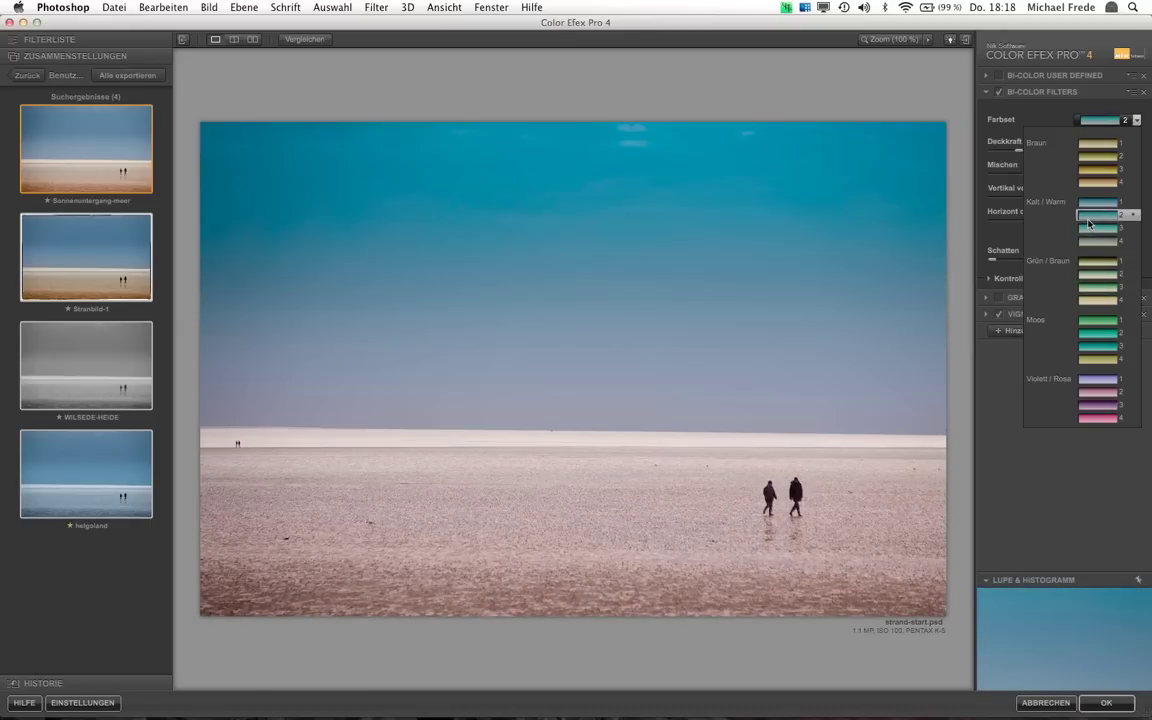
{"action": "left_click", "coordinate": [1068, 122]}
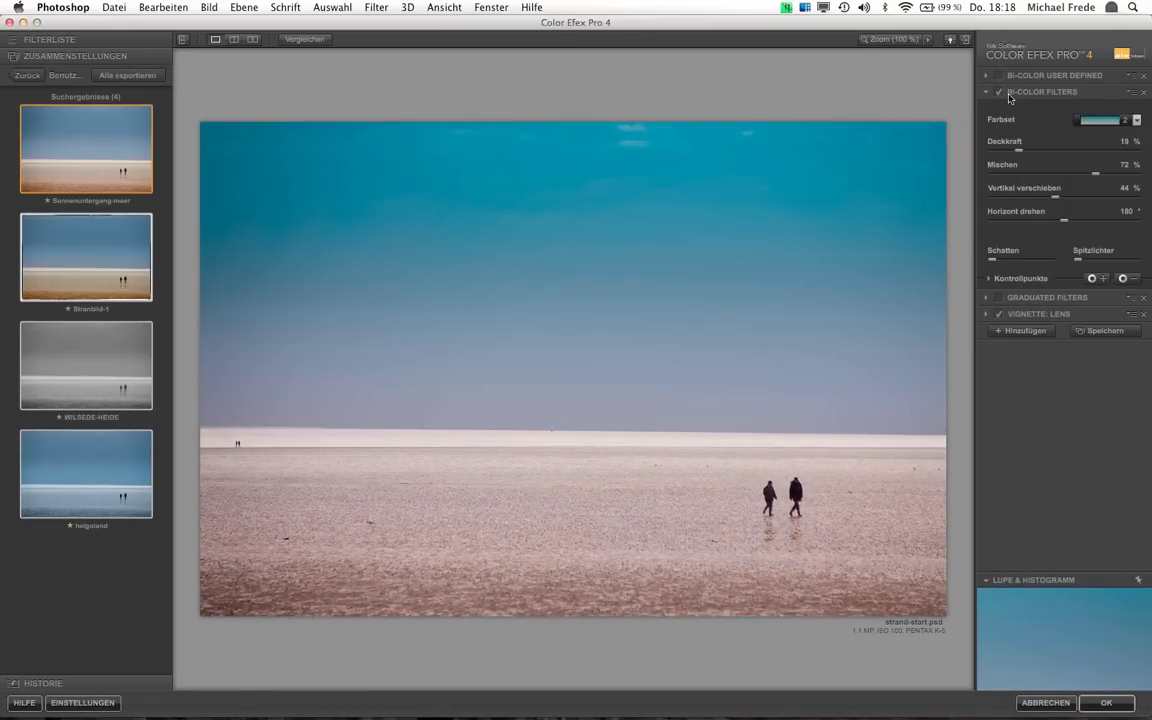
{"action": "left_click", "coordinate": [998, 92]}
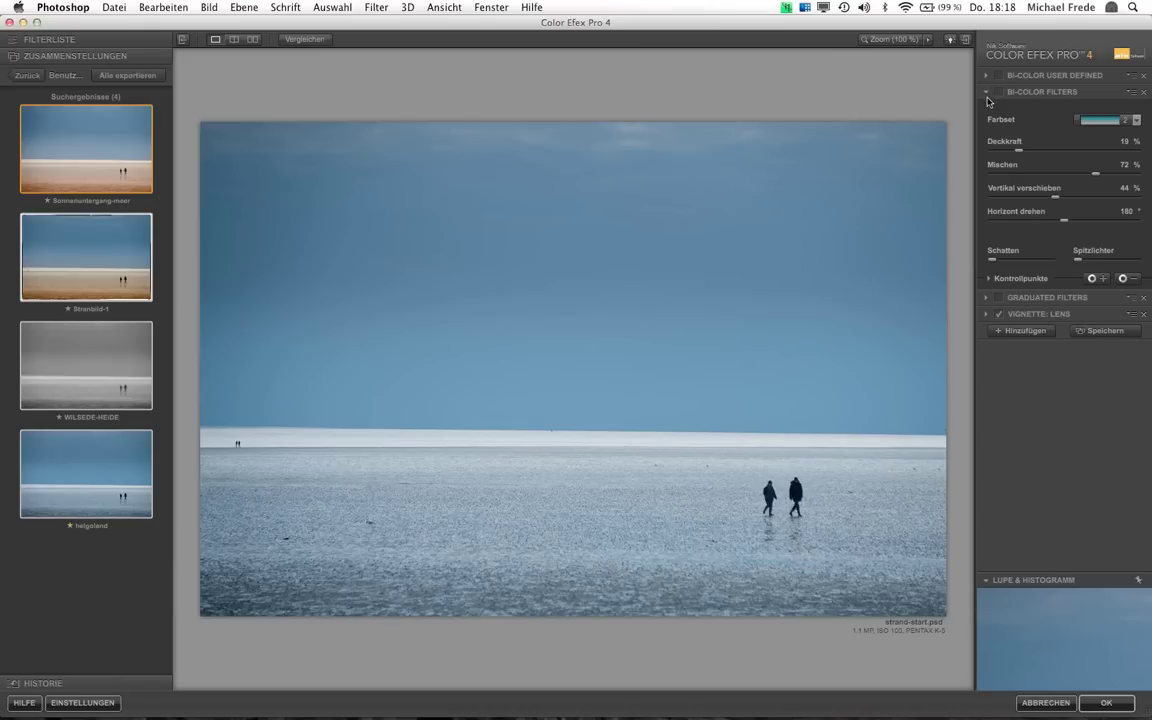
{"action": "mouse_move", "coordinate": [86, 257]}
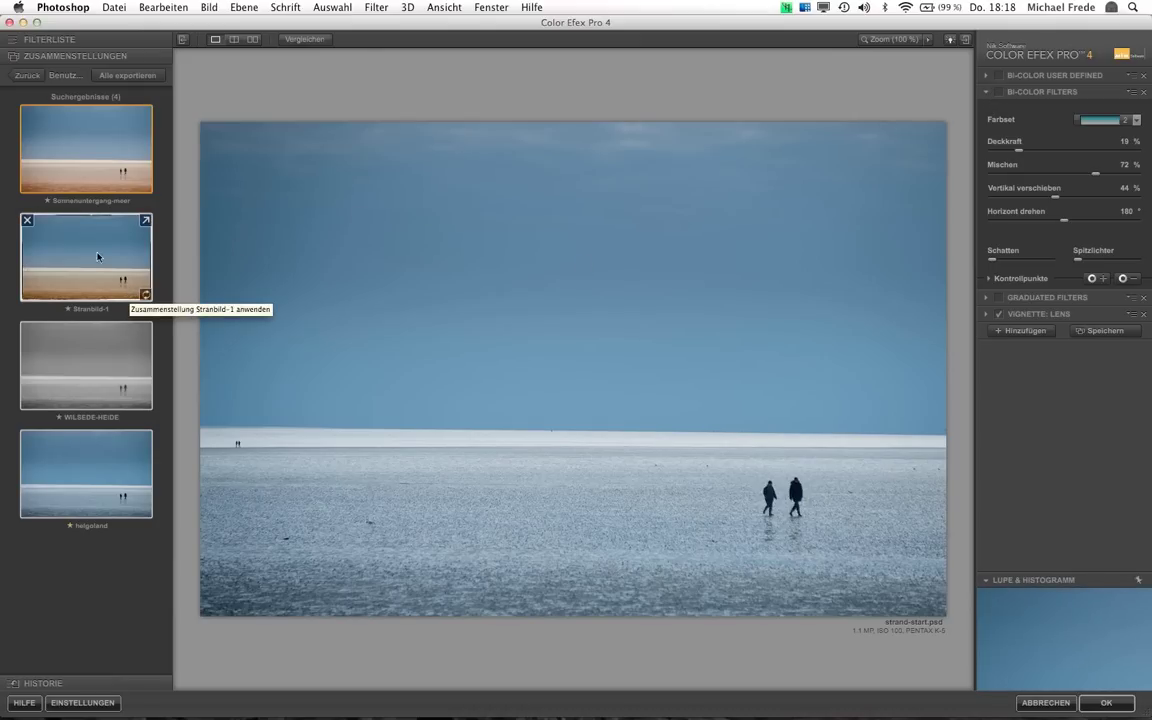
{"action": "left_click", "coordinate": [82, 268]}
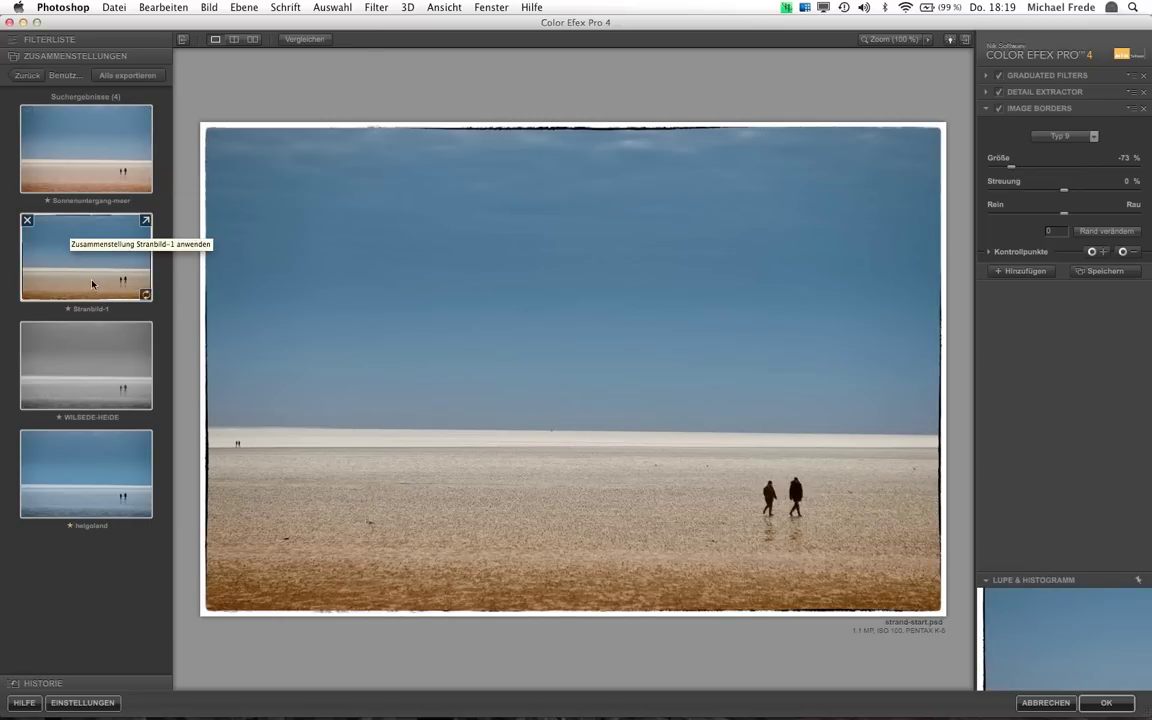
Export the Stranbild-1 recipe into Photoshop's Presets folder and apply the filters to the photo
{"action": "left_click", "coordinate": [146, 222]}
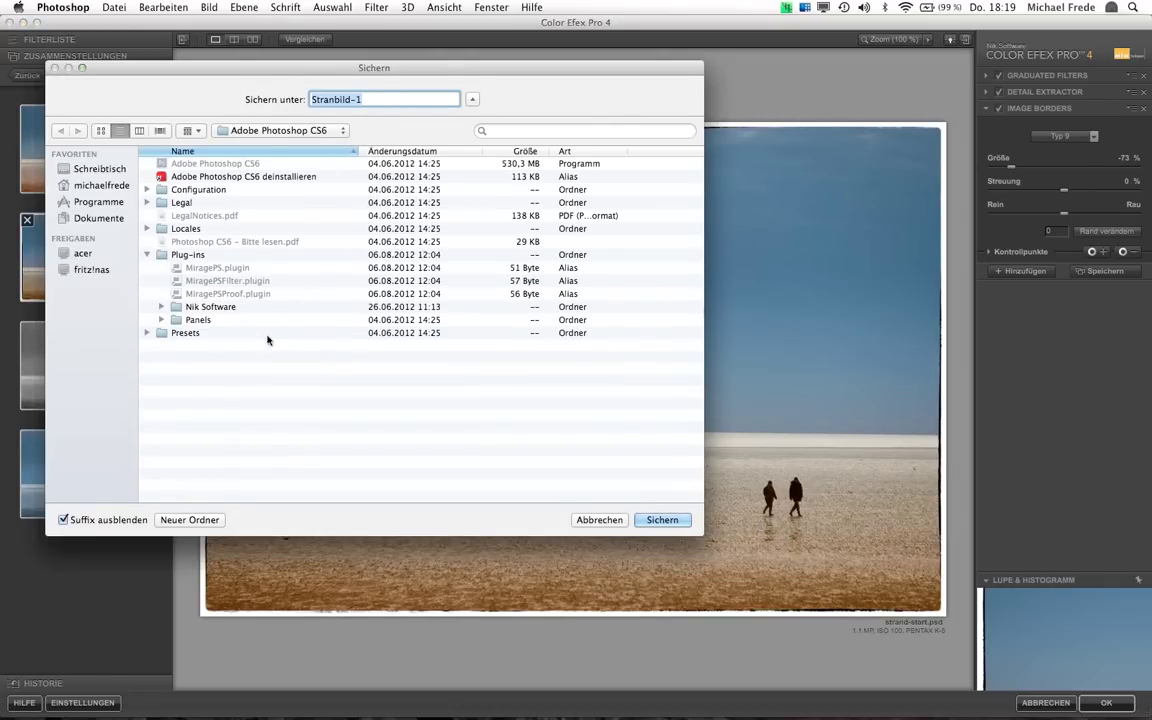
{"action": "left_click", "coordinate": [178, 334]}
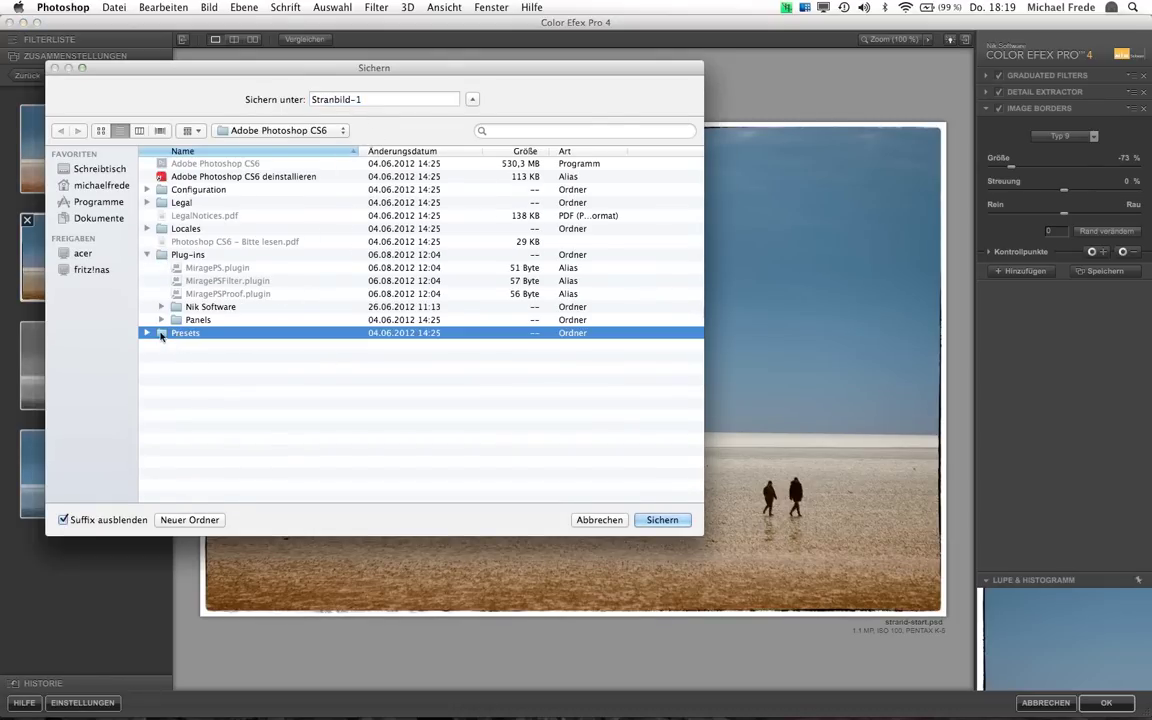
{"action": "double_click", "coordinate": [152, 334]}
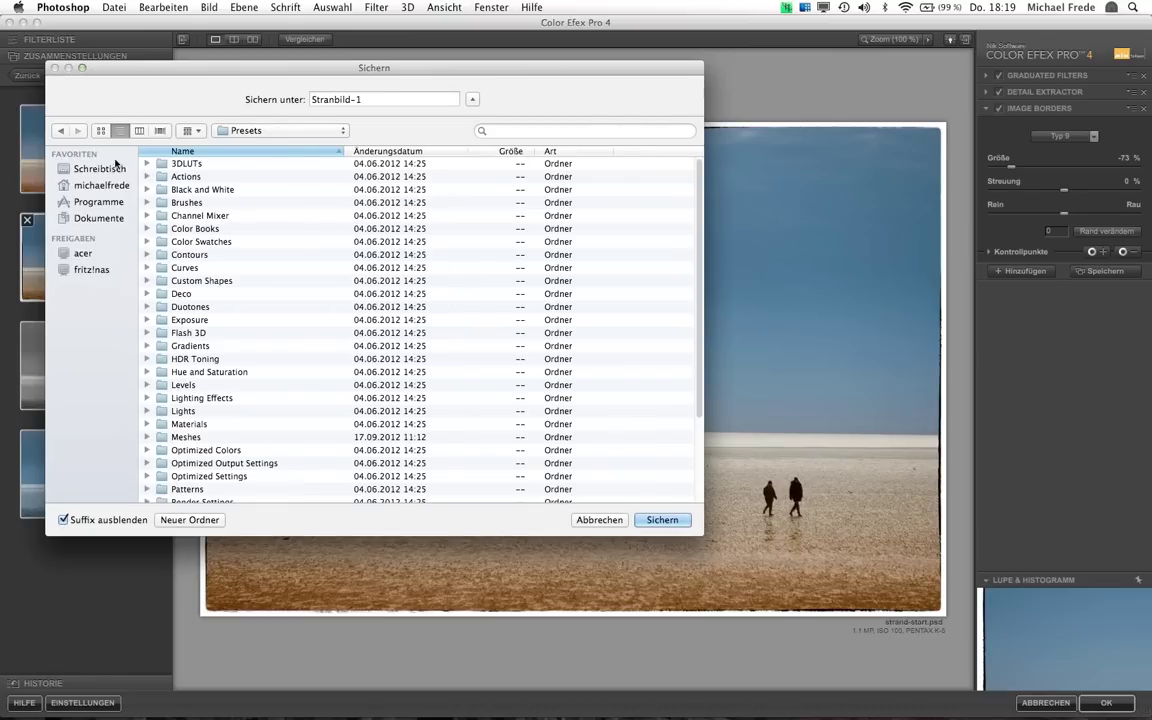
{"action": "left_click", "coordinate": [60, 130]}
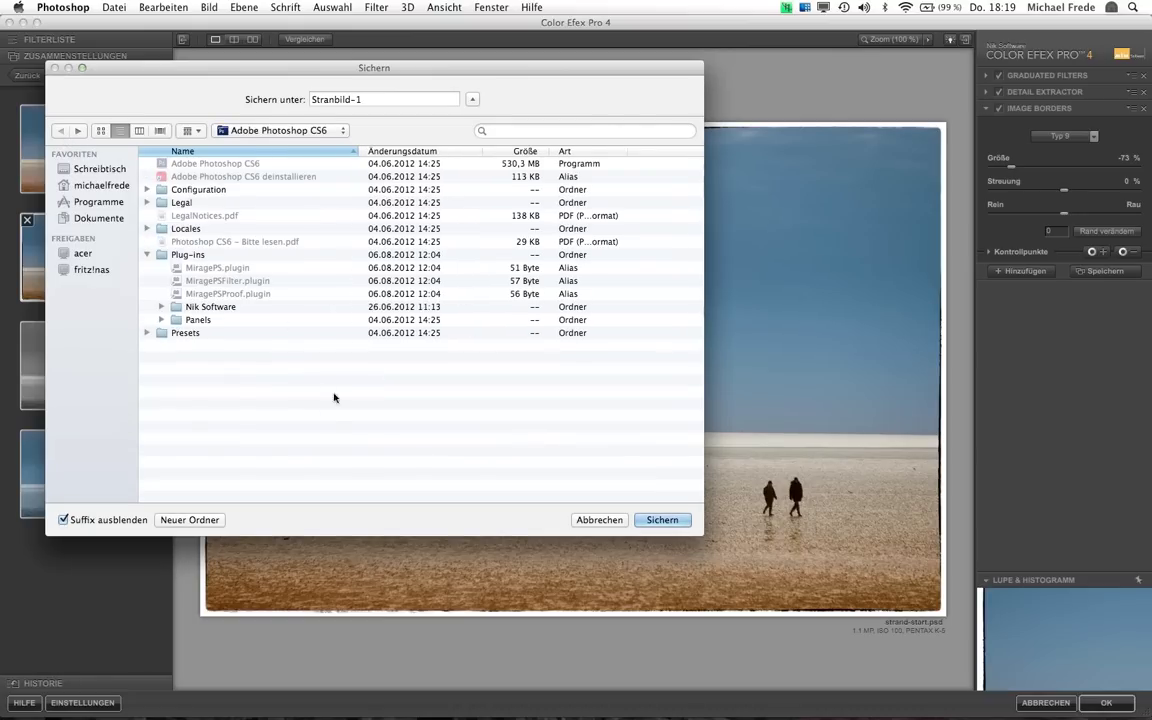
{"action": "left_click", "coordinate": [182, 333]}
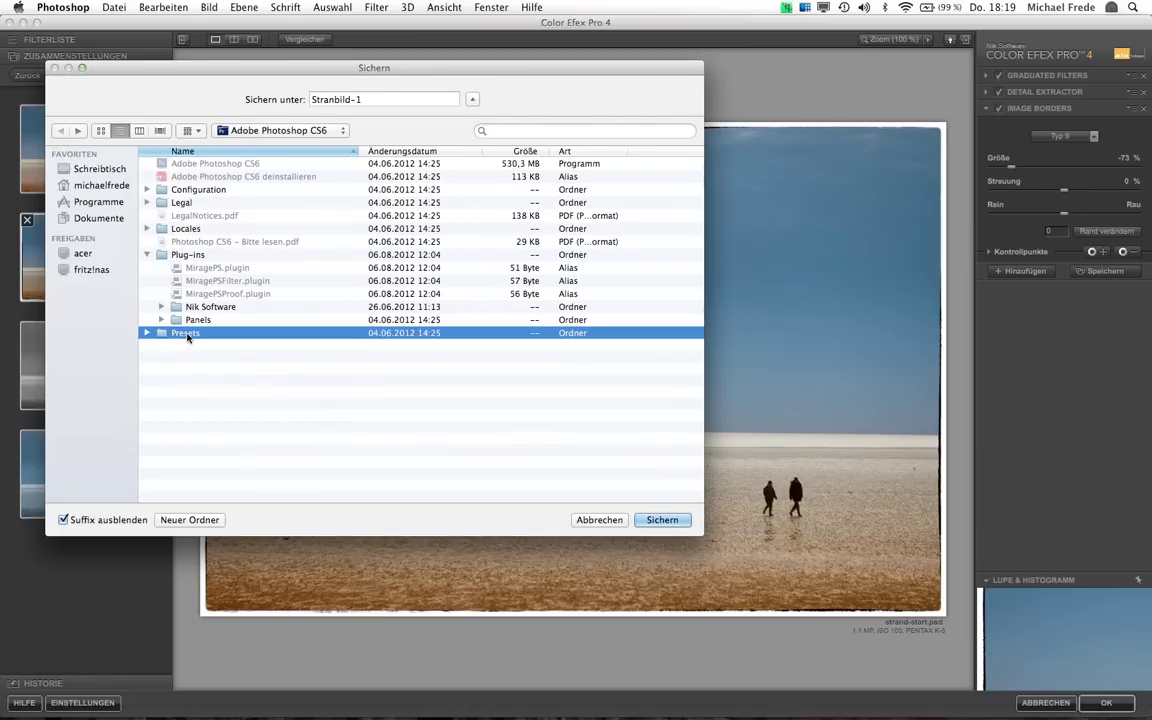
{"action": "left_click", "coordinate": [672, 522]}
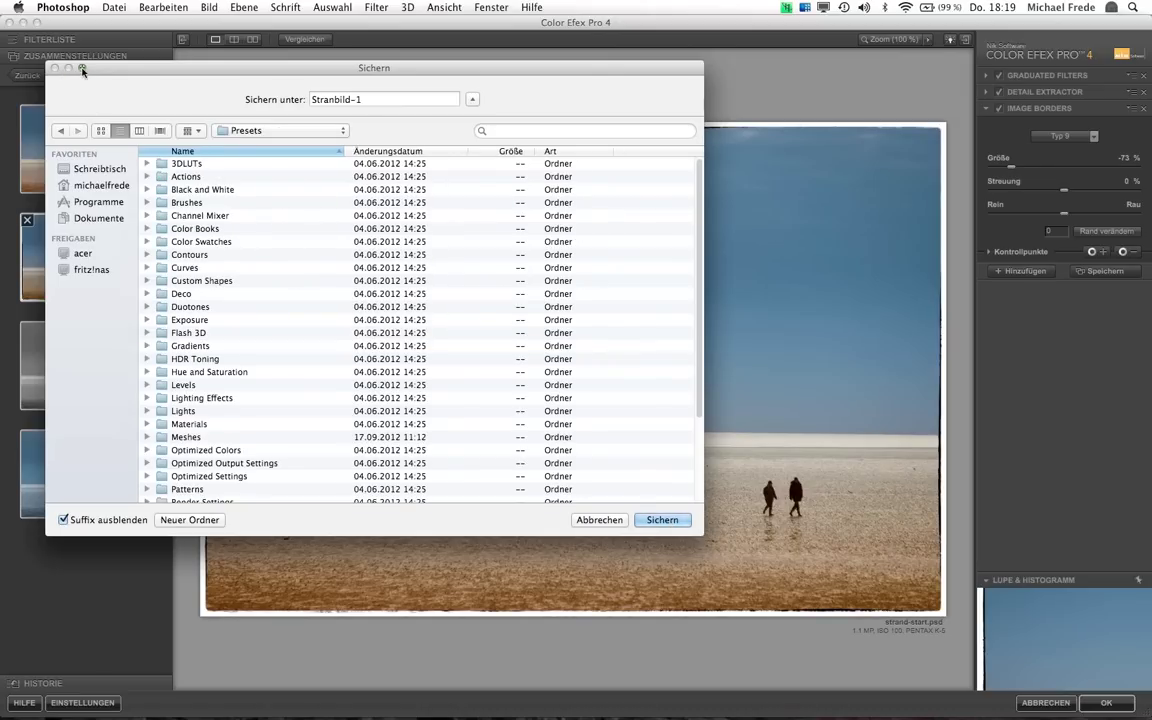
{"action": "left_click", "coordinate": [60, 130]}
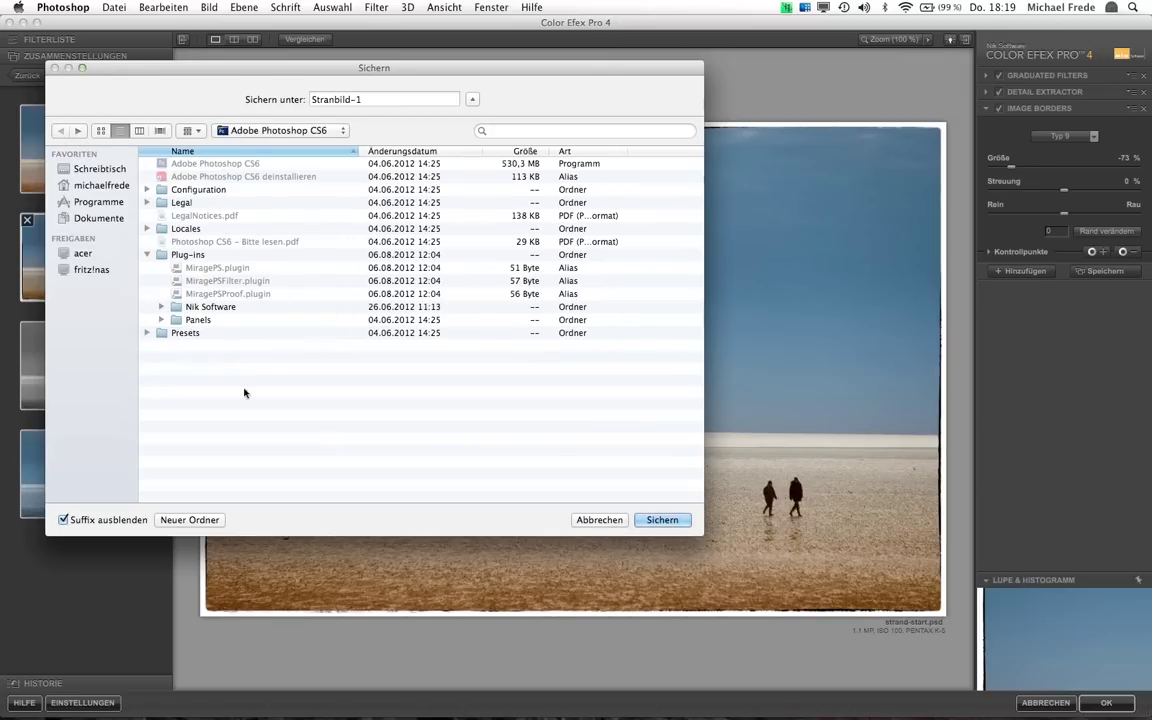
{"action": "left_click", "coordinate": [147, 332]}
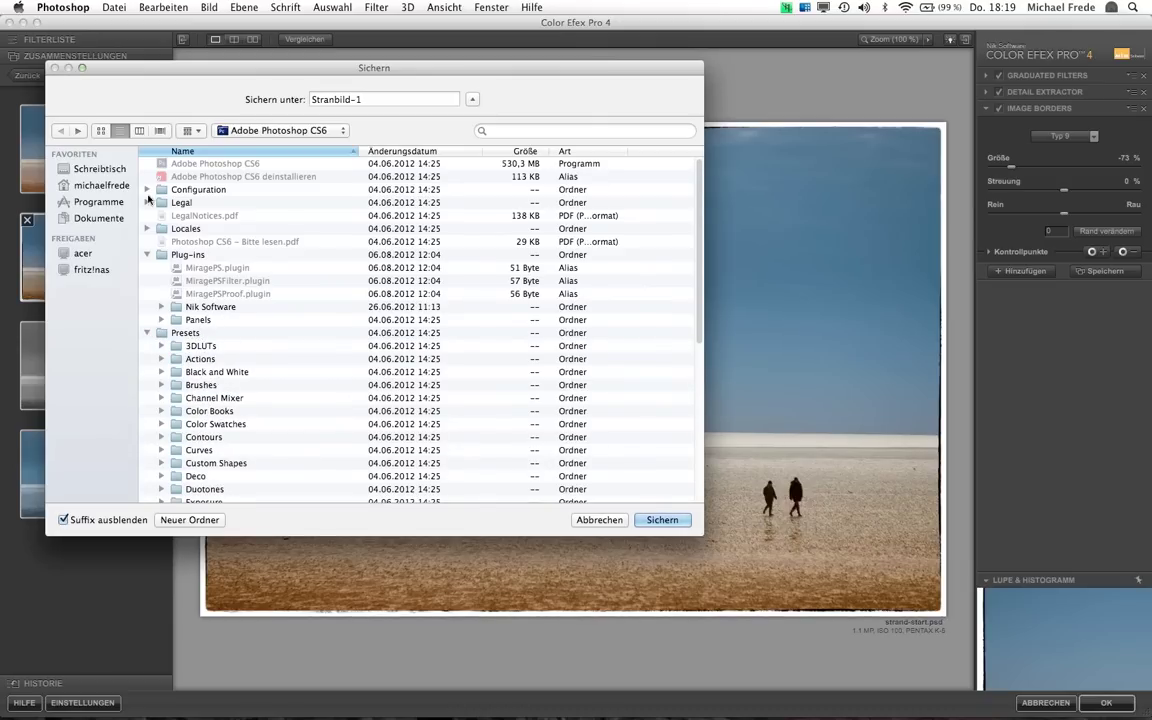
{"action": "left_click", "coordinate": [599, 519]}
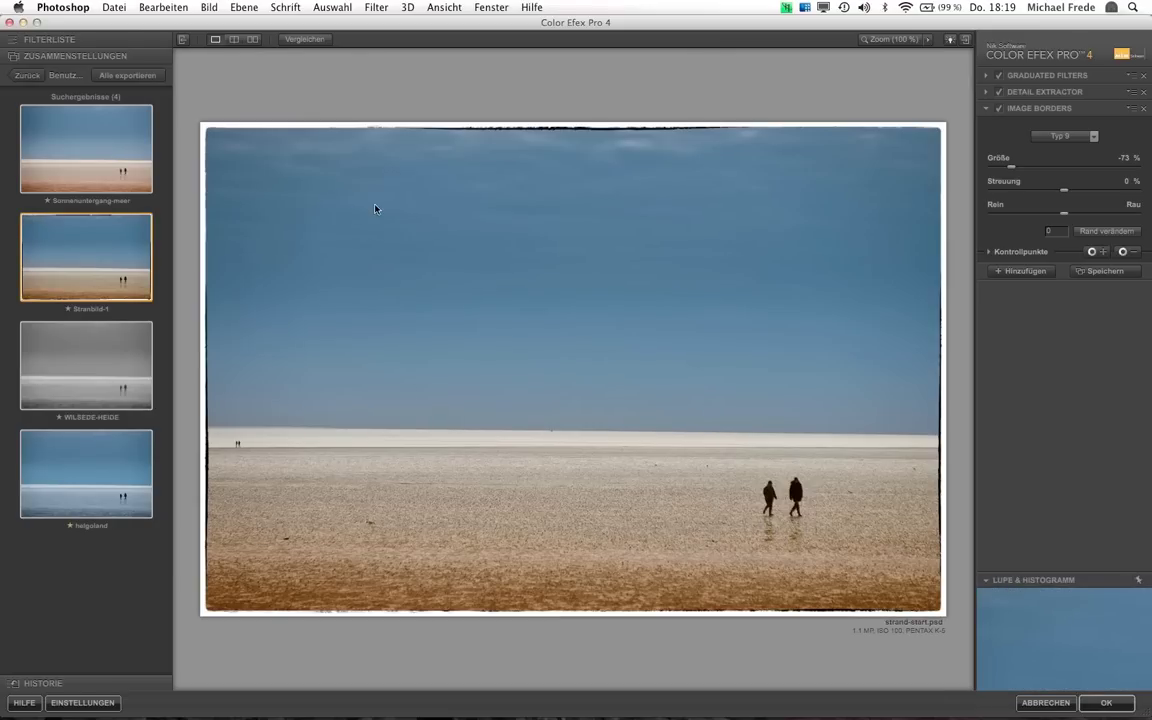
{"action": "left_click", "coordinate": [1053, 706]}
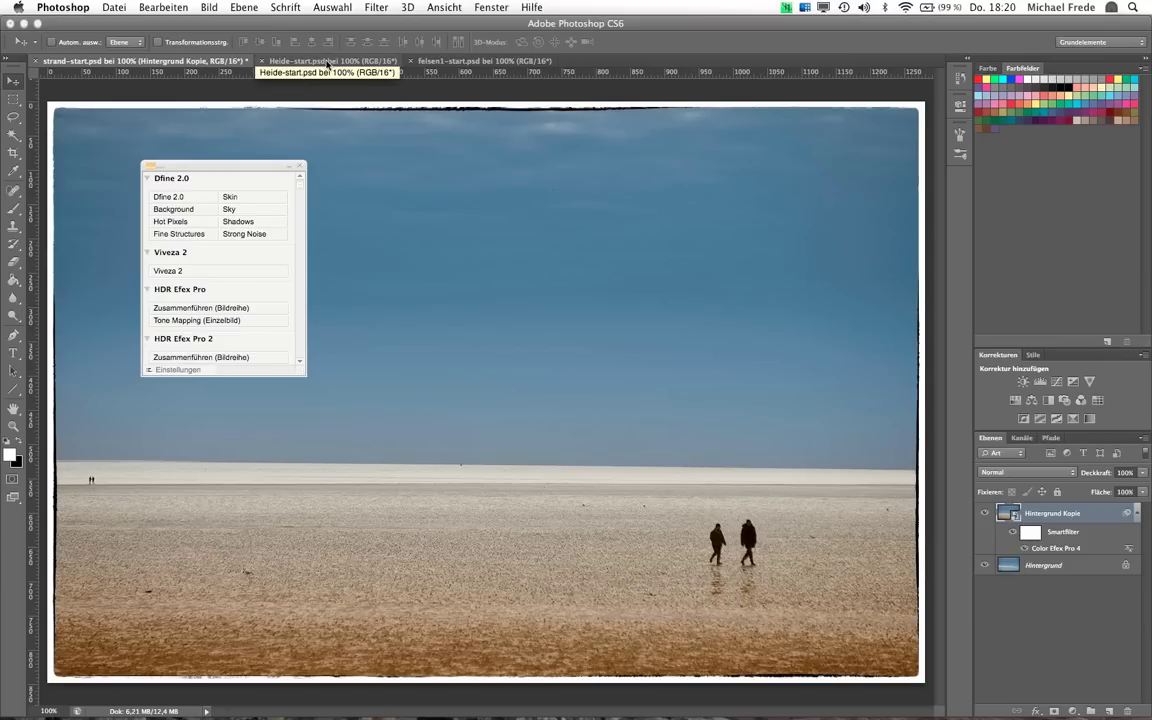
Switch to Heide-start.psd and move the Nik panel to the upper right of the canvas
{"action": "left_click", "coordinate": [327, 63]}
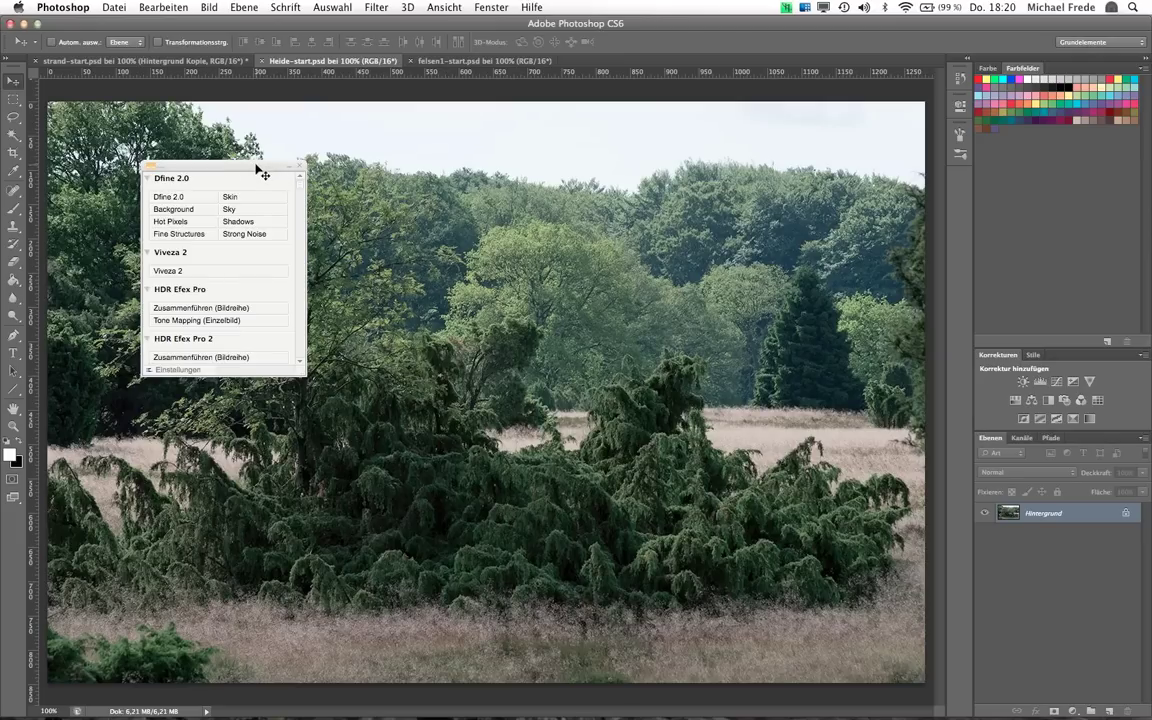
{"action": "left_click_drag", "start_coordinate": [255, 166], "coordinate": [241, 101]}
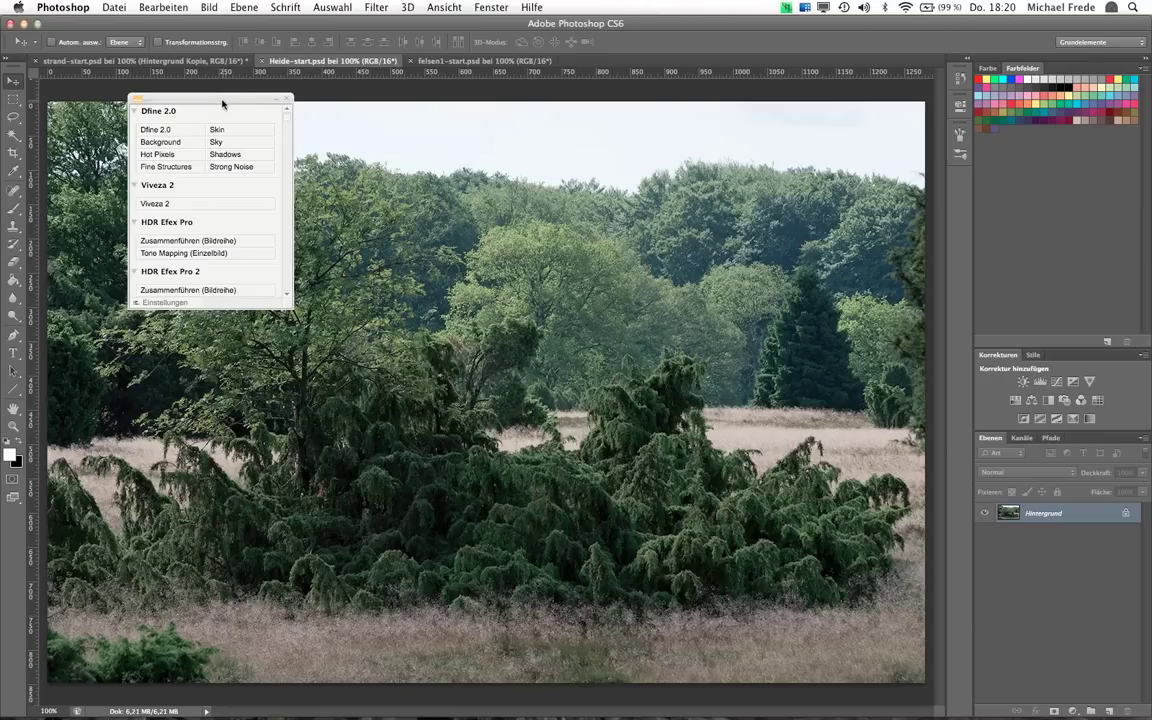
{"action": "left_click_drag", "start_coordinate": [226, 105], "coordinate": [229, 319]}
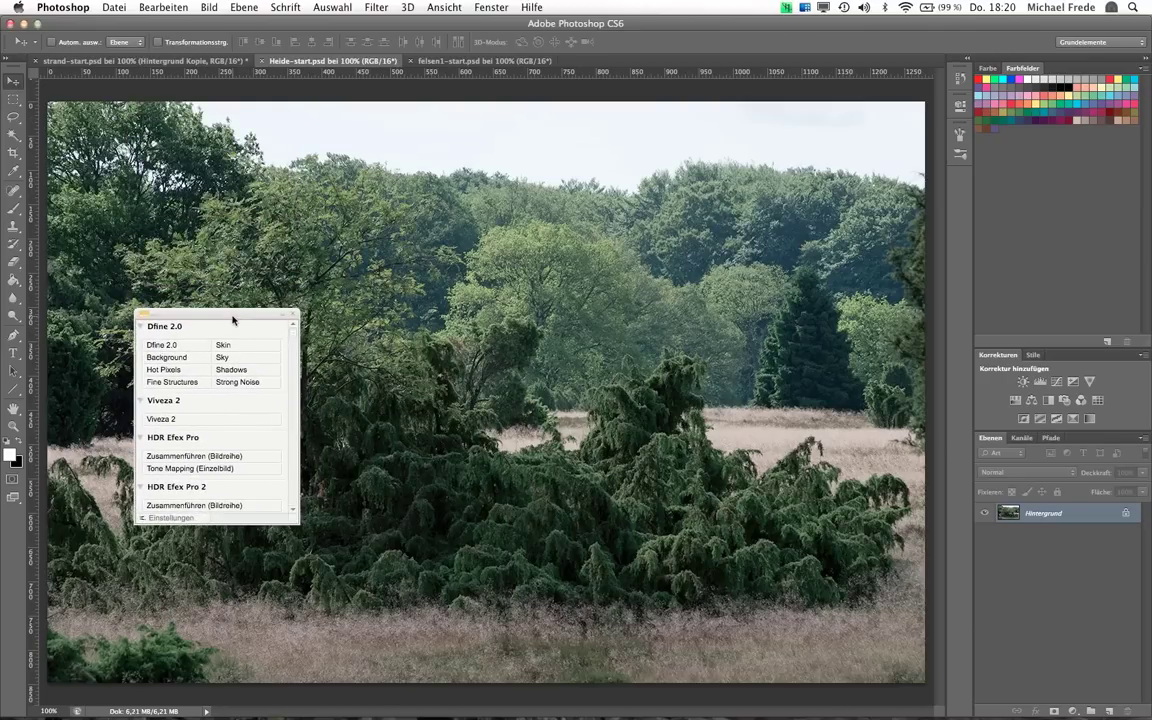
{"action": "mouse_move", "coordinate": [200, 314]}
{"action": "left_mouse_down"}
{"action": "mouse_move", "coordinate": [650, 438]}
{"action": "mouse_move", "coordinate": [820, 139]}
{"action": "left_mouse_up"}
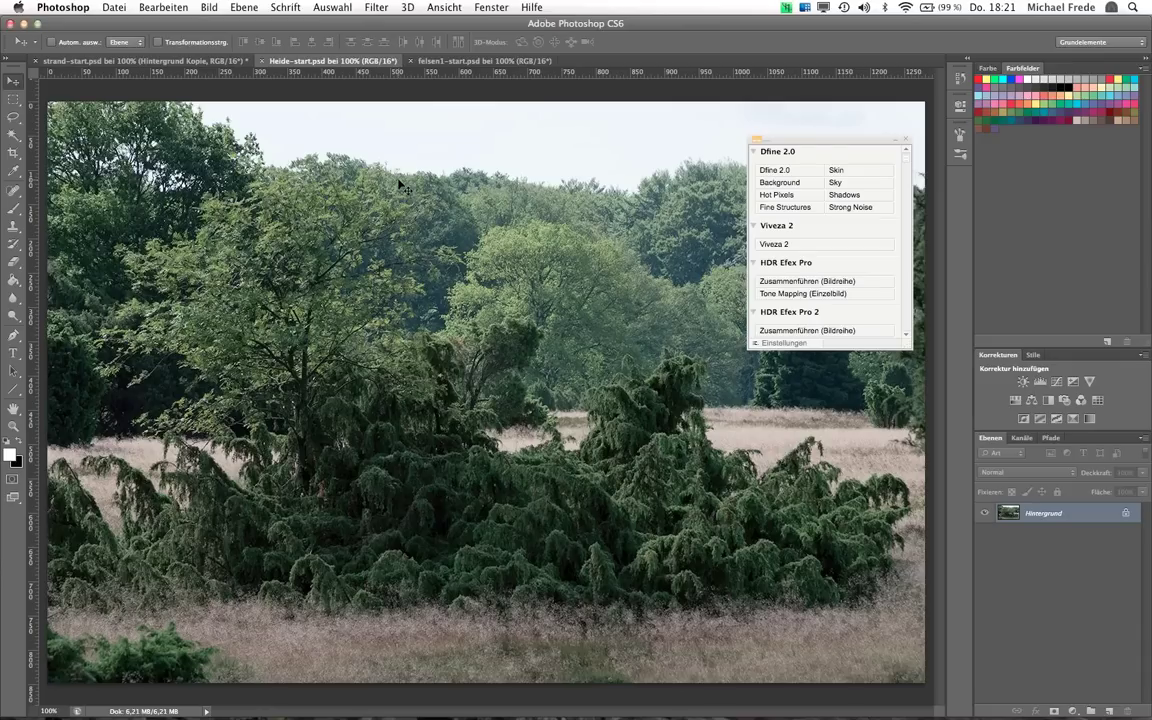
Adjust the display brightness up and down
{"action": "key", "text": "XF86MonBrightnessUp"}
{"action": "key", "text": "XF86MonBrightnessDown"}
{"action": "key", "text": "XF86MonBrightnessDown"}
{"action": "key", "text": "XF86MonBrightnessDown"}
{"action": "key", "text": "XF86MonBrightnessDown"}
{"action": "key", "text": "XF86MonBrightnessDown"}
{"action": "key", "text": "XF86MonBrightnessDown"}
{"action": "key", "text": "XF86MonBrightnessDown"}
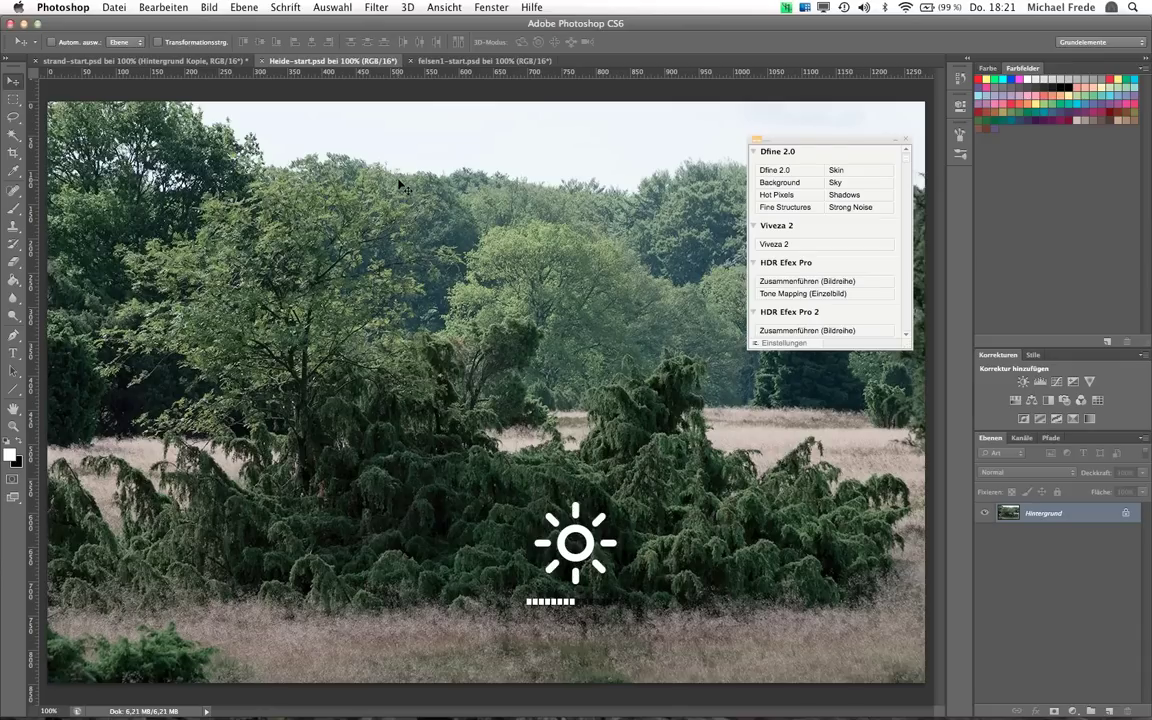
{"action": "key", "text": "XF86MonBrightnessUp"}
{"action": "key", "text": "XF86MonBrightnessUp"}
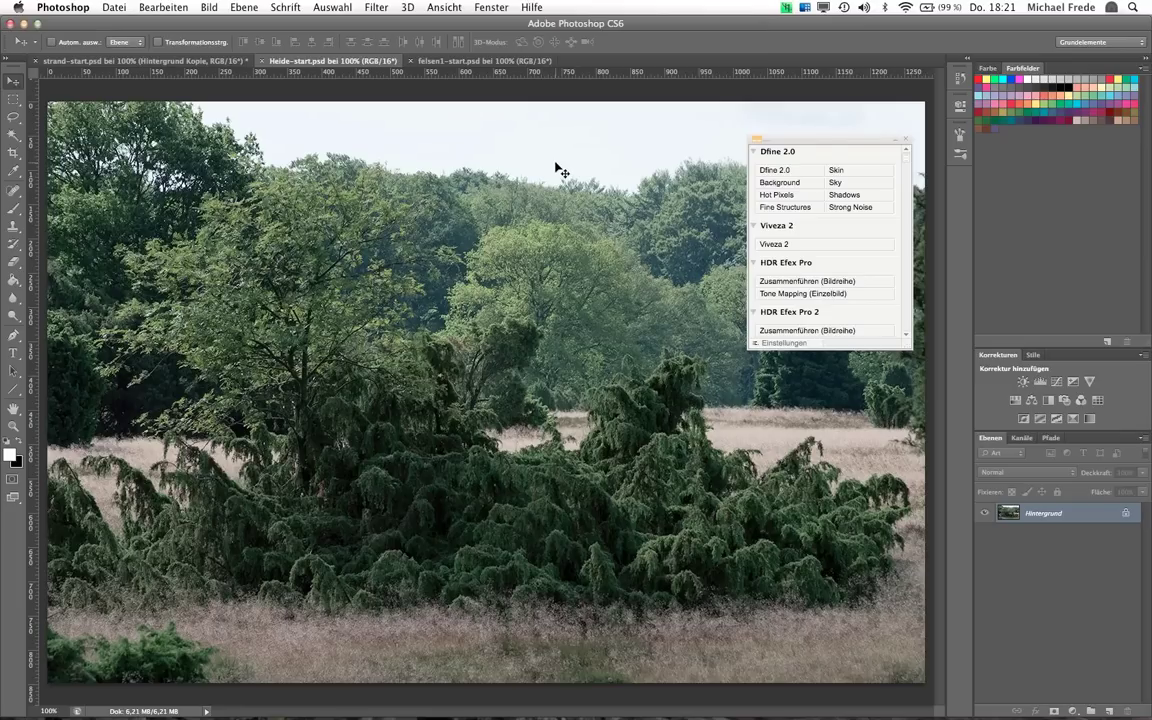
Duplicate Hintergrund, convert the copy to a smart object and launch Viveza 2 on it
{"action": "right_click", "coordinate": [1049, 520]}
{"action": "left_click", "coordinate": [910, 542]}
{"action": "left_click", "coordinate": [798, 359]}
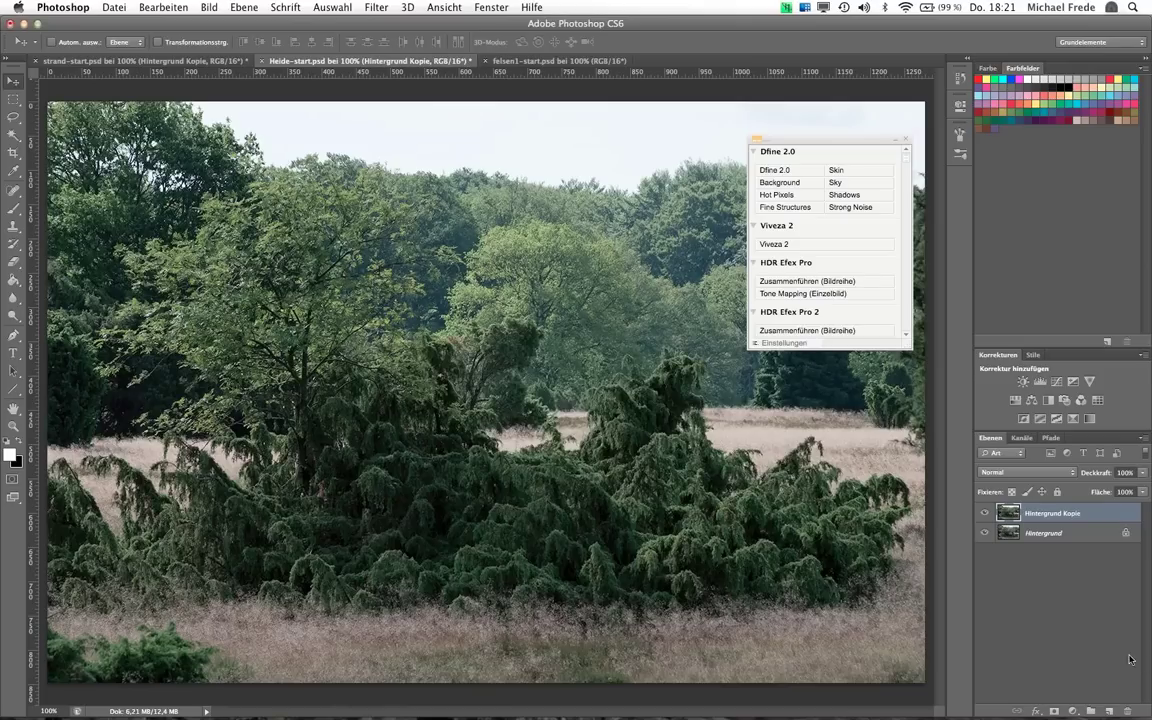
{"action": "right_click", "coordinate": [1062, 515]}
{"action": "left_click", "coordinate": [901, 318]}
{"action": "left_click", "coordinate": [789, 248]}
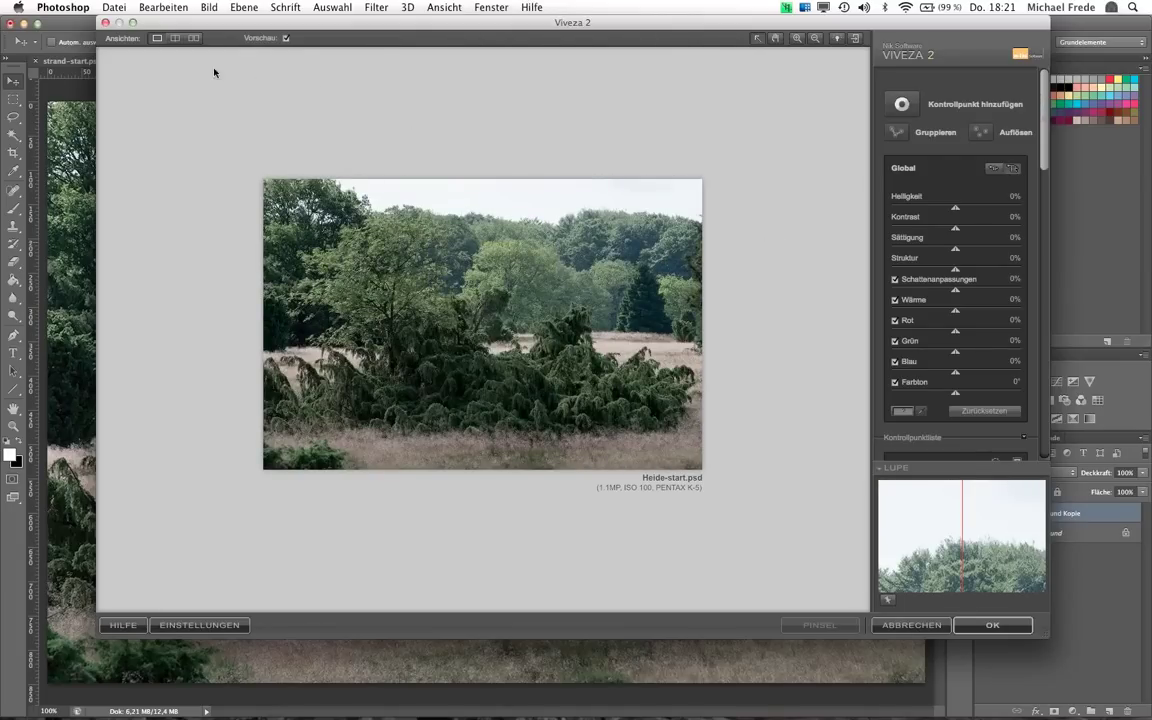
Maximise the Viveza 2 window and place a control point on the dark left-edge trees
{"action": "left_click", "coordinate": [132, 23]}
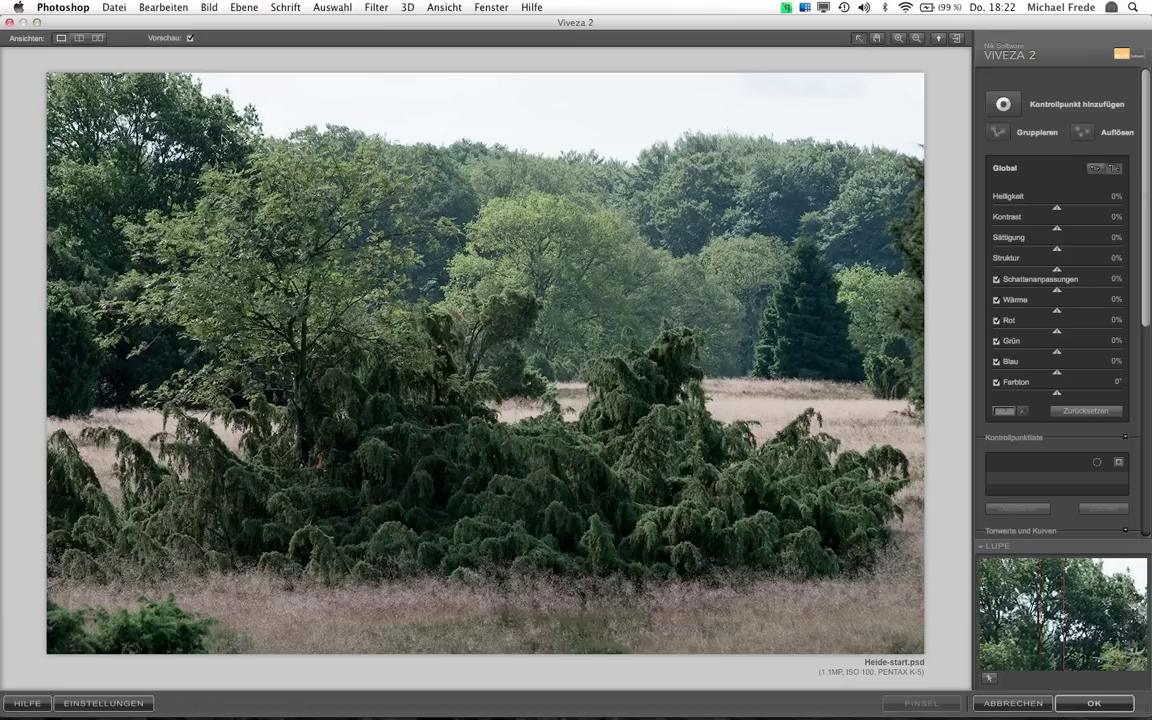
{"action": "left_click", "coordinate": [1003, 106]}
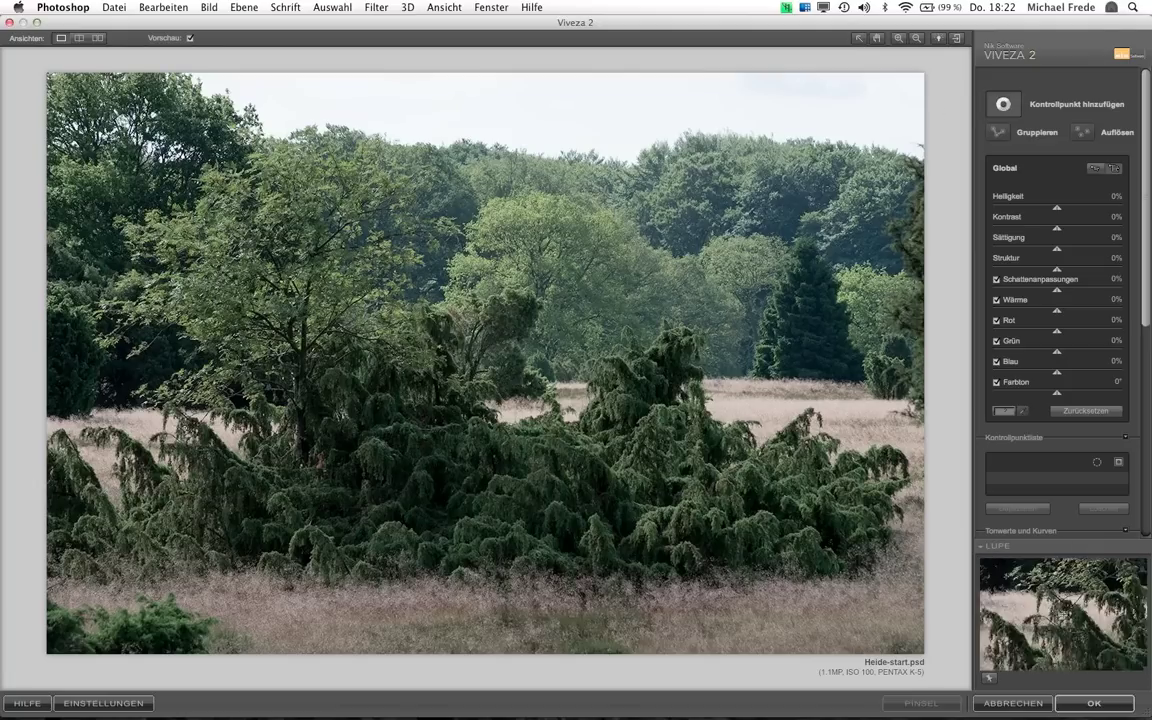
{"action": "left_click", "coordinate": [122, 374]}
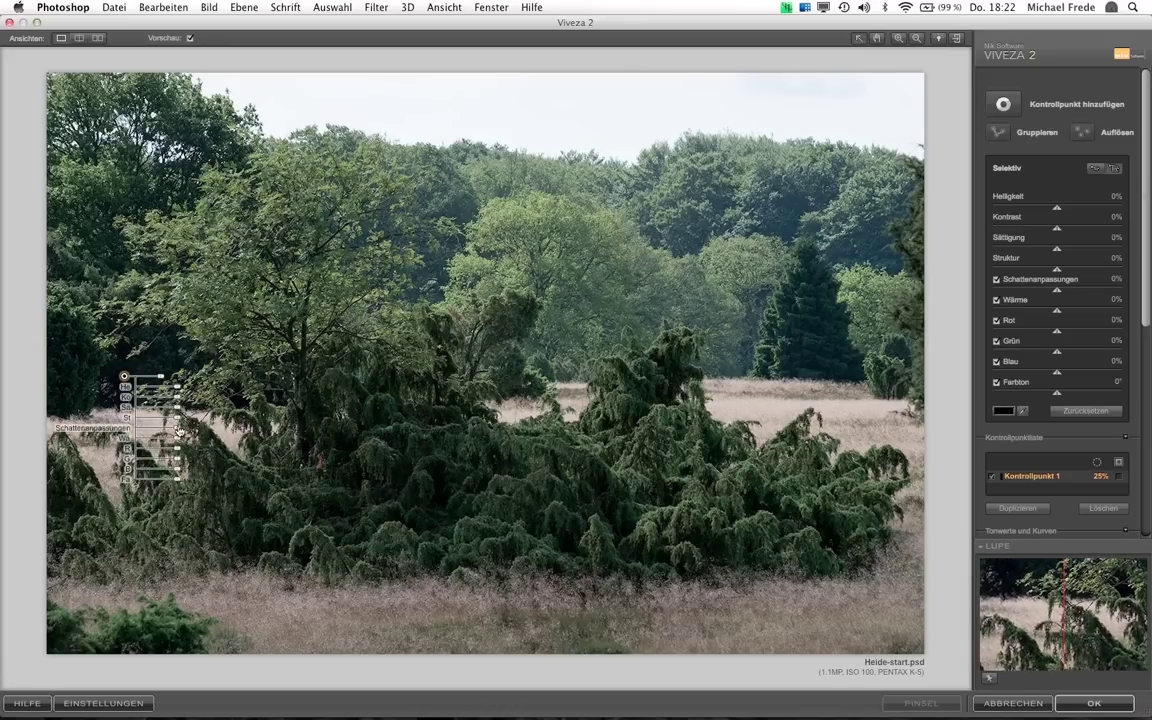
Give Kontrollpunkt 1 a 55% Schattenanpassungen lift and shrink its reach to 8%
{"action": "left_click_drag", "start_coordinate": [177, 428], "coordinate": [196, 431]}
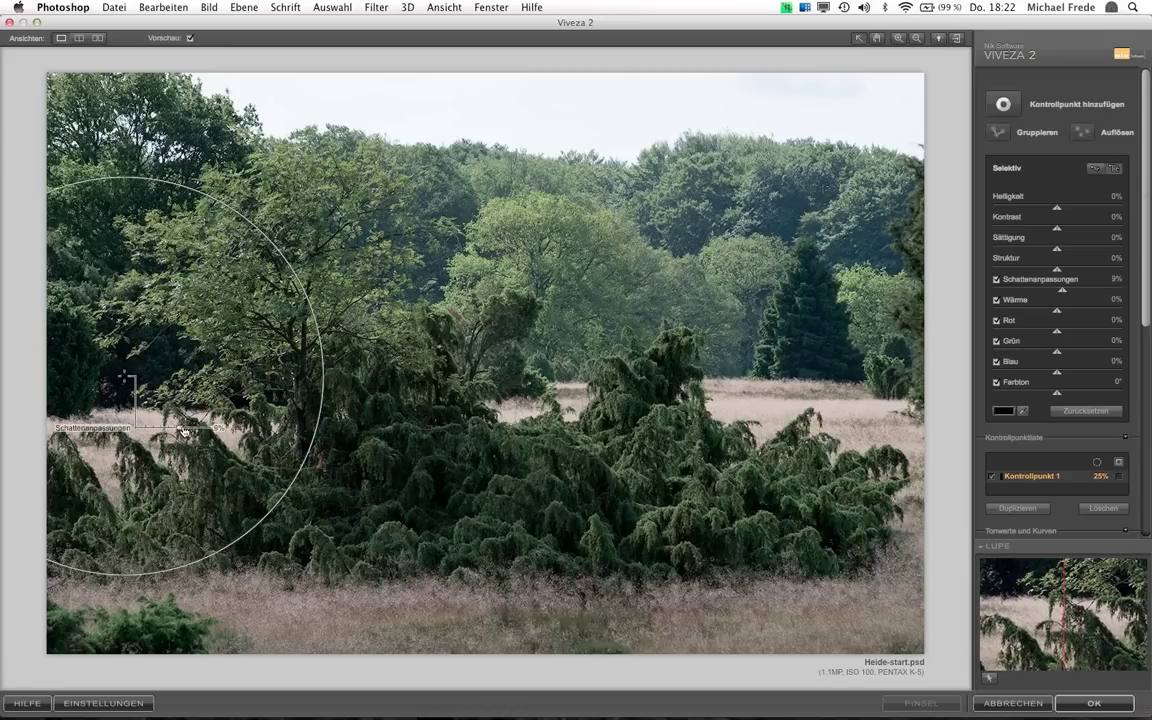
{"action": "left_click_drag", "start_coordinate": [196, 431], "coordinate": [193, 431]}
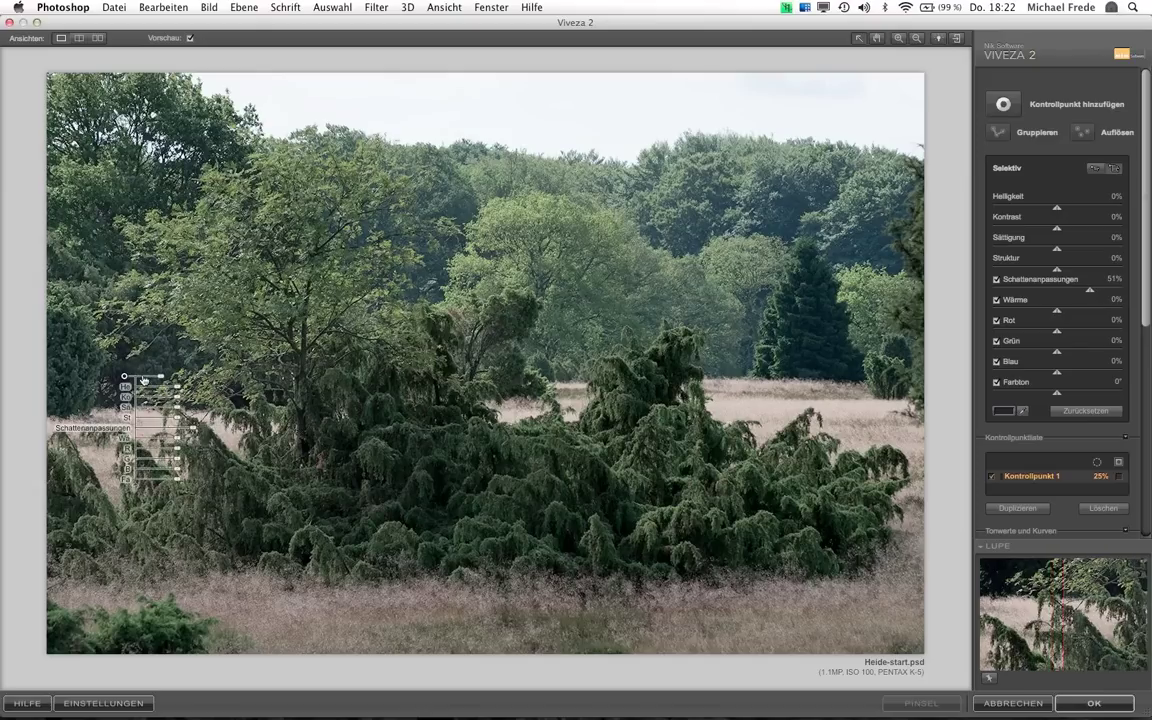
{"action": "left_click_drag", "start_coordinate": [162, 381], "coordinate": [153, 383]}
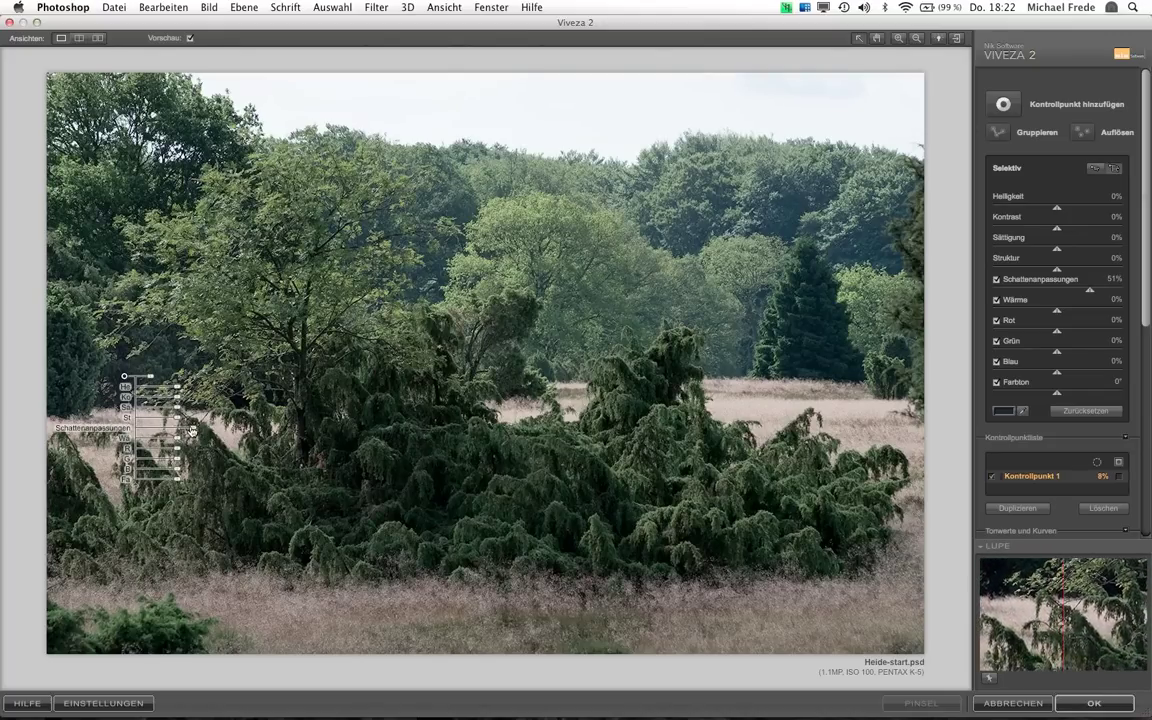
{"action": "left_click_drag", "start_coordinate": [178, 387], "coordinate": [196, 391]}
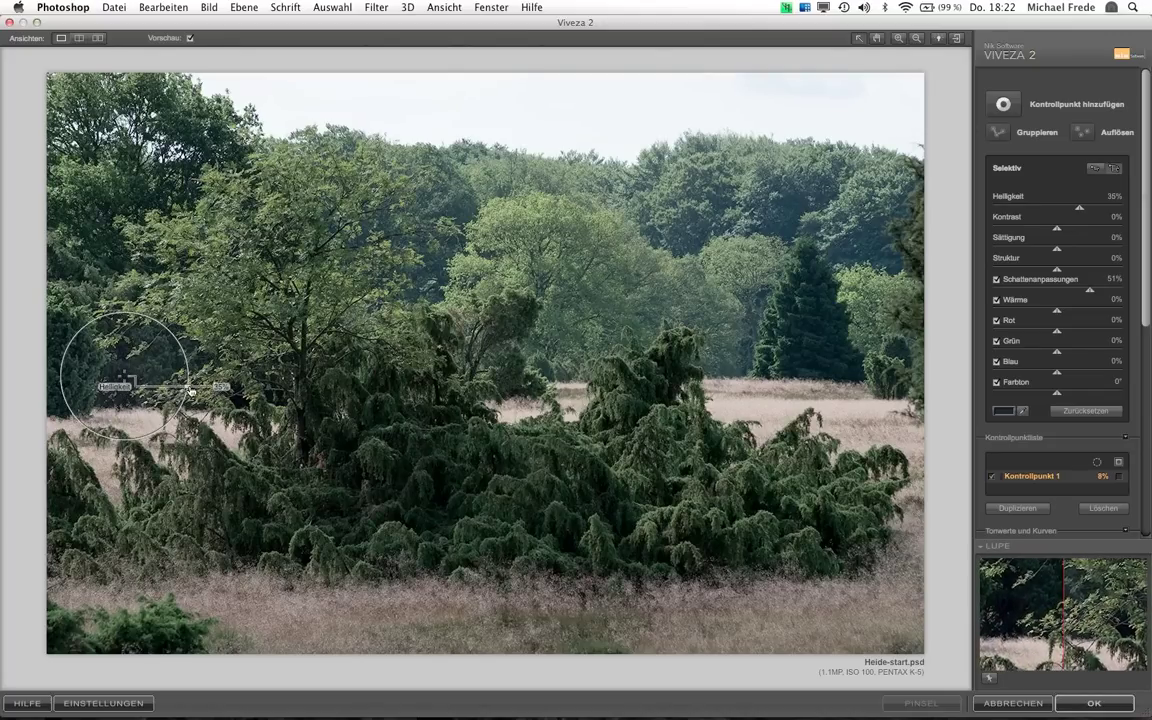
{"action": "left_click_drag", "start_coordinate": [196, 391], "coordinate": [179, 395]}
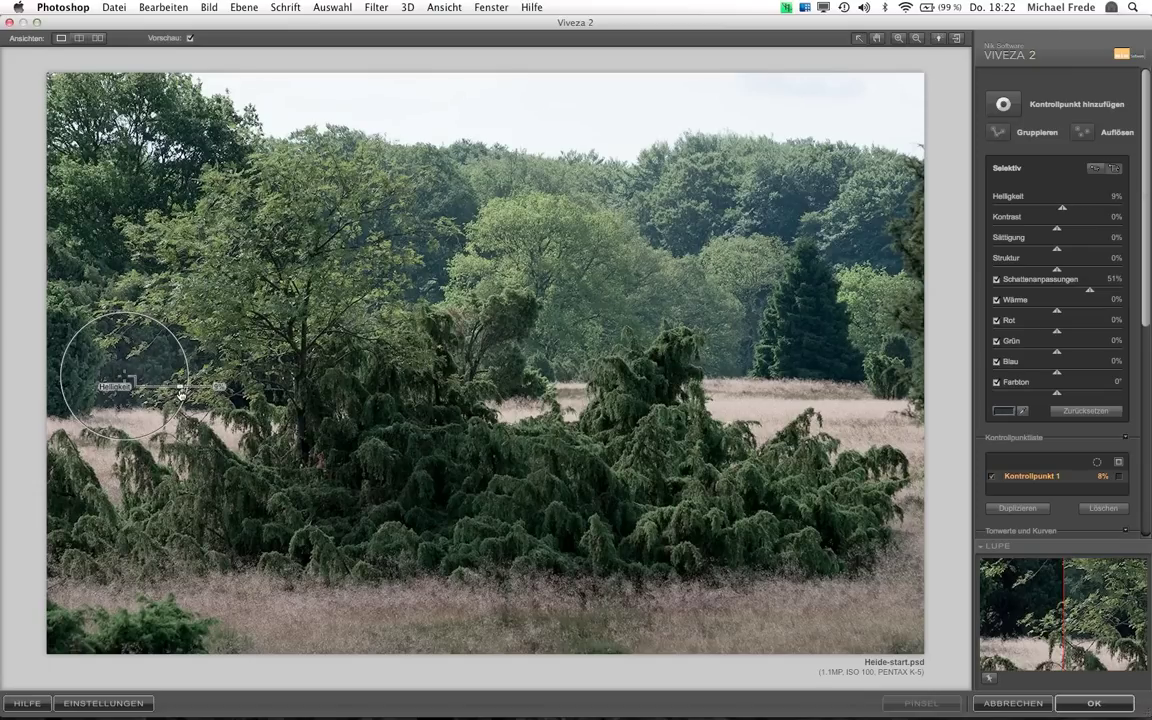
{"action": "mouse_move", "coordinate": [150, 387]}
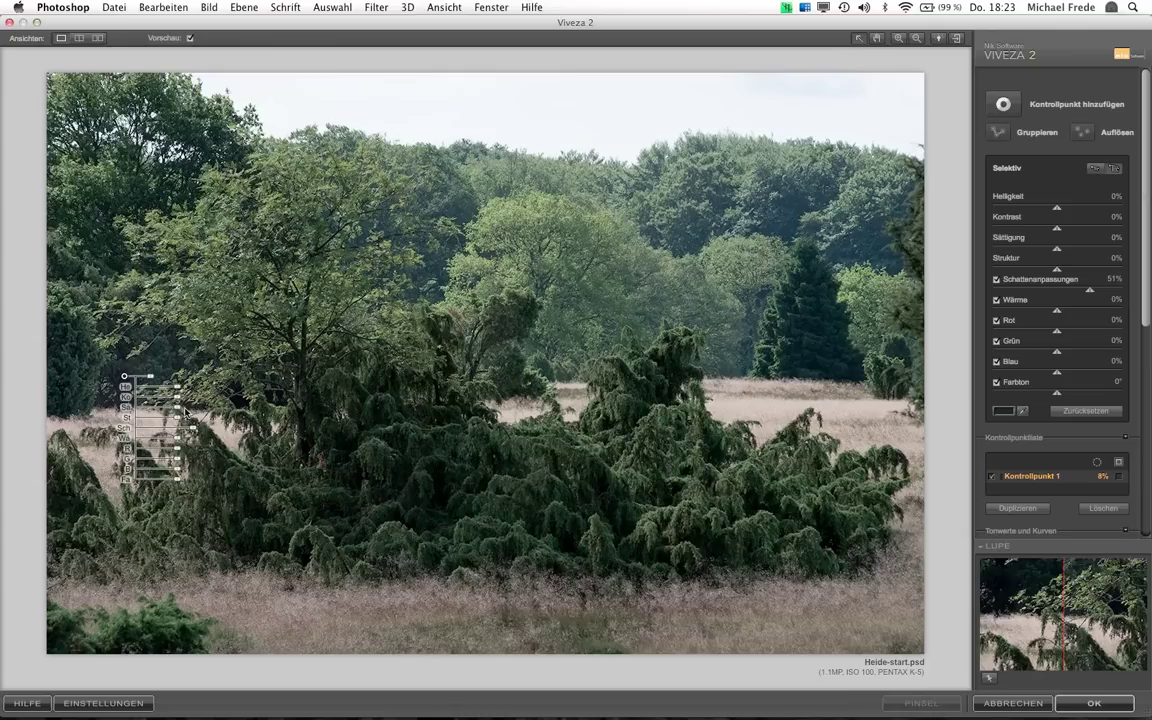
{"action": "left_click_drag", "start_coordinate": [194, 431], "coordinate": [201, 430]}
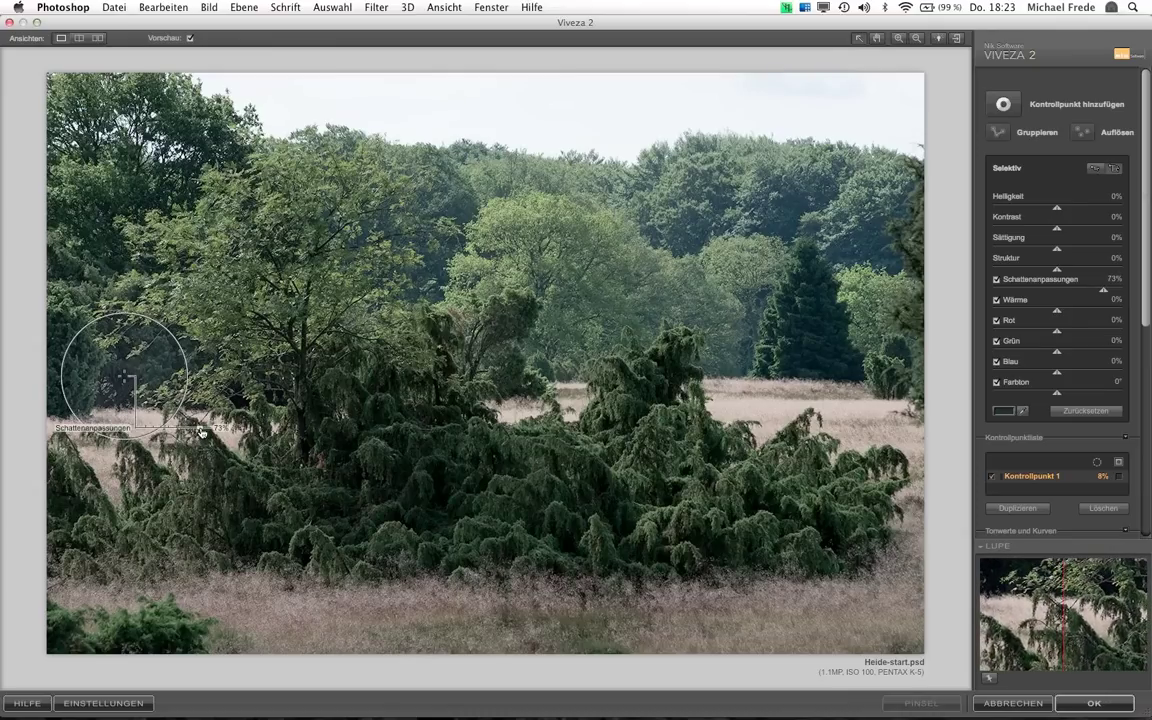
{"action": "left_click_drag", "start_coordinate": [201, 430], "coordinate": [196, 431]}
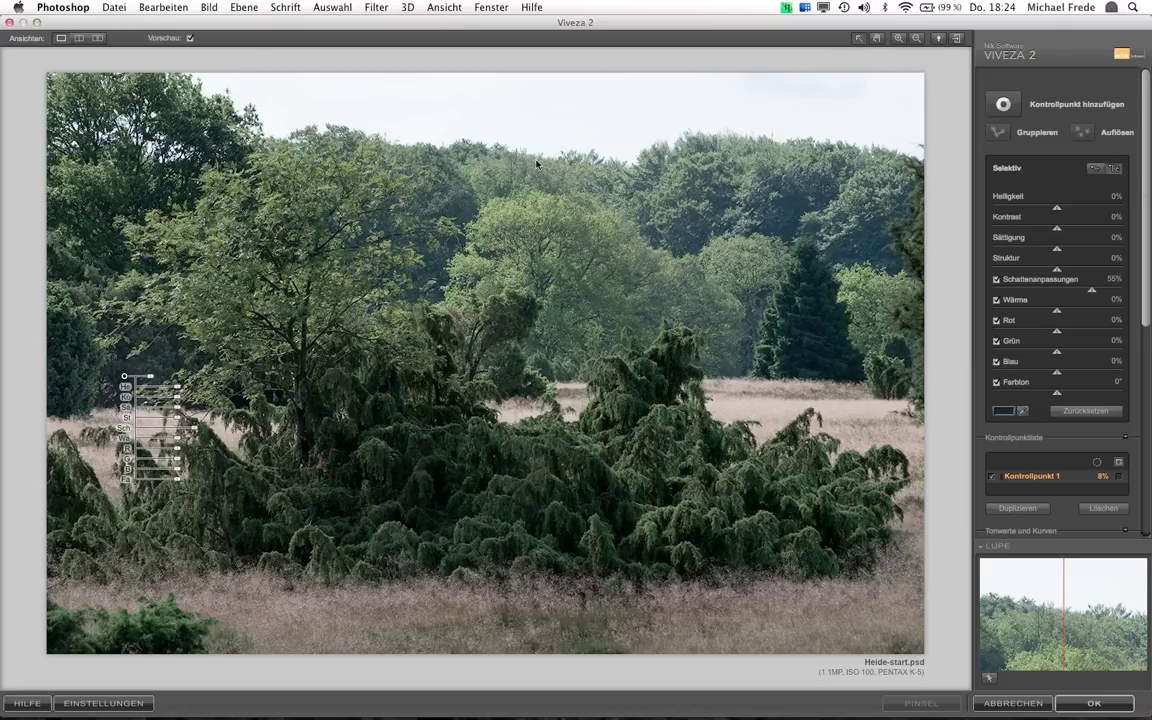
Add a treeline control point with Schattenanpassungen at -50%
{"action": "left_click", "coordinate": [1002, 104]}
{"action": "left_click", "coordinate": [481, 180]}
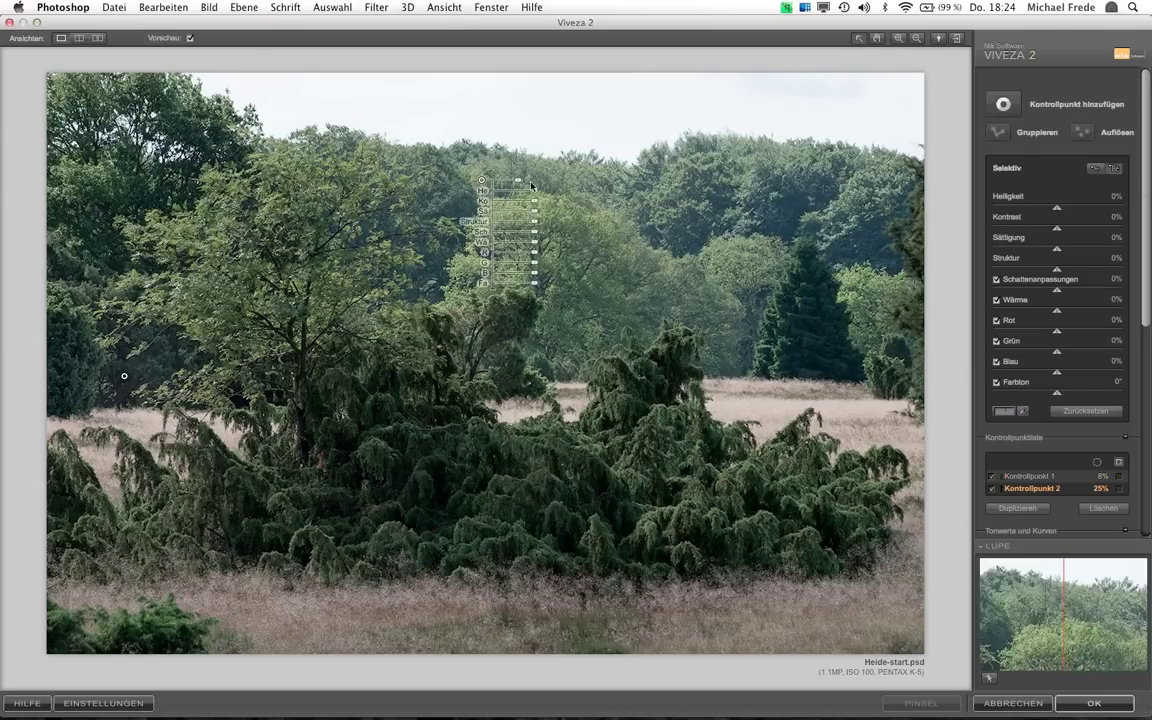
{"action": "left_click_drag", "start_coordinate": [536, 236], "coordinate": [519, 238]}
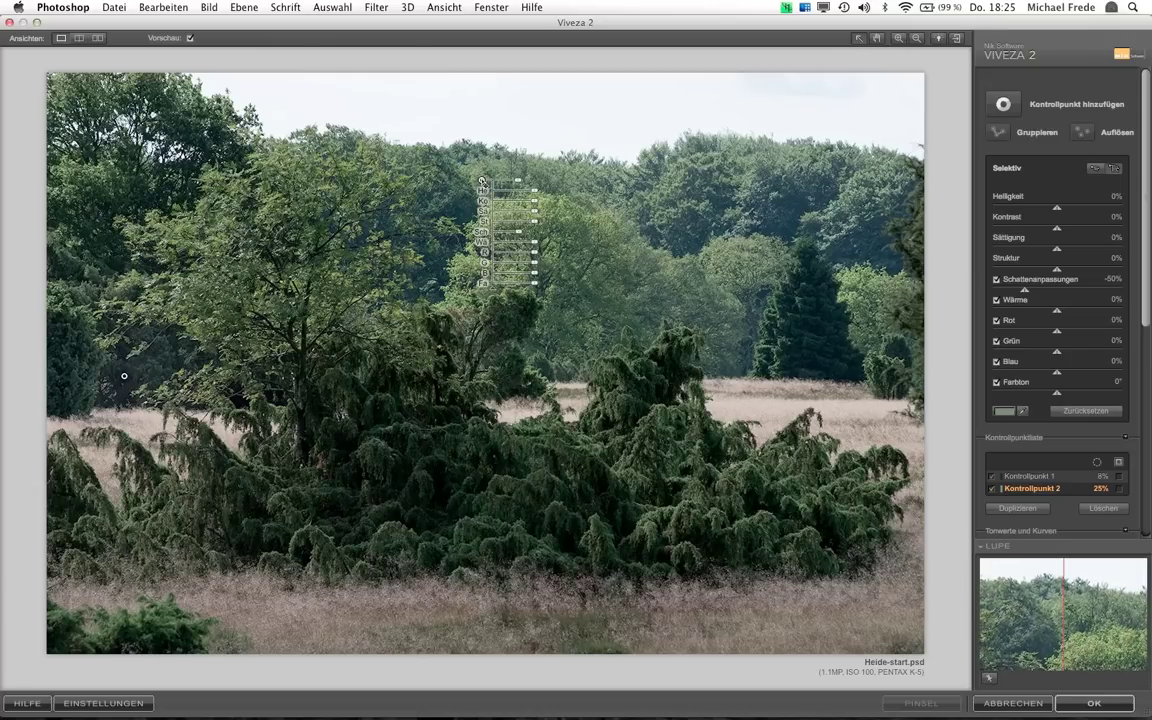
Alt-copy the -50% point across the trees onto the right conifer, resize it, and add a meadow point
{"action": "left_click_drag", "start_coordinate": [482, 182], "coordinate": [773, 210]}
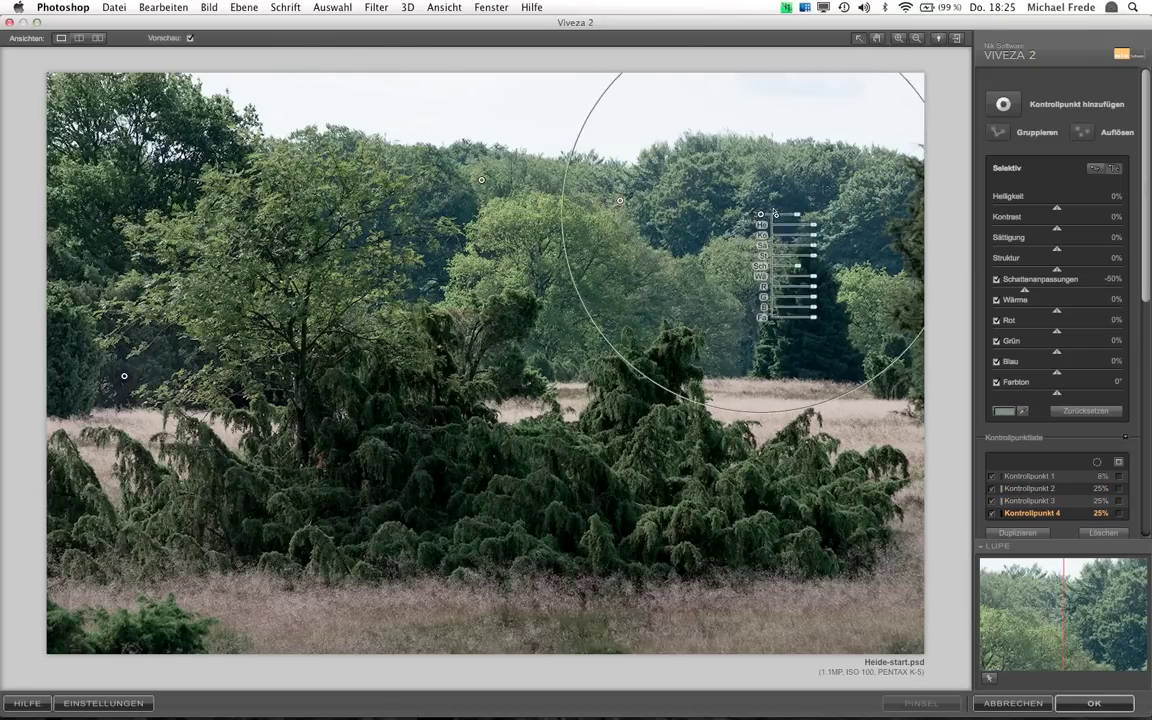
{"action": "left_click_drag", "start_coordinate": [773, 210], "coordinate": [901, 263]}
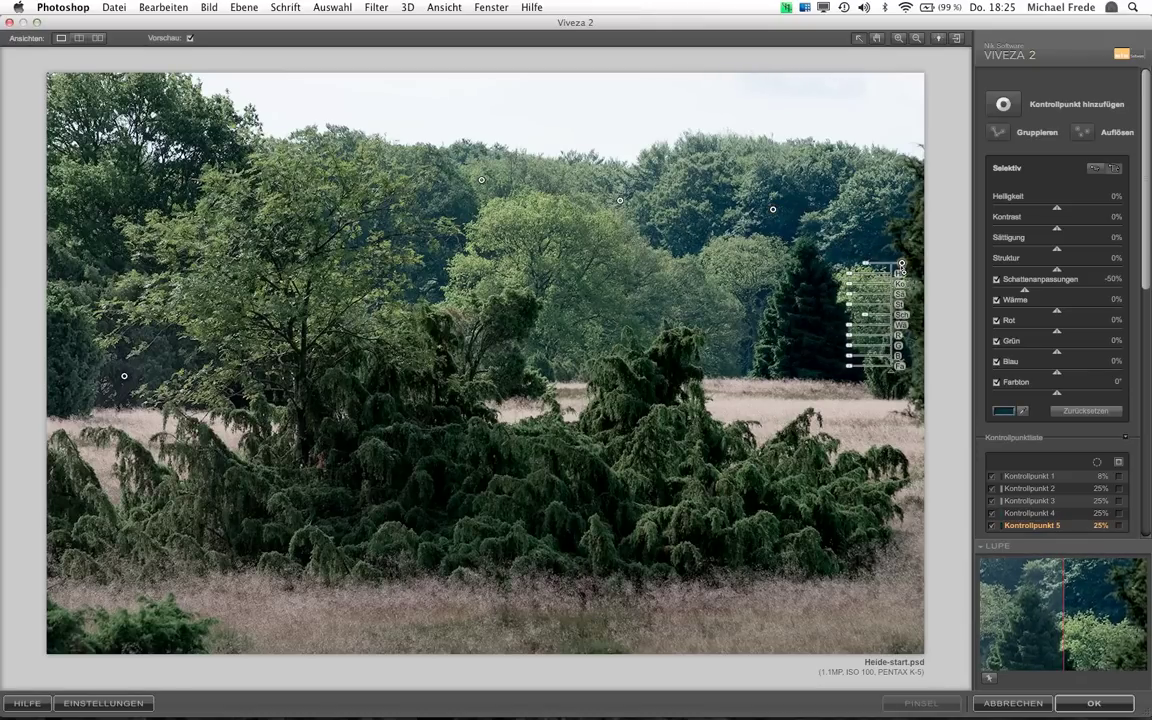
{"action": "left_click_drag", "start_coordinate": [901, 263], "coordinate": [872, 258]}
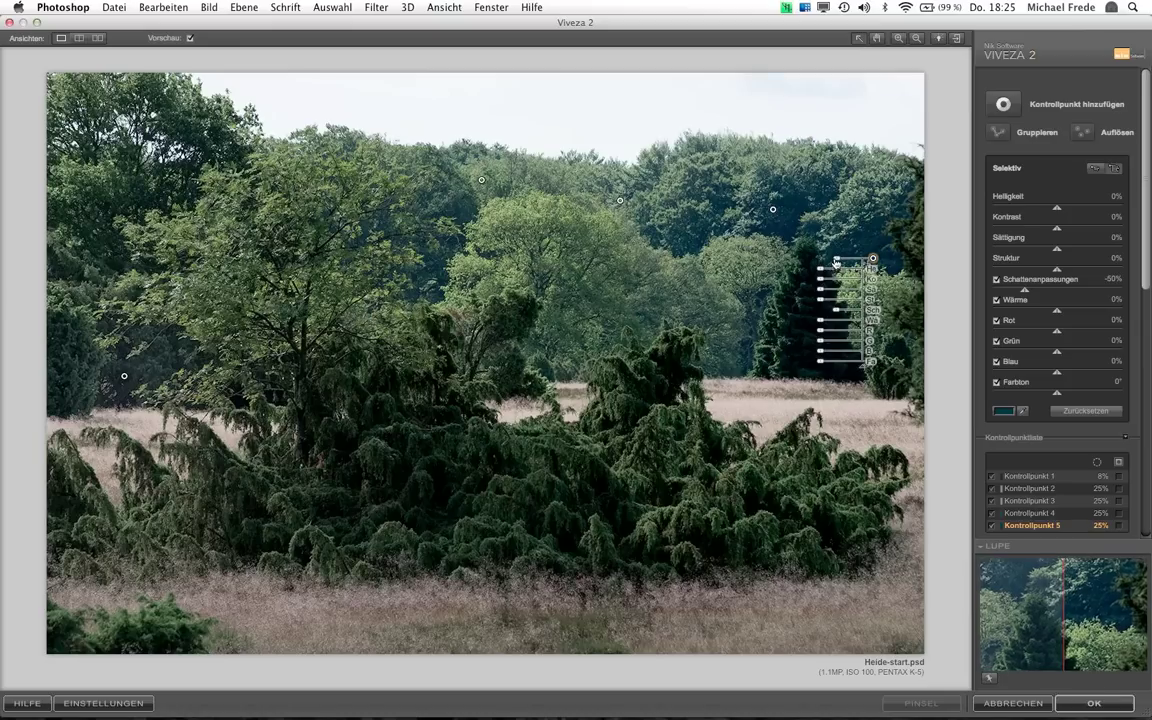
{"action": "left_click_drag", "start_coordinate": [835, 262], "coordinate": [873, 258]}
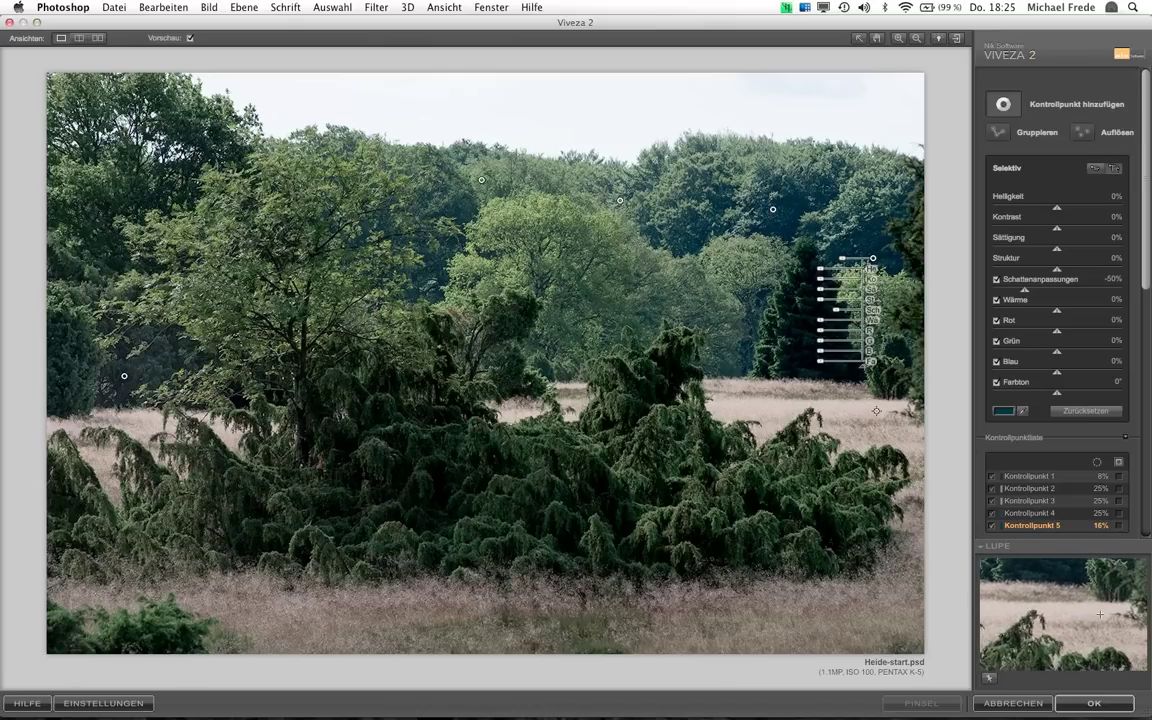
{"action": "left_click", "coordinate": [820, 411]}
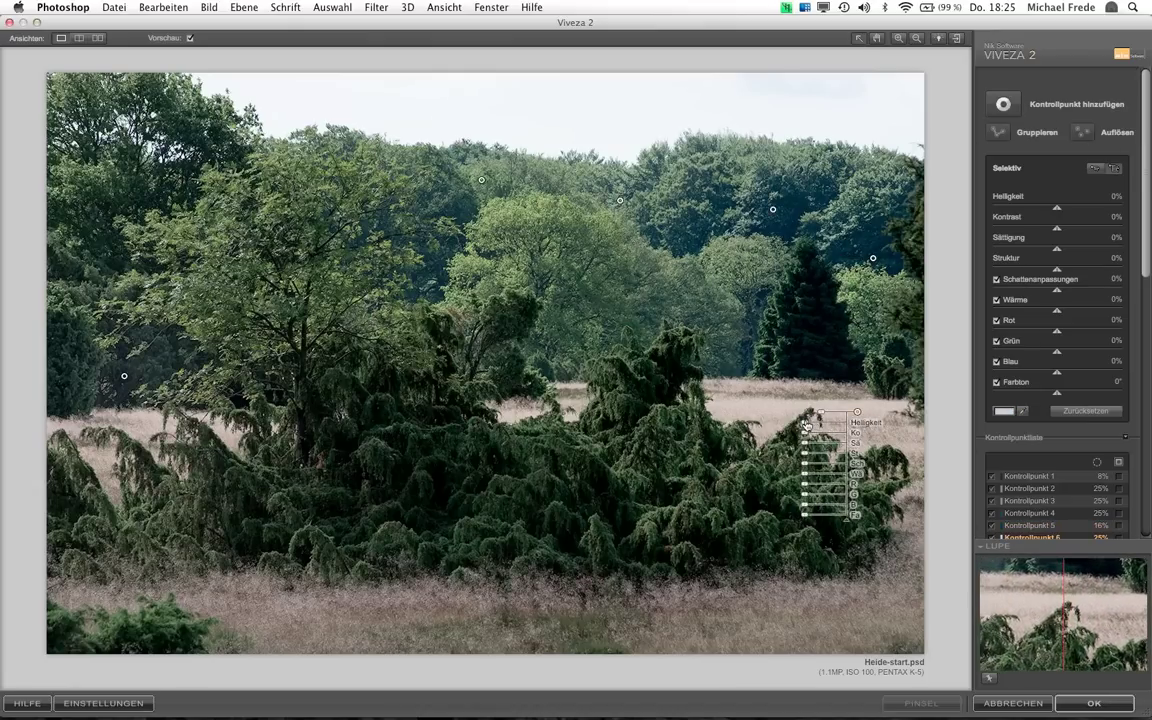
Set Kontrollpunkt 6 to -17% Helligkeit and 33% Struktur, reduce its reach, and apply Viveza 2
{"action": "left_click_drag", "start_coordinate": [818, 426], "coordinate": [813, 427]}
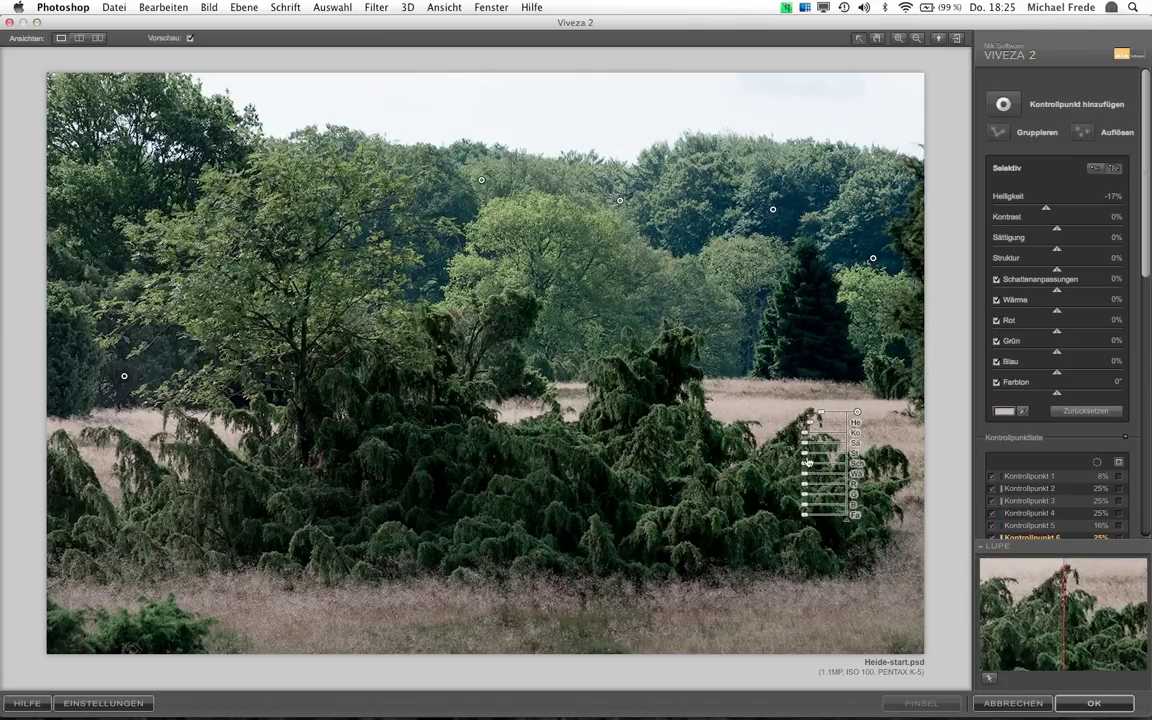
{"action": "left_click_drag", "start_coordinate": [805, 456], "coordinate": [797, 458]}
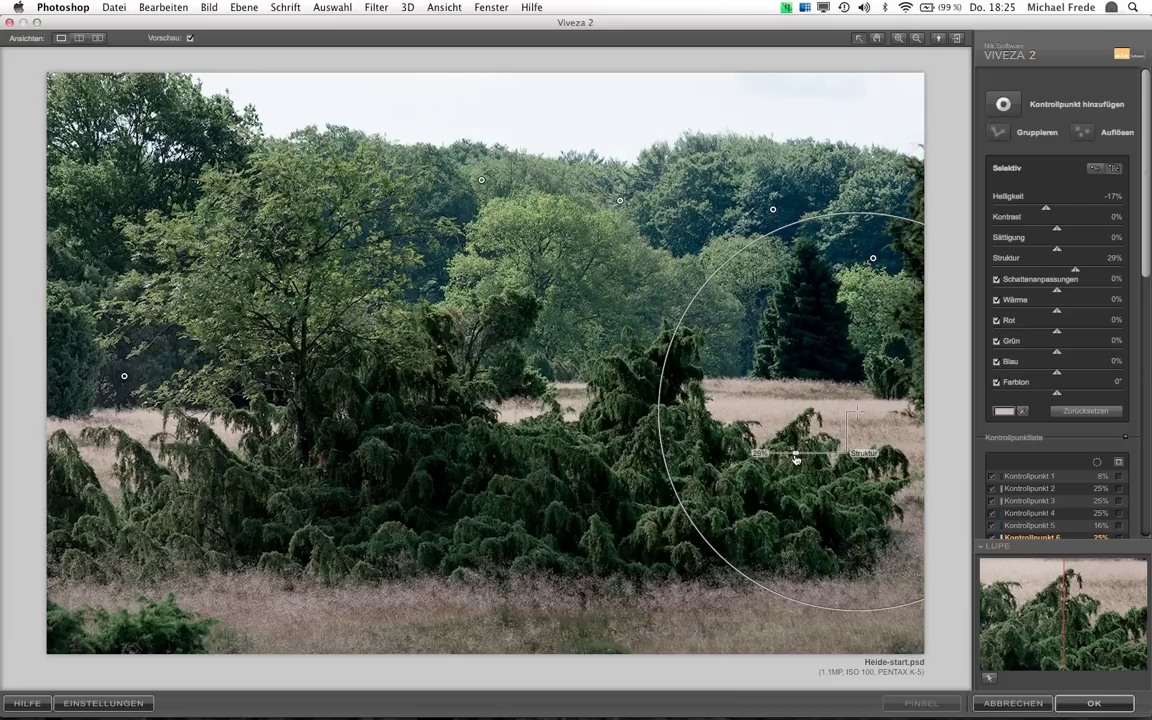
{"action": "left_click_drag", "start_coordinate": [797, 458], "coordinate": [793, 459]}
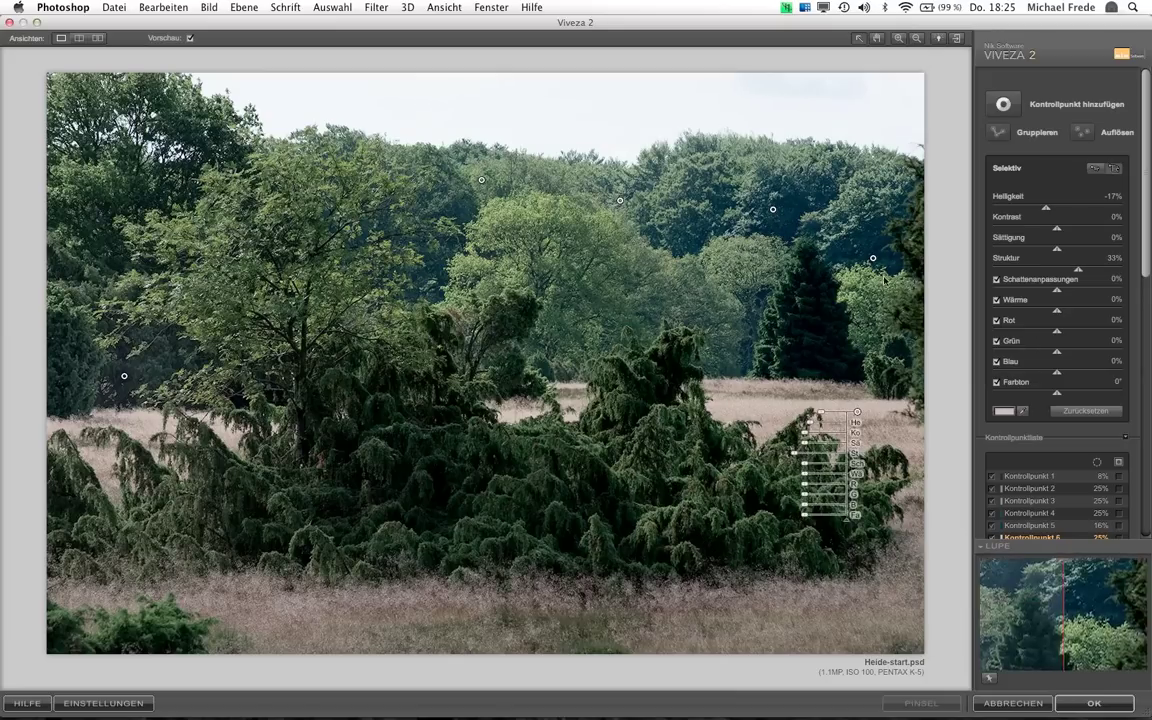
{"action": "left_click_drag", "start_coordinate": [824, 416], "coordinate": [830, 416]}
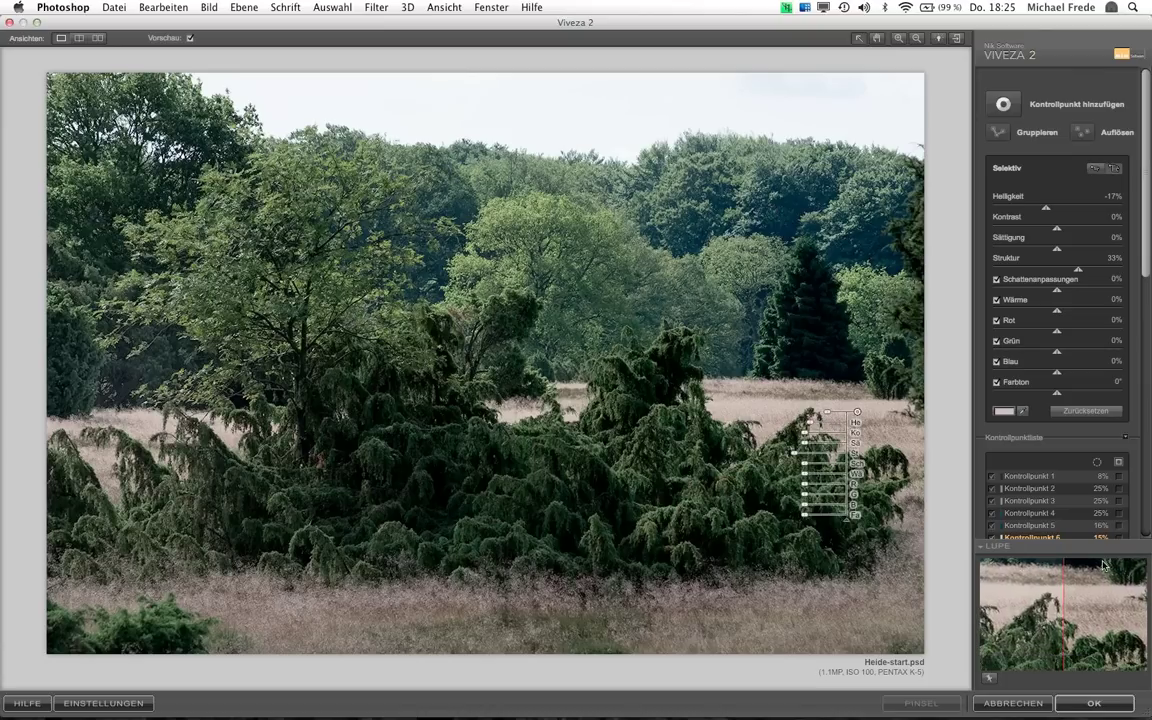
{"action": "left_click", "coordinate": [1092, 706]}
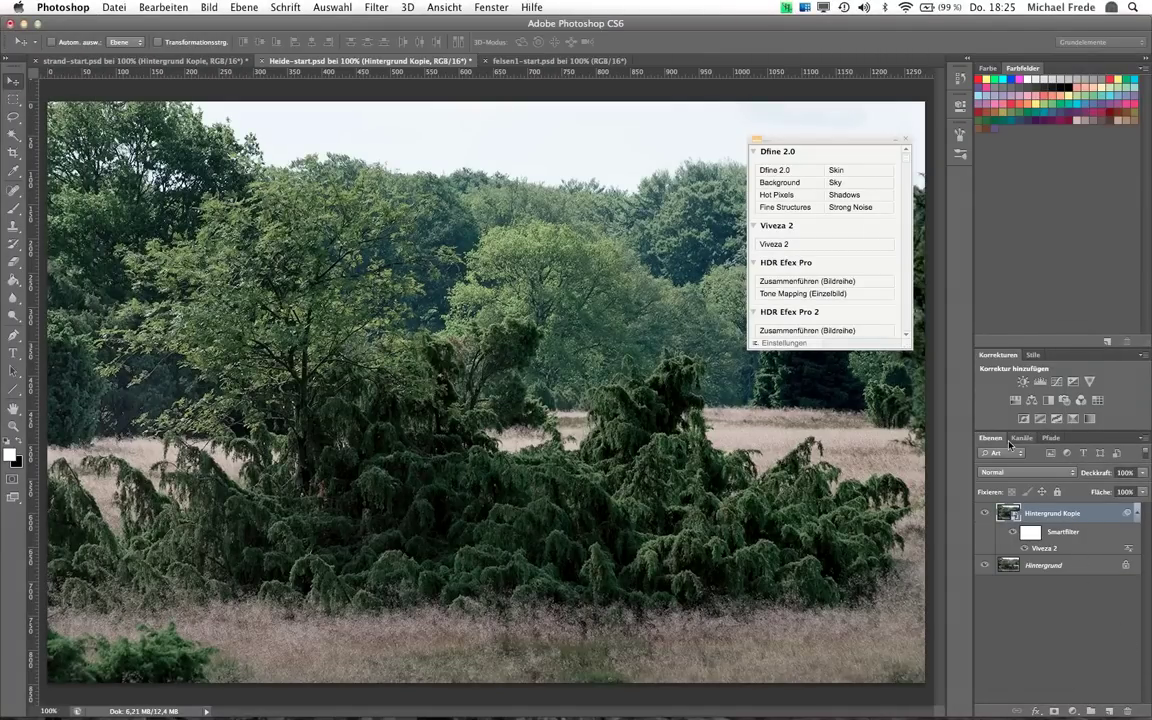
Launch Color Efex Pro 4 on Heide-start.psd, delete the leftover Graduated Filters, and expand the filter list
{"action": "left_click_drag", "start_coordinate": [906, 165], "coordinate": [893, 268]}
{"action": "scroll", "coordinate": [890, 268], "scroll_direction": "down", "scroll_amount": 2}
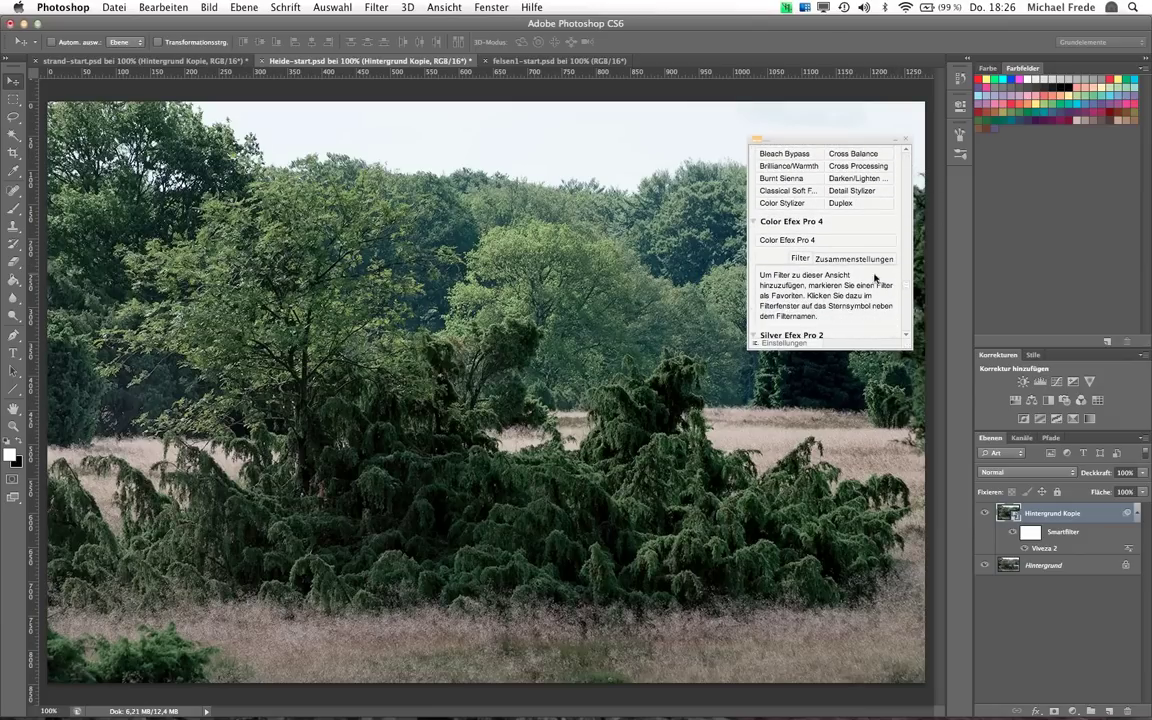
{"action": "scroll", "coordinate": [850, 250], "scroll_direction": "up", "scroll_amount": 10}
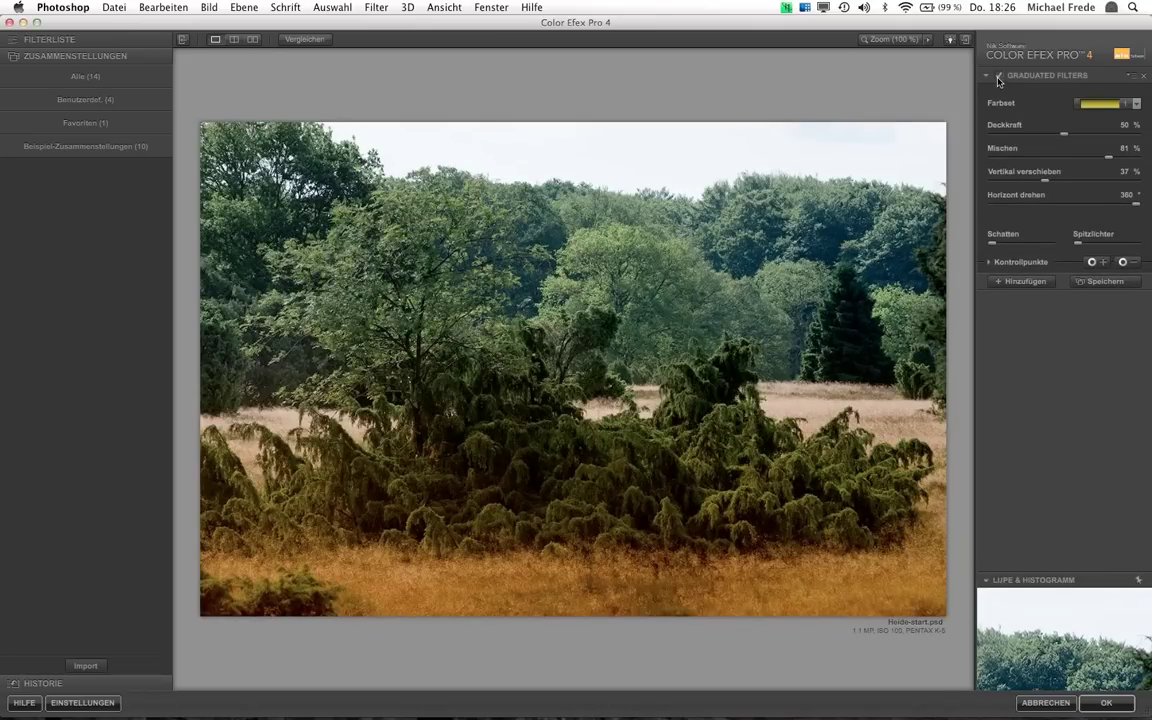
{"action": "left_click", "coordinate": [1143, 75]}
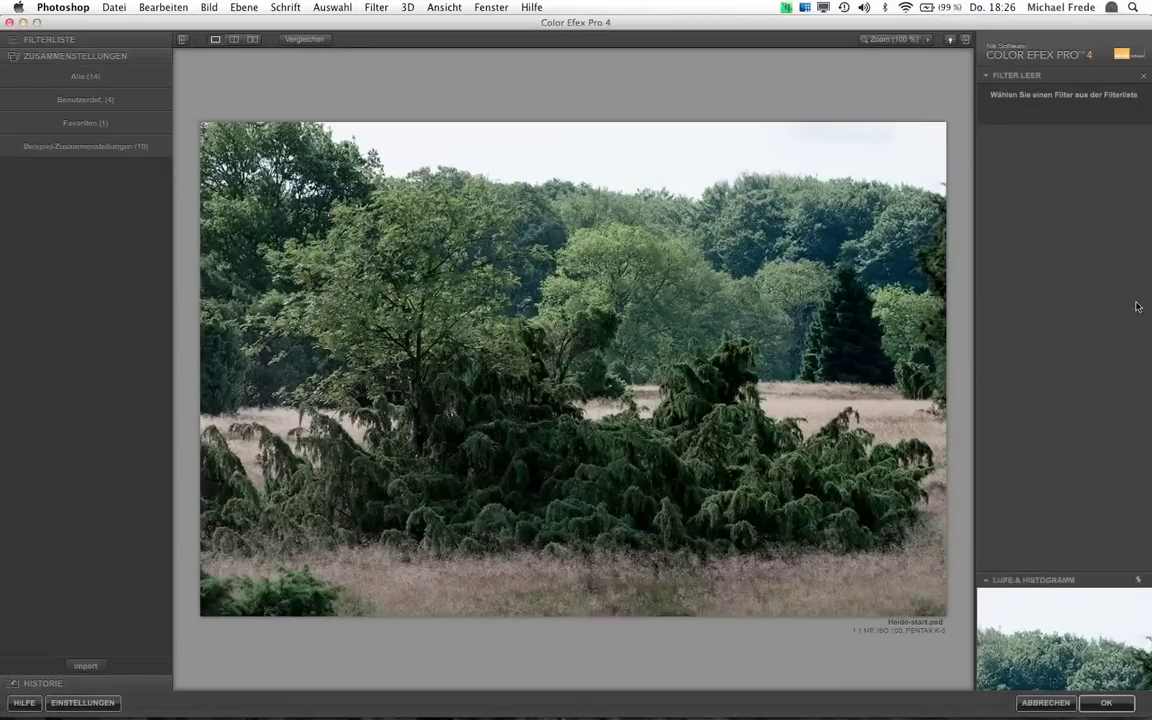
{"action": "left_click", "coordinate": [20, 40]}
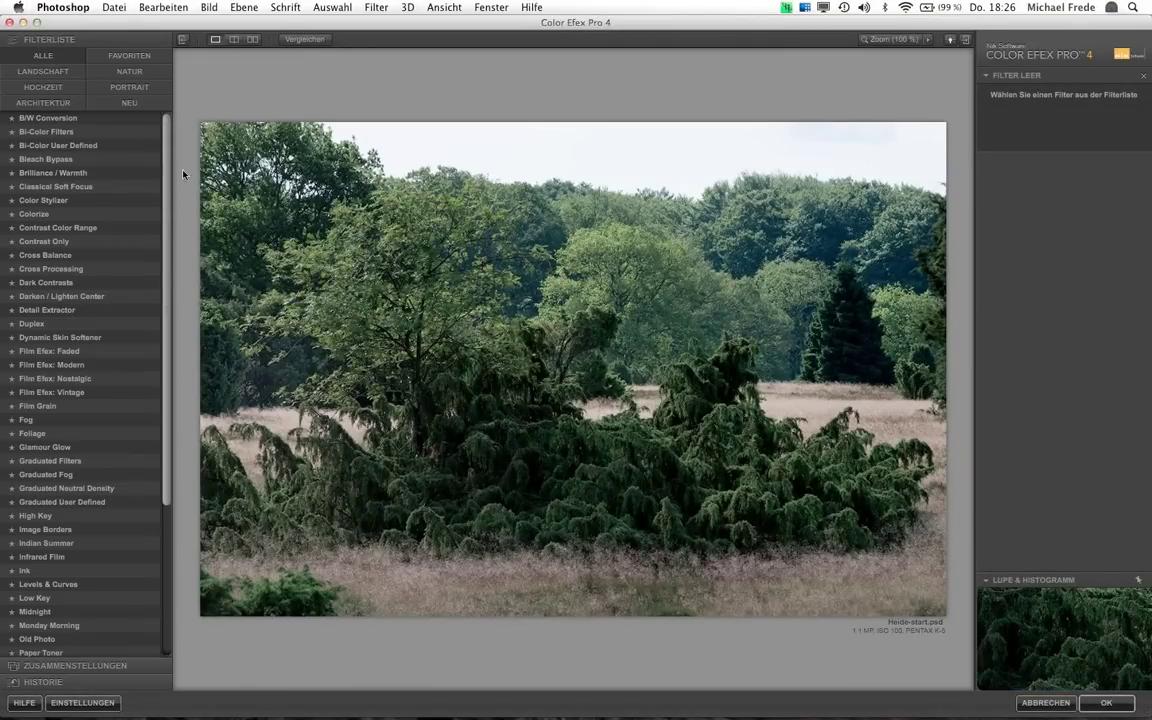
{"action": "mouse_move", "coordinate": [164, 161]}
{"action": "left_mouse_down"}
{"action": "mouse_move", "coordinate": [164, 229]}
{"action": "mouse_move", "coordinate": [162, 119]}
{"action": "left_mouse_up"}
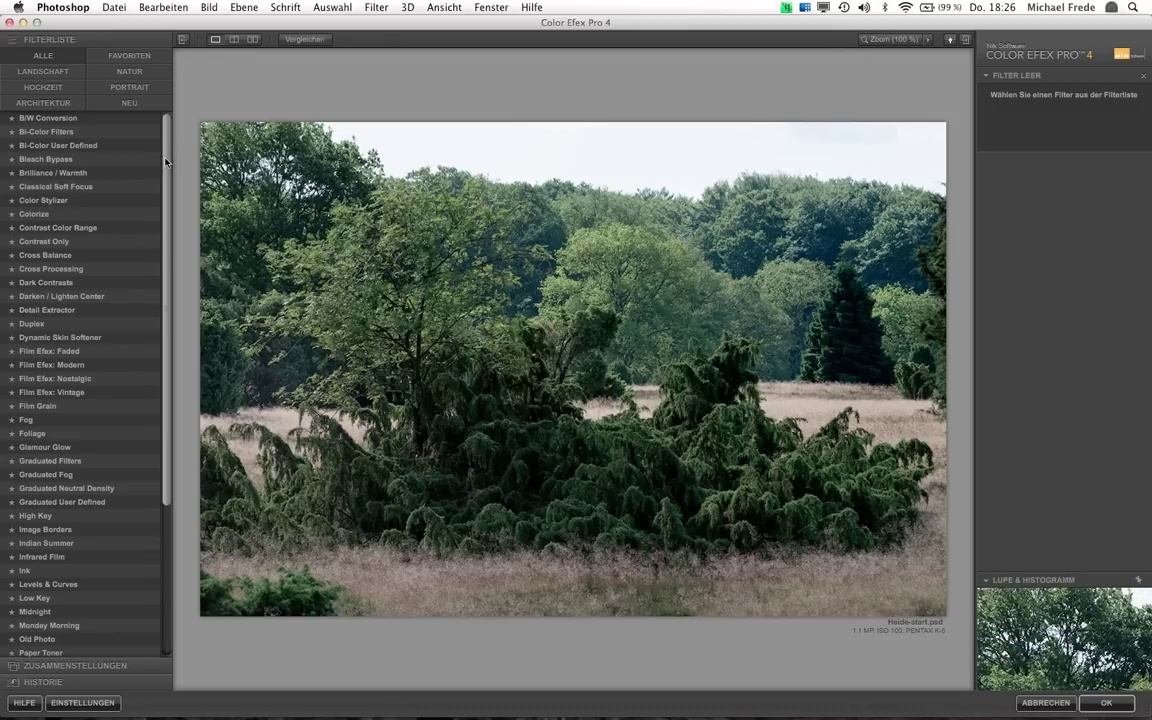
Apply Foliage with Intensität about 51% and add an empty slot below it
{"action": "left_click_drag", "start_coordinate": [166, 158], "coordinate": [163, 198]}
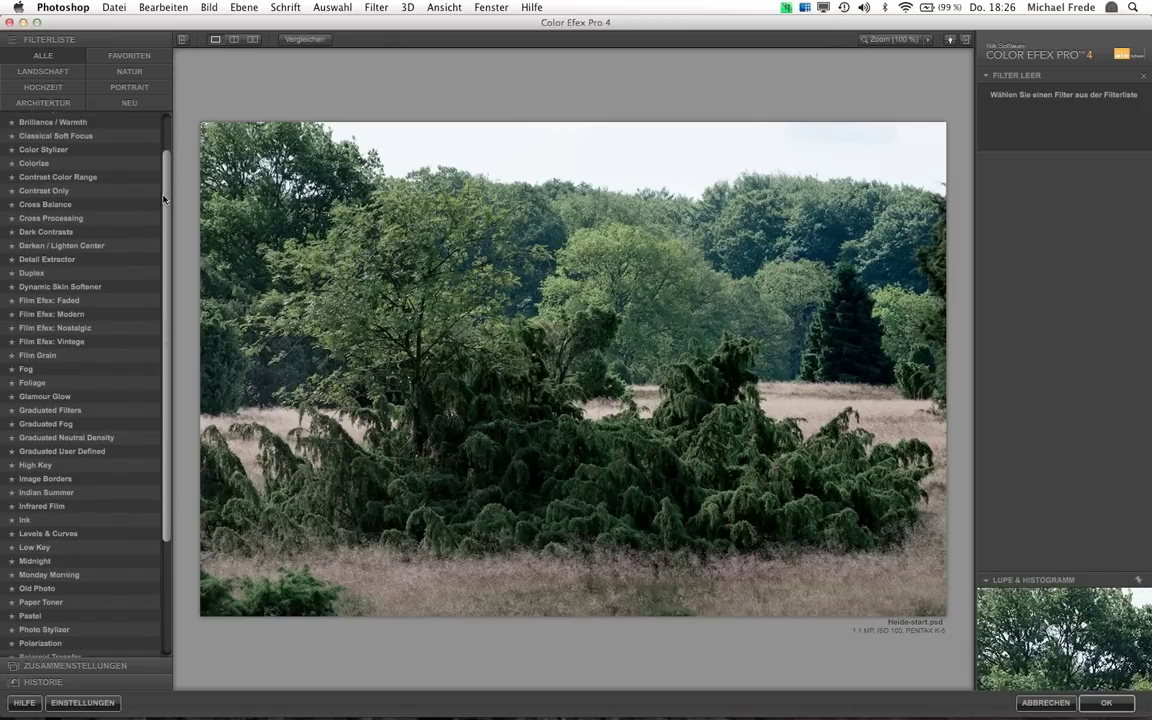
{"action": "left_click", "coordinate": [40, 382]}
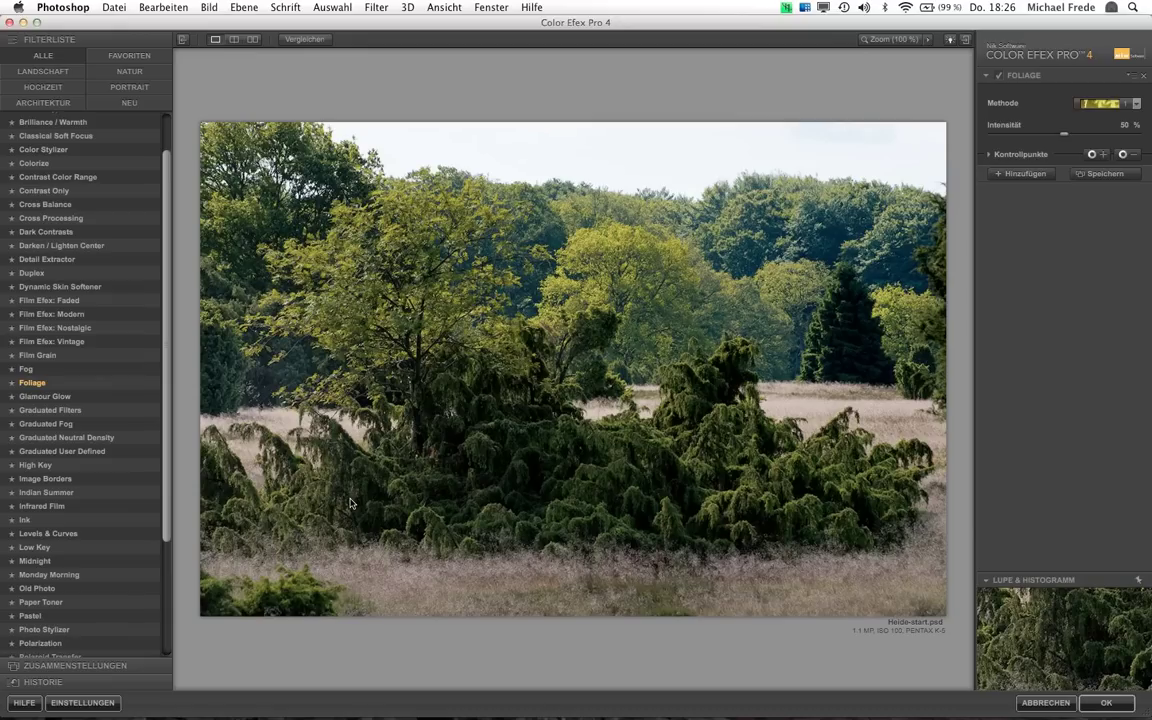
{"action": "mouse_move", "coordinate": [1061, 141]}
{"action": "left_mouse_down"}
{"action": "mouse_move", "coordinate": [1121, 147]}
{"action": "mouse_move", "coordinate": [1066, 147]}
{"action": "left_mouse_up"}
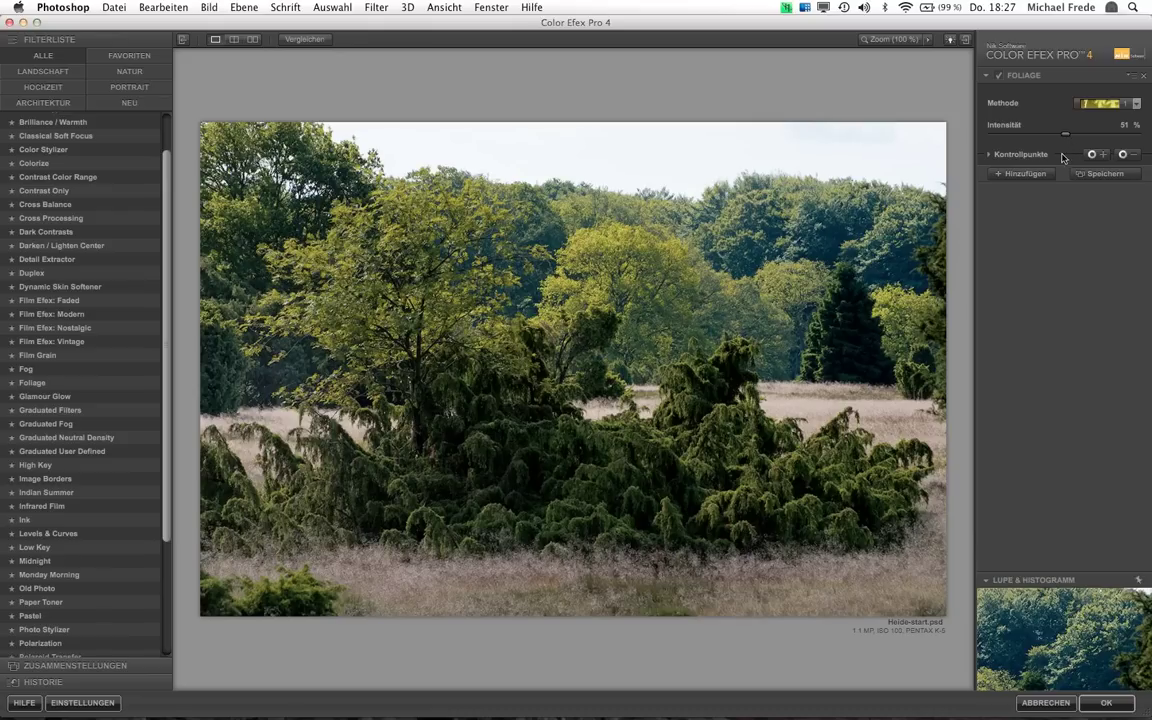
{"action": "left_click", "coordinate": [1020, 173]}
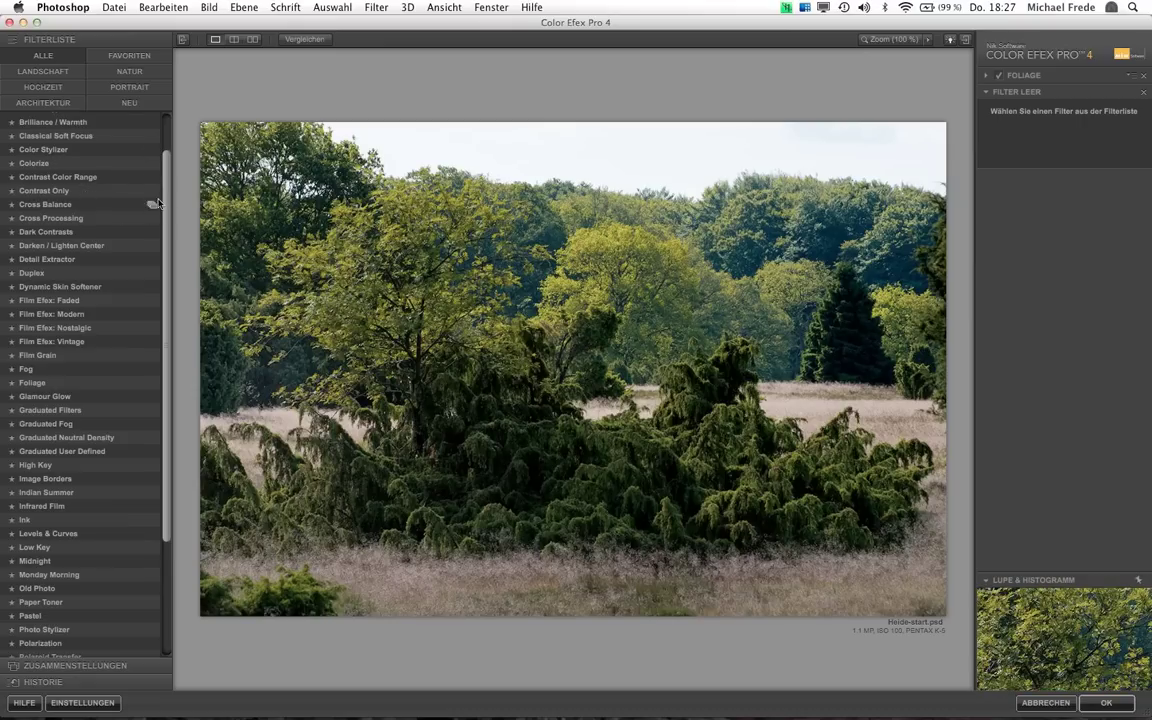
Add the Sunlight filter and toggle it on and off to compare before and after
{"action": "scroll", "coordinate": [157, 354], "scroll_direction": "down", "scroll_amount": 5}
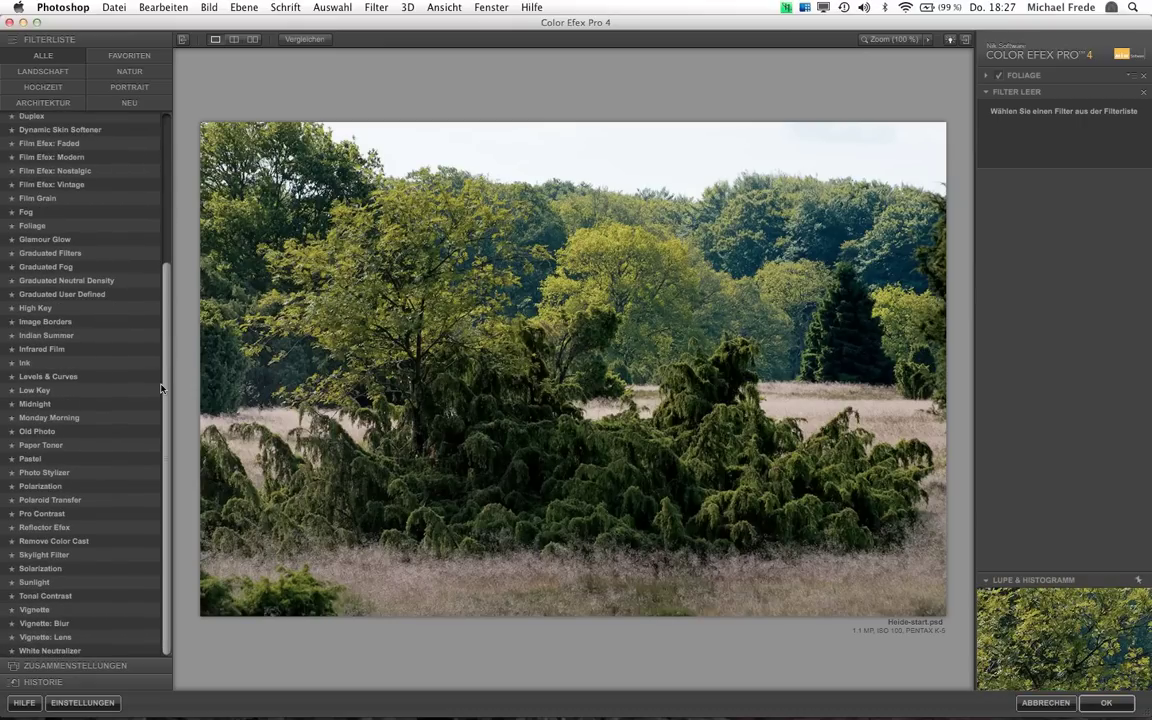
{"action": "left_click", "coordinate": [34, 582]}
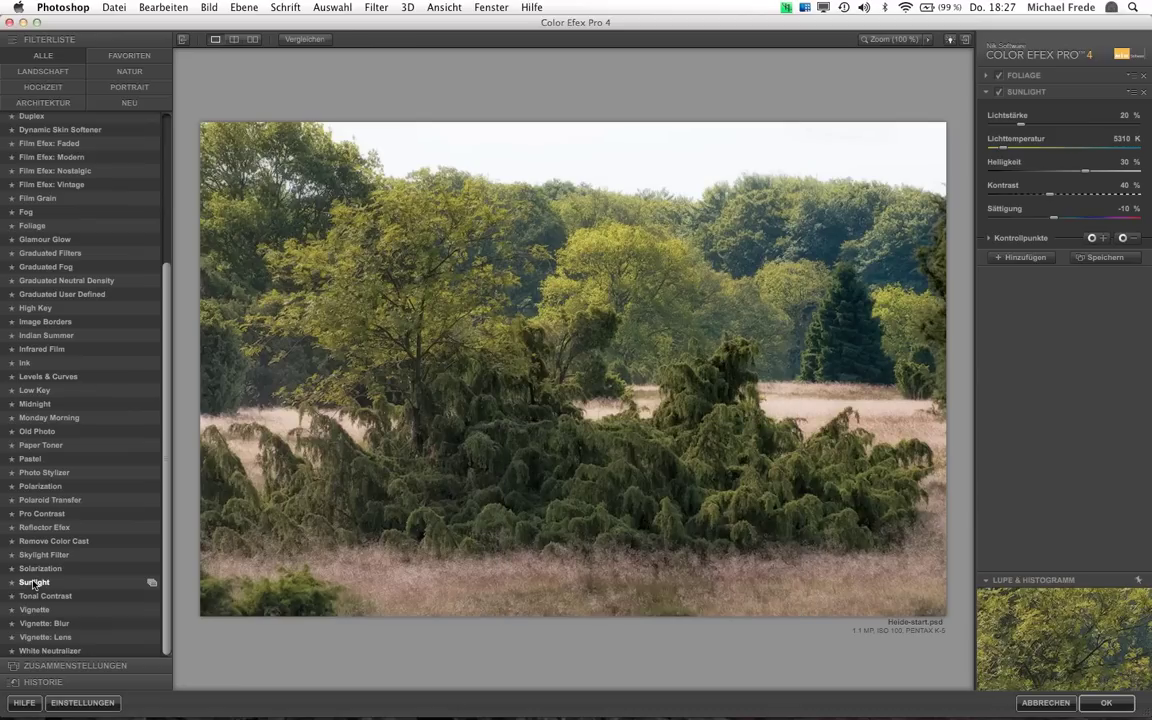
{"action": "left_click", "coordinate": [999, 92]}
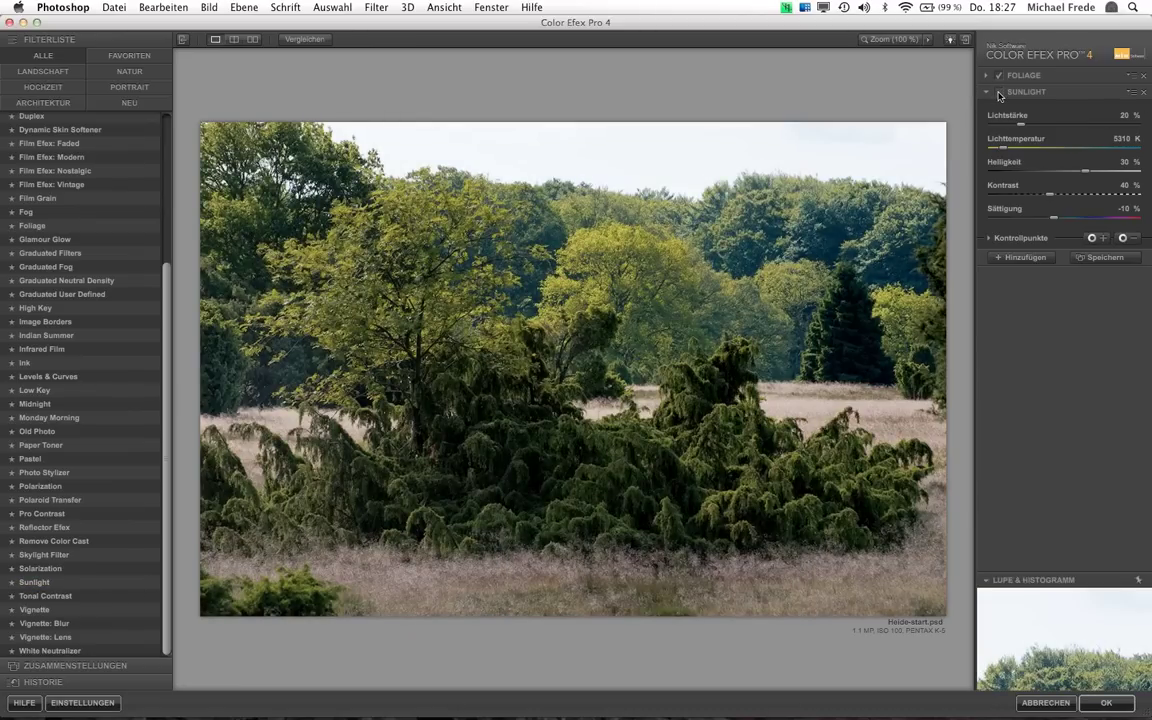
{"action": "left_click", "coordinate": [999, 93]}
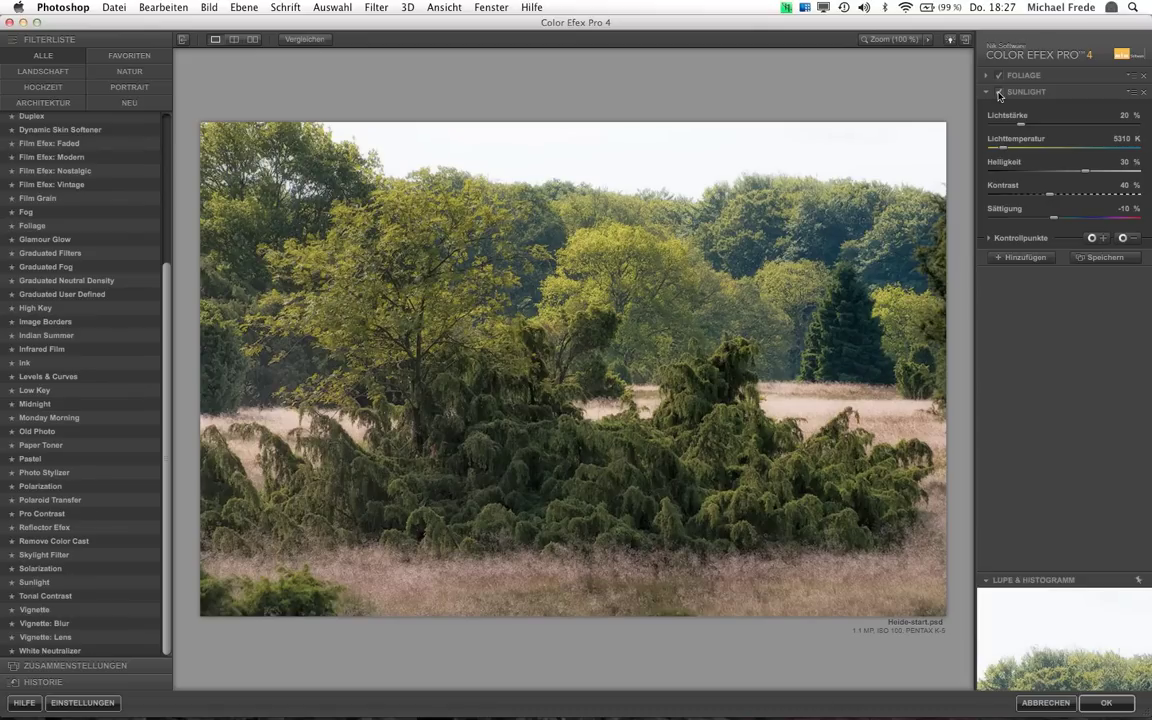
{"action": "left_click", "coordinate": [999, 93]}
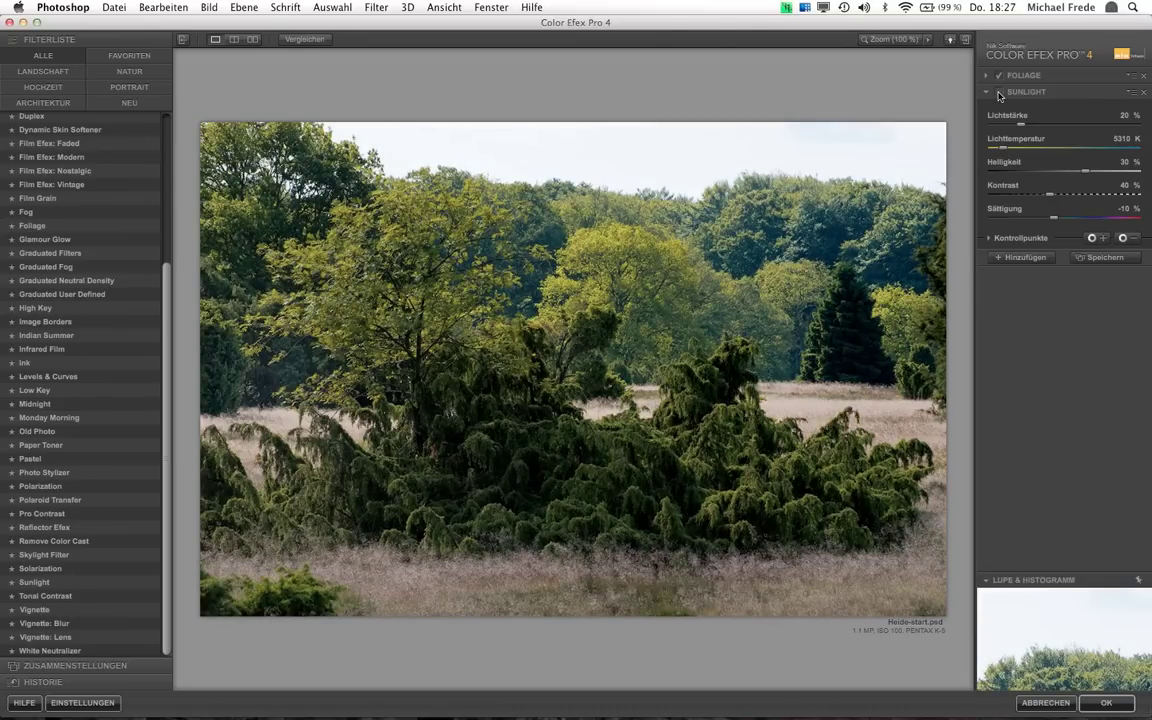
{"action": "left_click", "coordinate": [999, 93]}
{"action": "left_click", "coordinate": [999, 93]}
Set Sunlight to 5682 K, Helligkeit -10%, Kontrast 32% and Sättigung -8%
{"action": "left_click_drag", "start_coordinate": [1004, 150], "coordinate": [1045, 150]}
{"action": "left_click_drag", "start_coordinate": [1045, 150], "coordinate": [1131, 150]}
{"action": "left_click", "coordinate": [998, 92]}
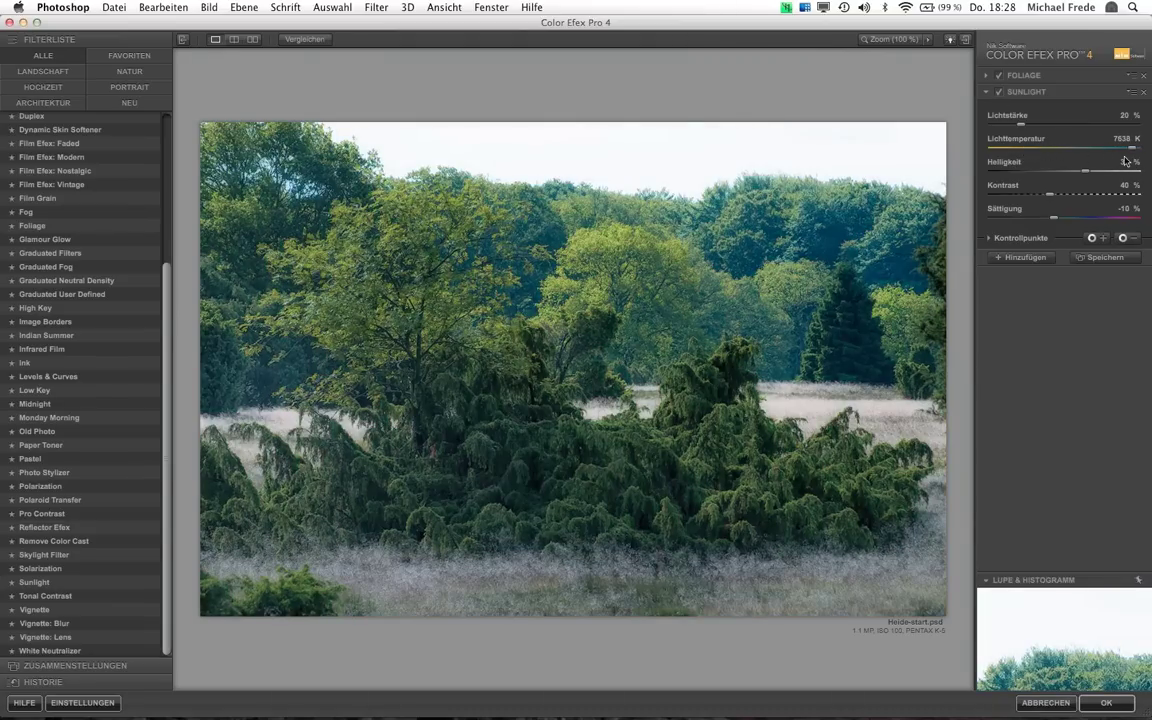
{"action": "mouse_move", "coordinate": [1131, 148]}
{"action": "left_mouse_down"}
{"action": "mouse_move", "coordinate": [1009, 152]}
{"action": "mouse_move", "coordinate": [1024, 153]}
{"action": "left_mouse_up"}
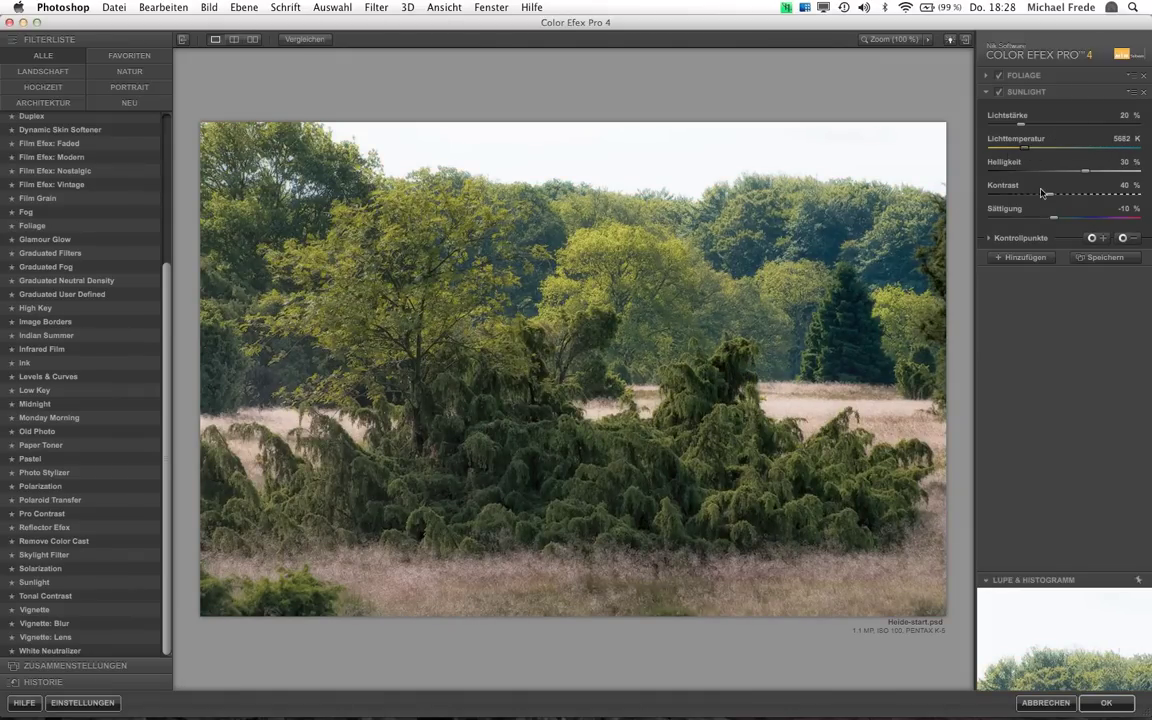
{"action": "left_click_drag", "start_coordinate": [1083, 175], "coordinate": [1057, 177]}
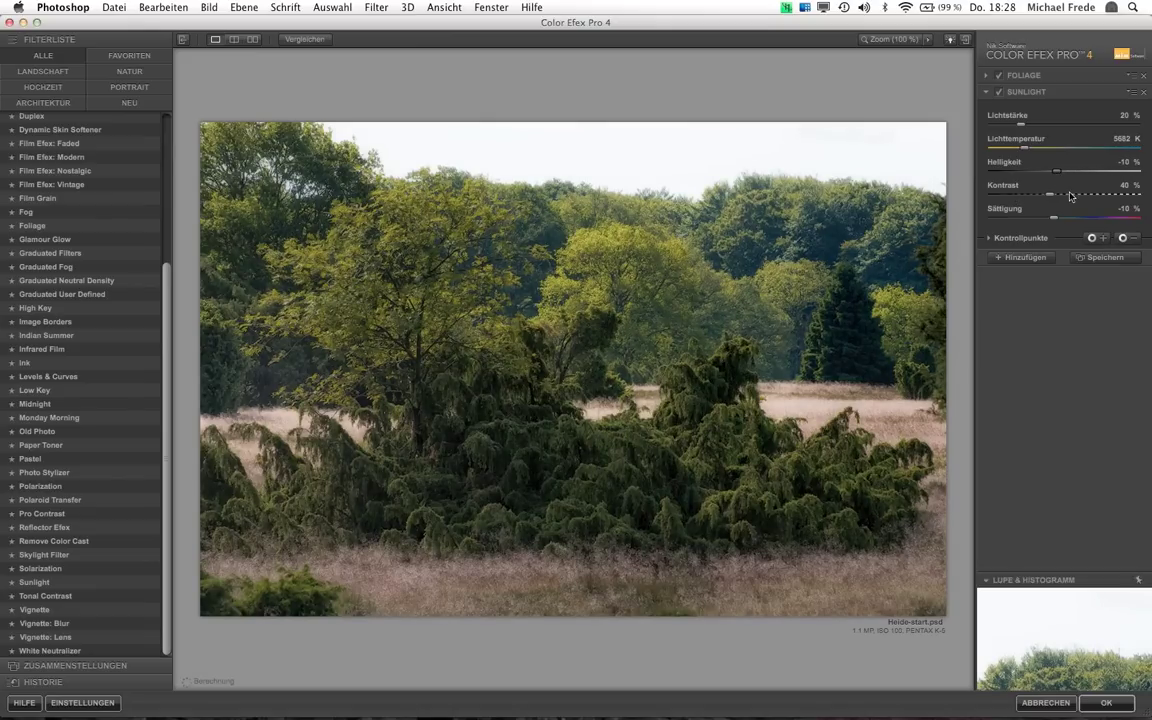
{"action": "left_click_drag", "start_coordinate": [1050, 200], "coordinate": [1039, 199]}
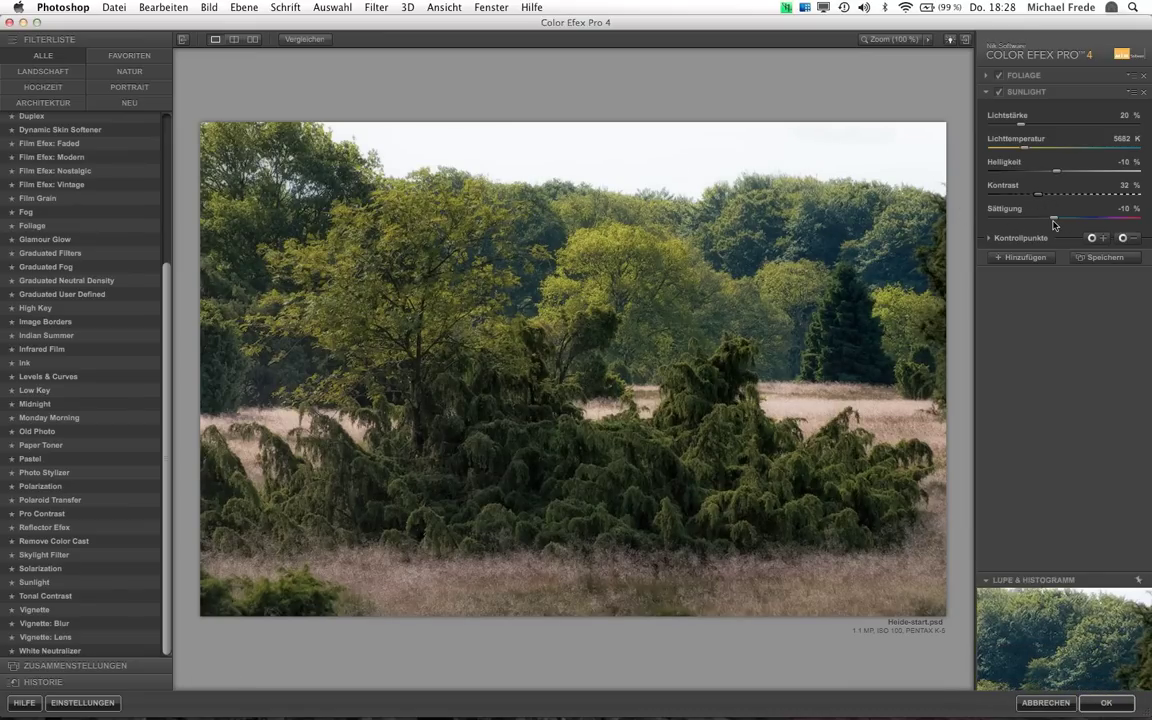
{"action": "left_click_drag", "start_coordinate": [1054, 219], "coordinate": [1103, 221]}
{"action": "left_click_drag", "start_coordinate": [1071, 225], "coordinate": [1062, 227]}
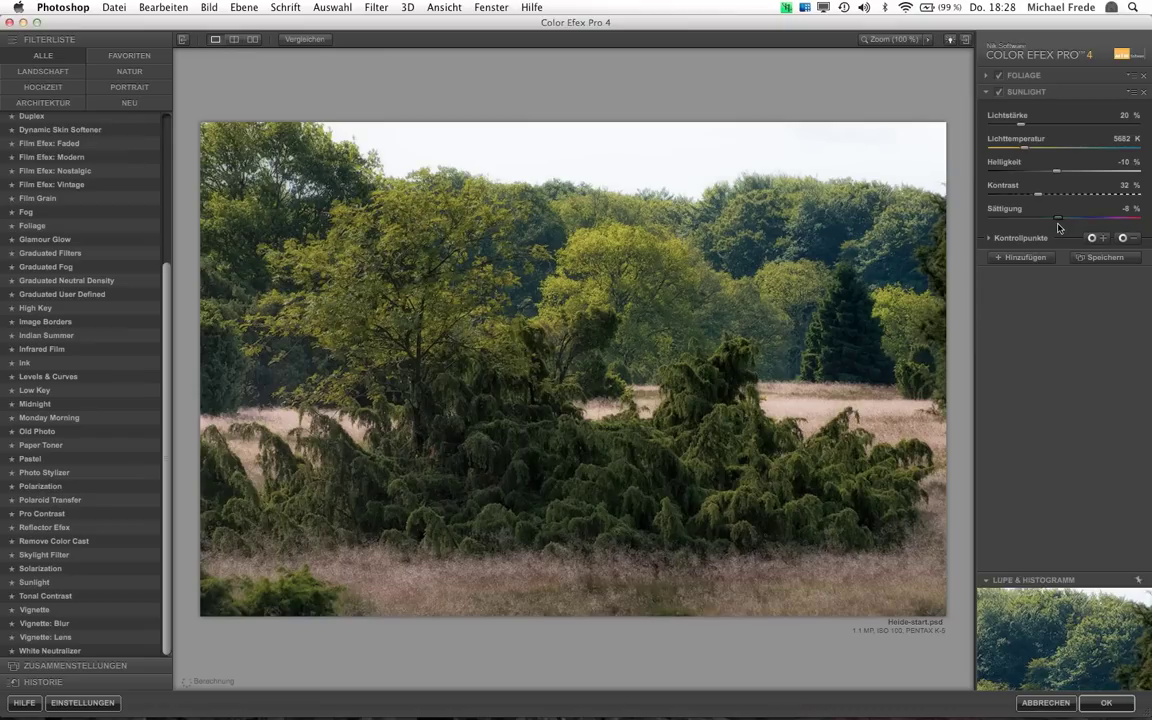
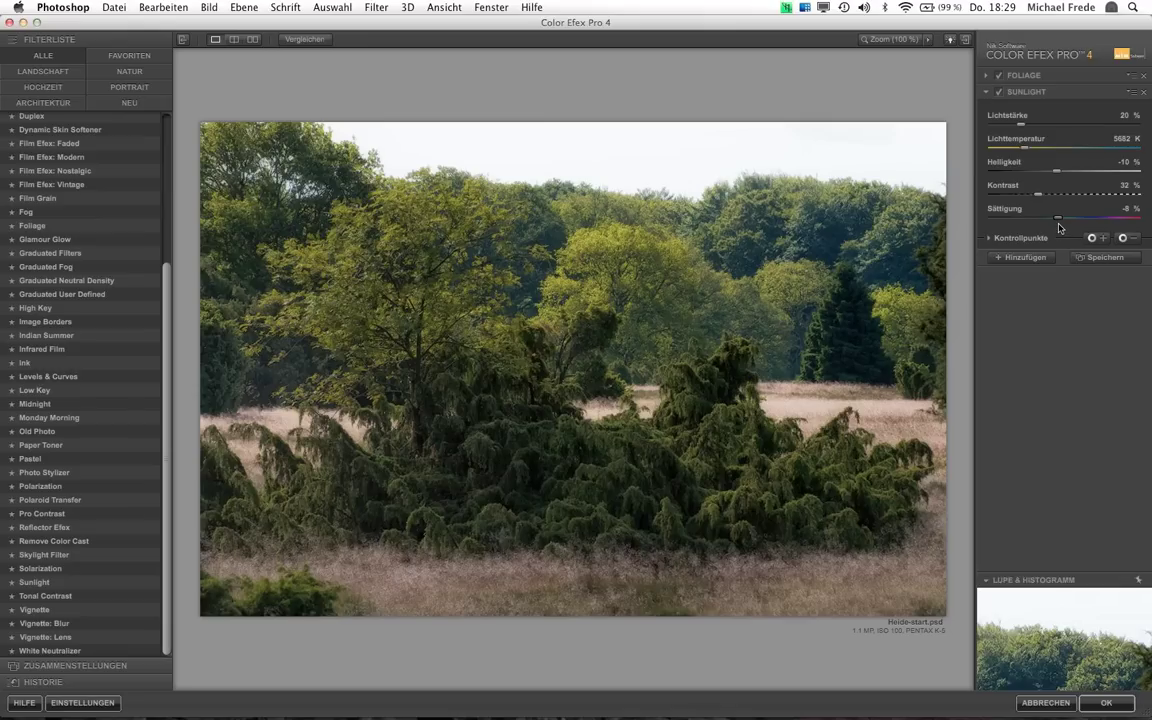
Lower the Sunlight saturation to -10 % and add an empty third filter slot
{"action": "left_click_drag", "start_coordinate": [1057, 218], "coordinate": [1055, 219]}
{"action": "left_click", "coordinate": [1012, 257]}
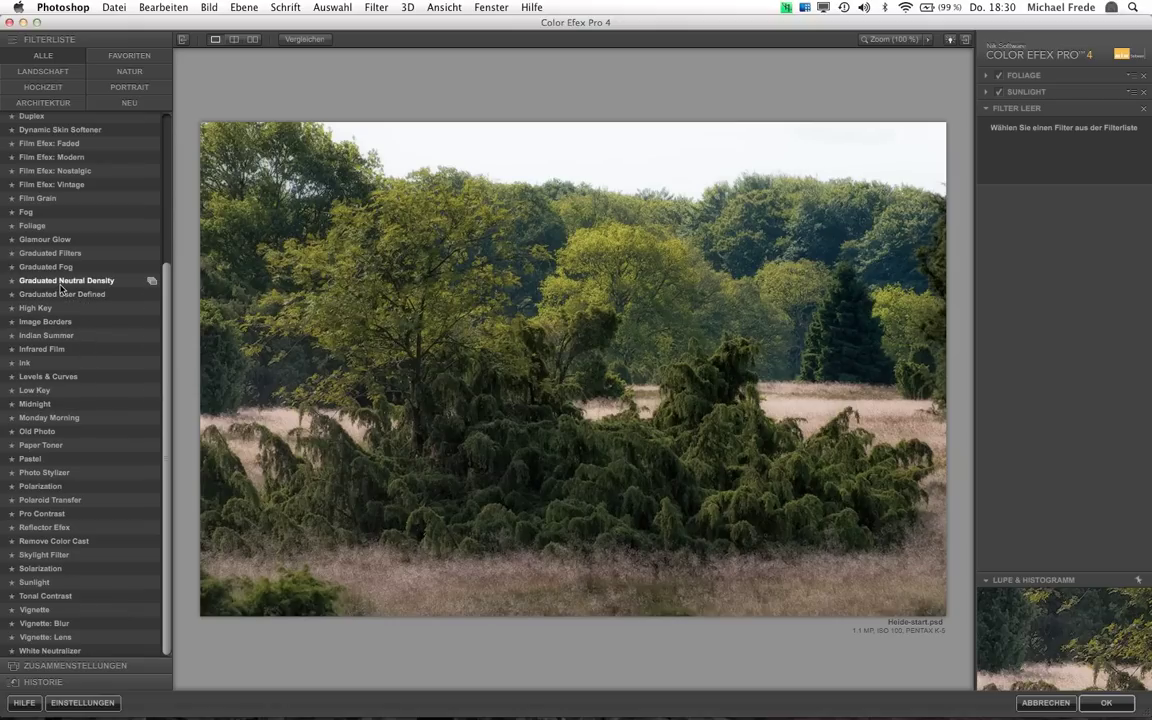
Add Graduated Neutral Density with upper brightness -36 % and lower -3 %, plus an empty fourth slot
{"action": "left_click", "coordinate": [61, 282]}
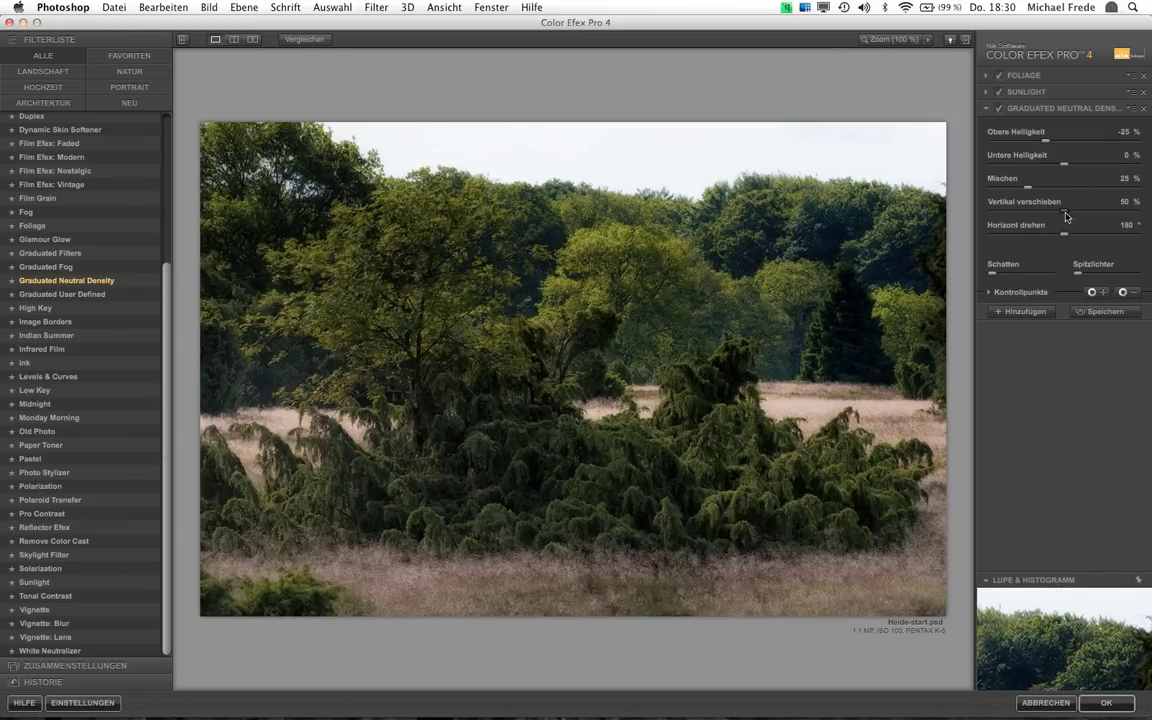
{"action": "mouse_move", "coordinate": [1066, 212]}
{"action": "left_mouse_down"}
{"action": "mouse_move", "coordinate": [1097, 212]}
{"action": "mouse_move", "coordinate": [1025, 214]}
{"action": "mouse_move", "coordinate": [1058, 217]}
{"action": "left_mouse_up"}
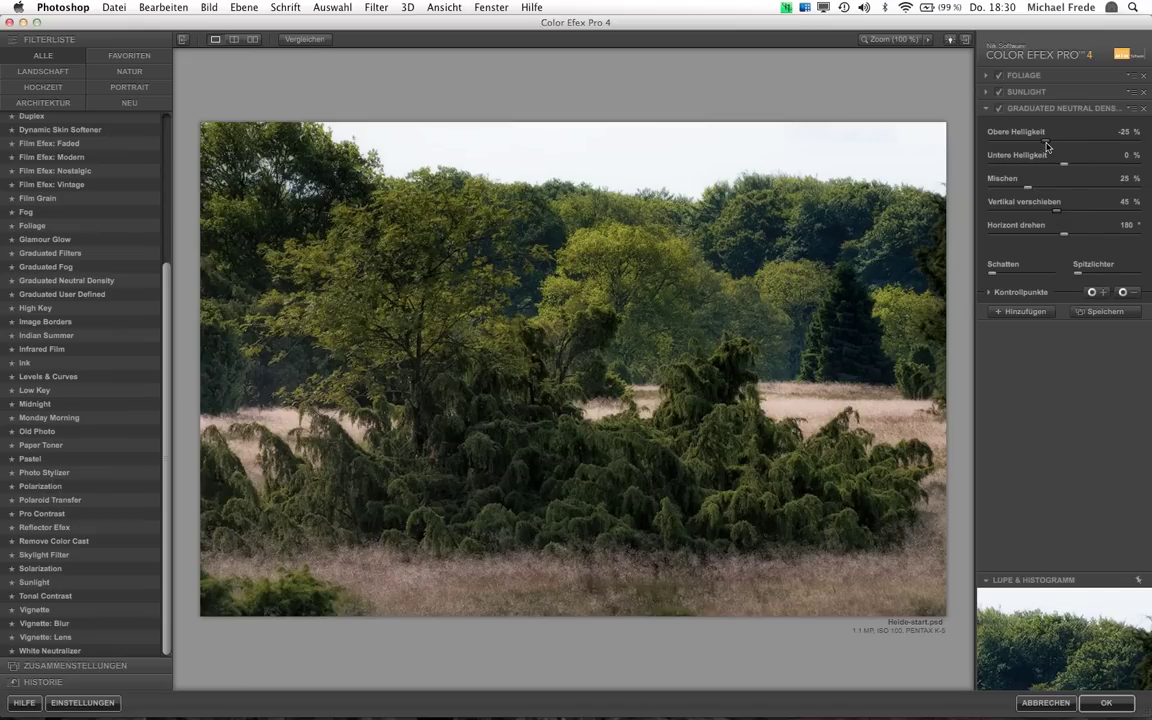
{"action": "left_click_drag", "start_coordinate": [1047, 147], "coordinate": [1039, 146]}
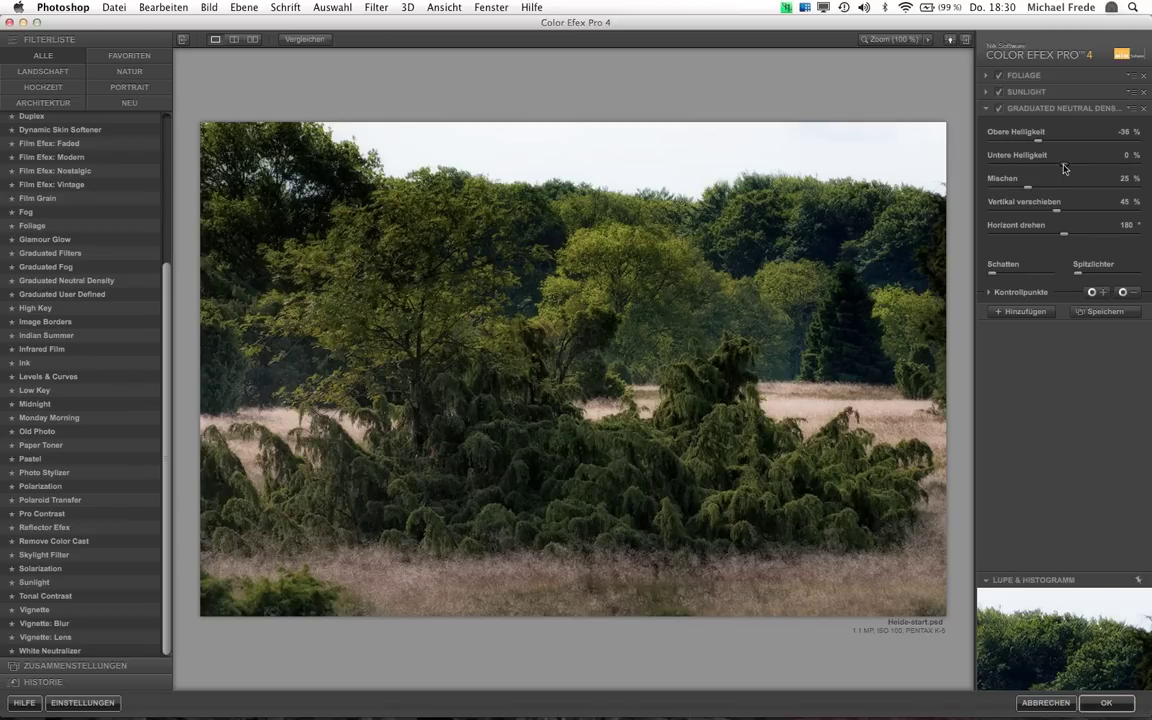
{"action": "left_click_drag", "start_coordinate": [1061, 164], "coordinate": [1058, 164]}
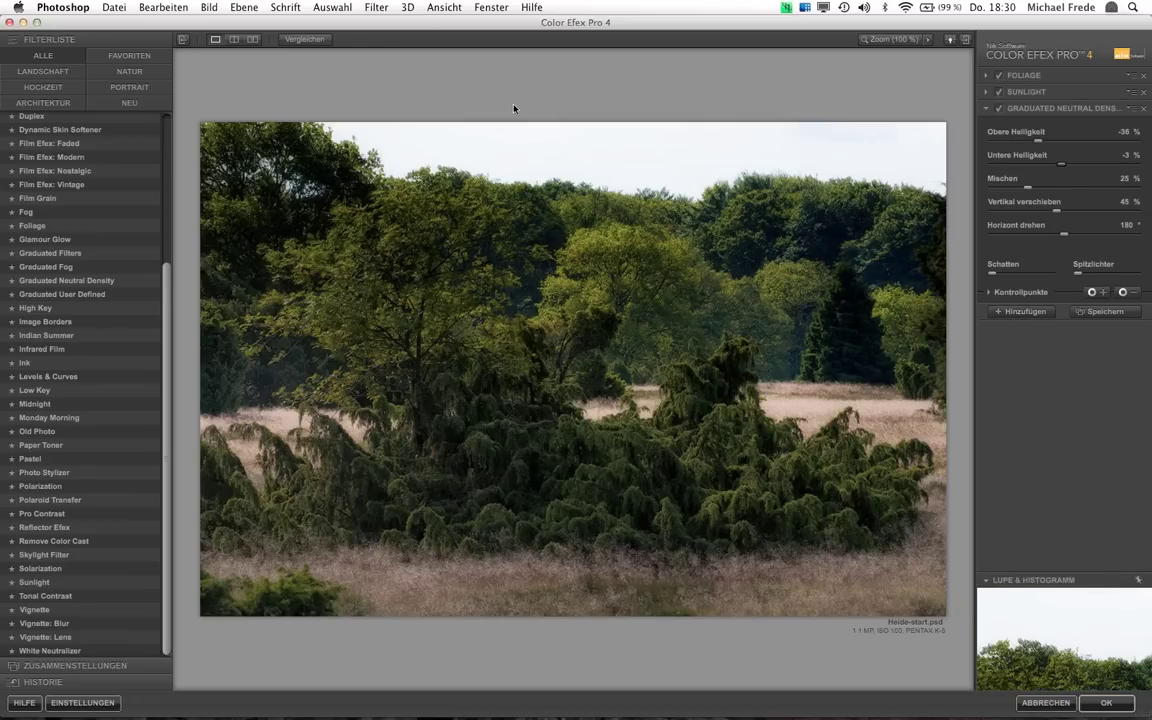
{"action": "left_click", "coordinate": [1020, 311]}
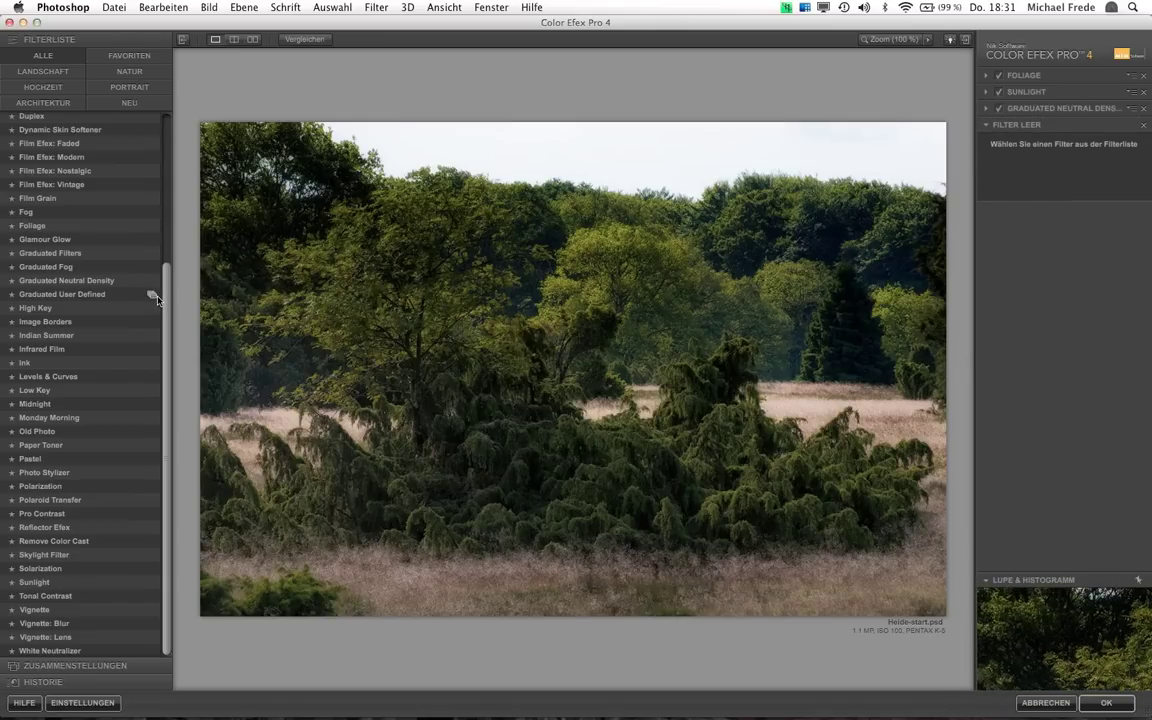
Add Graduated Filters with 20 % opacity, 38 % vertical shift and 59 % blend
{"action": "left_click", "coordinate": [67, 256]}
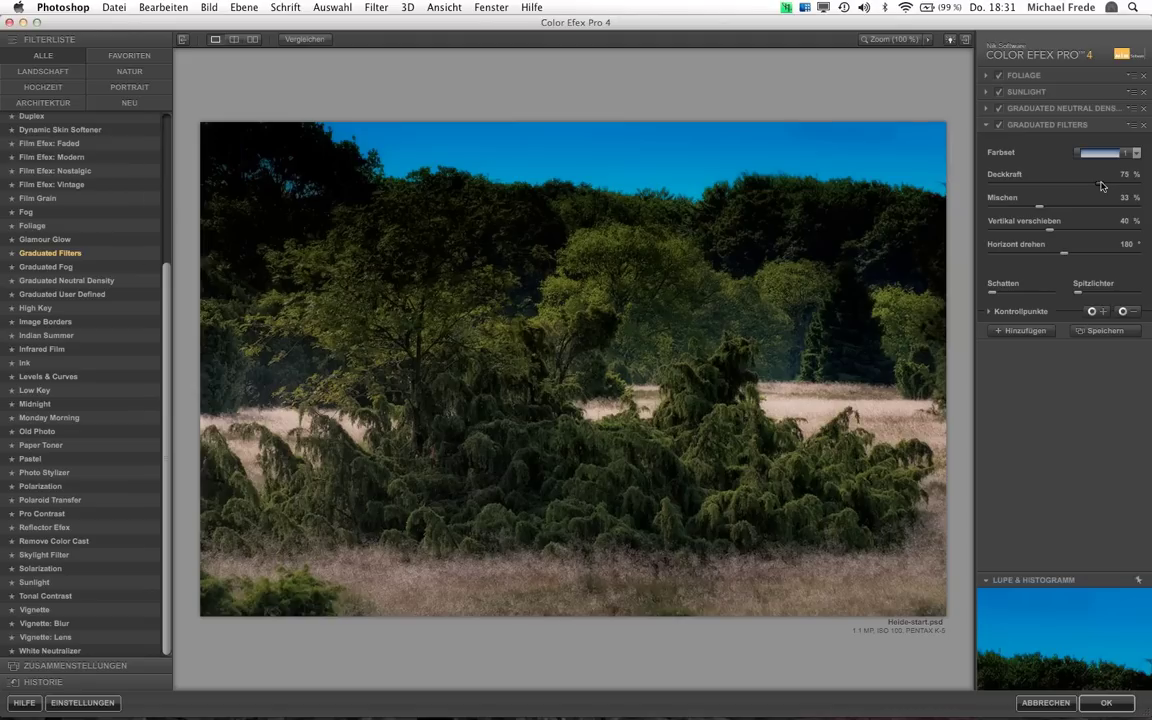
{"action": "left_click_drag", "start_coordinate": [1100, 189], "coordinate": [1021, 194]}
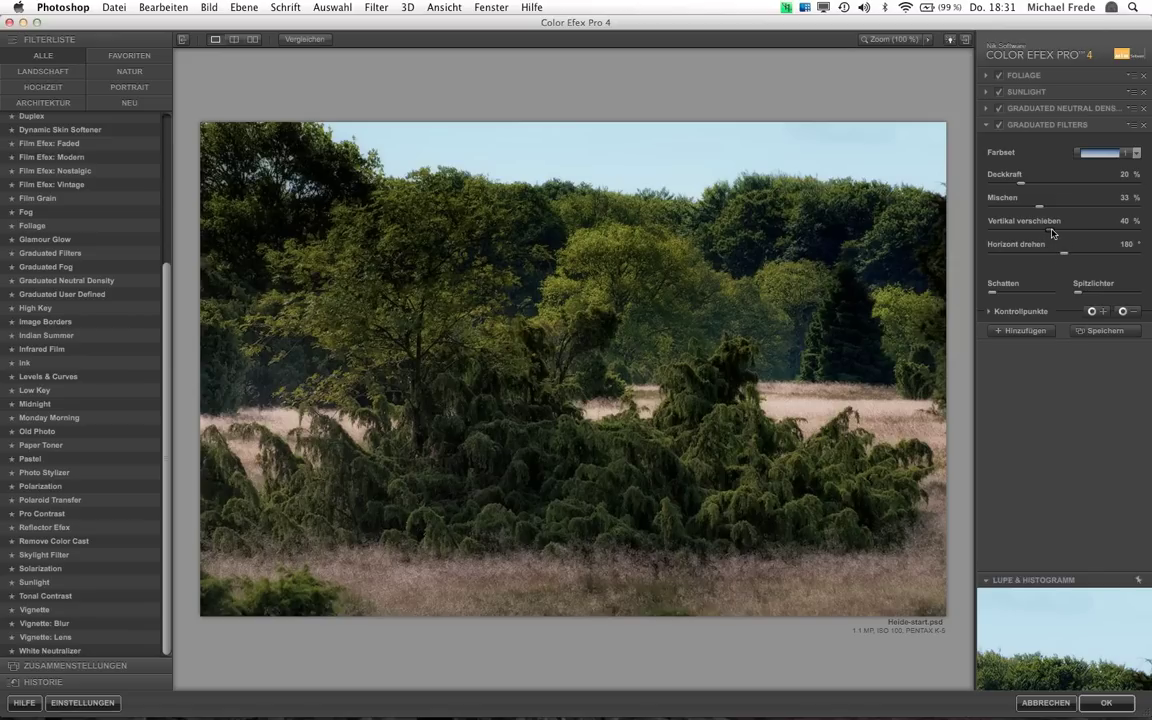
{"action": "left_click_drag", "start_coordinate": [1051, 233], "coordinate": [1050, 240]}
{"action": "left_click_drag", "start_coordinate": [1041, 209], "coordinate": [1078, 217]}
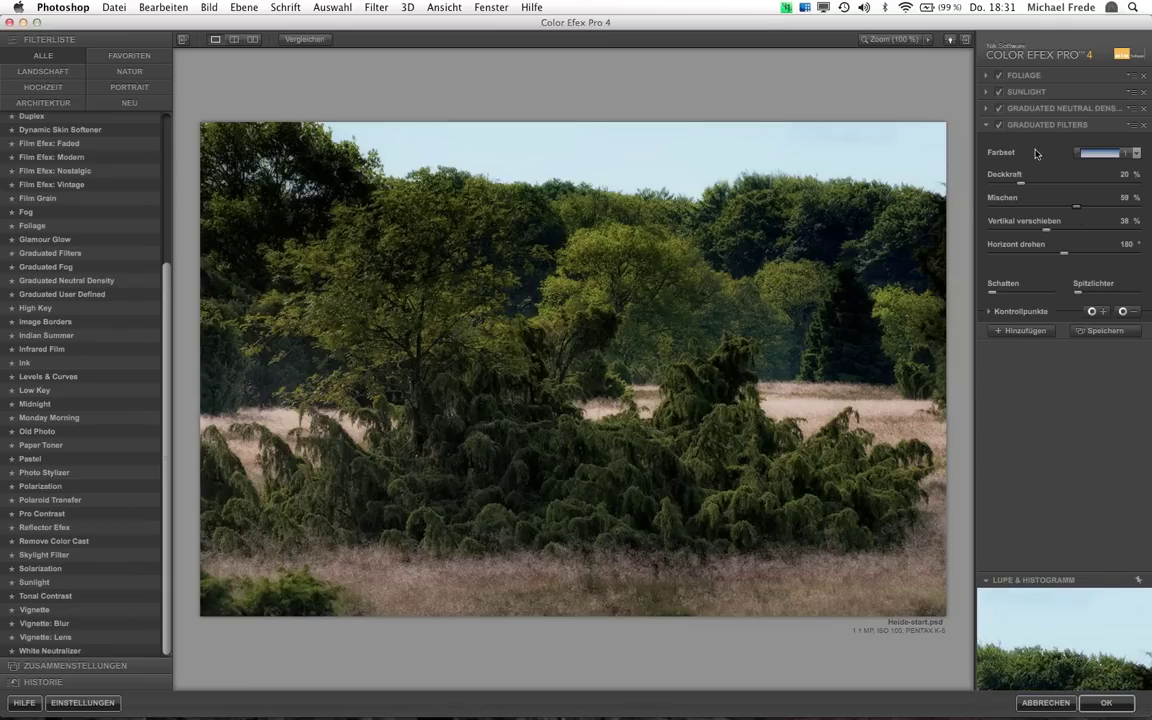
Toggle Graduated Filters off and on to compare the sky before and after
{"action": "left_click", "coordinate": [999, 126]}
{"action": "left_click", "coordinate": [999, 126]}
{"action": "left_click", "coordinate": [999, 126]}
{"action": "left_click", "coordinate": [999, 126]}
{"action": "left_click", "coordinate": [998, 125]}
{"action": "left_click", "coordinate": [987, 76]}
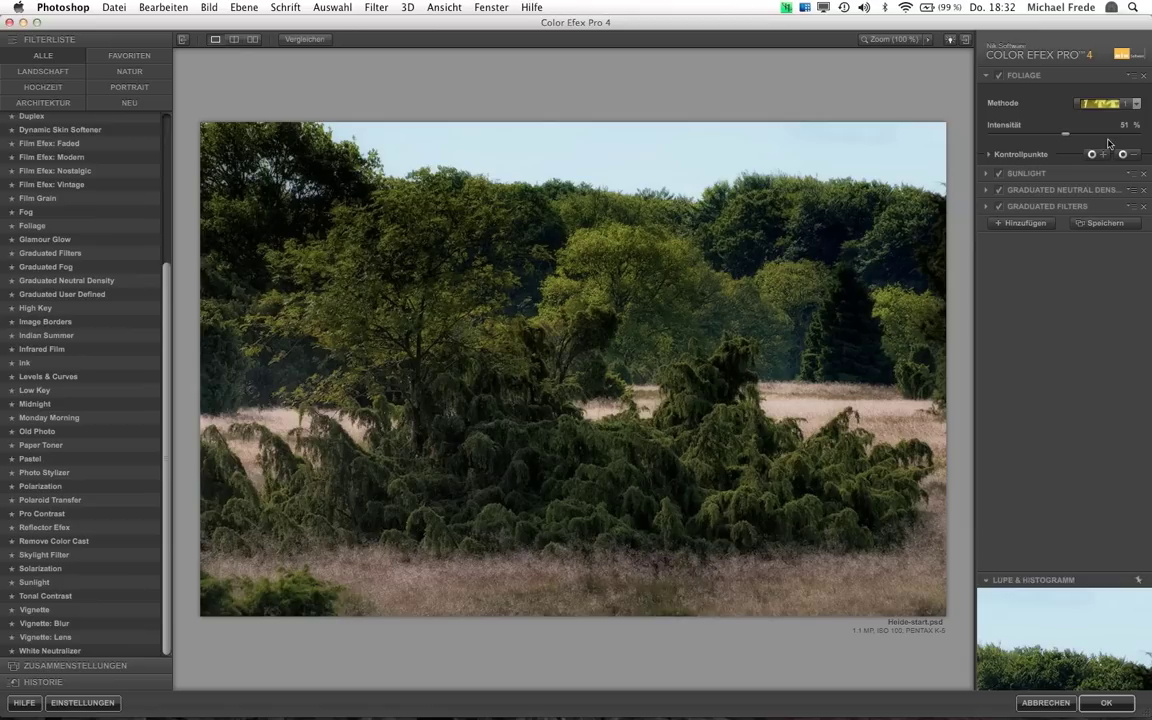
Place two minus control points on Foliage, on the right-hand trees and central treetops
{"action": "left_click", "coordinate": [990, 154]}
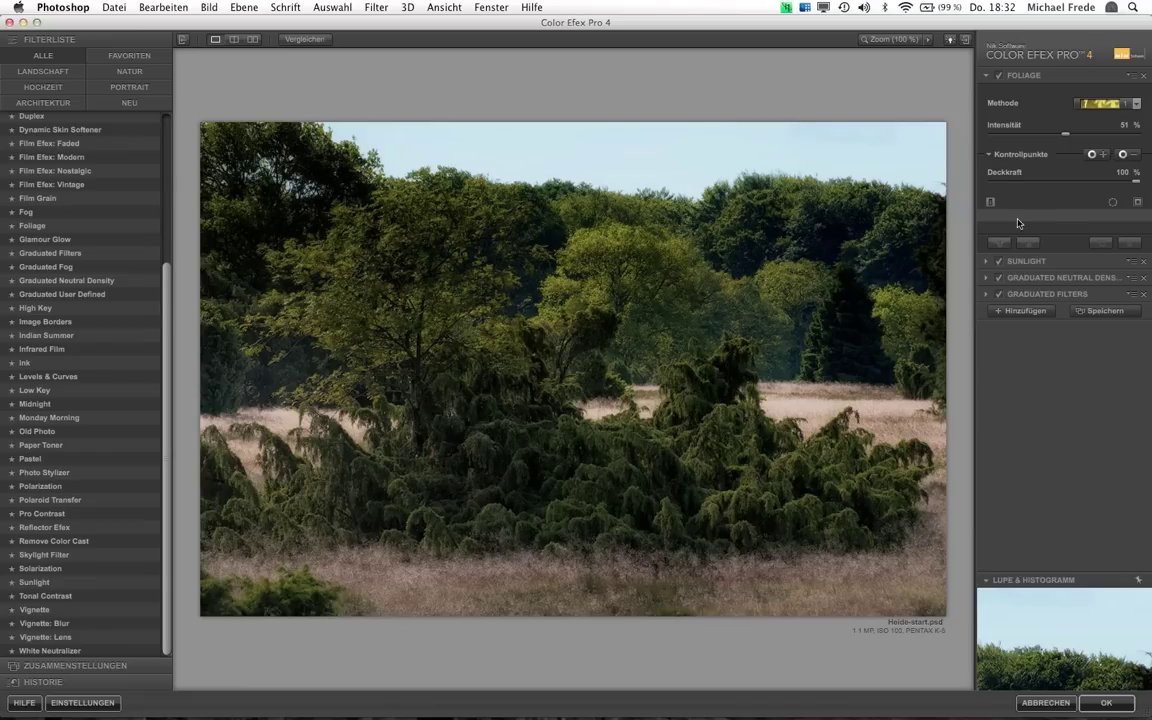
{"action": "left_click", "coordinate": [1127, 158]}
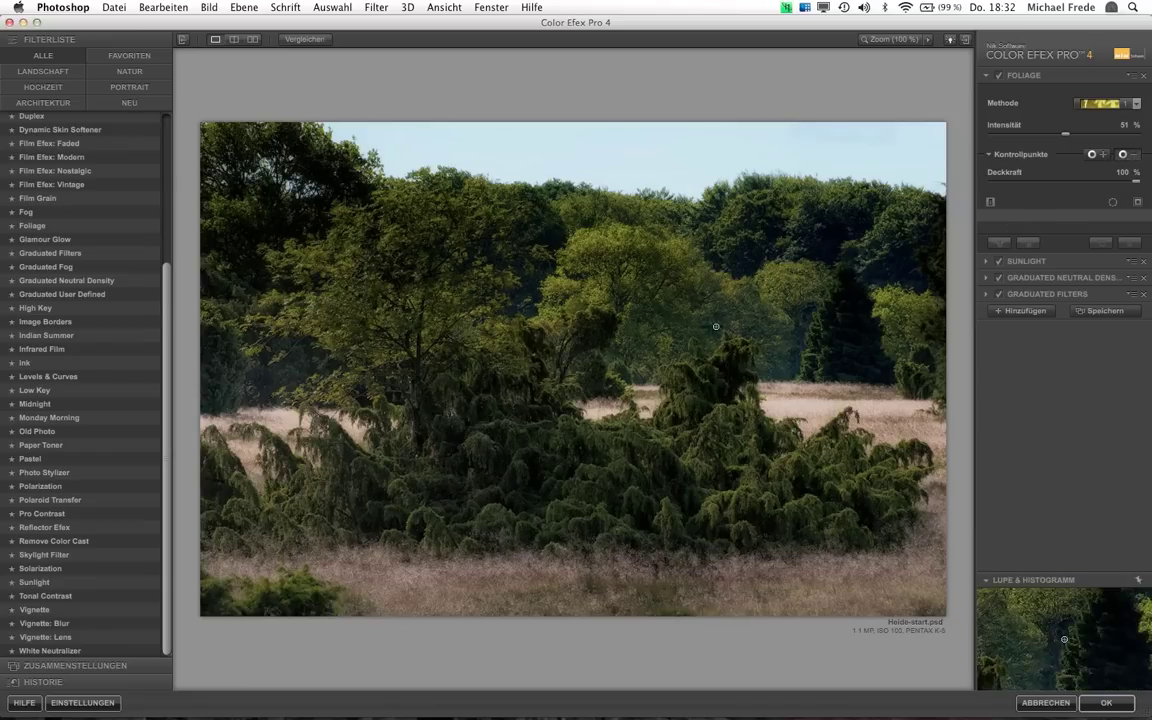
{"action": "left_click", "coordinate": [866, 256]}
{"action": "left_click_drag", "start_coordinate": [899, 257], "coordinate": [897, 307]}
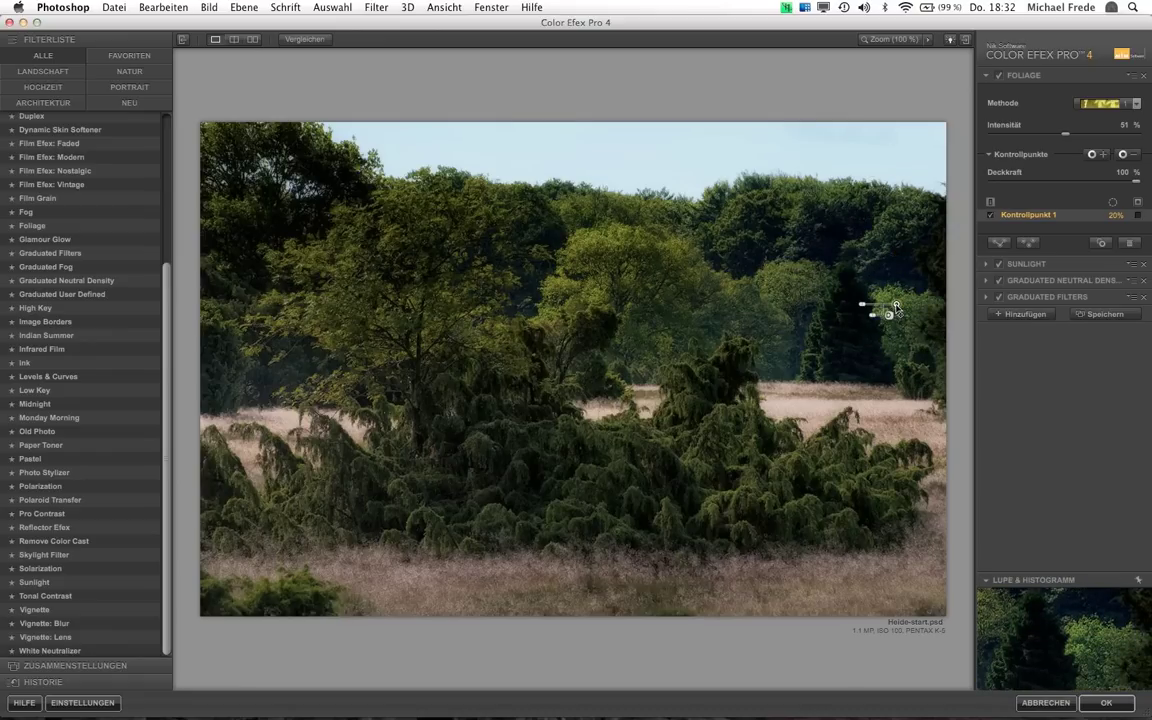
{"action": "left_click_drag", "start_coordinate": [896, 307], "coordinate": [601, 237]}
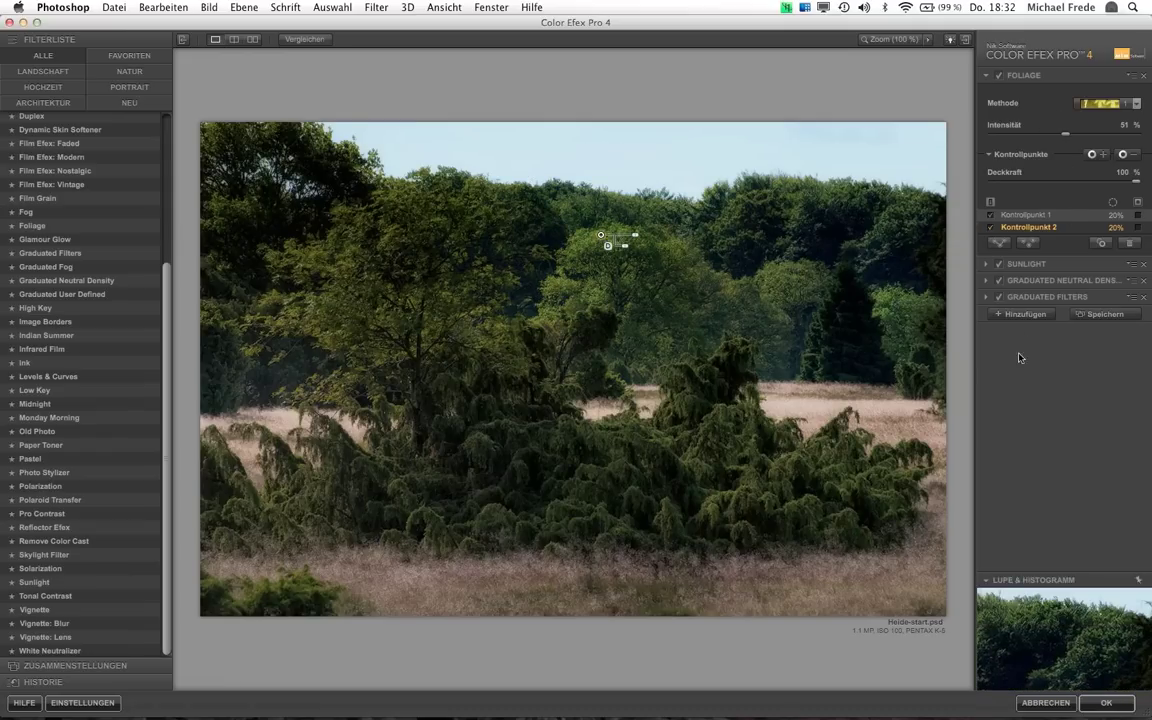
Delete Graduated Filters from the stack and fine-tune both treetop control point positions
{"action": "left_click", "coordinate": [998, 300]}
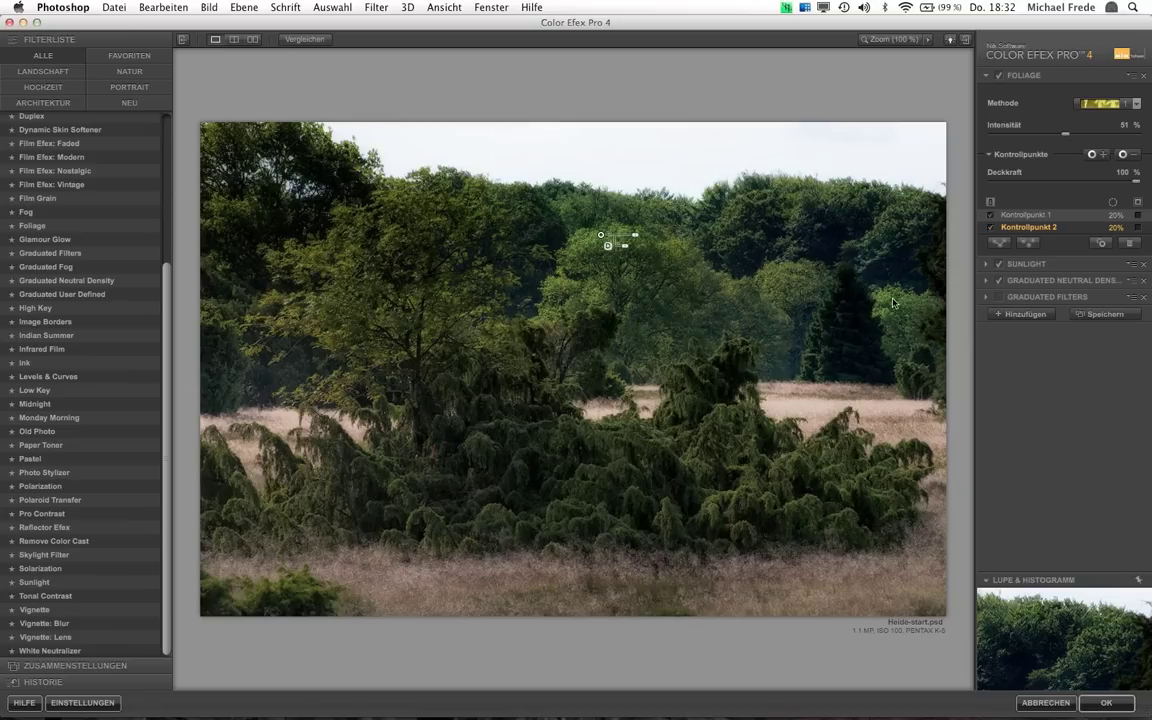
{"action": "left_click_drag", "start_coordinate": [625, 246], "coordinate": [694, 256]}
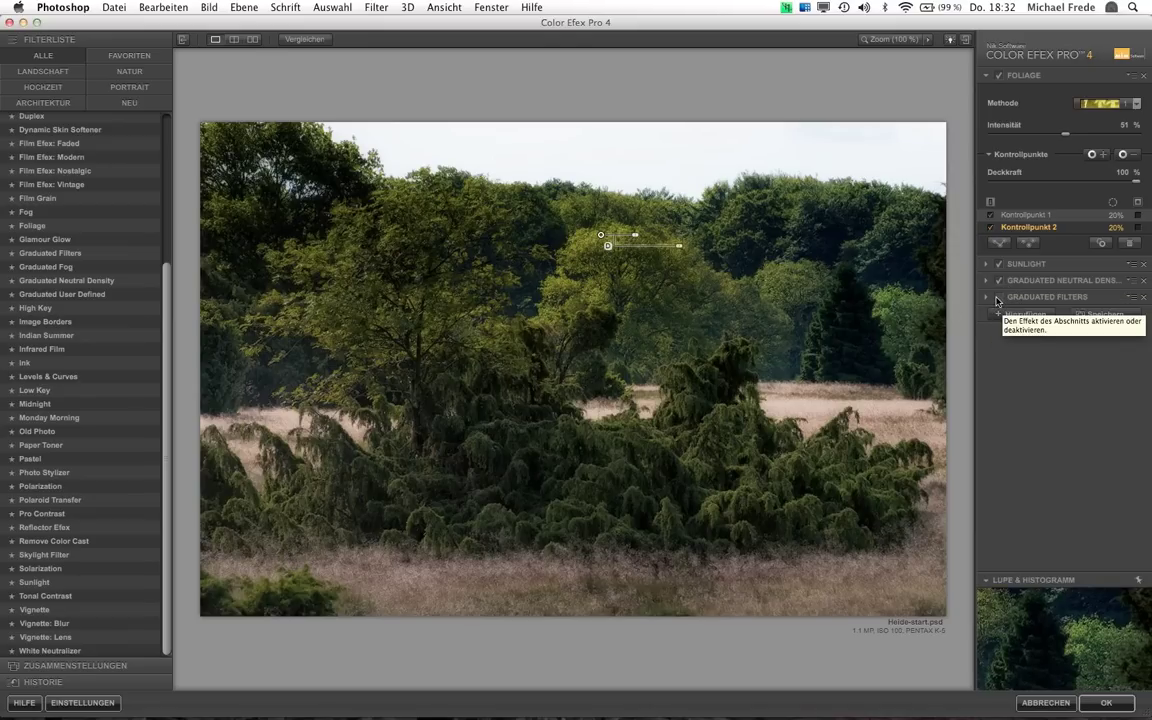
{"action": "left_click", "coordinate": [1144, 297]}
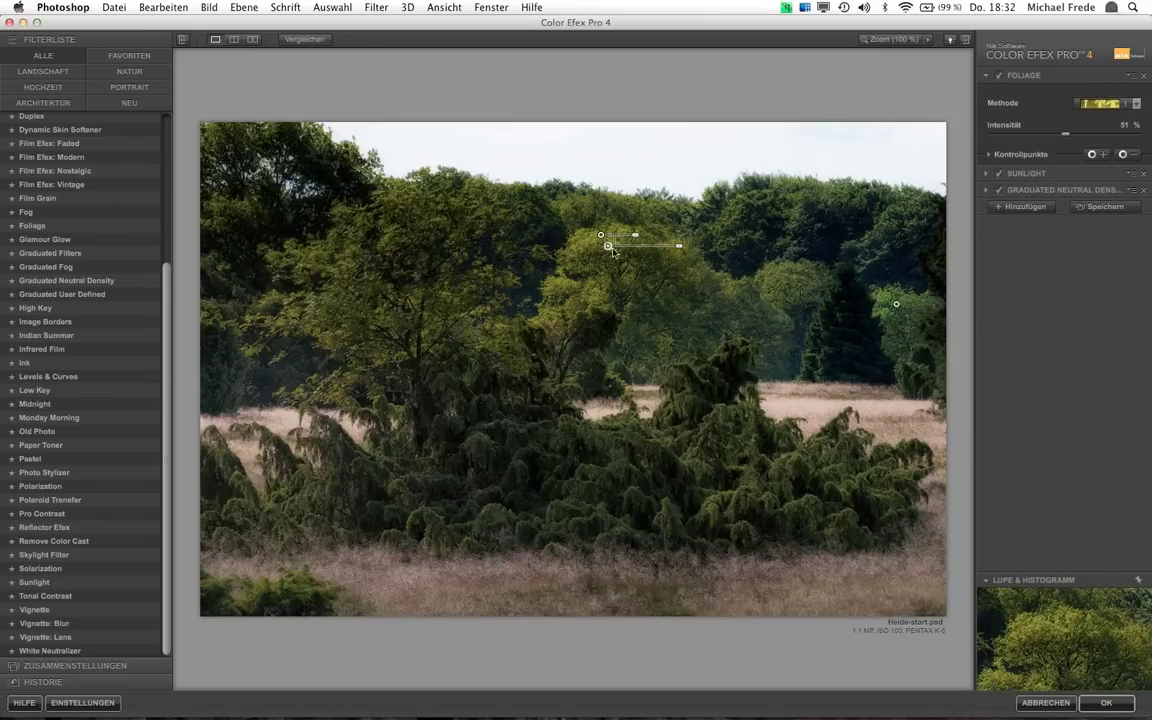
{"action": "left_click_drag", "start_coordinate": [608, 246], "coordinate": [591, 258]}
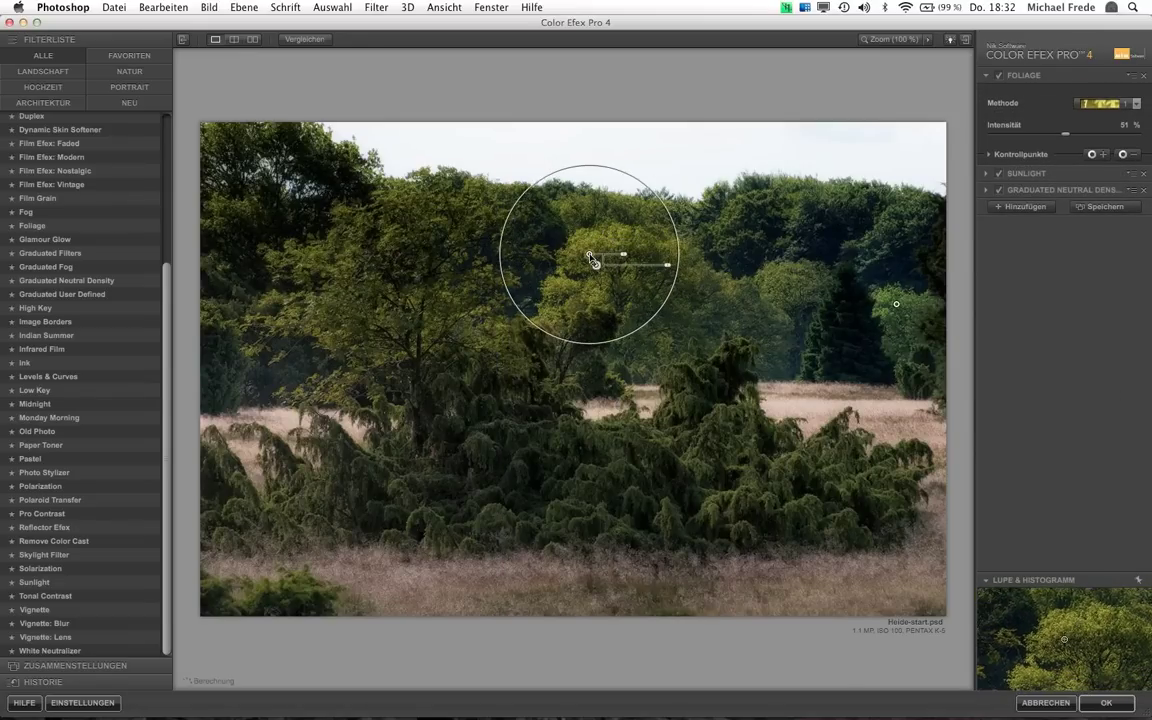
{"action": "left_click_drag", "start_coordinate": [897, 308], "coordinate": [881, 311]}
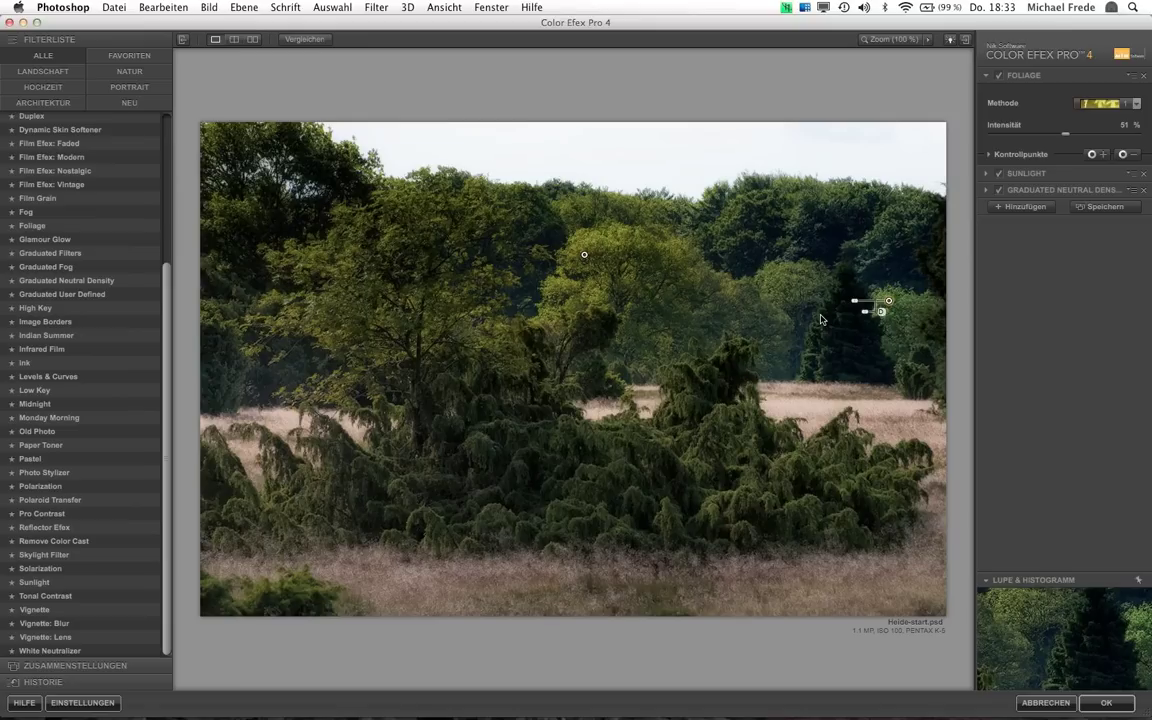
Add a new filter slot and fill it with Classical Soft Focus
{"action": "left_click", "coordinate": [1040, 189]}
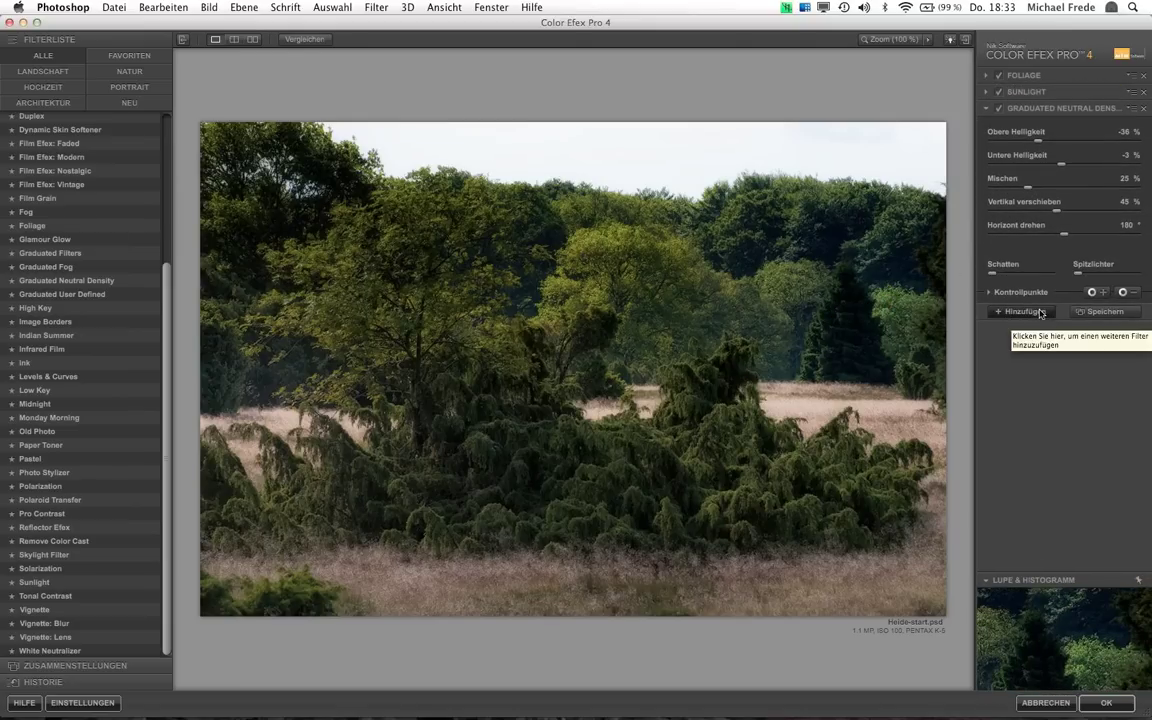
{"action": "left_click", "coordinate": [1030, 310]}
{"action": "left_click_drag", "start_coordinate": [167, 304], "coordinate": [167, 143]}
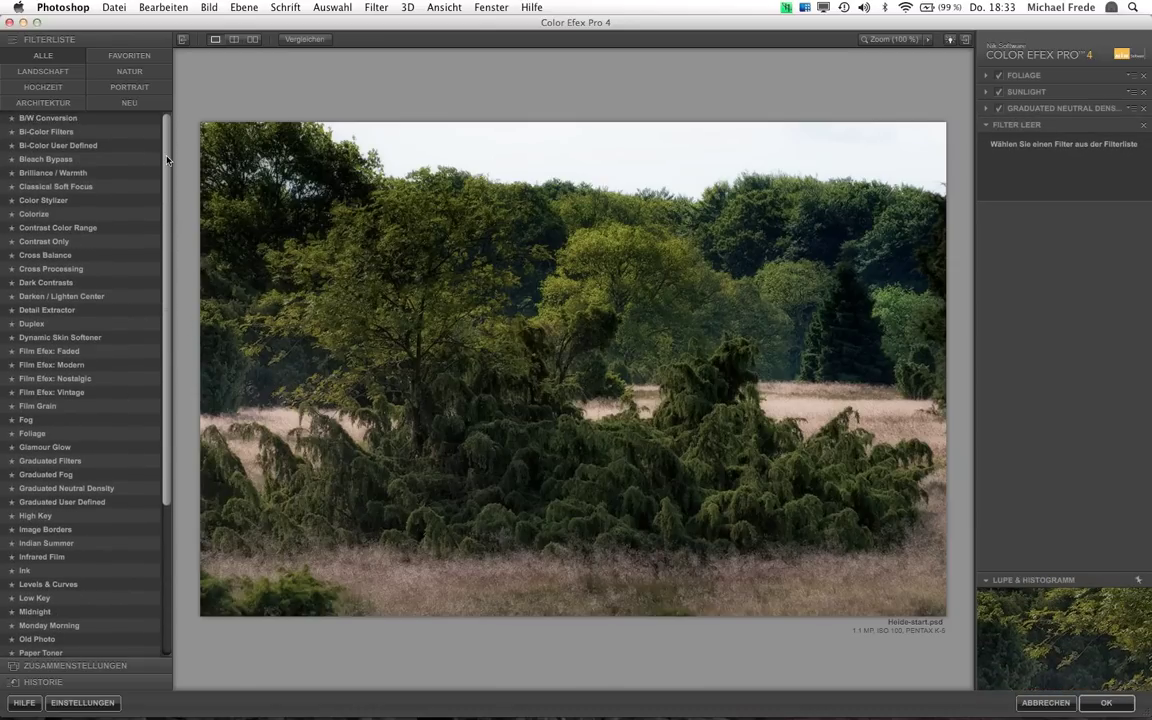
{"action": "left_click", "coordinate": [56, 187]}
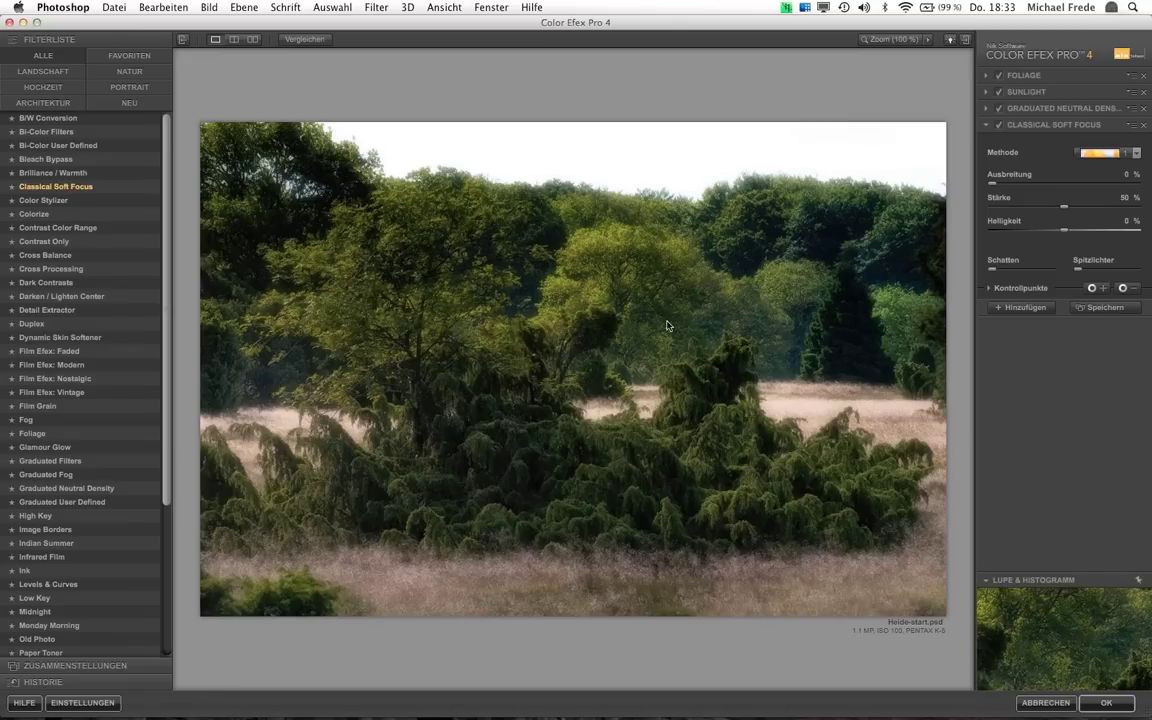
Set Classical Soft Focus to 30 % spread, 60 % strength and method Soft Focus 3
{"action": "left_click_drag", "start_coordinate": [1003, 187], "coordinate": [1025, 189]}
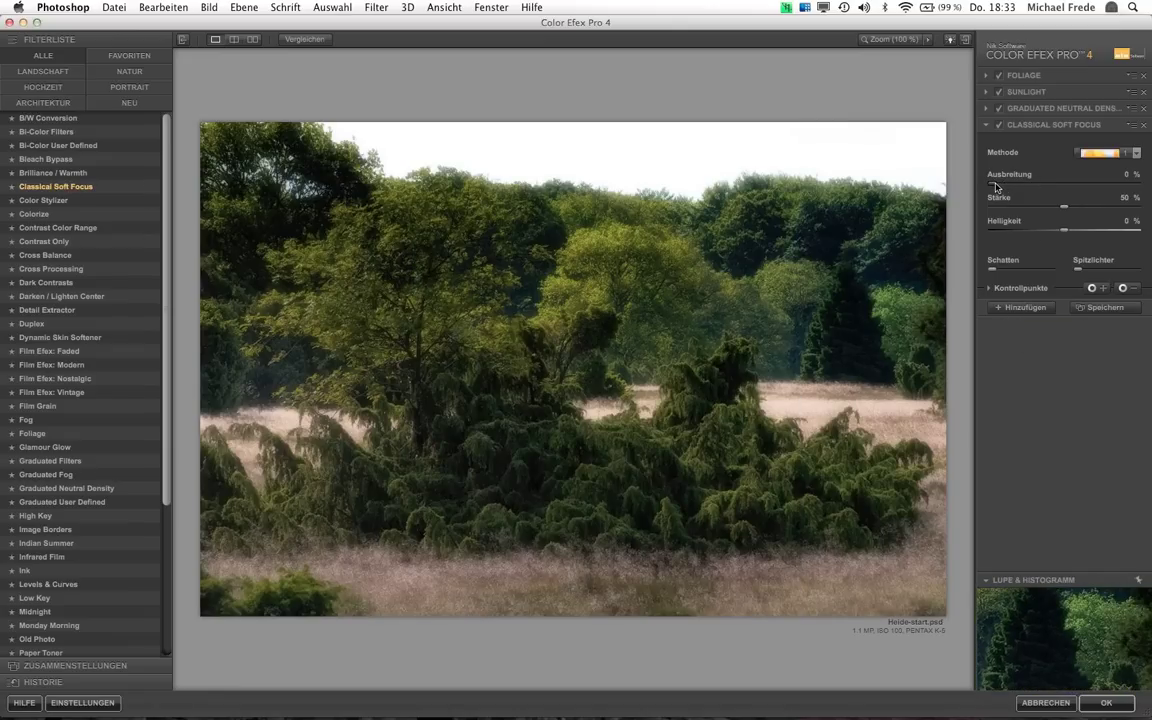
{"action": "left_click_drag", "start_coordinate": [1104, 186], "coordinate": [1059, 184]}
{"action": "left_click_drag", "start_coordinate": [1056, 188], "coordinate": [1036, 185]}
{"action": "mouse_move", "coordinate": [1065, 206]}
{"action": "left_mouse_down"}
{"action": "mouse_move", "coordinate": [1105, 206]}
{"action": "mouse_move", "coordinate": [1080, 216]}
{"action": "left_mouse_up"}
{"action": "left_click", "coordinate": [1122, 155]}
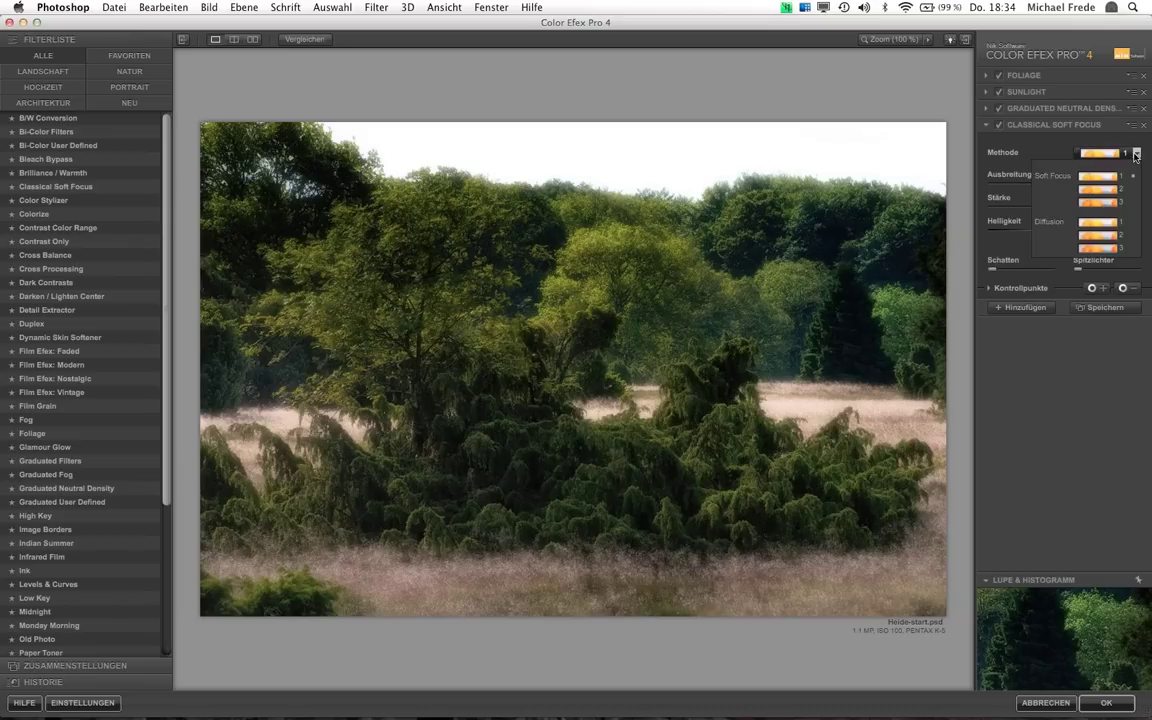
{"action": "left_click", "coordinate": [1103, 203]}
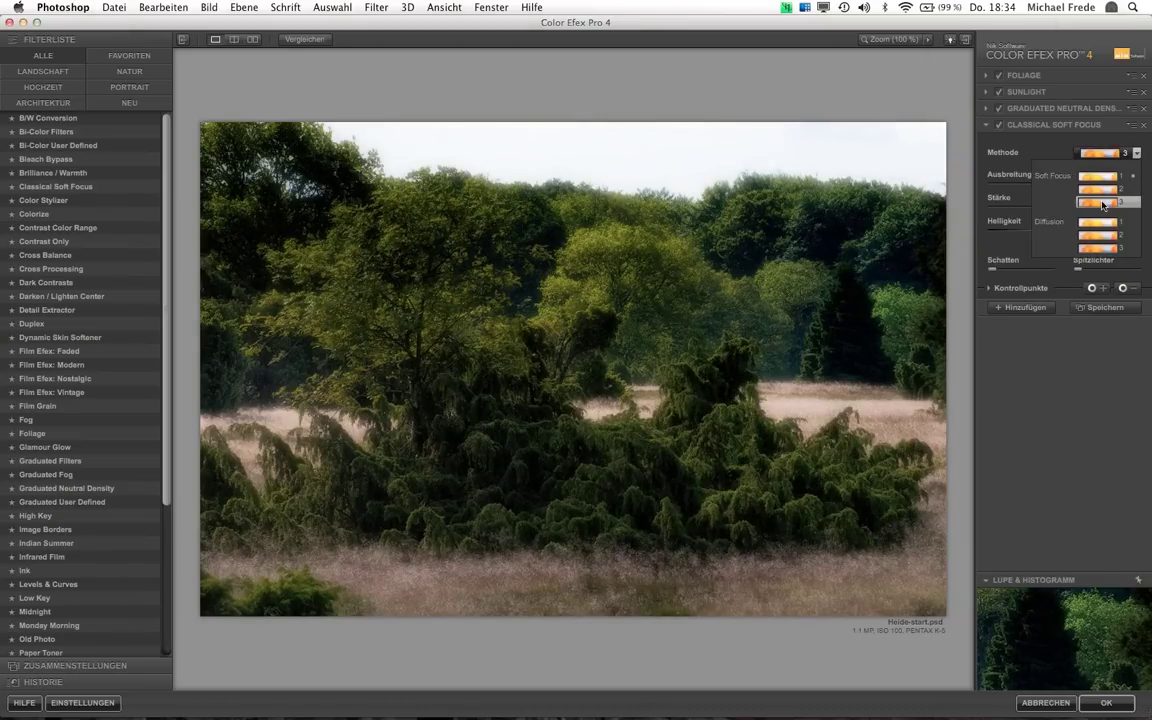
{"action": "left_click", "coordinate": [1101, 204]}
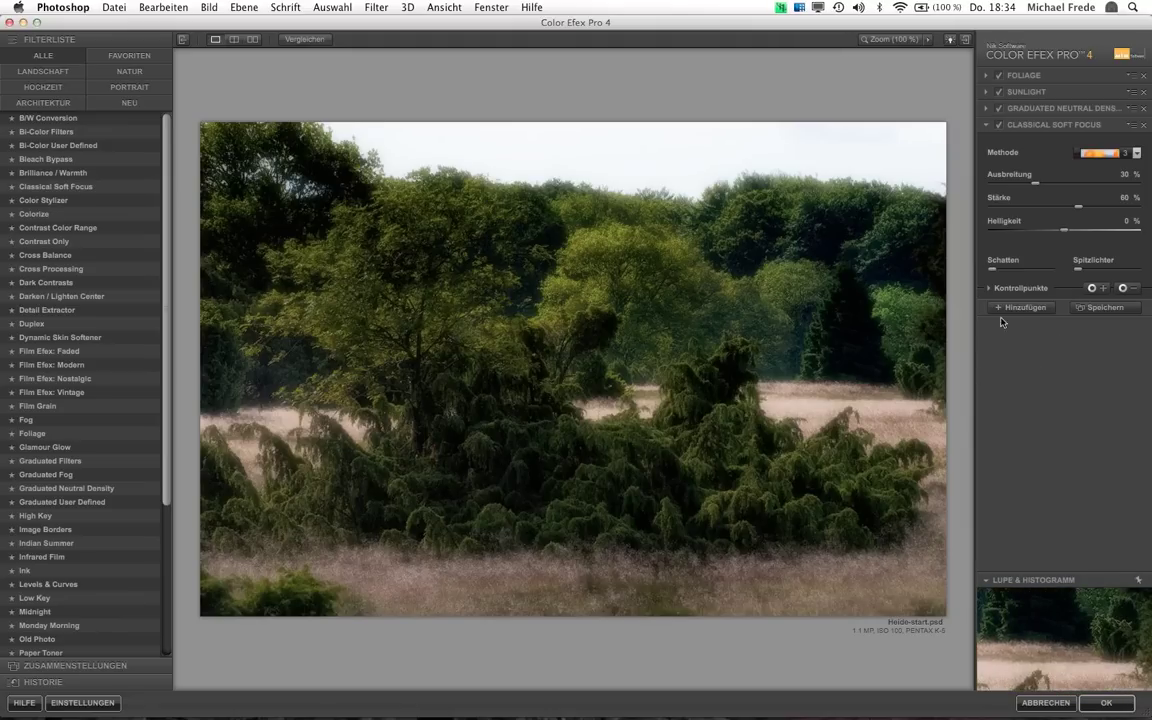
{"action": "left_click", "coordinate": [990, 288]}
{"action": "left_click", "coordinate": [1127, 289]}
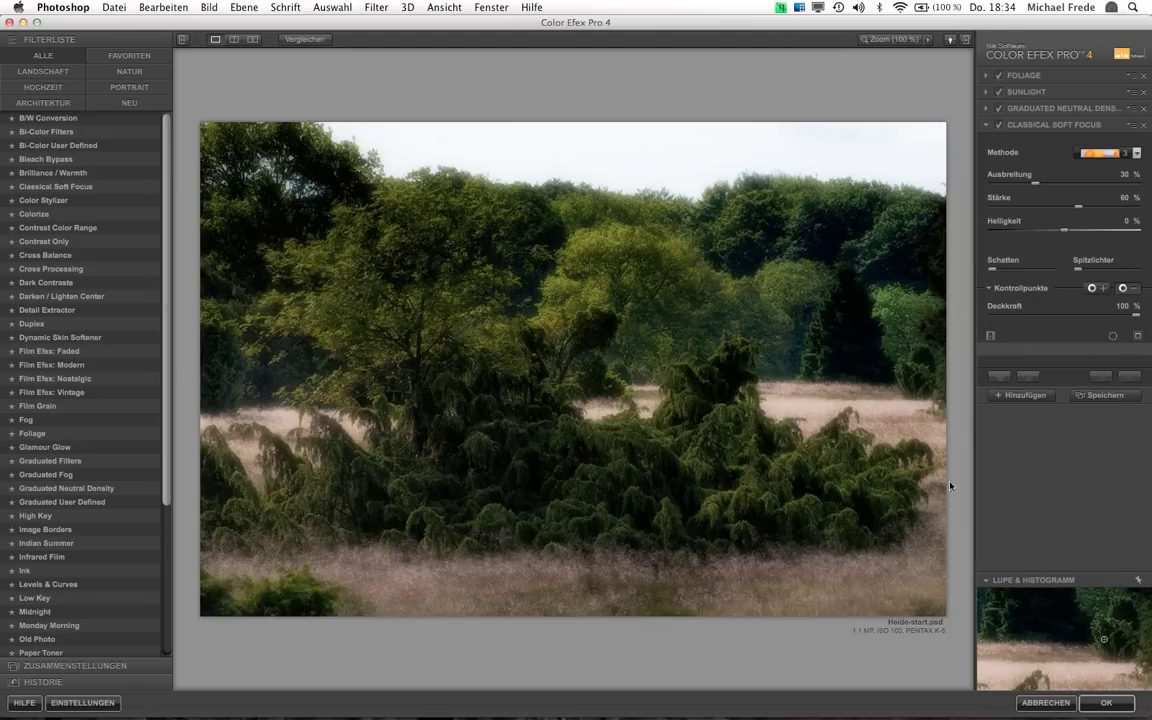
{"action": "left_click", "coordinate": [486, 461]}
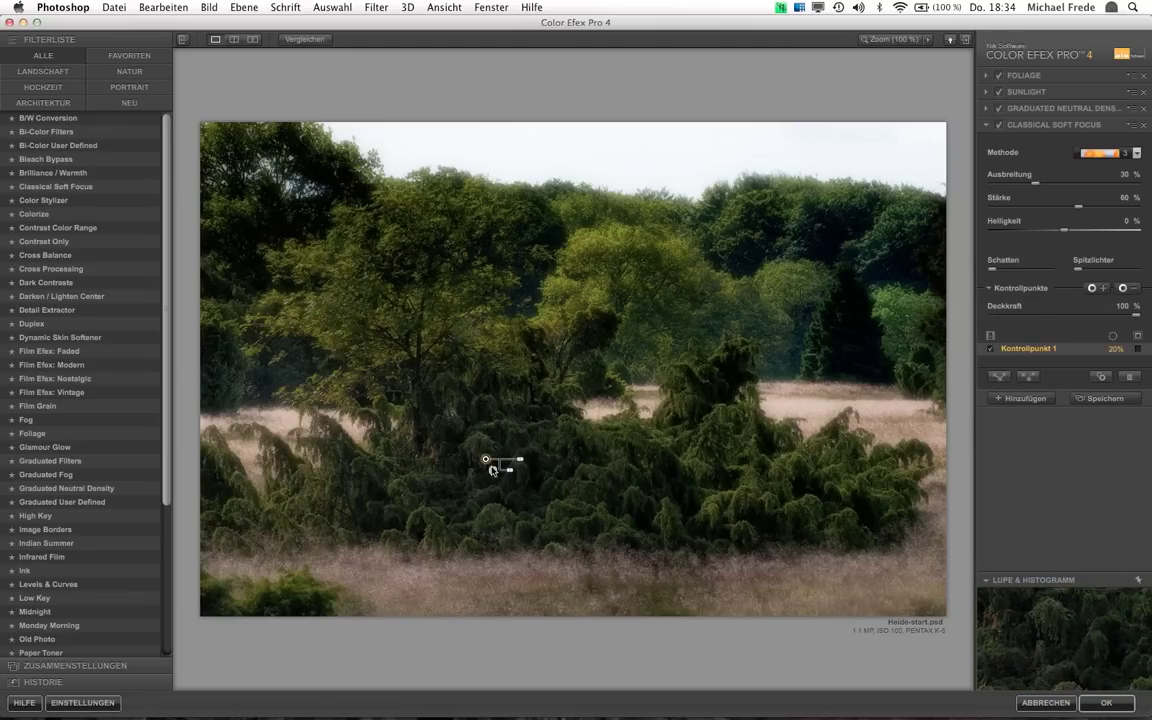
{"action": "mouse_move", "coordinate": [487, 462]}
{"action": "left_mouse_down"}
{"action": "mouse_move", "coordinate": [685, 472]}
{"action": "mouse_move", "coordinate": [720, 420]}
{"action": "mouse_move", "coordinate": [716, 397]}
{"action": "mouse_move", "coordinate": [805, 480]}
{"action": "mouse_move", "coordinate": [290, 483]}
{"action": "mouse_move", "coordinate": [350, 488]}
{"action": "mouse_move", "coordinate": [340, 483]}
{"action": "left_mouse_up"}
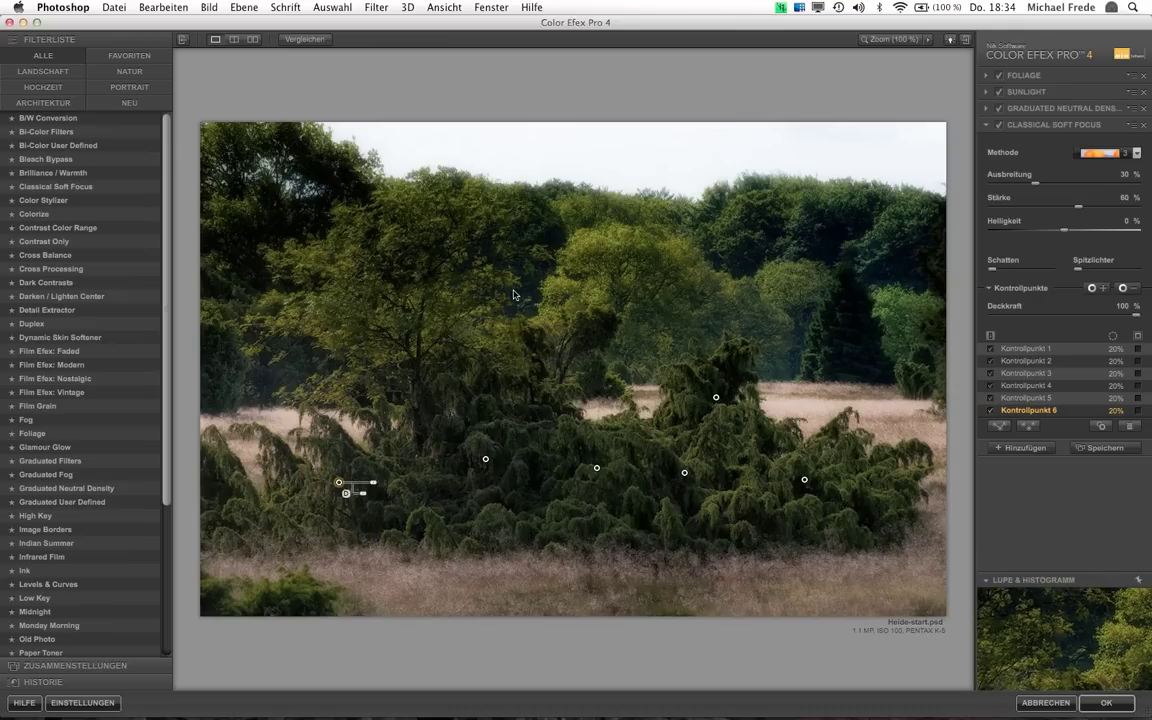
{"action": "key", "text": "space"}
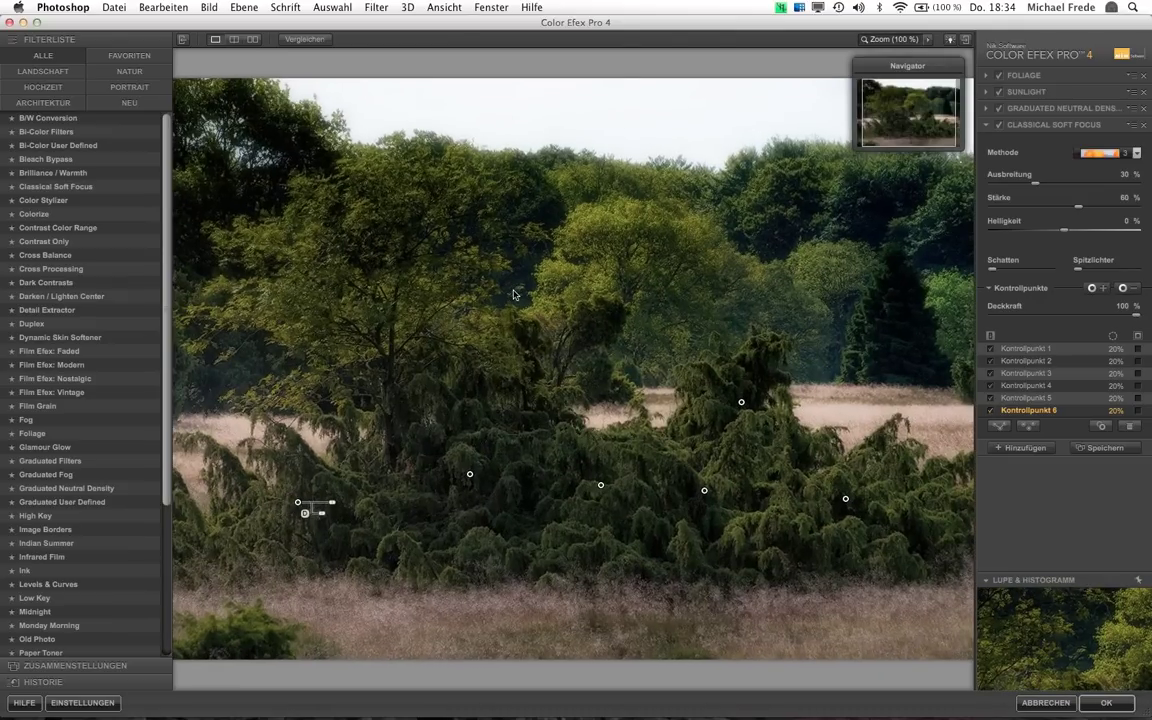
{"action": "key", "text": "space"}
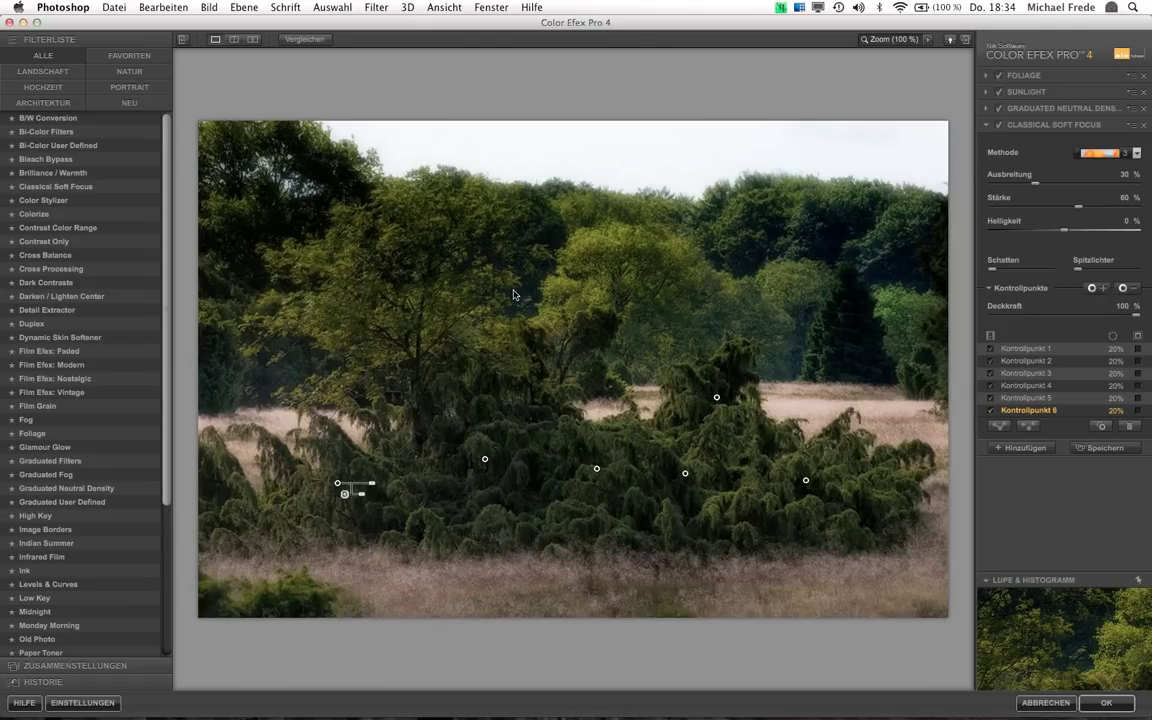
{"action": "key", "text": "space"}
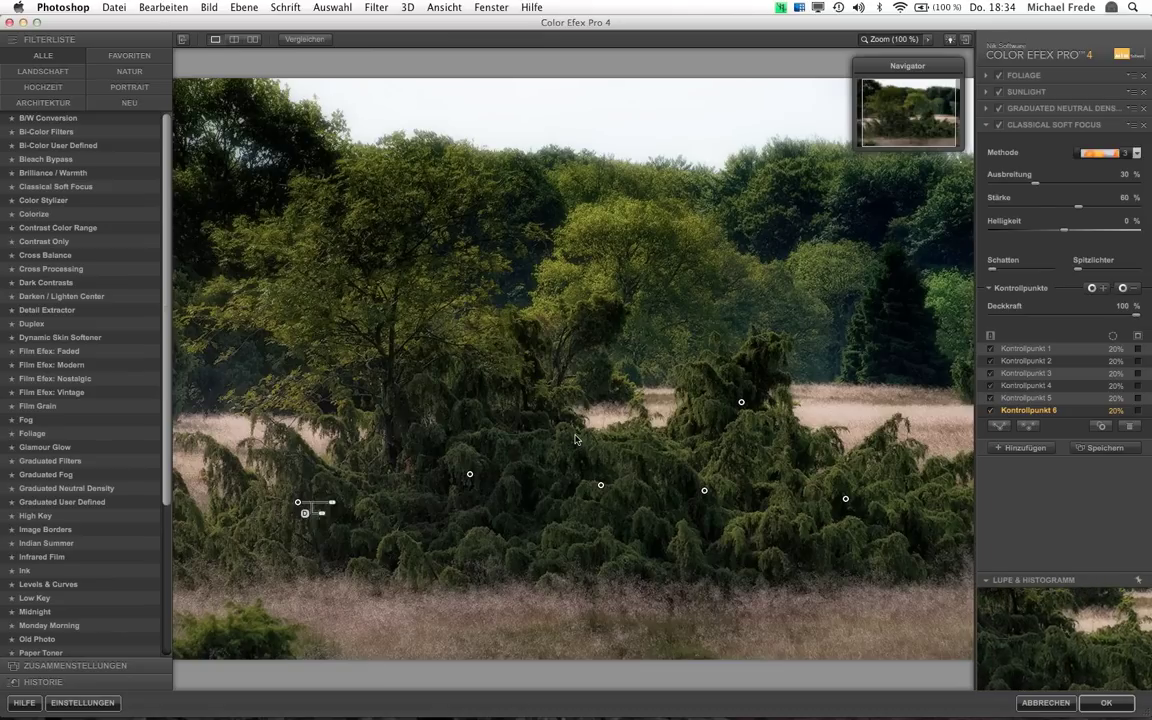
{"action": "left_click", "coordinate": [576, 438]}
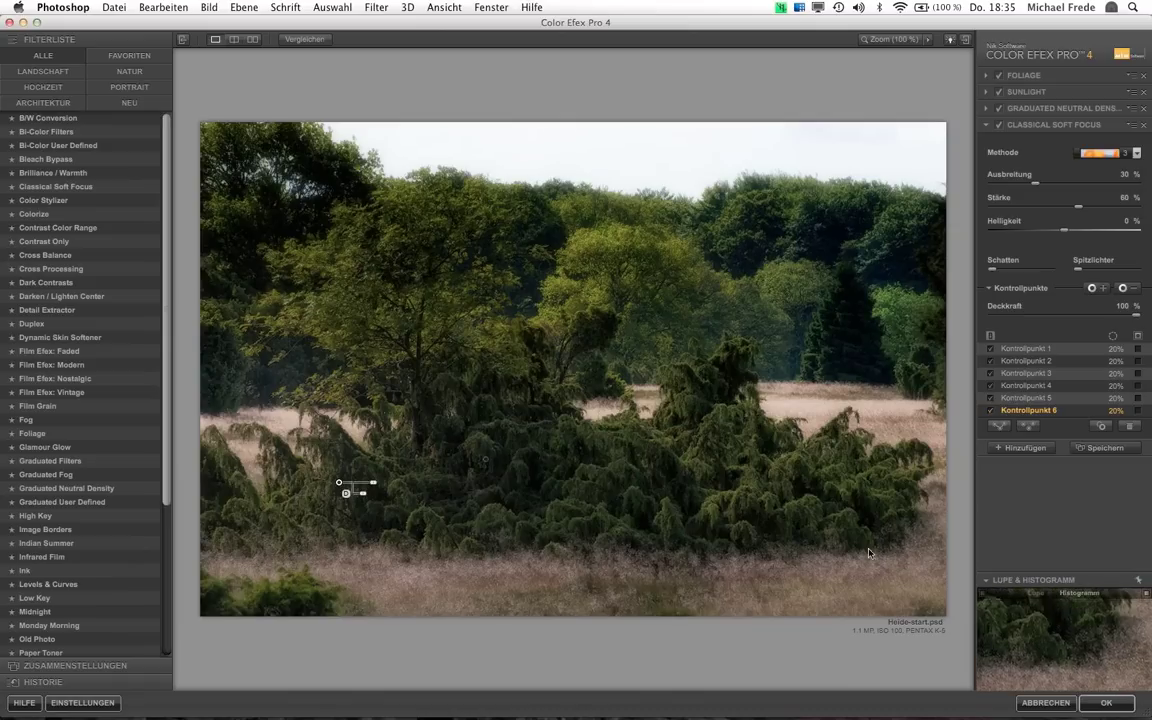
{"action": "left_click", "coordinate": [1116, 703]}
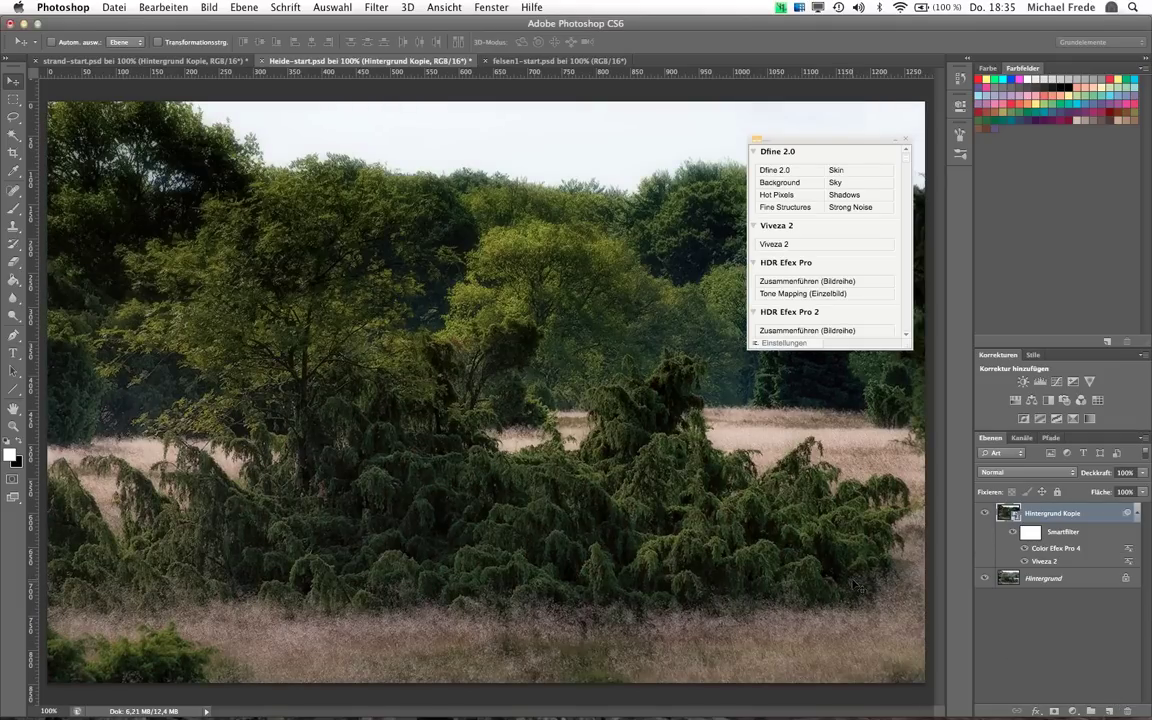
Compare the heath photo with and without the Hintergrund Kopie layer, then switch to felsen1-start
{"action": "left_click", "coordinate": [985, 515]}
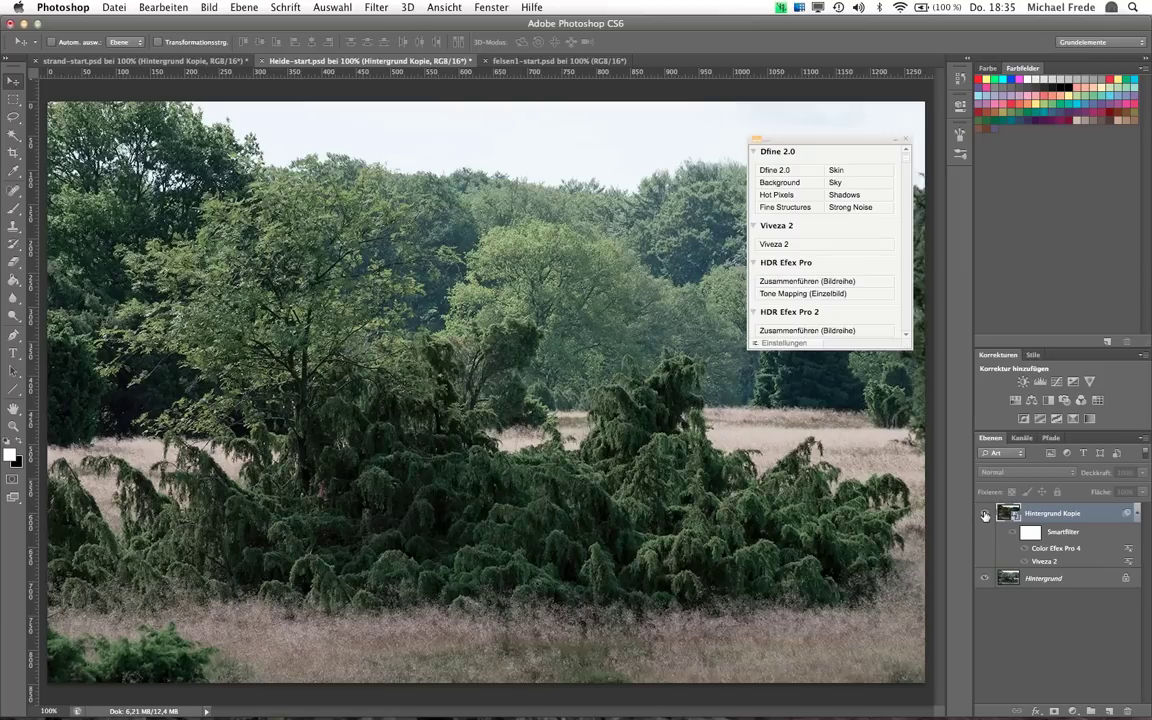
{"action": "left_click", "coordinate": [985, 515]}
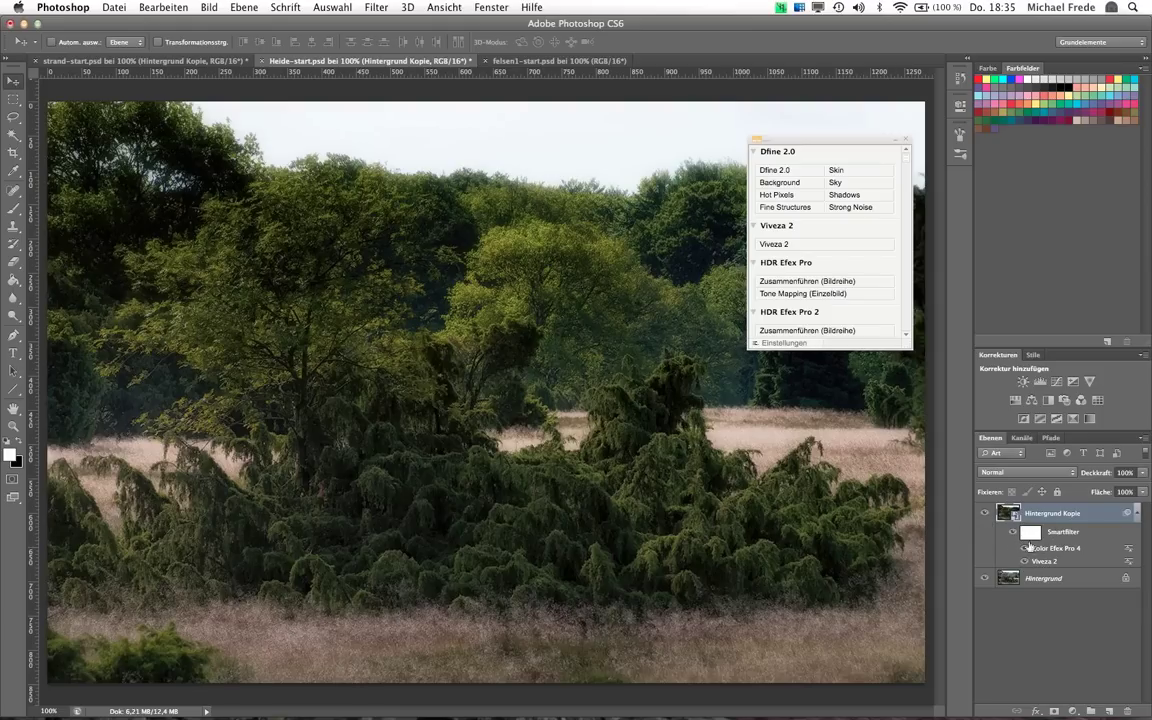
{"action": "left_click", "coordinate": [985, 514]}
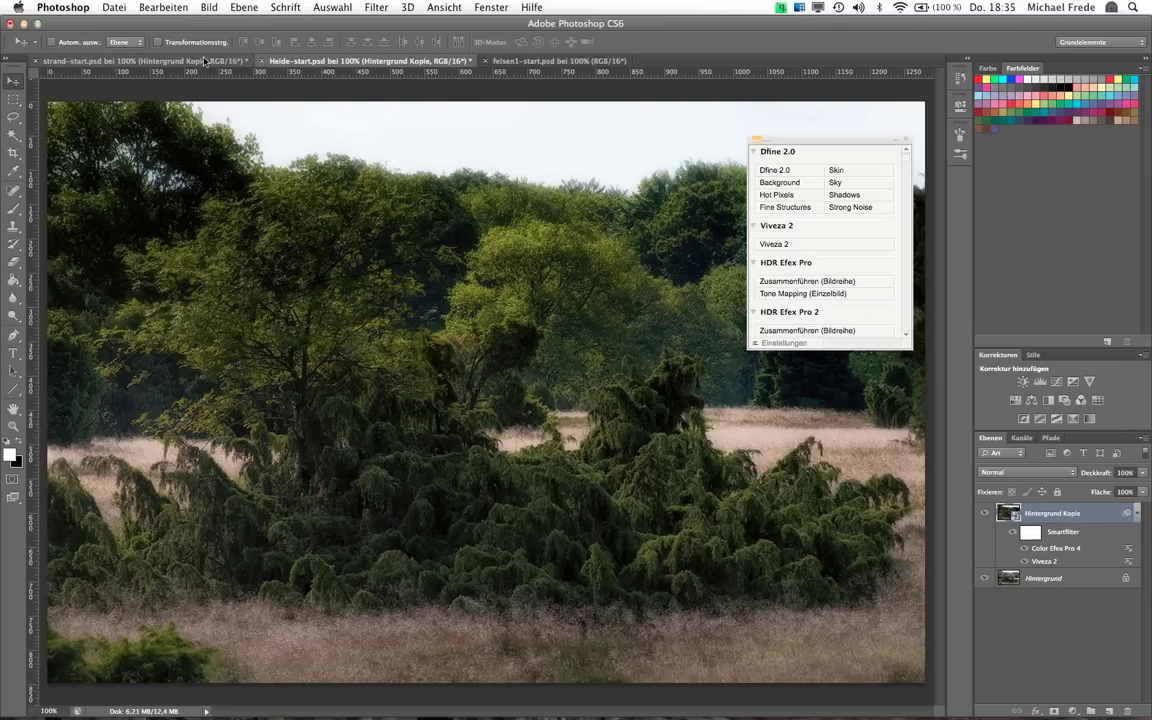
{"action": "left_click", "coordinate": [515, 62]}
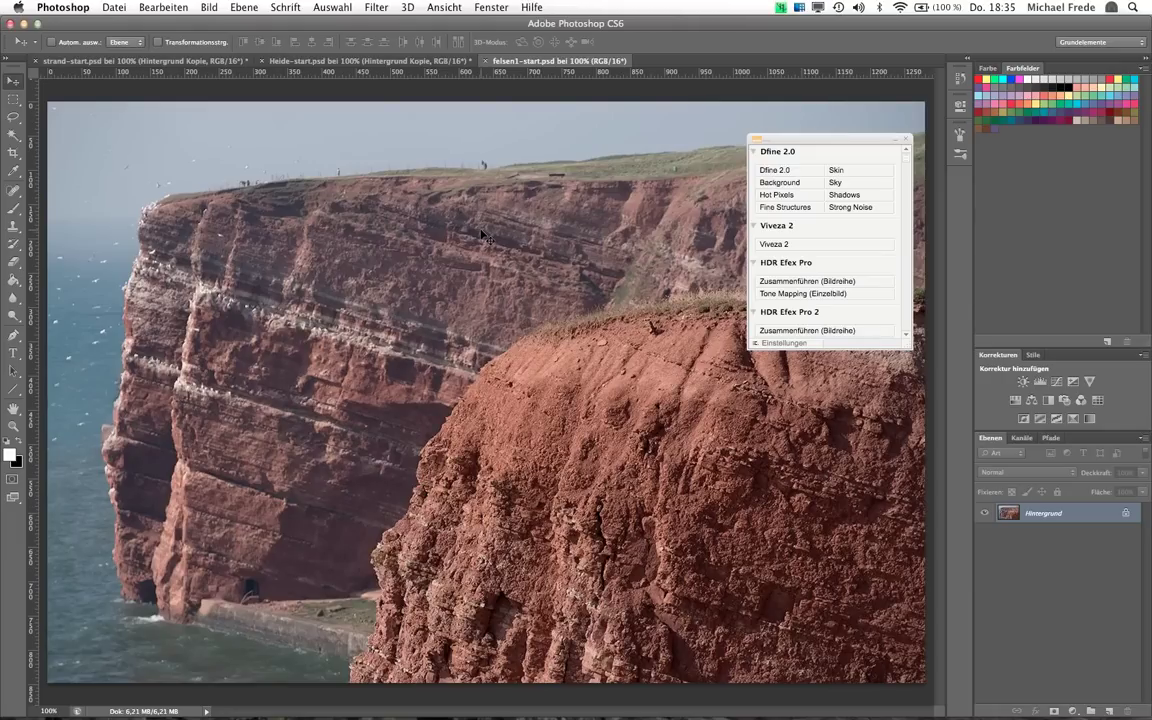
Move the Nik Selective Tool panel right, off the cliff photo, and bring up the Hintergrund layer options
{"action": "mouse_move", "coordinate": [808, 139]}
{"action": "left_mouse_down"}
{"action": "mouse_move", "coordinate": [991, 131]}
{"action": "mouse_move", "coordinate": [1024, 103]}
{"action": "left_mouse_up"}
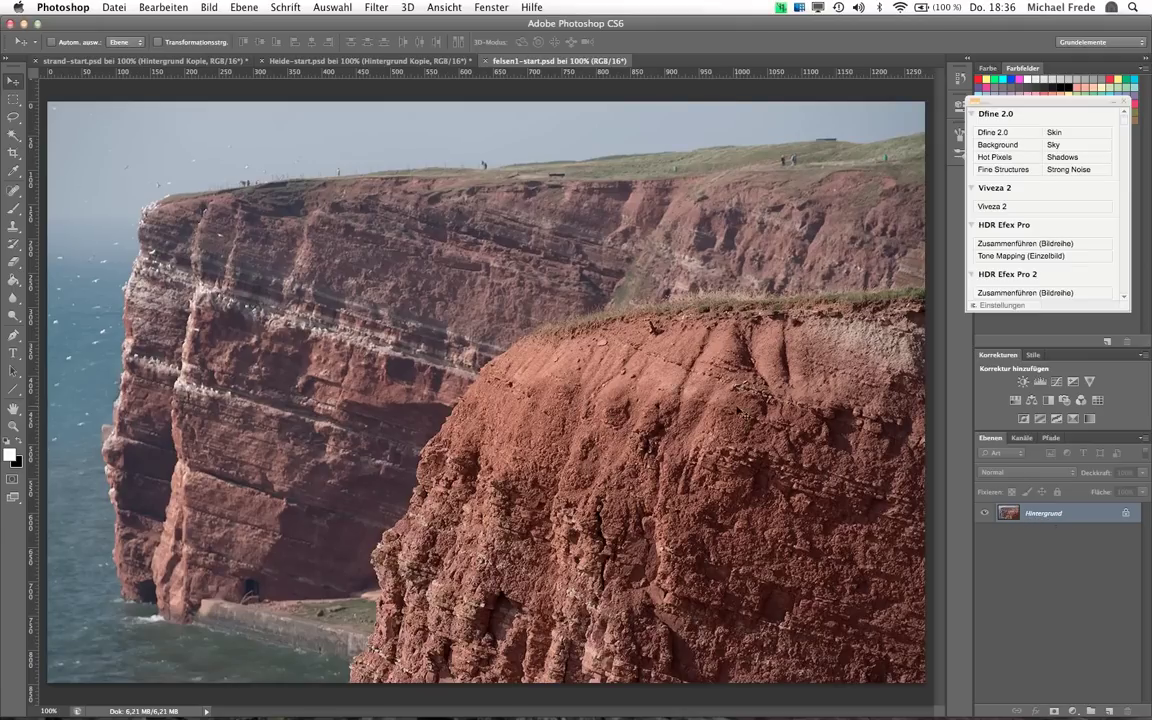
{"action": "right_click", "coordinate": [1043, 513]}
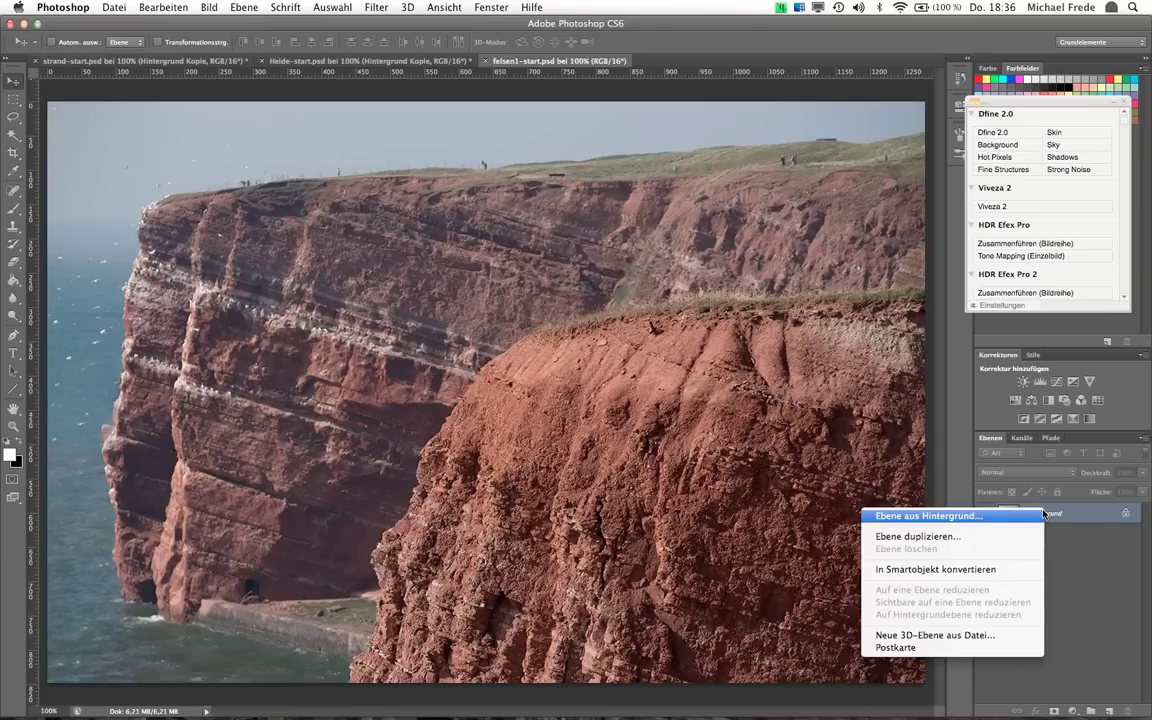
Send the cliff photo to Color Efex Pro 4 from the Nik Selective Tool panel
{"action": "key", "text": "Escape"}
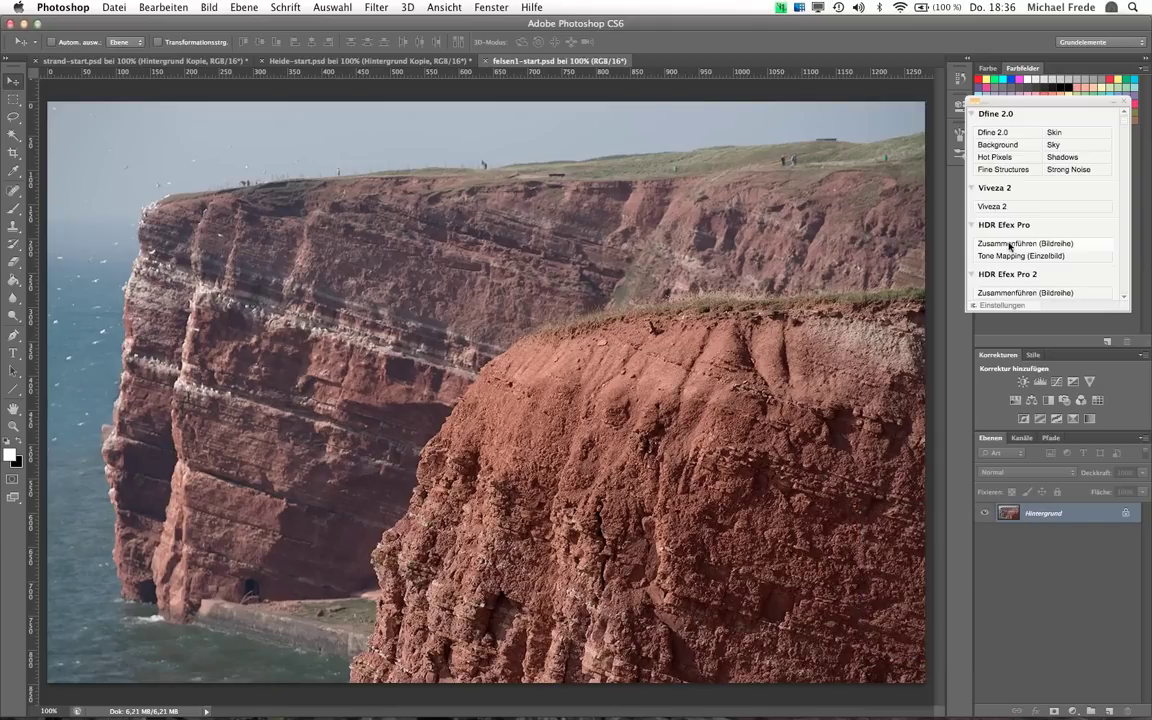
{"action": "left_click_drag", "start_coordinate": [1123, 120], "coordinate": [1118, 238]}
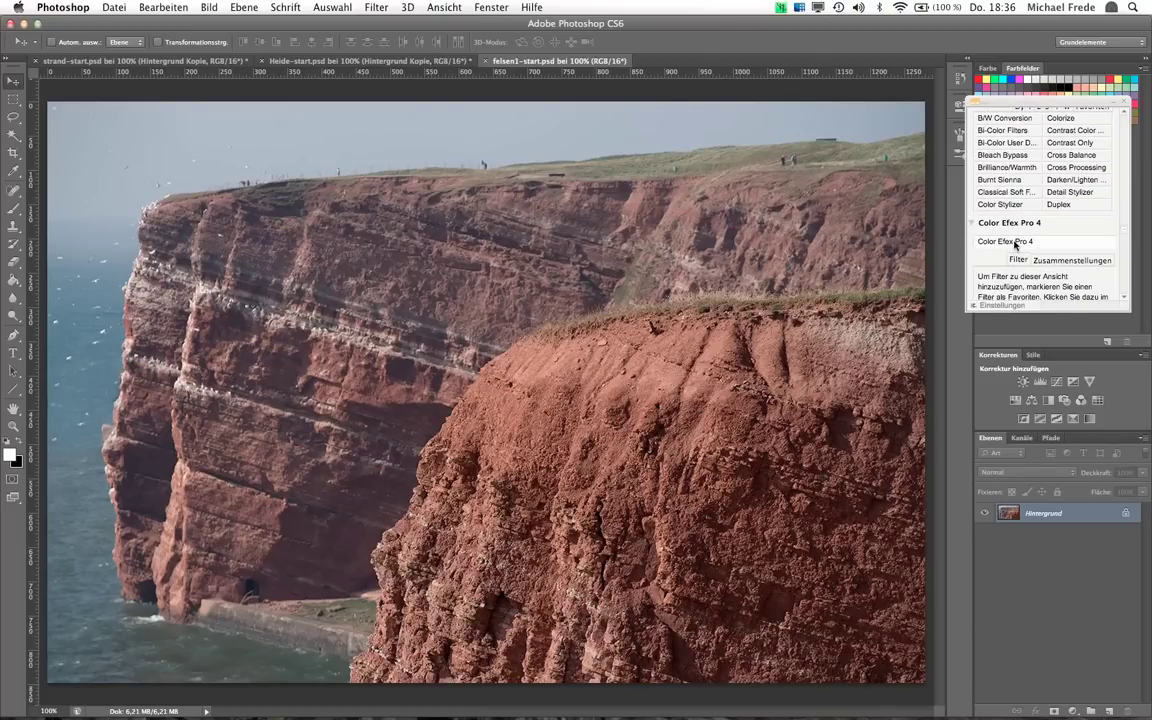
{"action": "left_click", "coordinate": [1016, 243]}
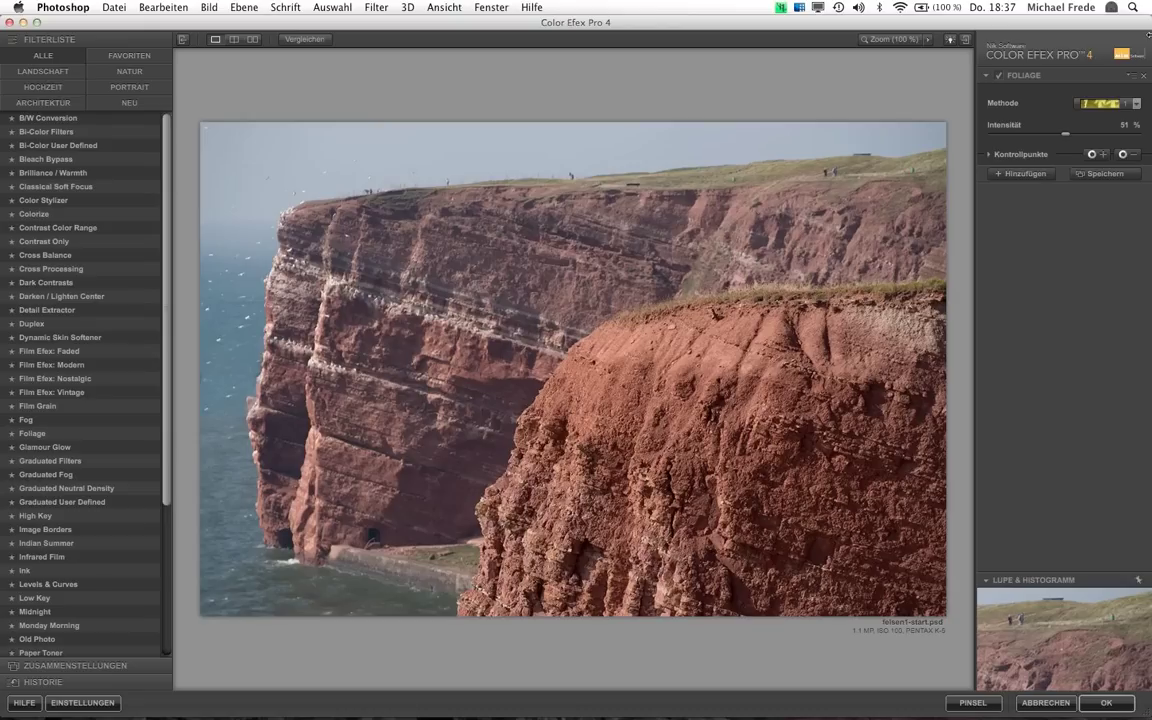
Set Foliage to Method 3 at 97 % intensity and expand its control points
{"action": "left_click", "coordinate": [1135, 104]}
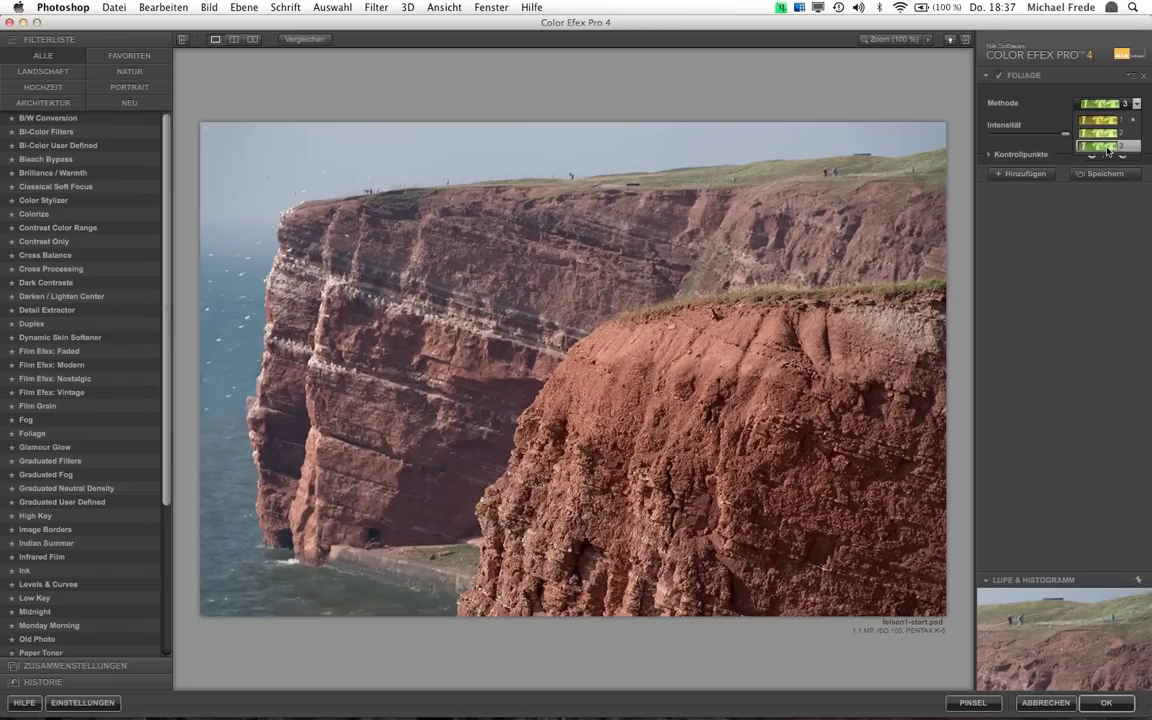
{"action": "left_click", "coordinate": [1107, 147]}
{"action": "left_click", "coordinate": [1133, 105]}
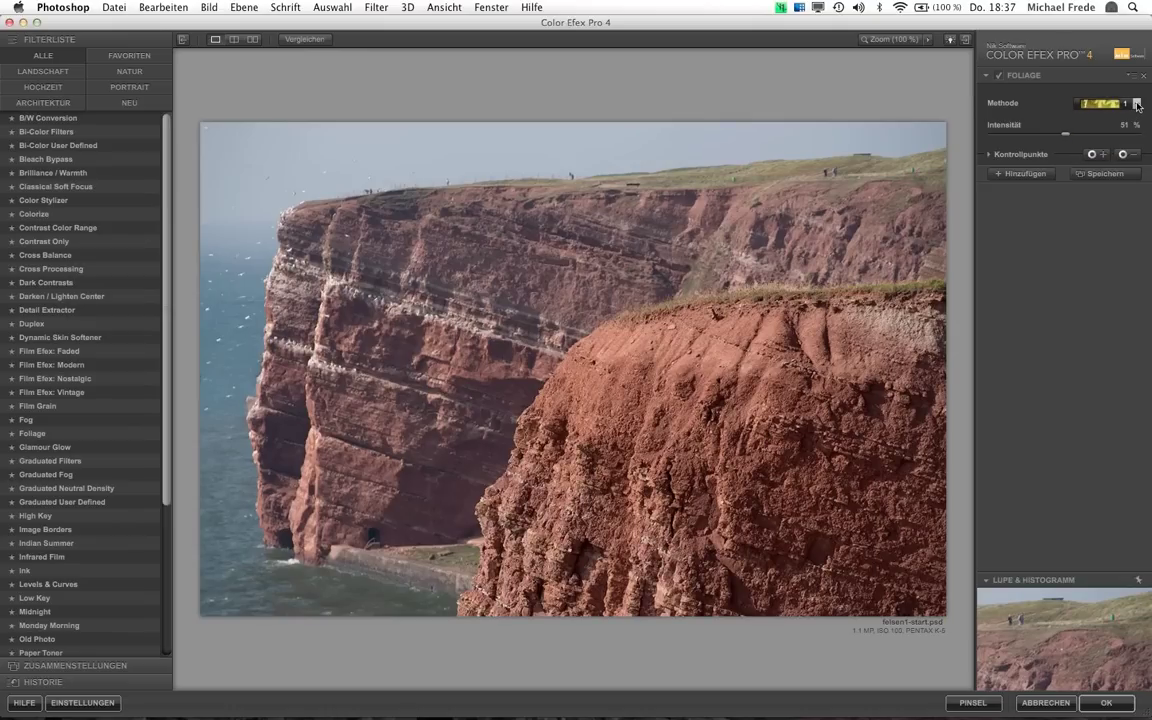
{"action": "left_click", "coordinate": [1115, 144]}
{"action": "mouse_move", "coordinate": [1068, 135]}
{"action": "left_mouse_down"}
{"action": "mouse_move", "coordinate": [1146, 142]}
{"action": "mouse_move", "coordinate": [1128, 150]}
{"action": "left_mouse_up"}
{"action": "left_click_drag", "start_coordinate": [1126, 152], "coordinate": [1141, 148]}
{"action": "left_click", "coordinate": [990, 154]}
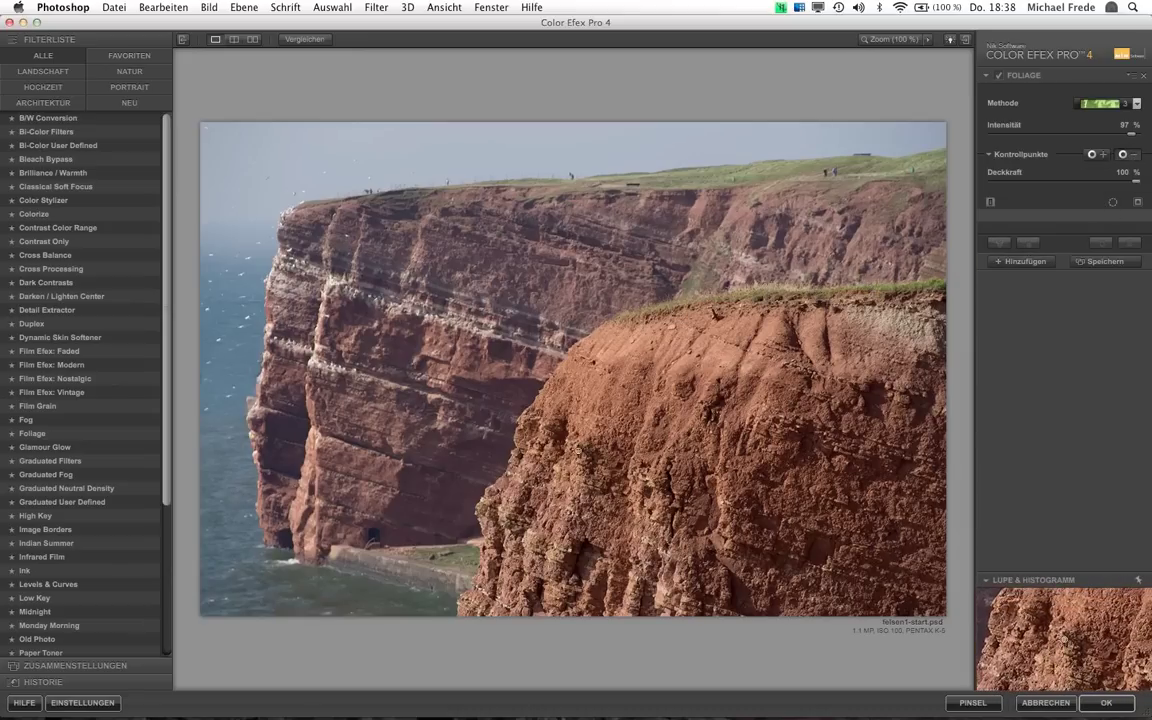
Place 37 % control points across the front rock and the lower rear cliff
{"action": "left_click", "coordinate": [581, 452]}
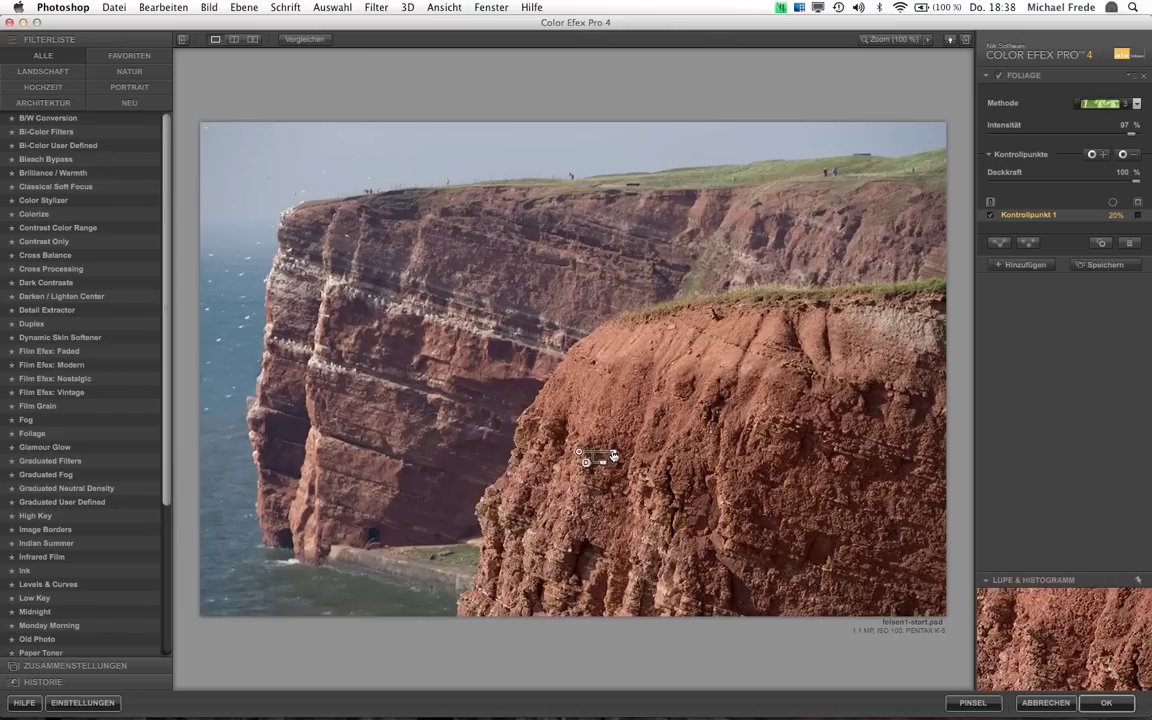
{"action": "left_click_drag", "start_coordinate": [613, 456], "coordinate": [557, 491]}
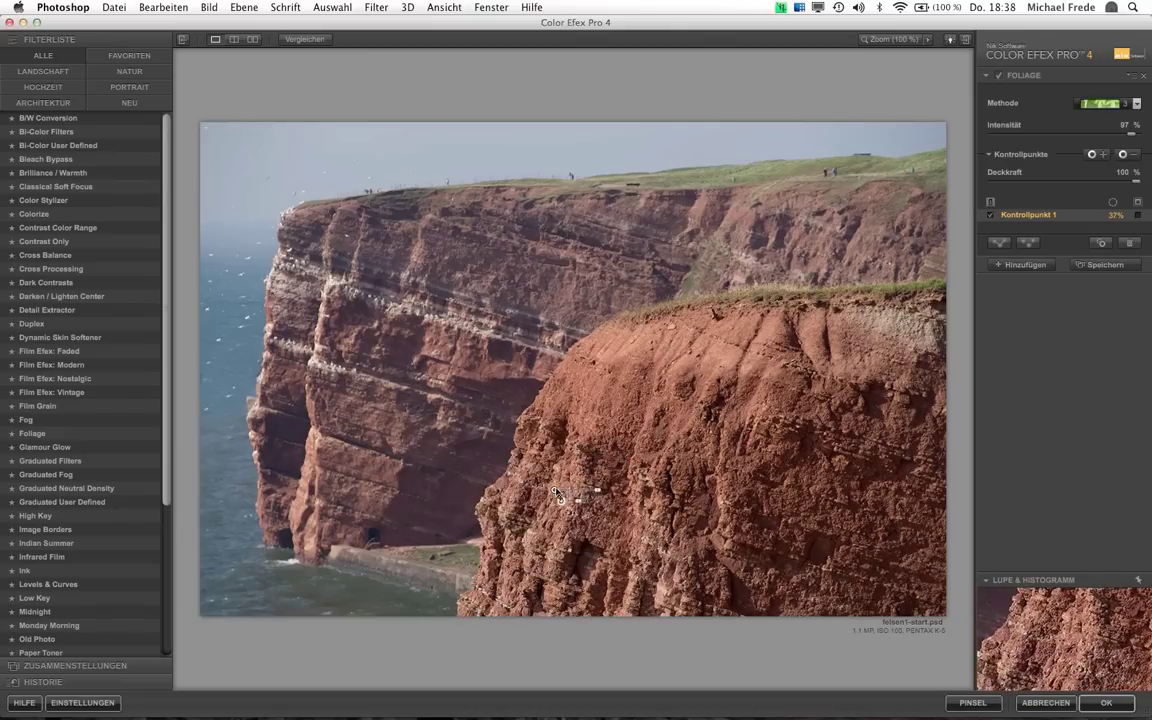
{"action": "left_click_drag", "start_coordinate": [555, 490], "coordinate": [690, 508]}
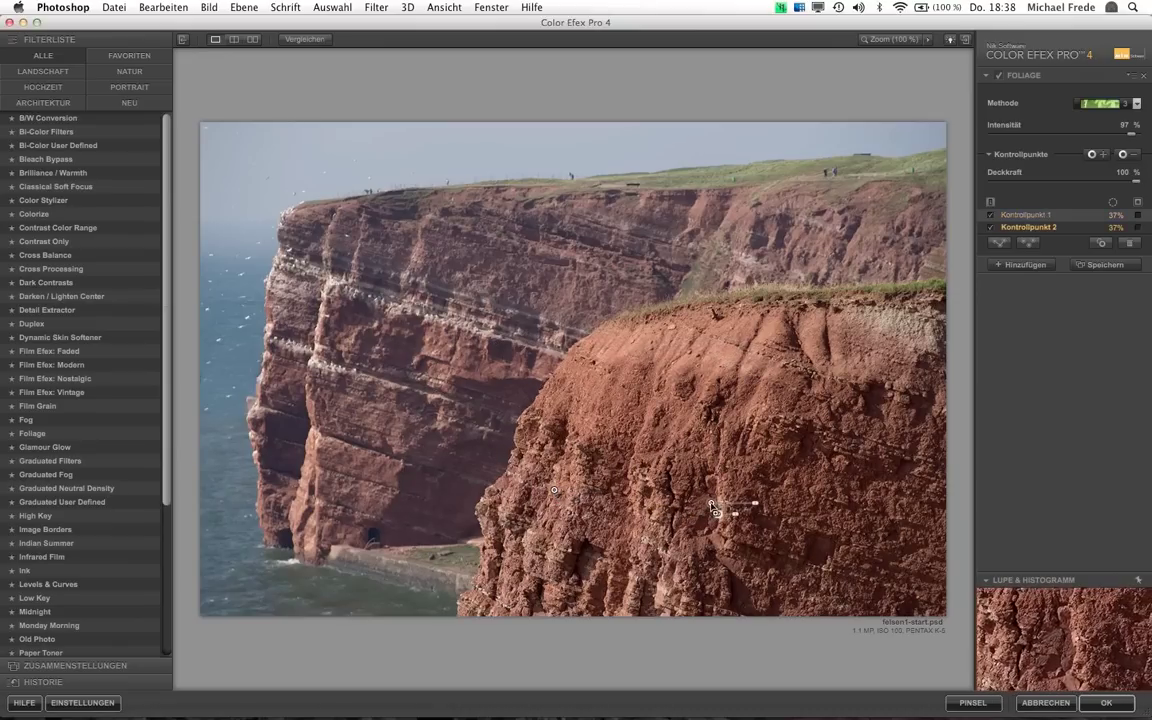
{"action": "left_click_drag", "start_coordinate": [689, 507], "coordinate": [866, 501]}
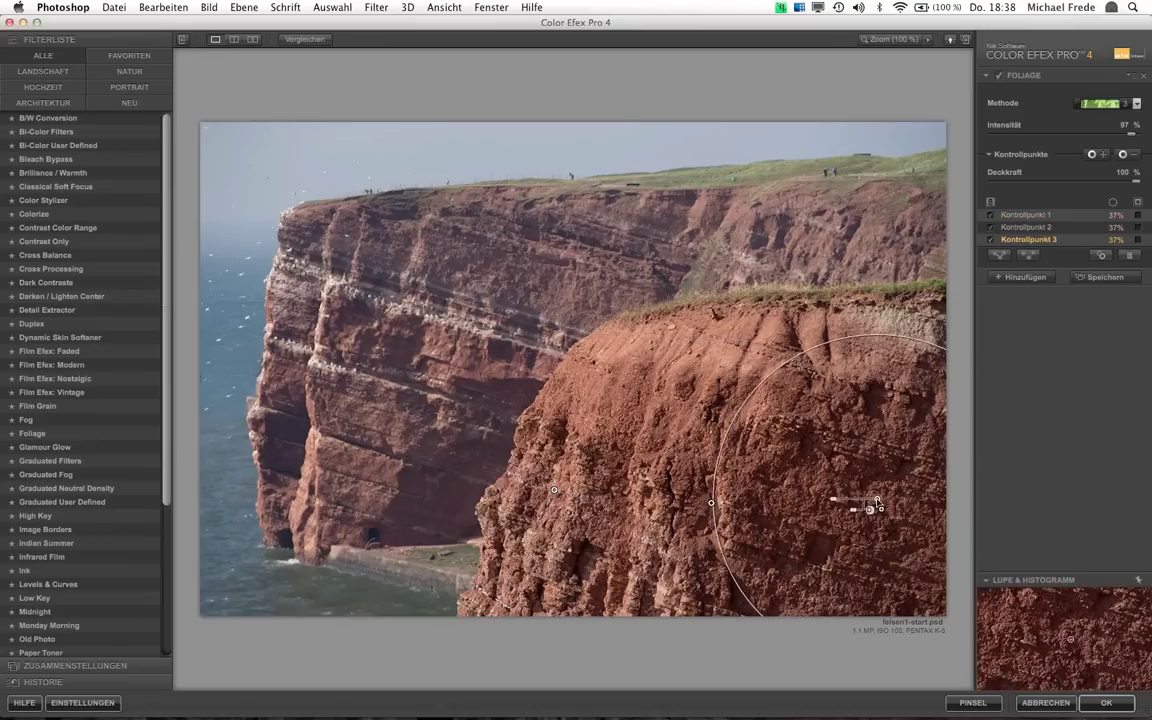
{"action": "left_click_drag", "start_coordinate": [877, 499], "coordinate": [395, 413]}
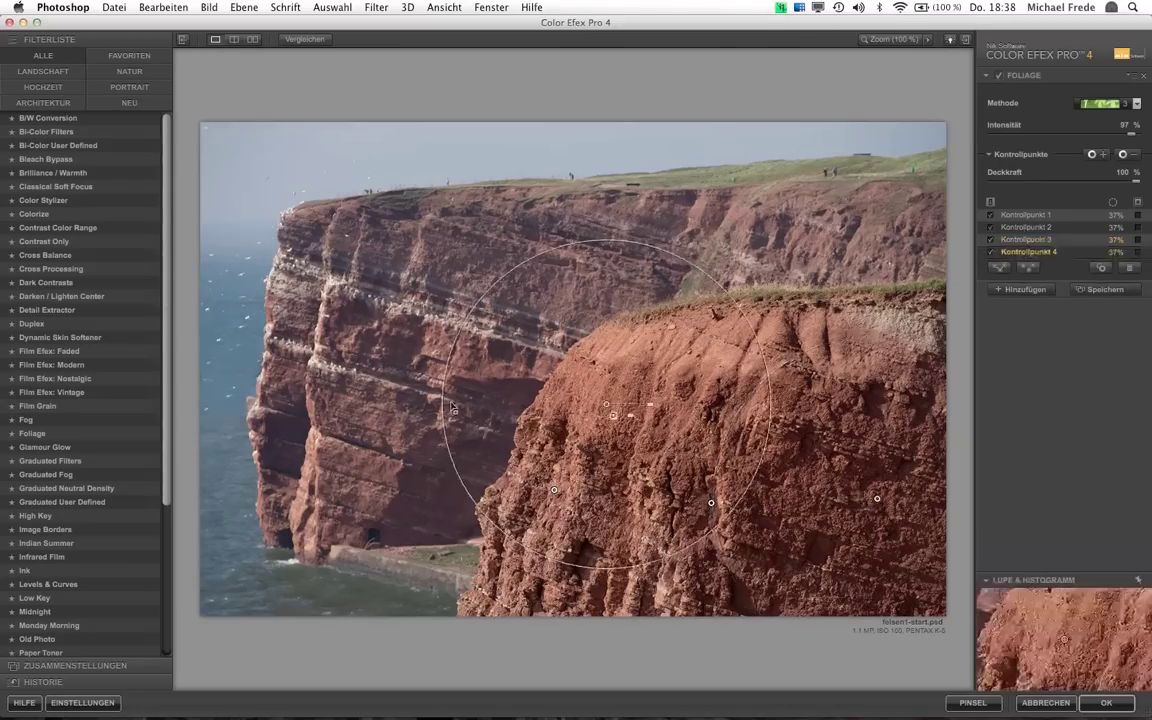
Add control points along the upper rear cliff, shrinking their radii to 15 % and 9 %
{"action": "left_click_drag", "start_coordinate": [392, 416], "coordinate": [425, 263]}
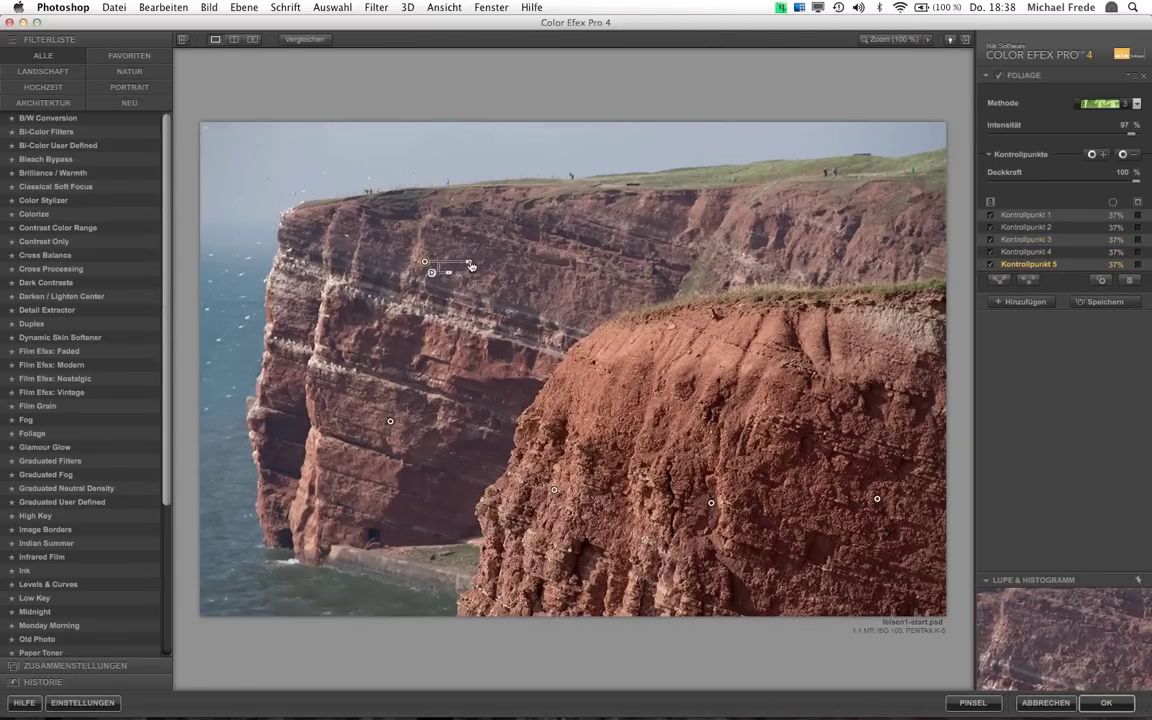
{"action": "left_click_drag", "start_coordinate": [469, 262], "coordinate": [390, 270]}
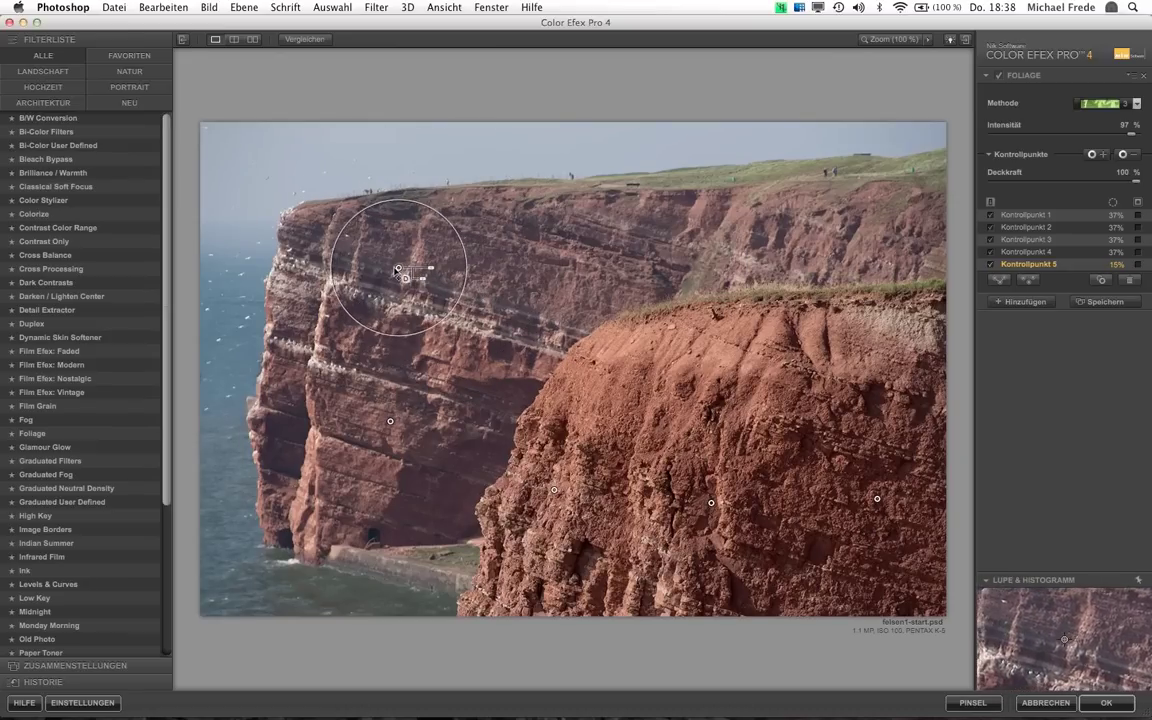
{"action": "left_click_drag", "start_coordinate": [390, 270], "coordinate": [593, 263]}
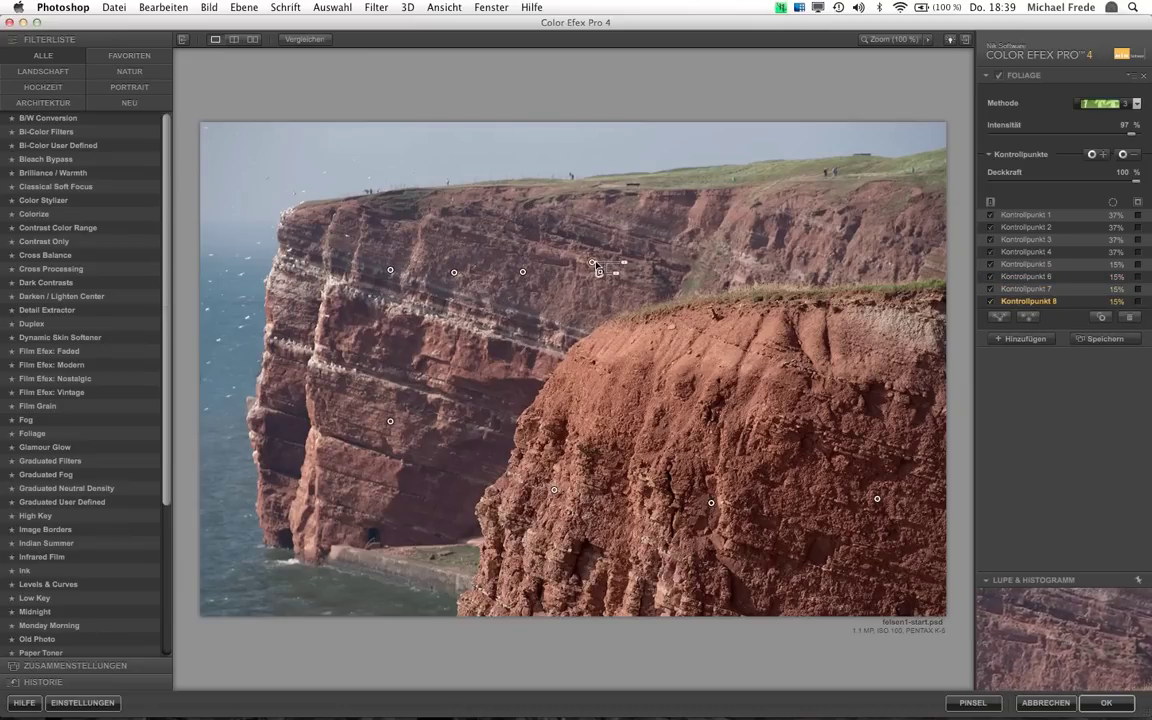
{"action": "left_click_drag", "start_coordinate": [597, 265], "coordinate": [839, 251]}
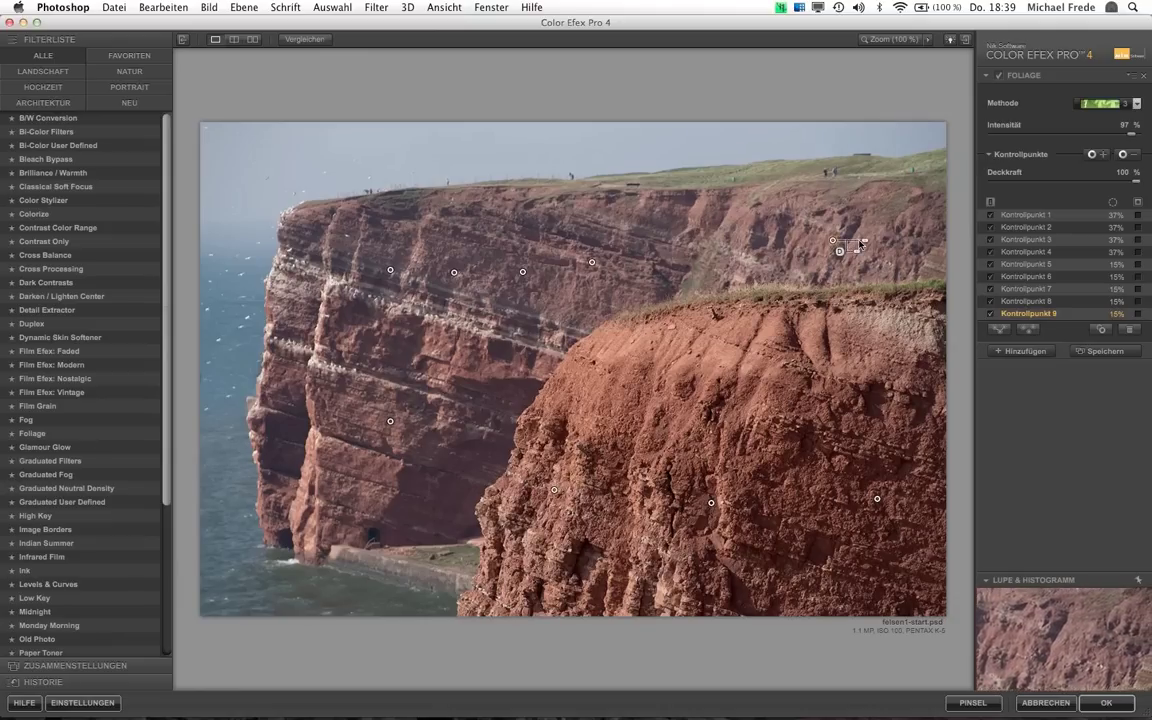
{"action": "left_click_drag", "start_coordinate": [862, 243], "coordinate": [863, 244]}
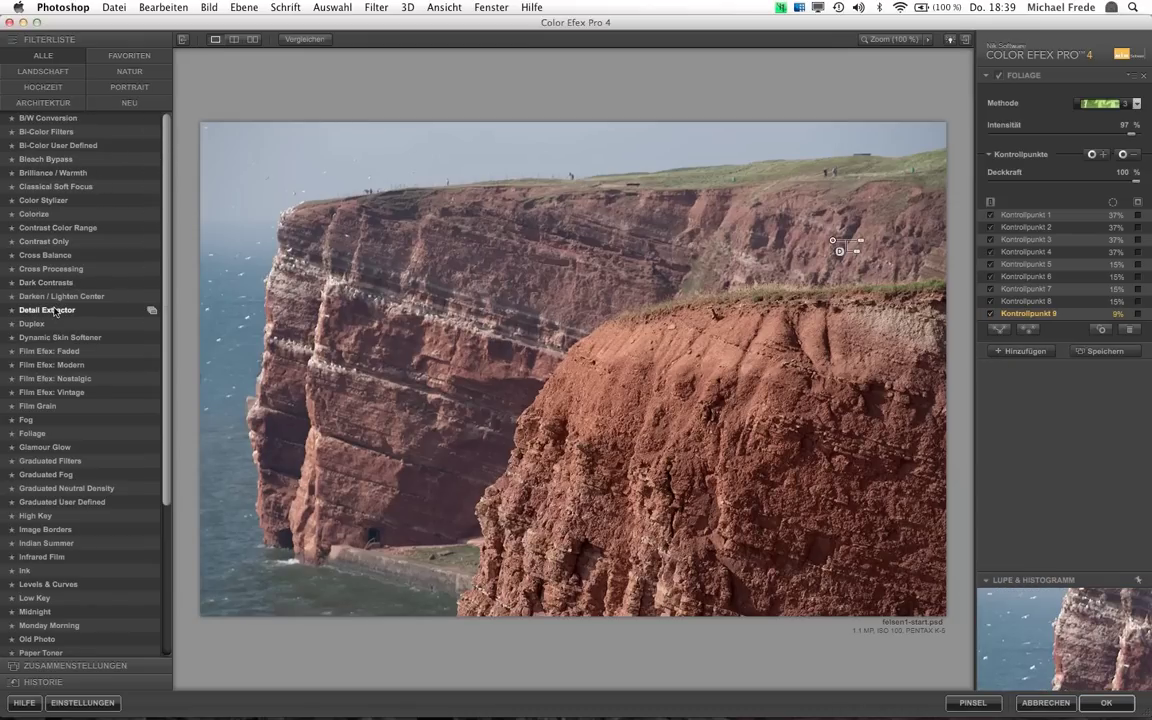
Try Detail Extractor, then revert to the last Foliage-only state in Historie
{"action": "left_click", "coordinate": [55, 311]}
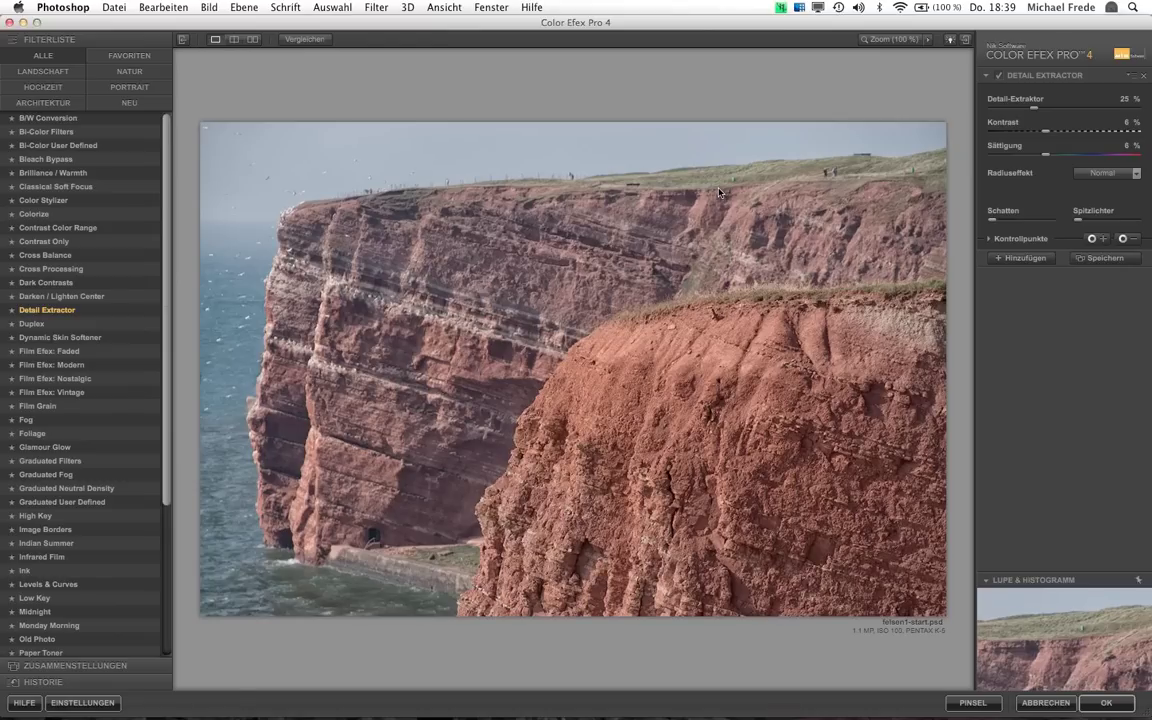
{"action": "left_click", "coordinate": [44, 683]}
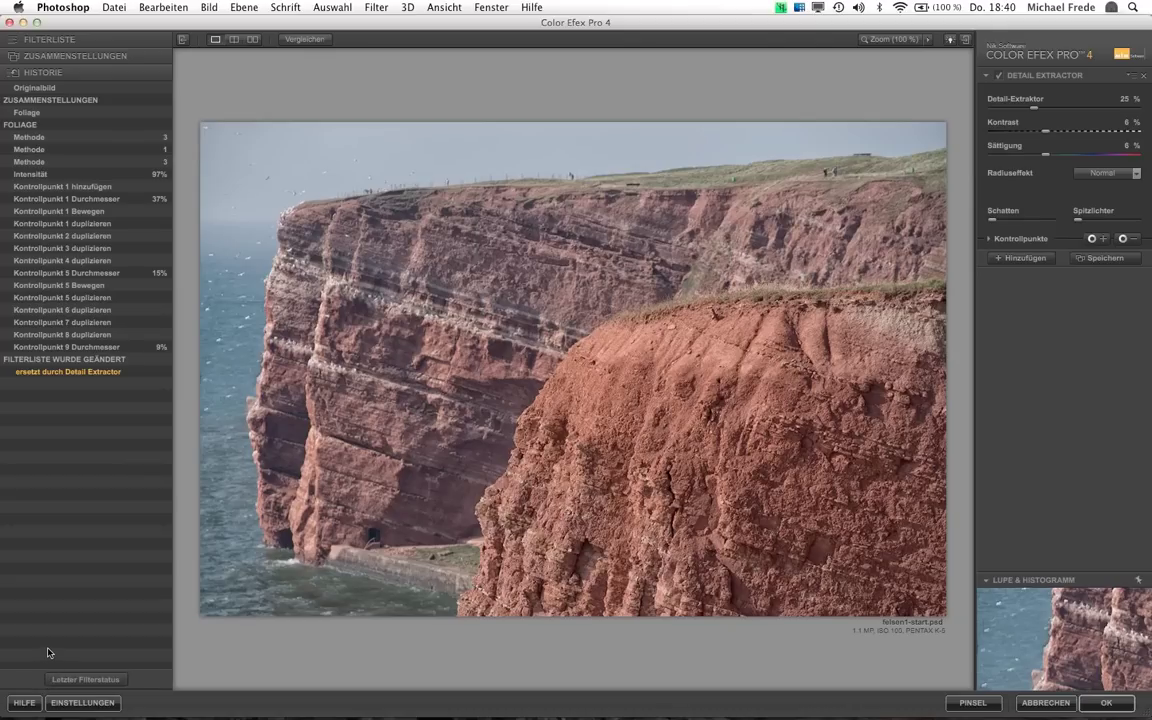
{"action": "left_click", "coordinate": [68, 347]}
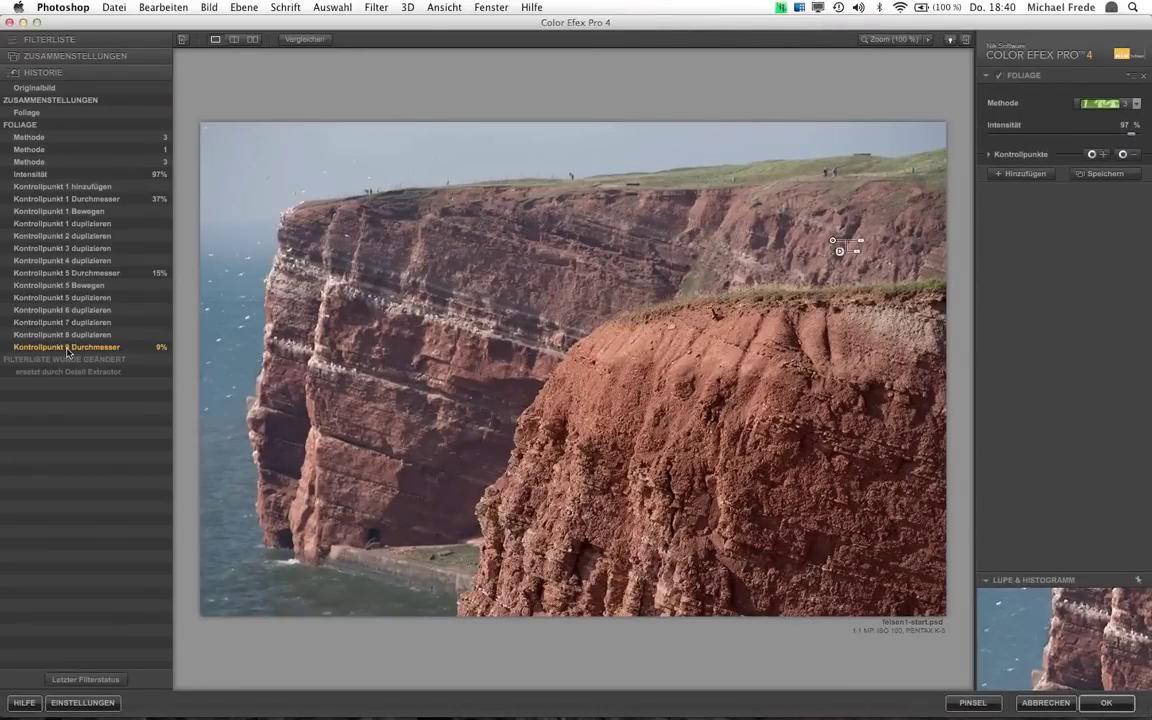
Bring back the filter list and add an empty second filter slot below Foliage
{"action": "left_click", "coordinate": [45, 56]}
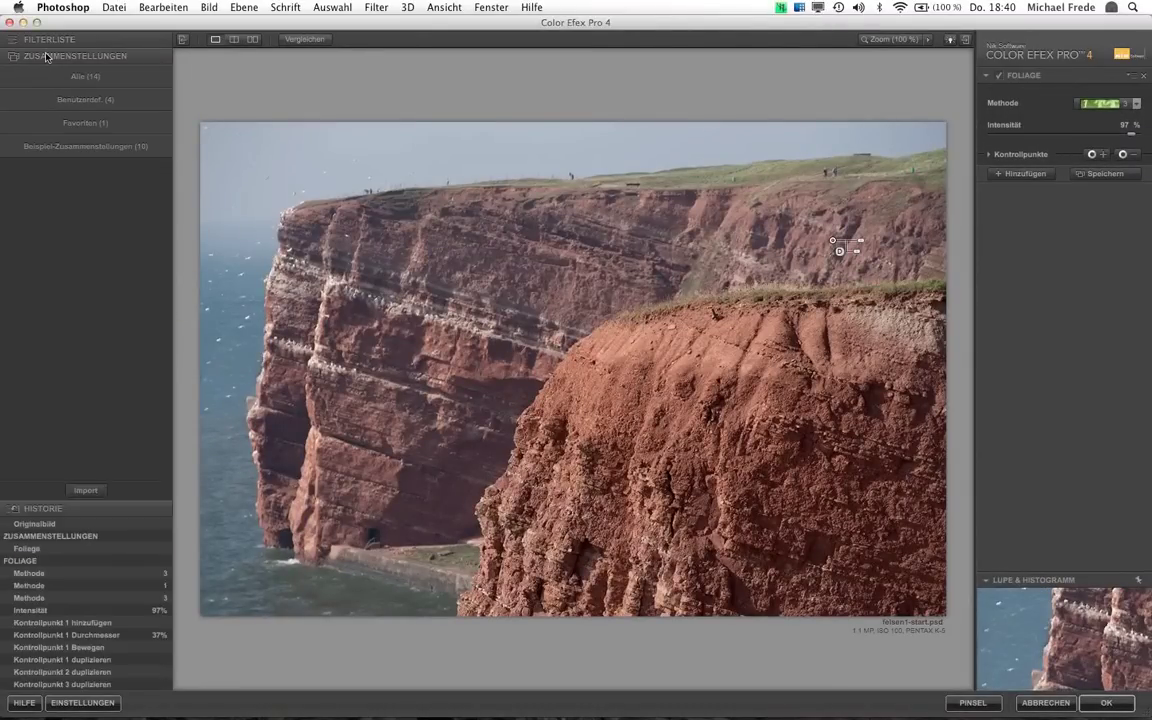
{"action": "left_click", "coordinate": [19, 41]}
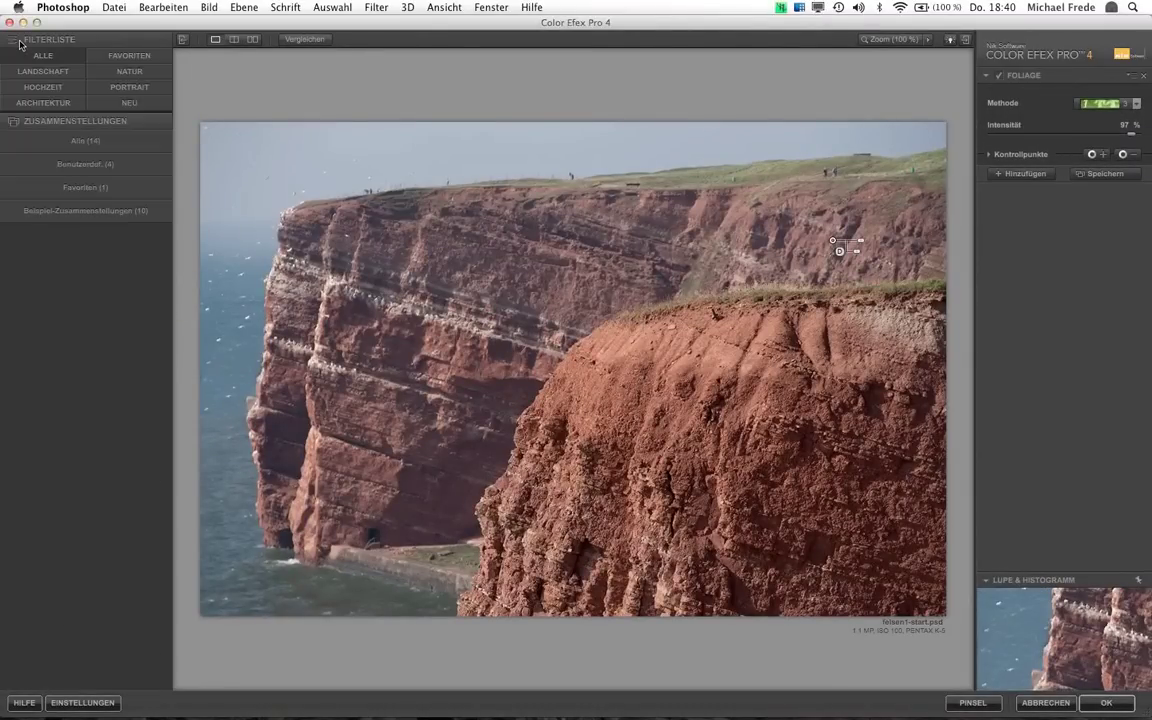
{"action": "left_click", "coordinate": [1028, 174]}
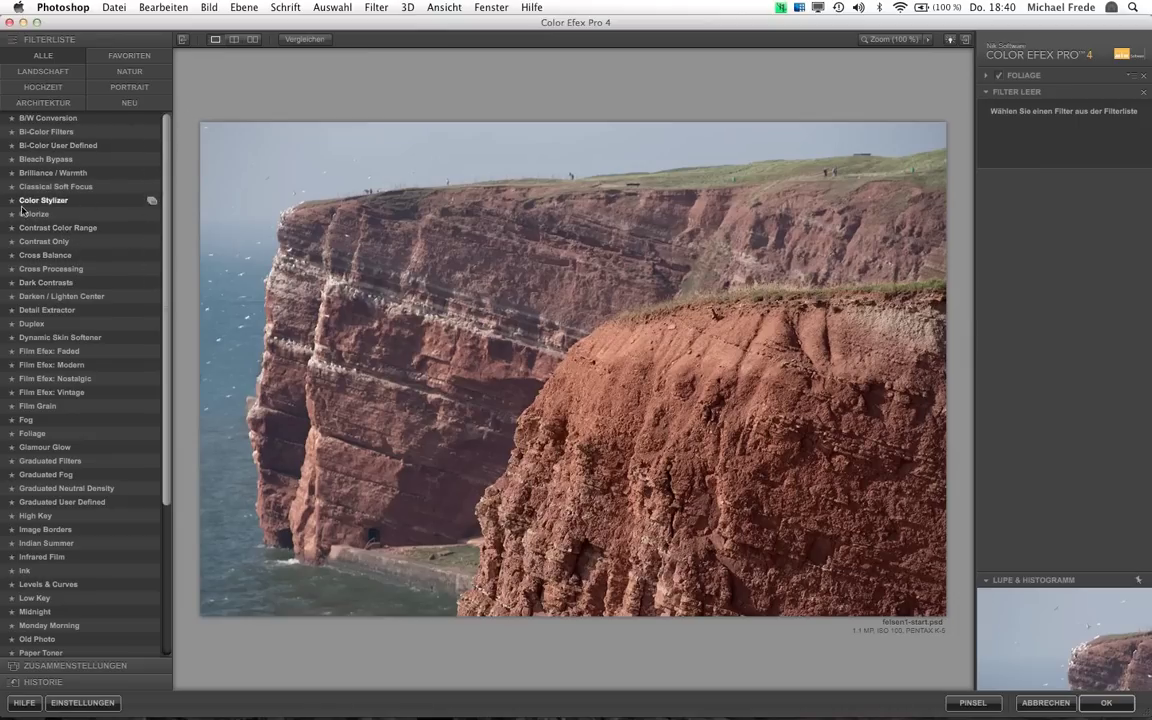
Apply Detail Extractor with Radiuseffekt Fein and 55% strength, and show its control points
{"action": "left_click", "coordinate": [50, 311]}
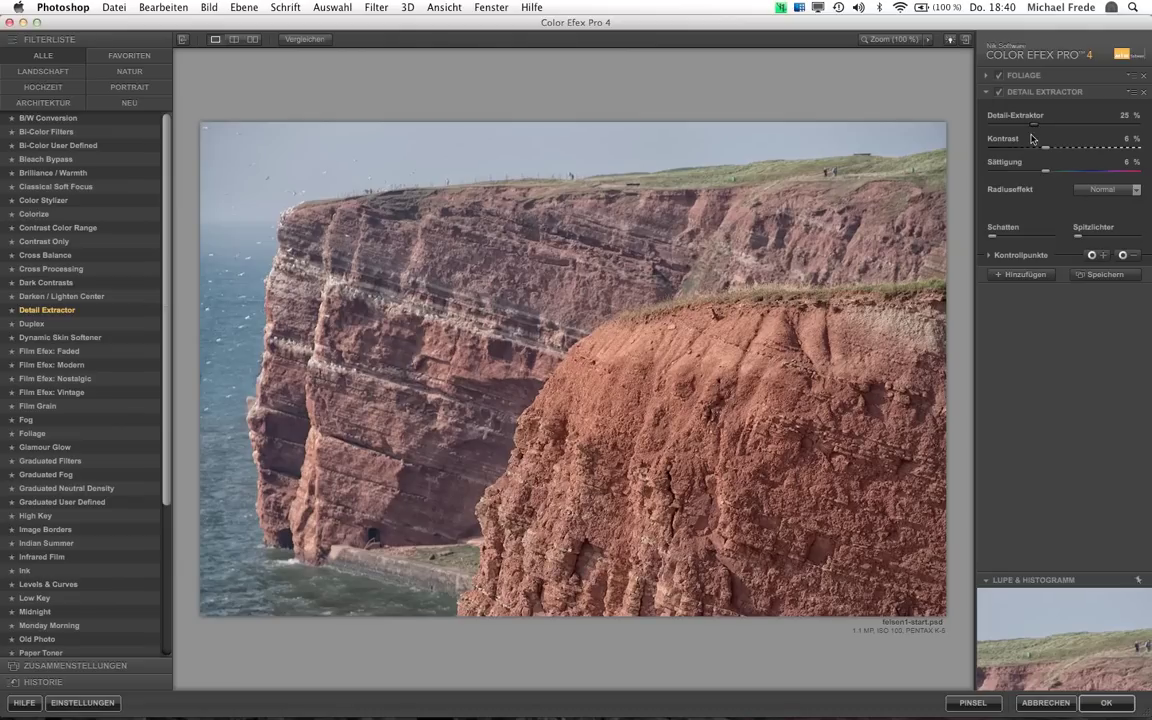
{"action": "mouse_move", "coordinate": [997, 238]}
{"action": "left_mouse_down"}
{"action": "mouse_move", "coordinate": [1040, 242]}
{"action": "mouse_move", "coordinate": [992, 238]}
{"action": "left_mouse_up"}
{"action": "left_click", "coordinate": [1110, 189]}
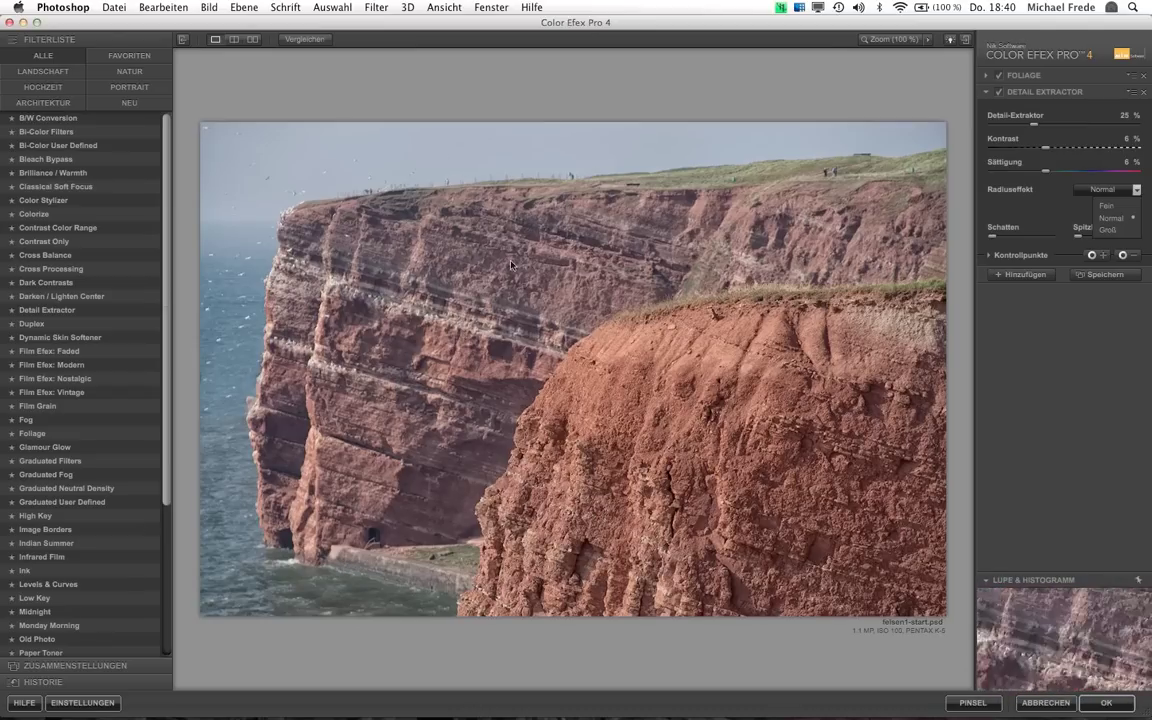
{"action": "left_click", "coordinate": [1106, 205]}
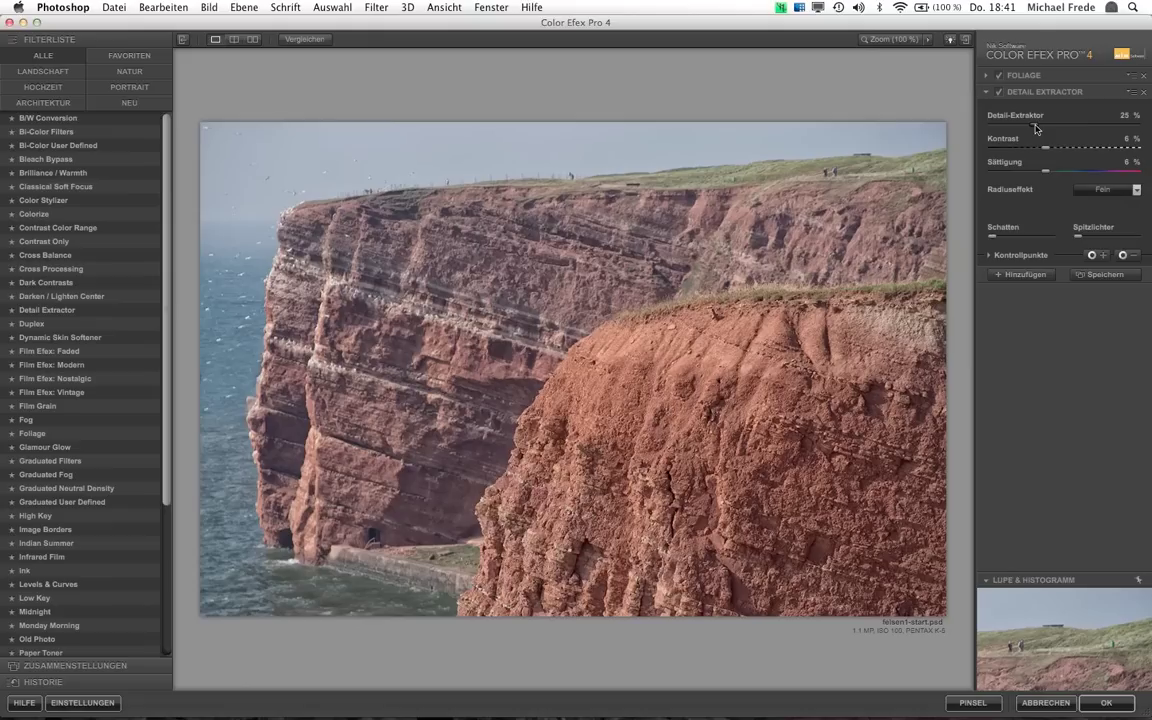
{"action": "left_click_drag", "start_coordinate": [1037, 128], "coordinate": [1079, 135]}
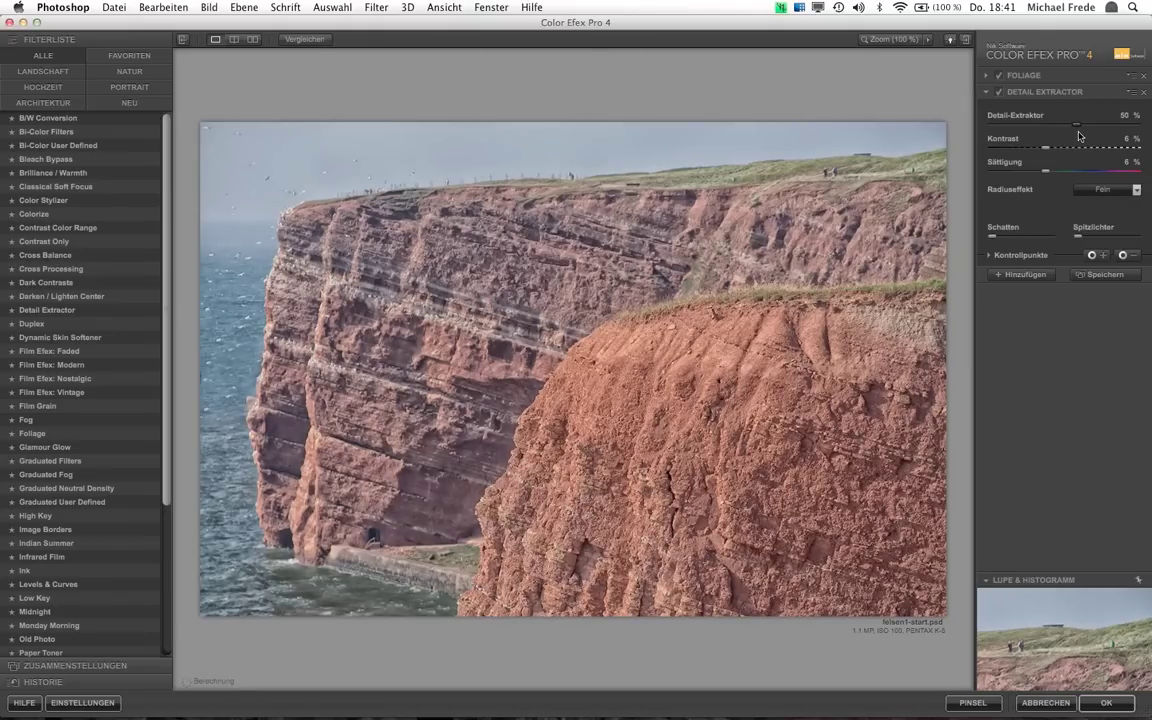
{"action": "left_click_drag", "start_coordinate": [1079, 135], "coordinate": [1090, 134]}
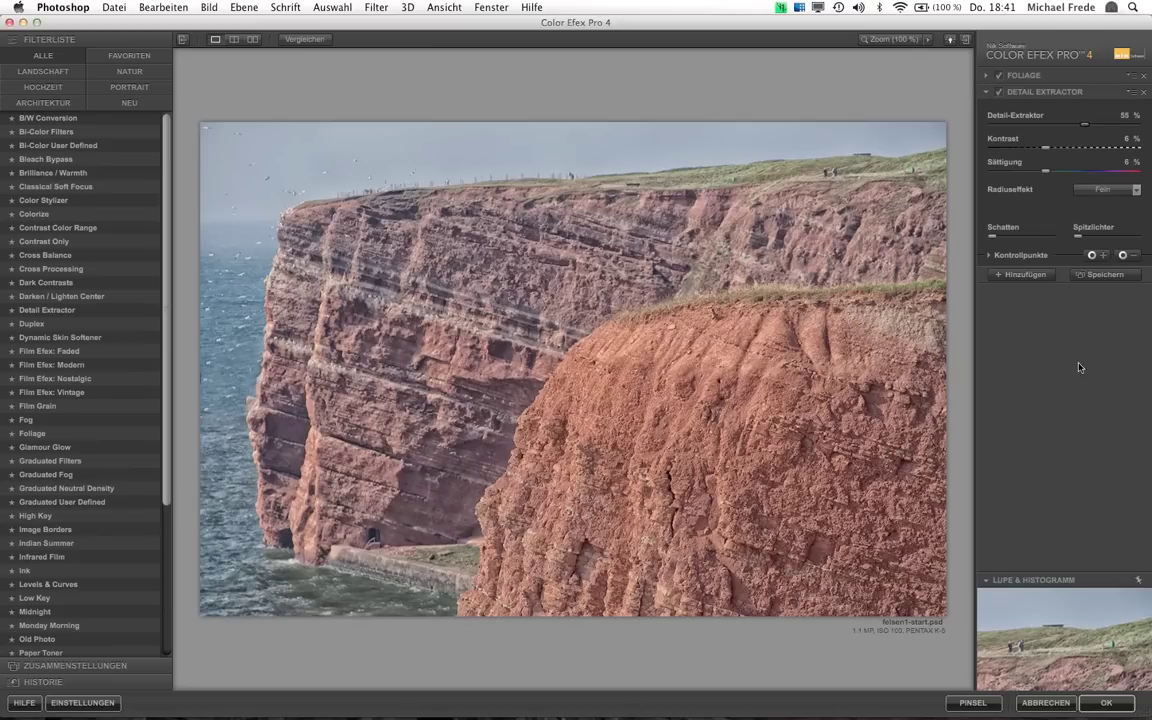
{"action": "left_click", "coordinate": [990, 256]}
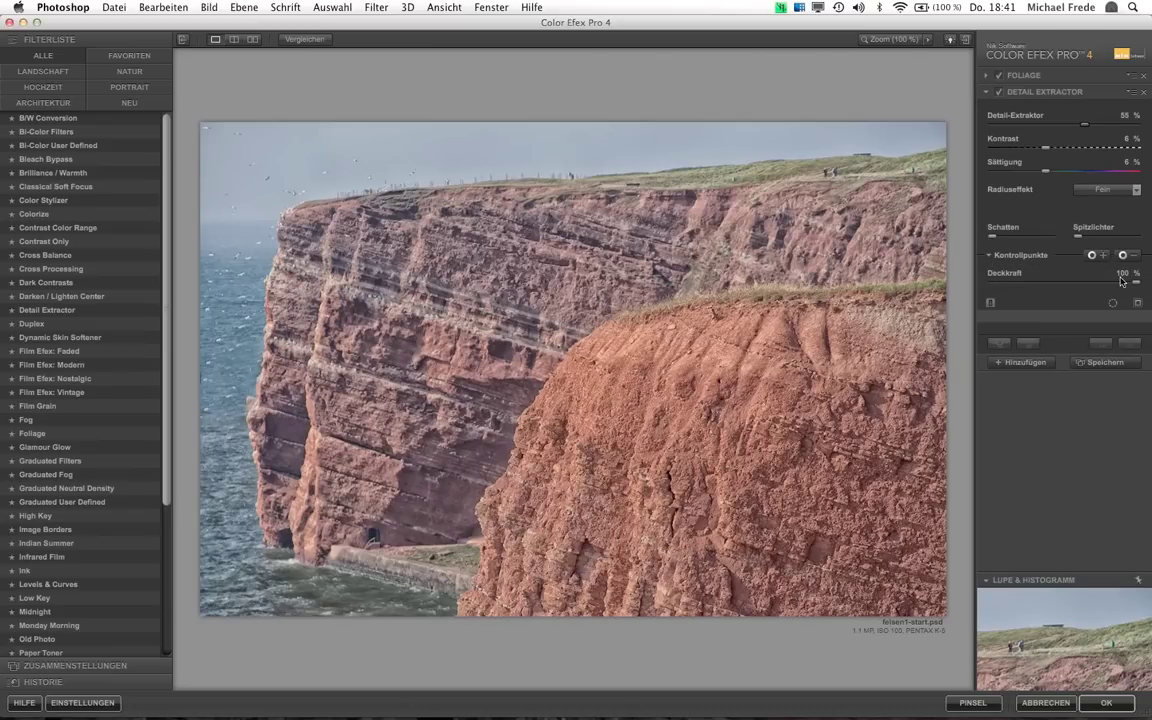
Drop Detail Extractor opacity to 0% and place a first control point on the front cliff
{"action": "left_click_drag", "start_coordinate": [1137, 285], "coordinate": [990, 303]}
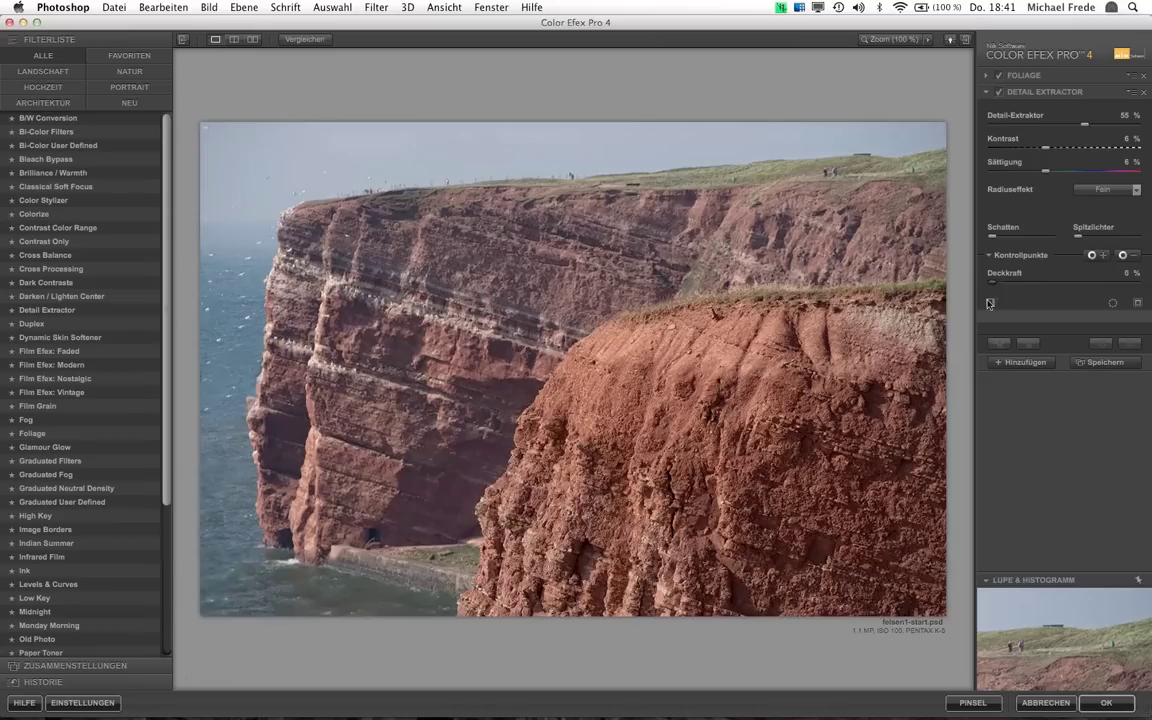
{"action": "left_click", "coordinate": [1105, 255]}
{"action": "left_click", "coordinate": [618, 466]}
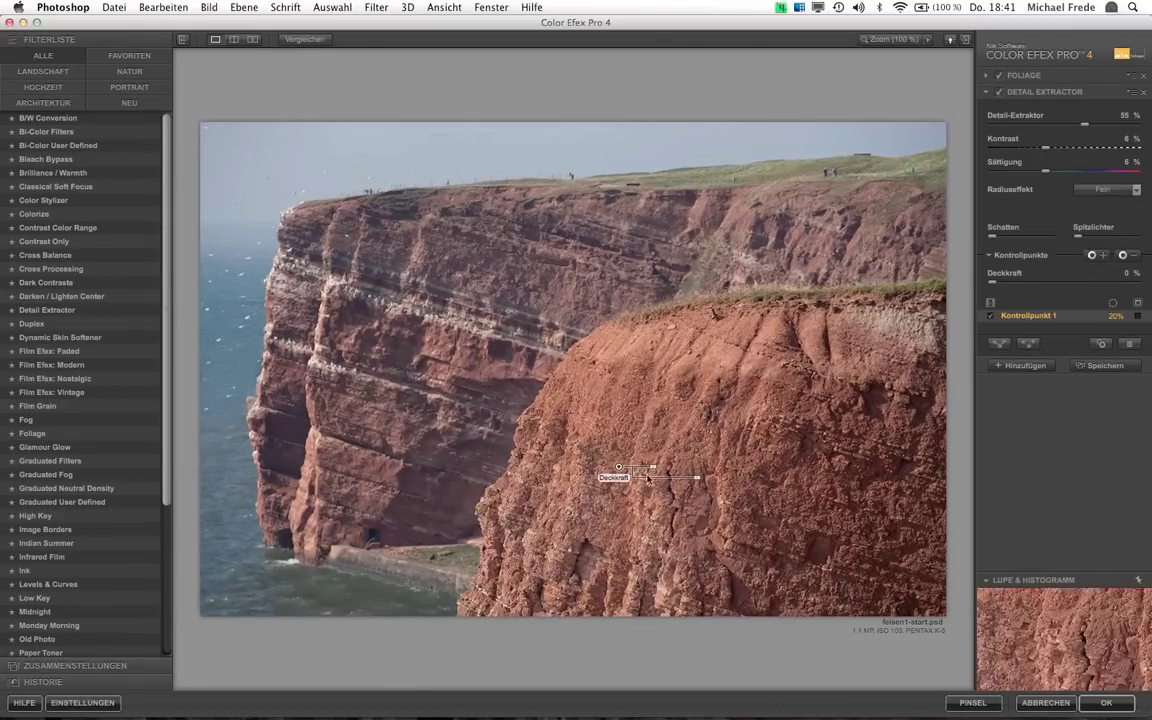
{"action": "mouse_move", "coordinate": [618, 466]}
{"action": "left_mouse_down"}
{"action": "mouse_move", "coordinate": [588, 512]}
{"action": "mouse_move", "coordinate": [565, 520]}
{"action": "left_mouse_up"}
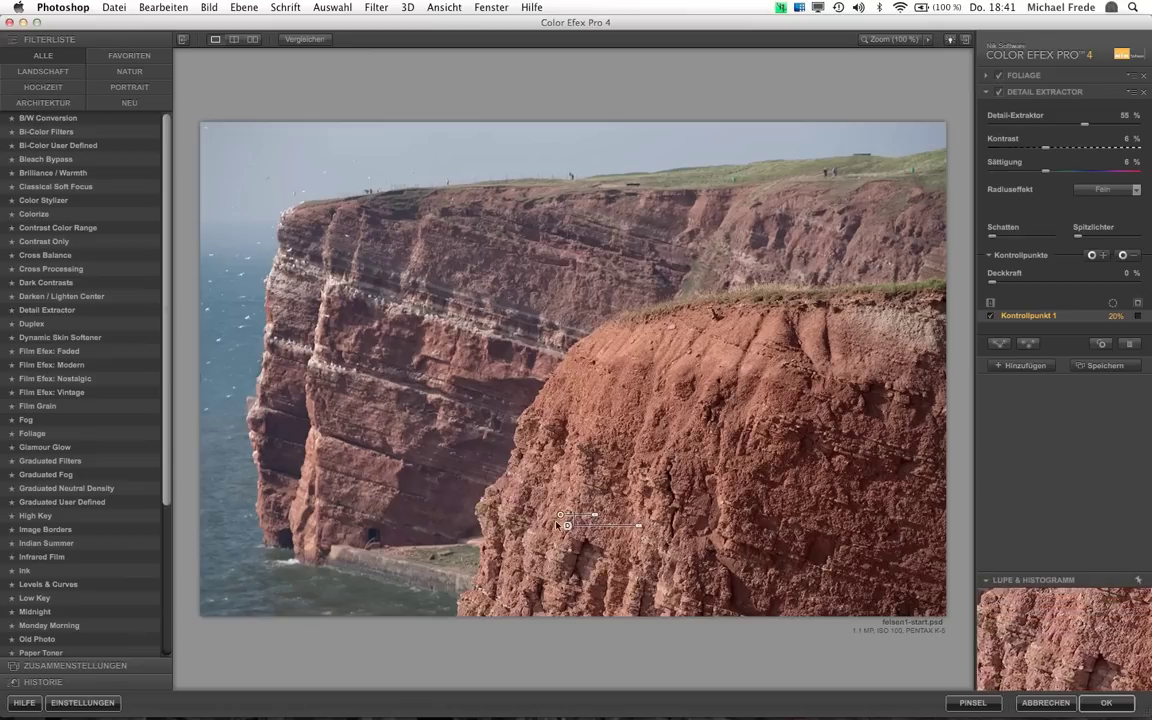
{"action": "mouse_move", "coordinate": [565, 522]}
{"action": "left_mouse_down"}
{"action": "mouse_move", "coordinate": [707, 549]}
{"action": "mouse_move", "coordinate": [562, 530]}
{"action": "left_mouse_up"}
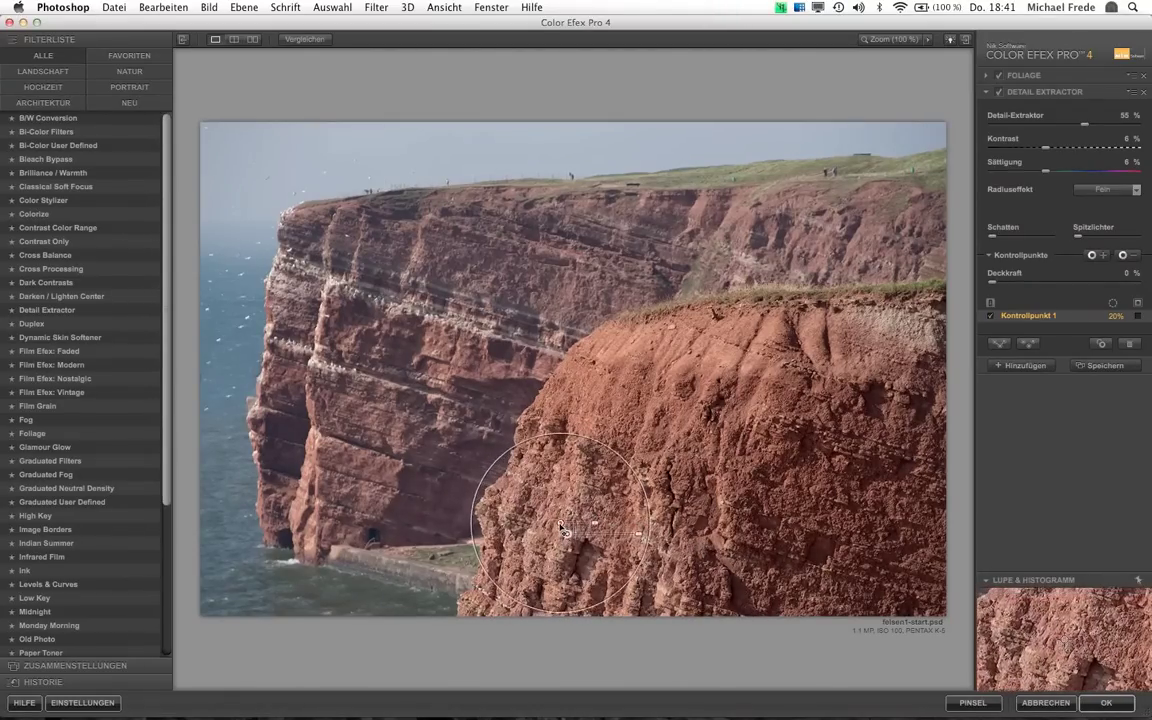
{"action": "left_click_drag", "start_coordinate": [562, 530], "coordinate": [566, 526]}
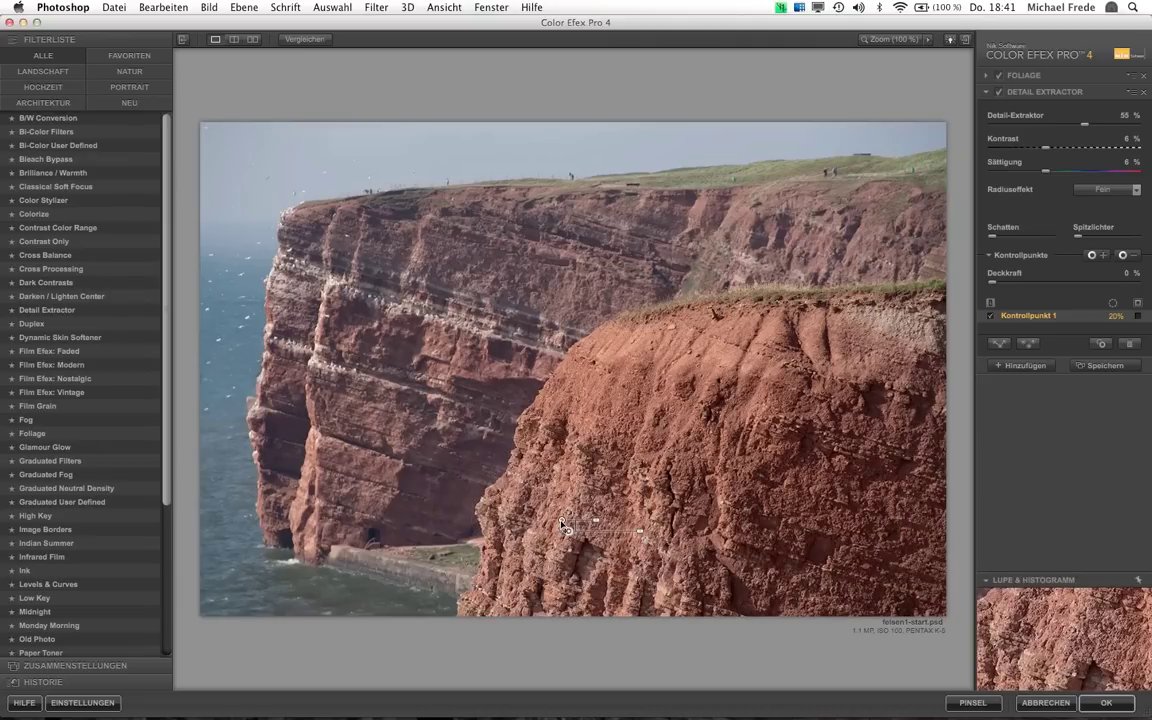
Duplicate control points across the cliff faces, delete the stray eighth point, and add a third filter slot
{"action": "mouse_move", "coordinate": [562, 522]}
{"action": "left_mouse_down"}
{"action": "mouse_move", "coordinate": [724, 440]}
{"action": "mouse_move", "coordinate": [811, 444]}
{"action": "mouse_move", "coordinate": [866, 514]}
{"action": "mouse_move", "coordinate": [893, 425]}
{"action": "left_mouse_up"}
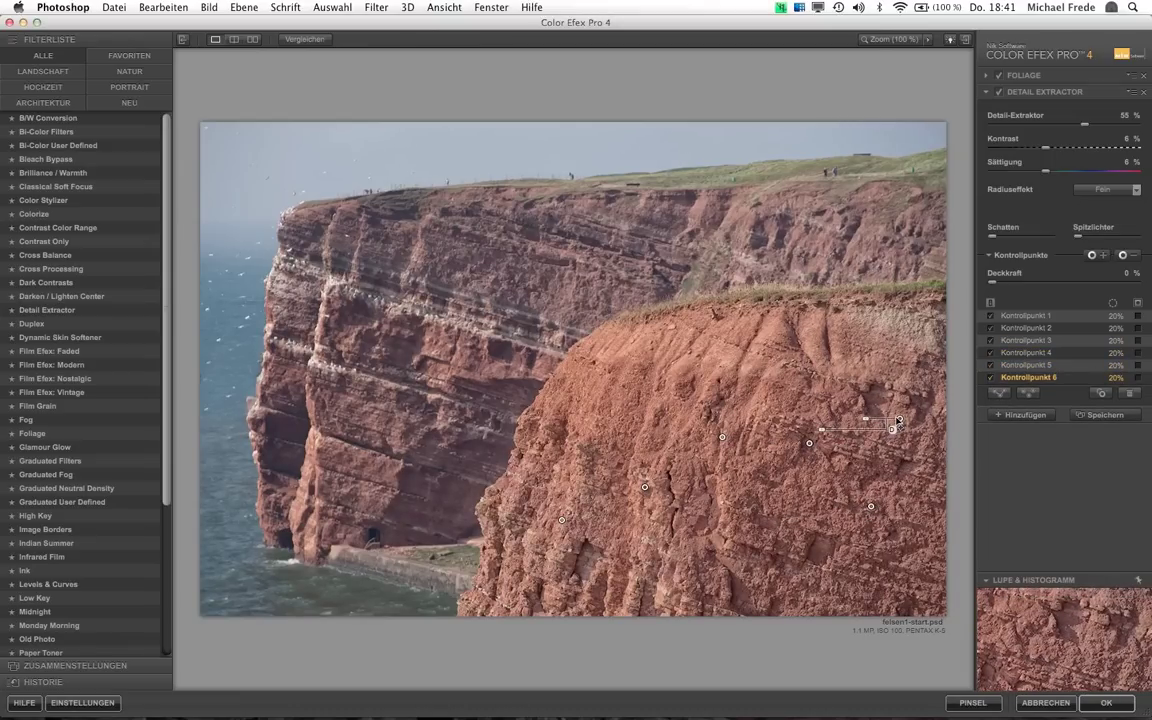
{"action": "mouse_move", "coordinate": [899, 419]}
{"action": "left_mouse_down"}
{"action": "mouse_move", "coordinate": [418, 350]}
{"action": "mouse_move", "coordinate": [372, 369]}
{"action": "mouse_move", "coordinate": [364, 410]}
{"action": "mouse_move", "coordinate": [320, 452]}
{"action": "mouse_move", "coordinate": [361, 367]}
{"action": "mouse_move", "coordinate": [567, 447]}
{"action": "mouse_move", "coordinate": [430, 480]}
{"action": "mouse_move", "coordinate": [425, 505]}
{"action": "mouse_move", "coordinate": [500, 582]}
{"action": "left_mouse_up"}
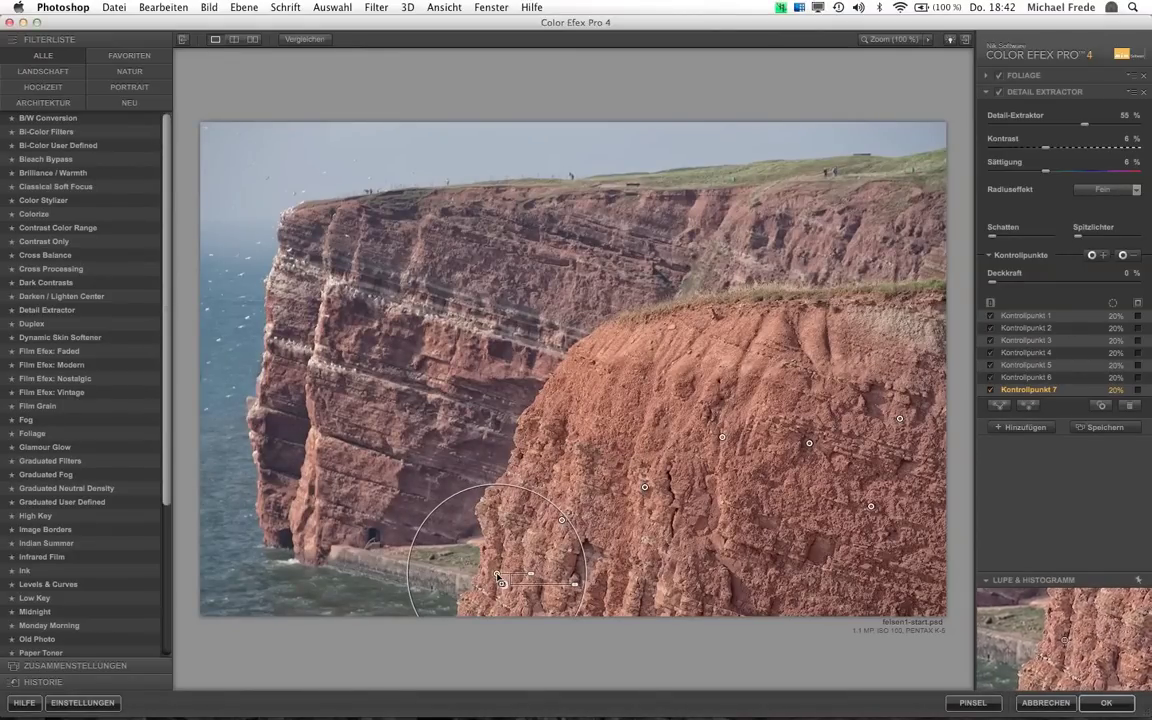
{"action": "left_click_drag", "start_coordinate": [500, 581], "coordinate": [504, 584]}
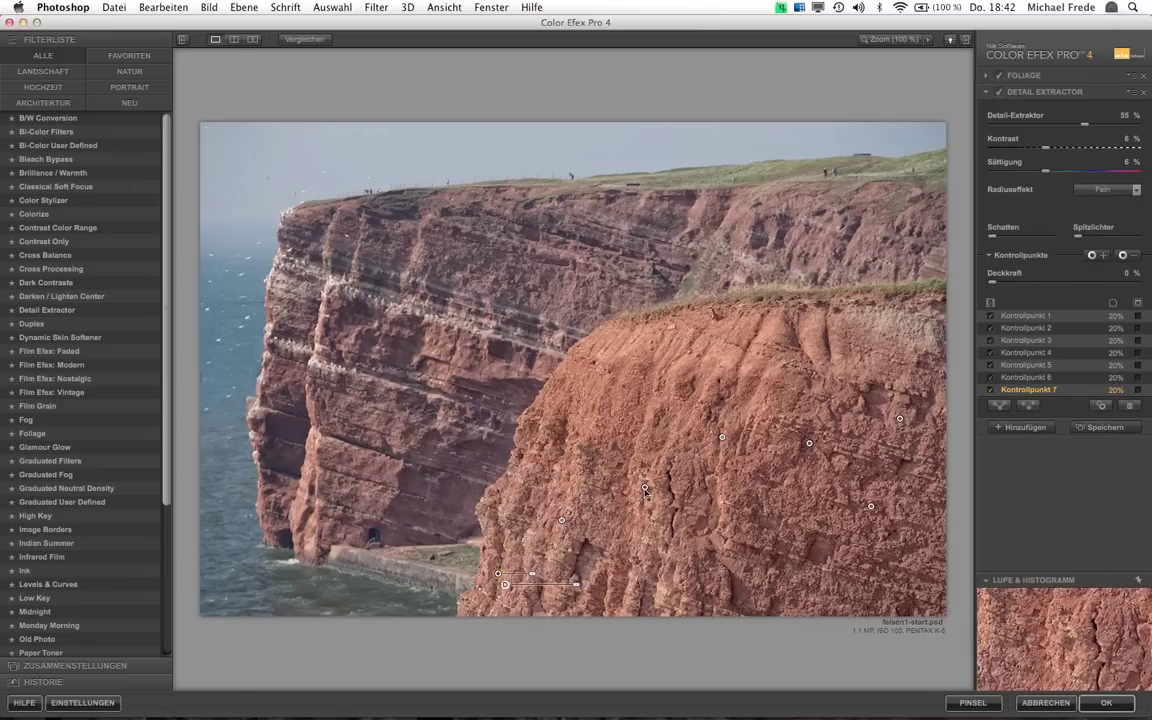
{"action": "left_click", "coordinate": [260, 428]}
{"action": "left_click_drag", "start_coordinate": [259, 428], "coordinate": [222, 431]}
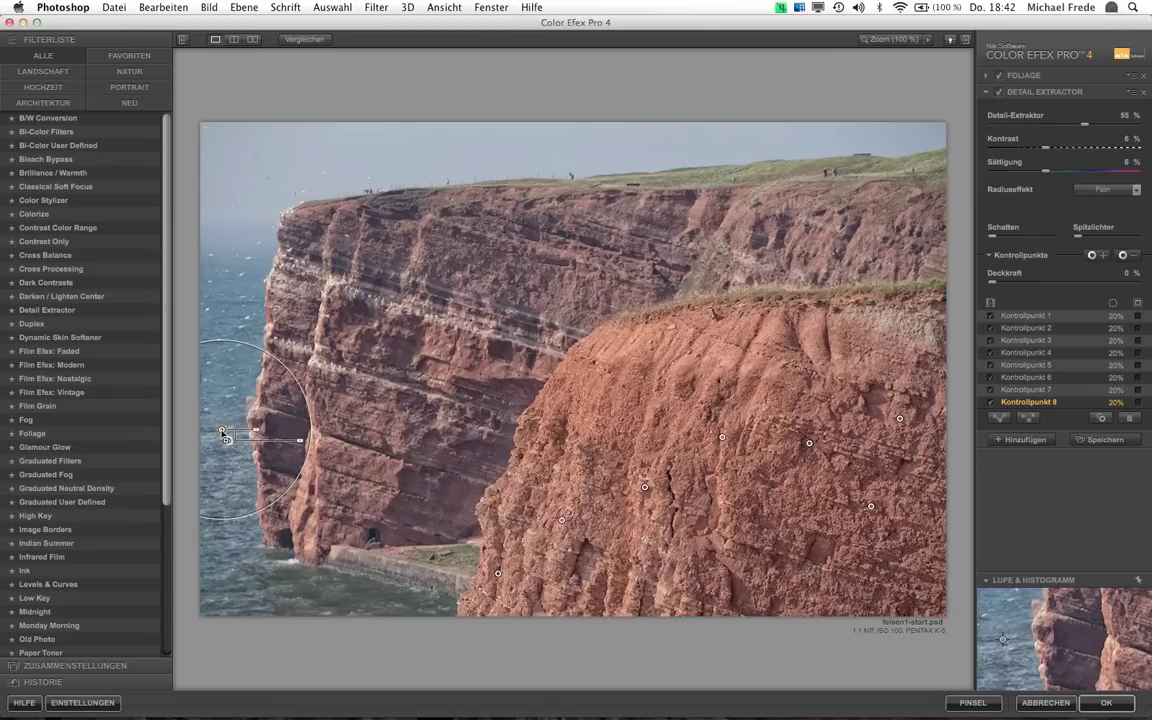
{"action": "mouse_move", "coordinate": [222, 431]}
{"action": "left_mouse_down"}
{"action": "mouse_move", "coordinate": [211, 468]}
{"action": "mouse_move", "coordinate": [389, 472]}
{"action": "left_mouse_up"}
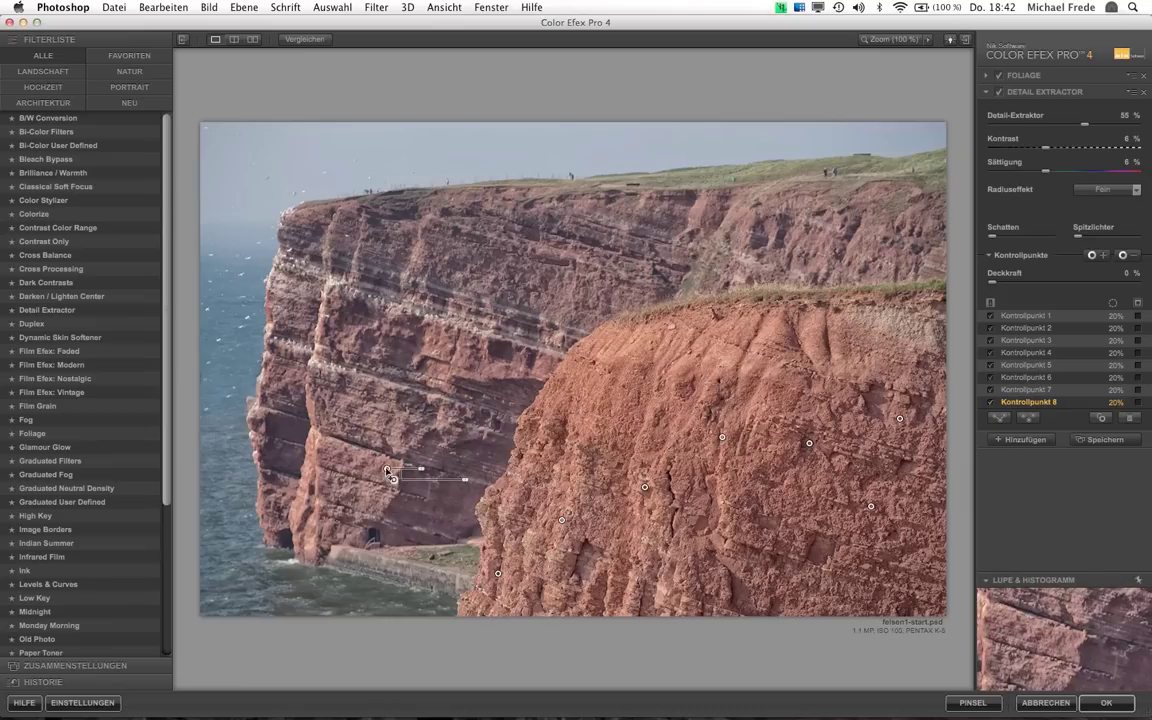
{"action": "key", "text": "Delete"}
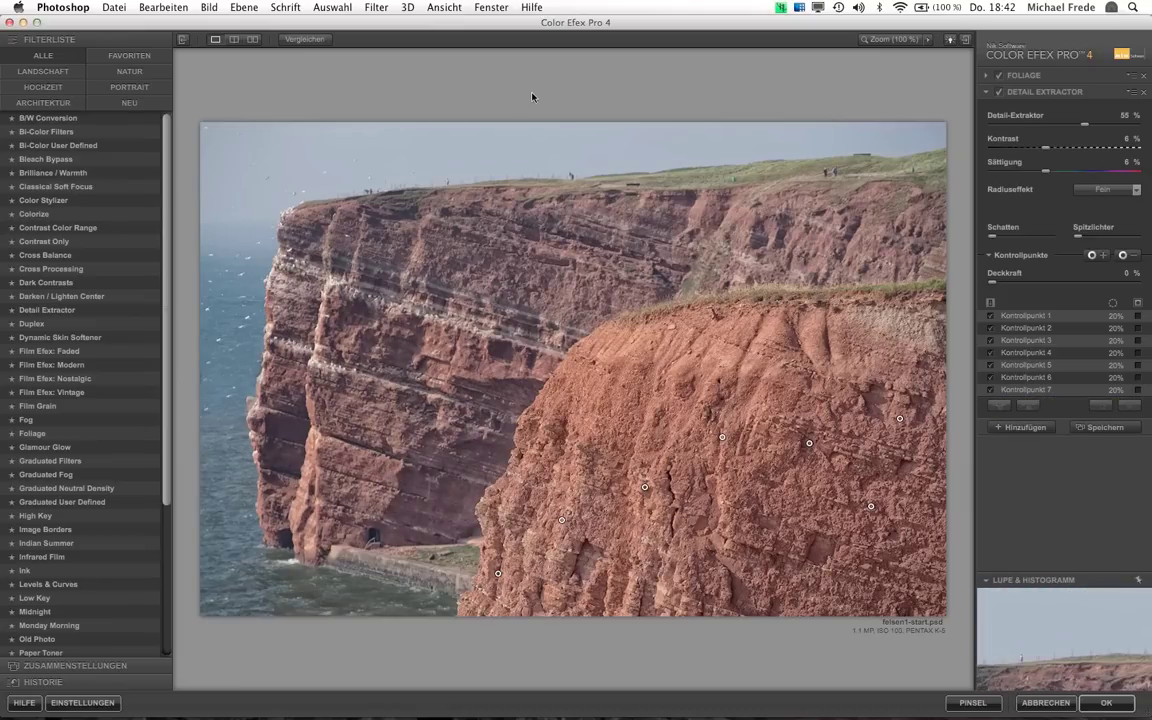
{"action": "left_click", "coordinate": [1017, 429]}
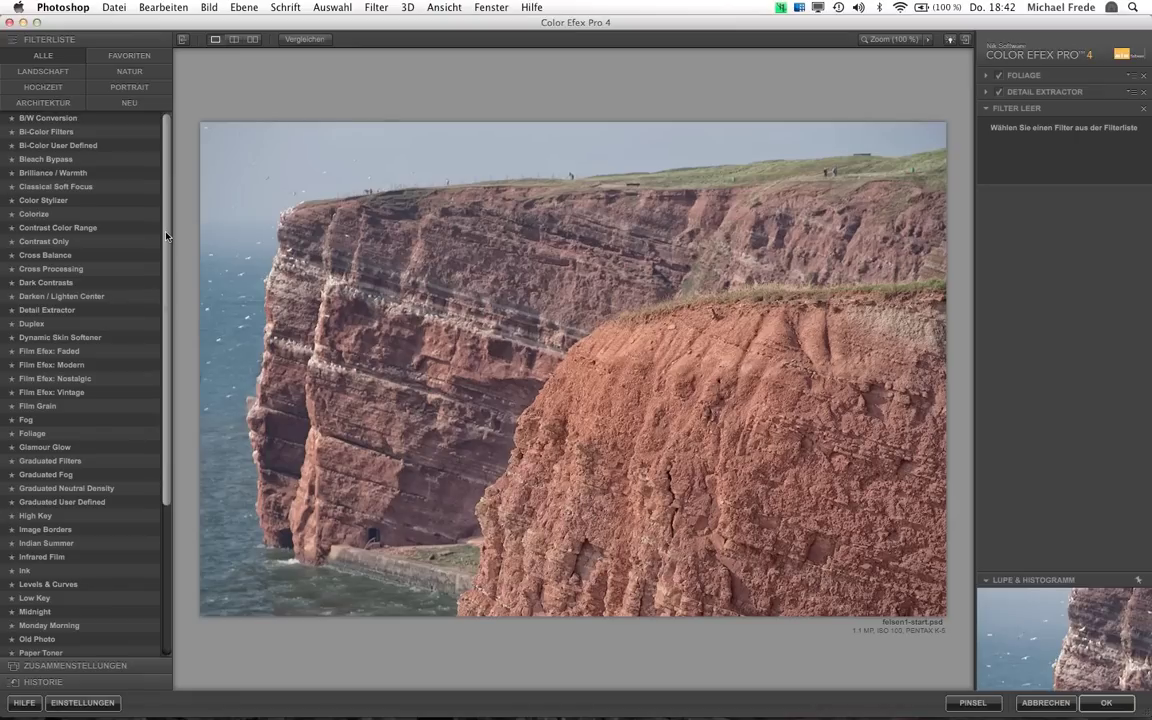
Scroll the filter list and apply High Key in the empty third slot
{"action": "left_click_drag", "start_coordinate": [166, 236], "coordinate": [174, 320]}
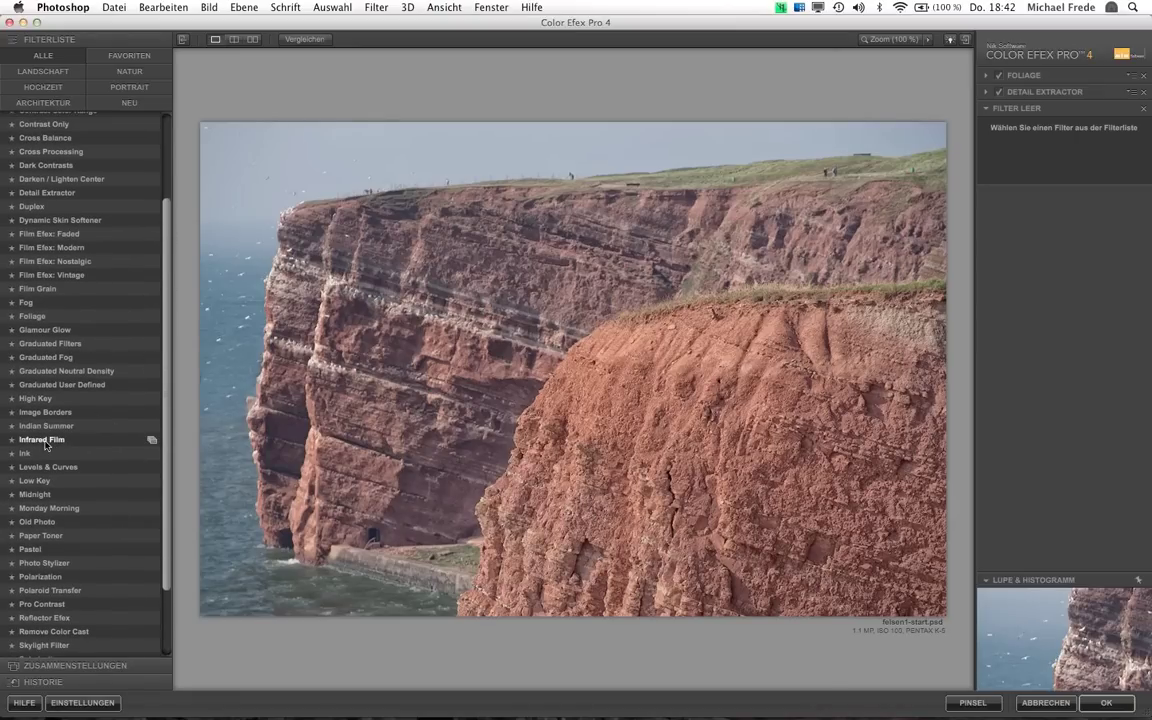
{"action": "left_click", "coordinate": [36, 399]}
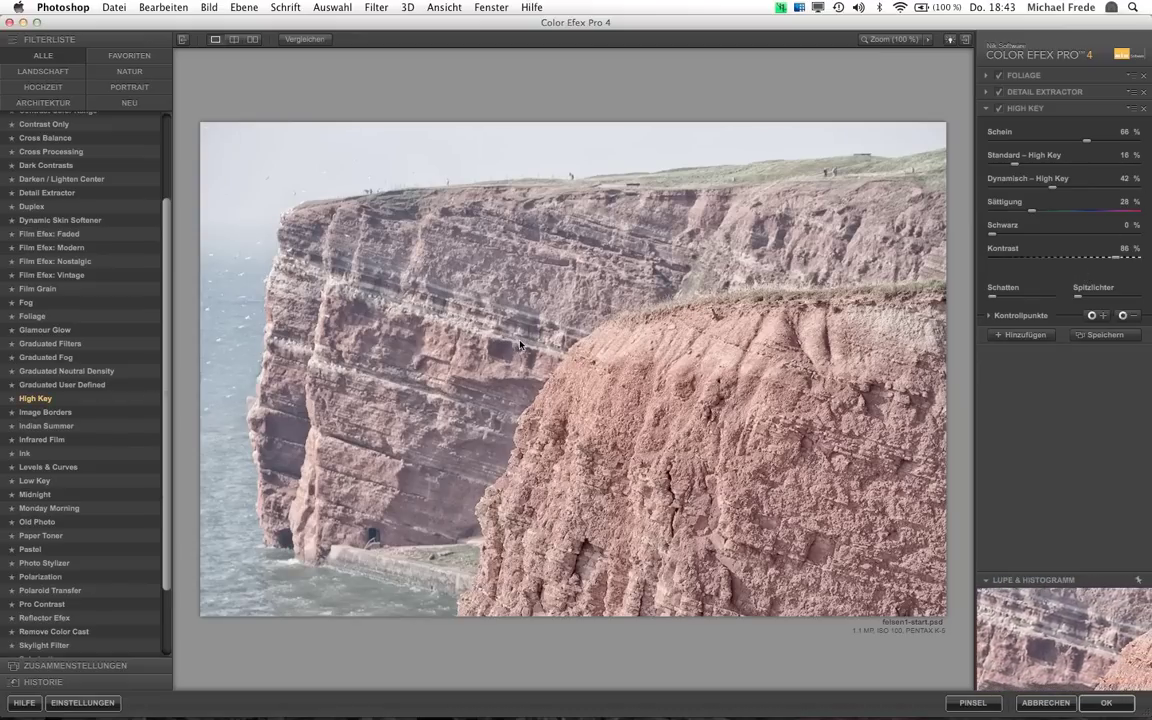
Set High Key opacity to 0% and add one control point at 1% strength
{"action": "left_click", "coordinate": [990, 316]}
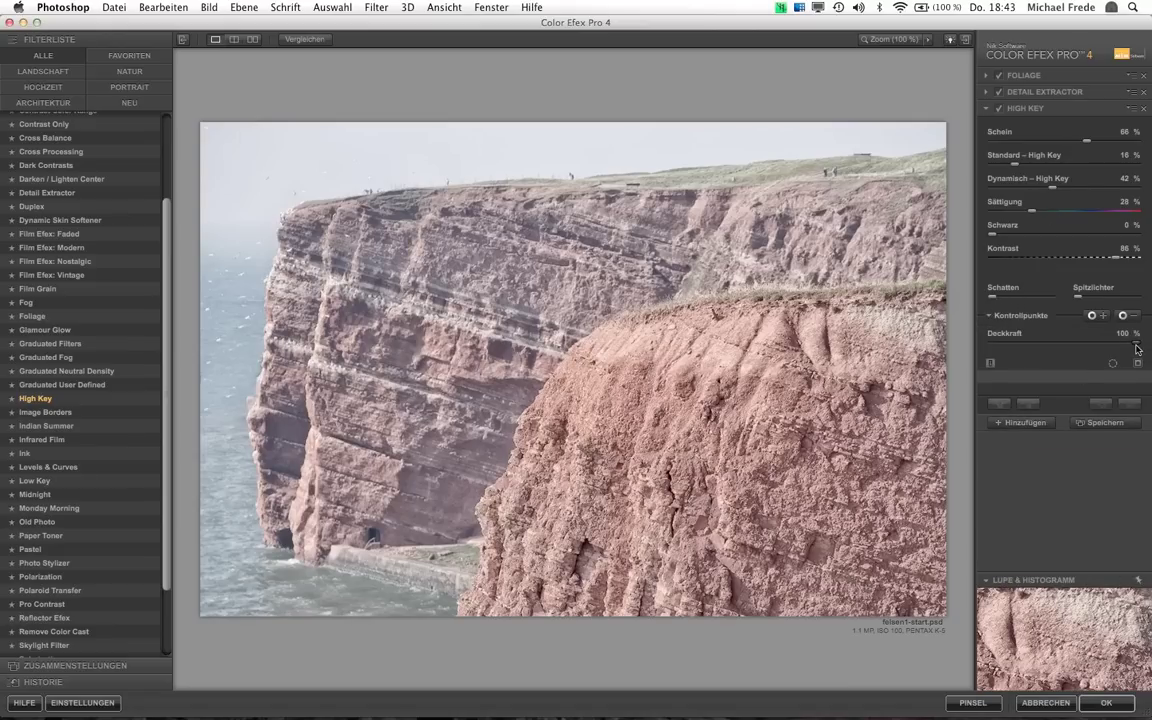
{"action": "left_click_drag", "start_coordinate": [1137, 349], "coordinate": [991, 362]}
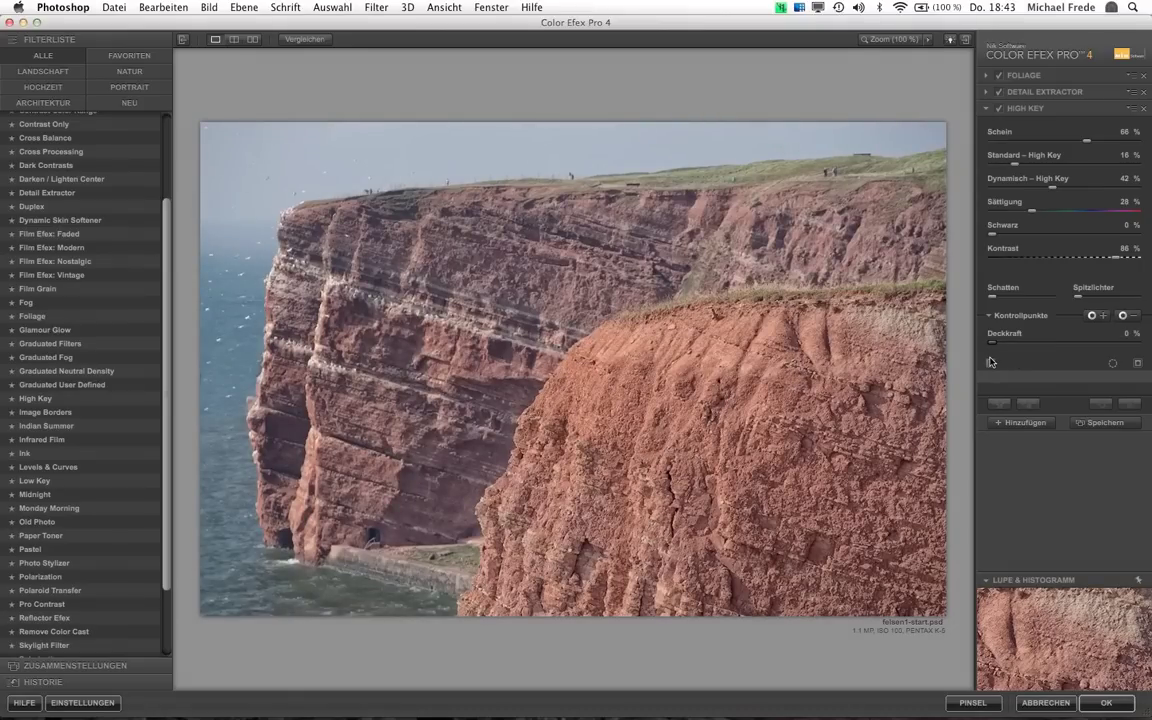
{"action": "left_click", "coordinate": [1096, 315]}
{"action": "left_click", "coordinate": [377, 298]}
{"action": "mouse_move", "coordinate": [453, 312]}
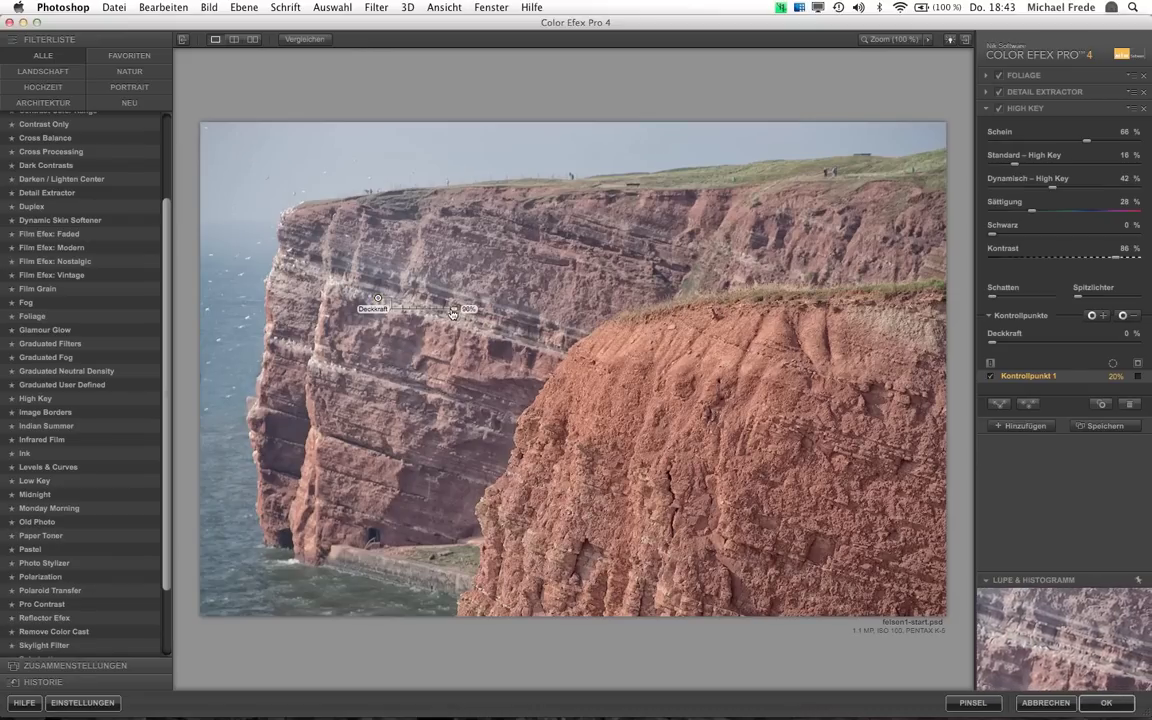
{"action": "left_click_drag", "start_coordinate": [447, 314], "coordinate": [404, 319]}
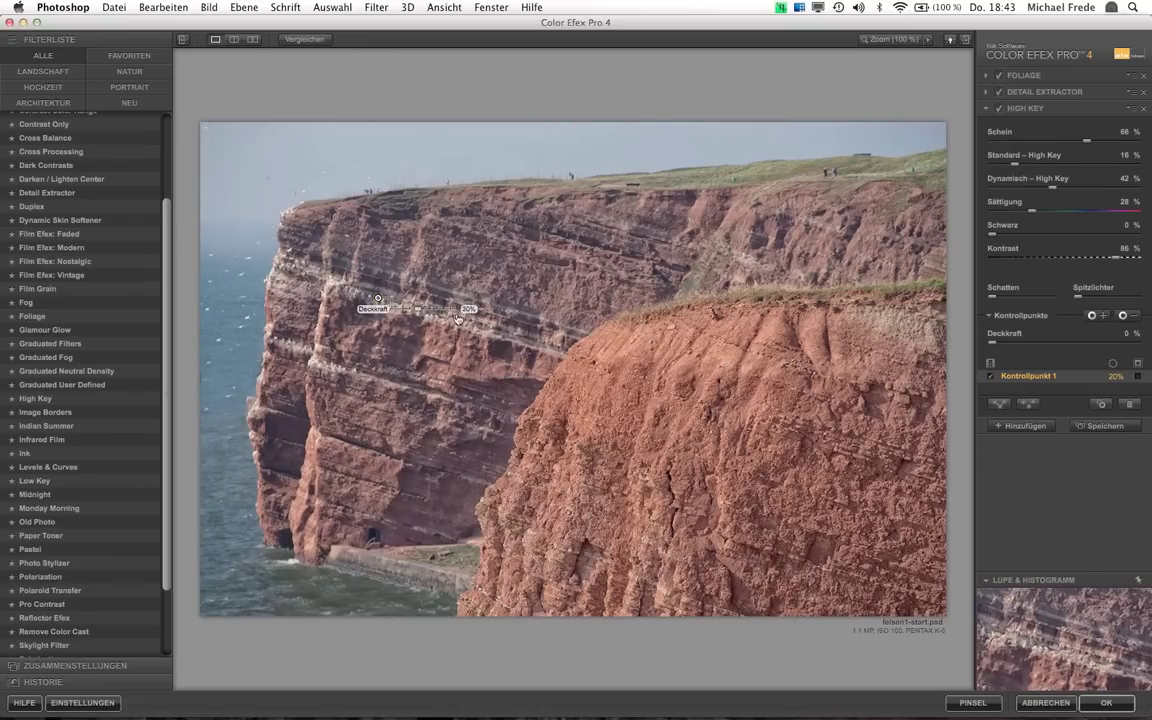
{"action": "left_click_drag", "start_coordinate": [409, 301], "coordinate": [403, 304]}
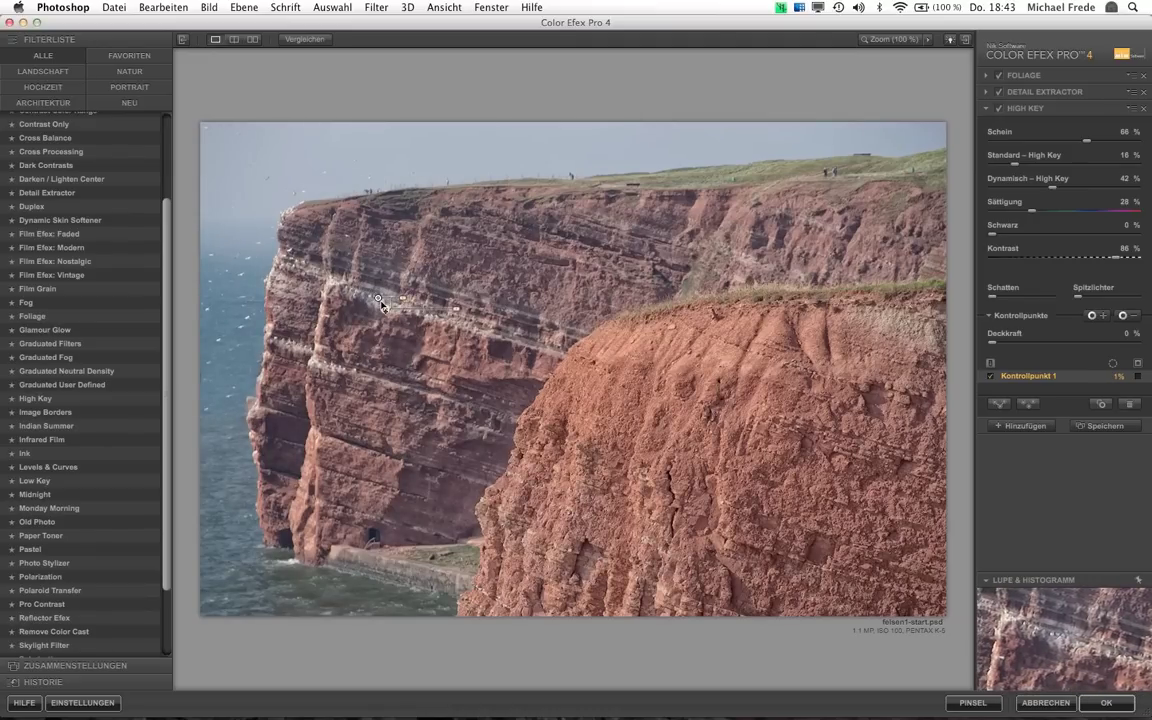
Move the High Key control point onto the water at the cliff base
{"action": "left_click_drag", "start_coordinate": [381, 301], "coordinate": [317, 278]}
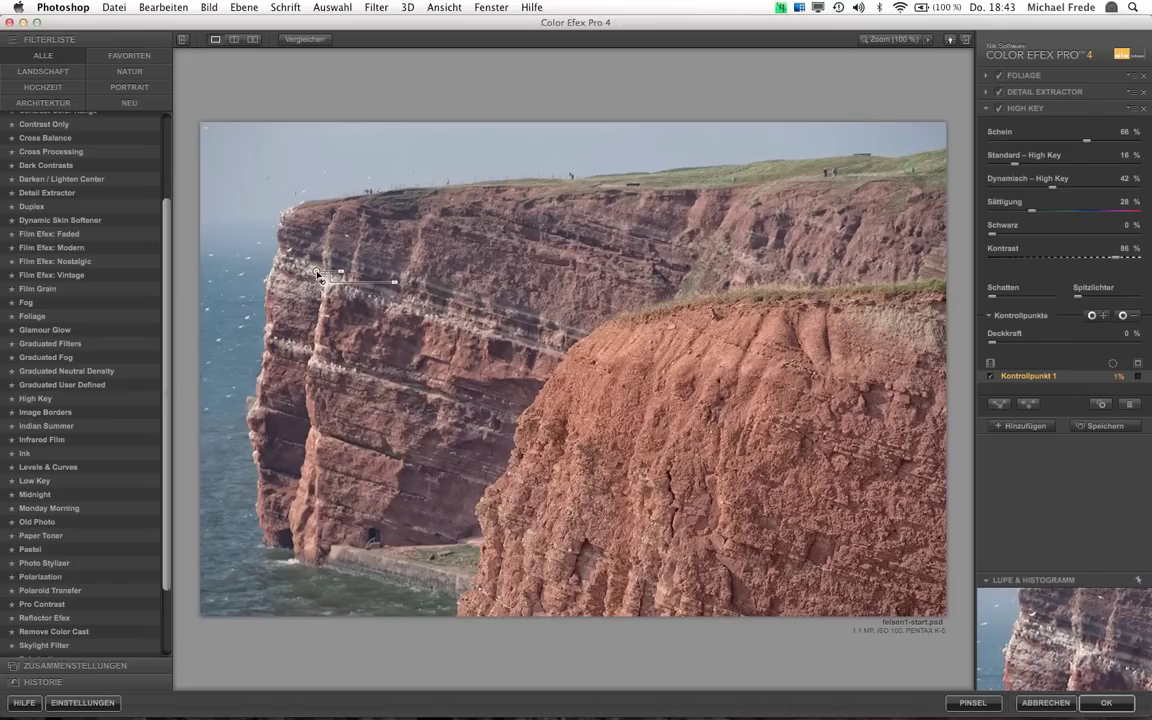
{"action": "left_click_drag", "start_coordinate": [320, 279], "coordinate": [300, 355]}
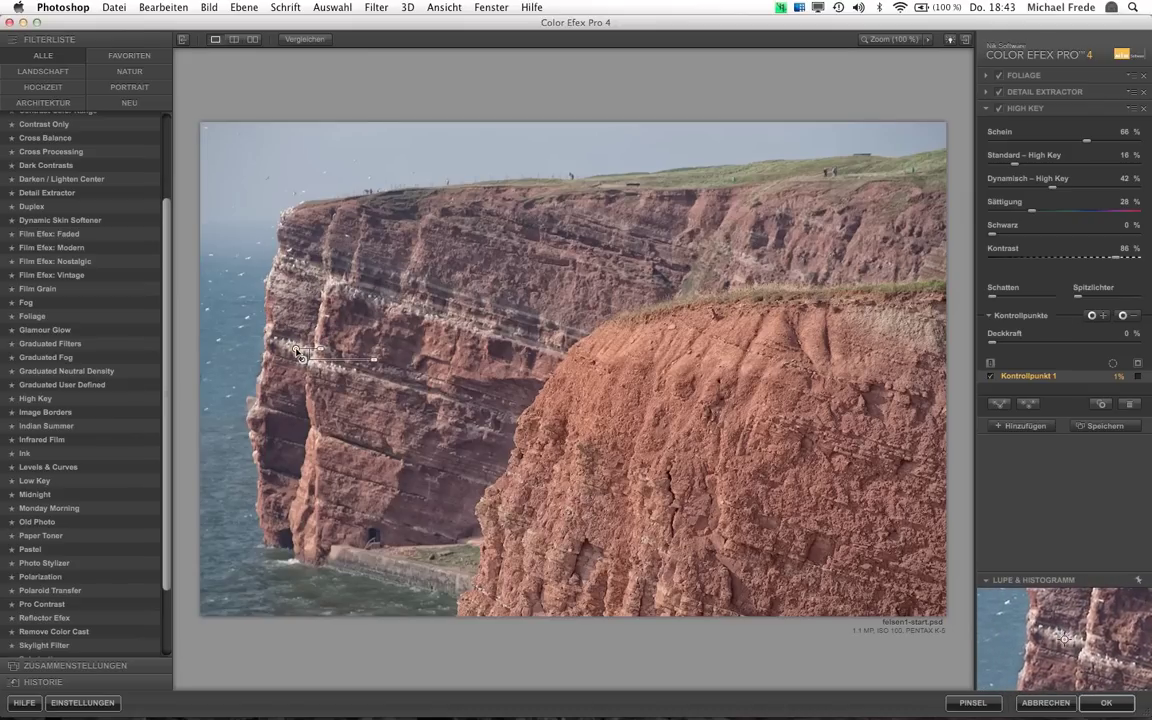
{"action": "left_click_drag", "start_coordinate": [299, 354], "coordinate": [468, 330]}
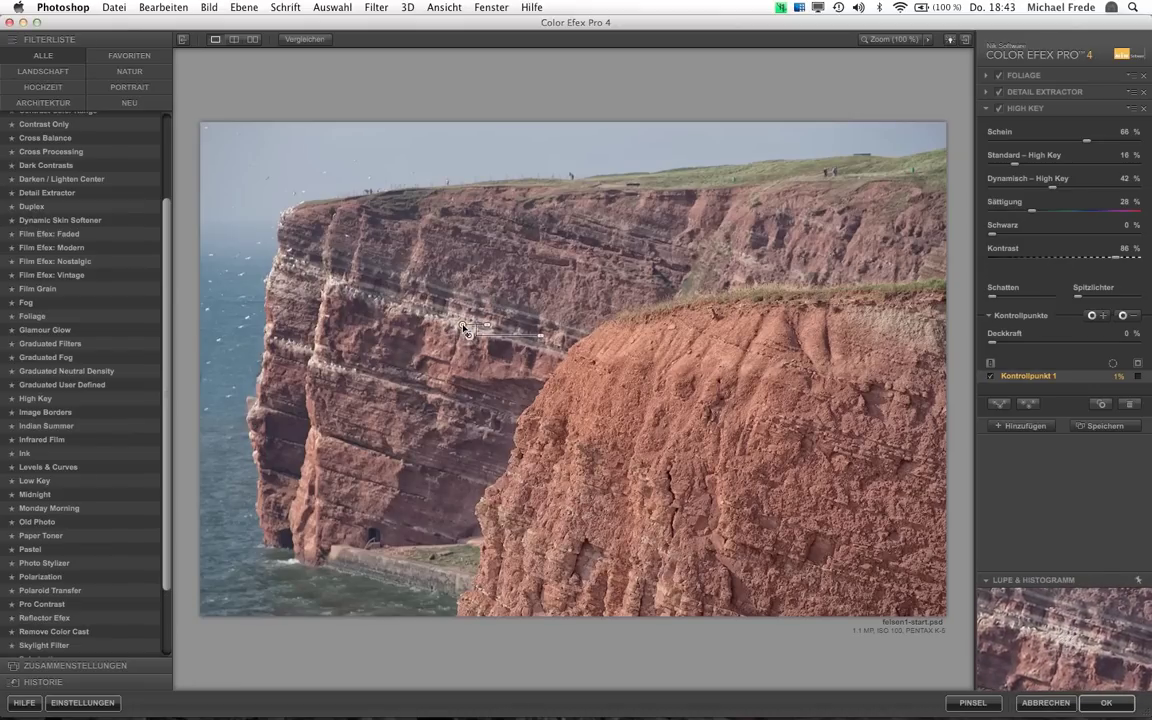
{"action": "left_click_drag", "start_coordinate": [463, 330], "coordinate": [296, 567]}
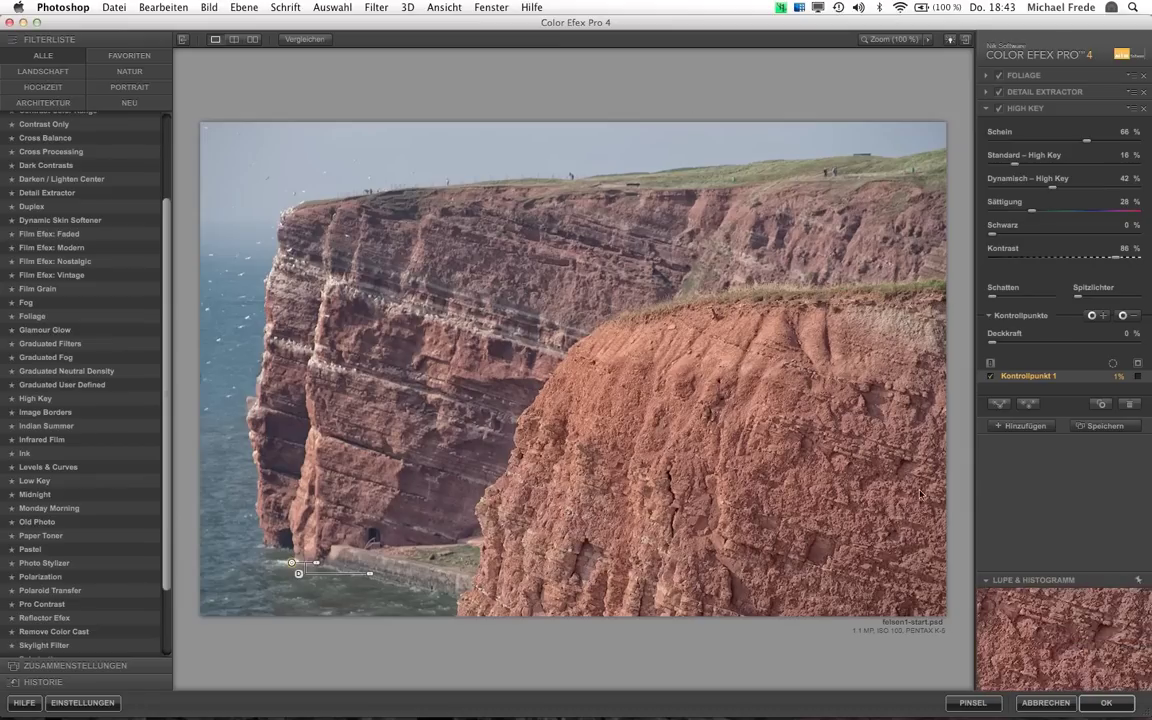
{"action": "left_click", "coordinate": [522, 466]}
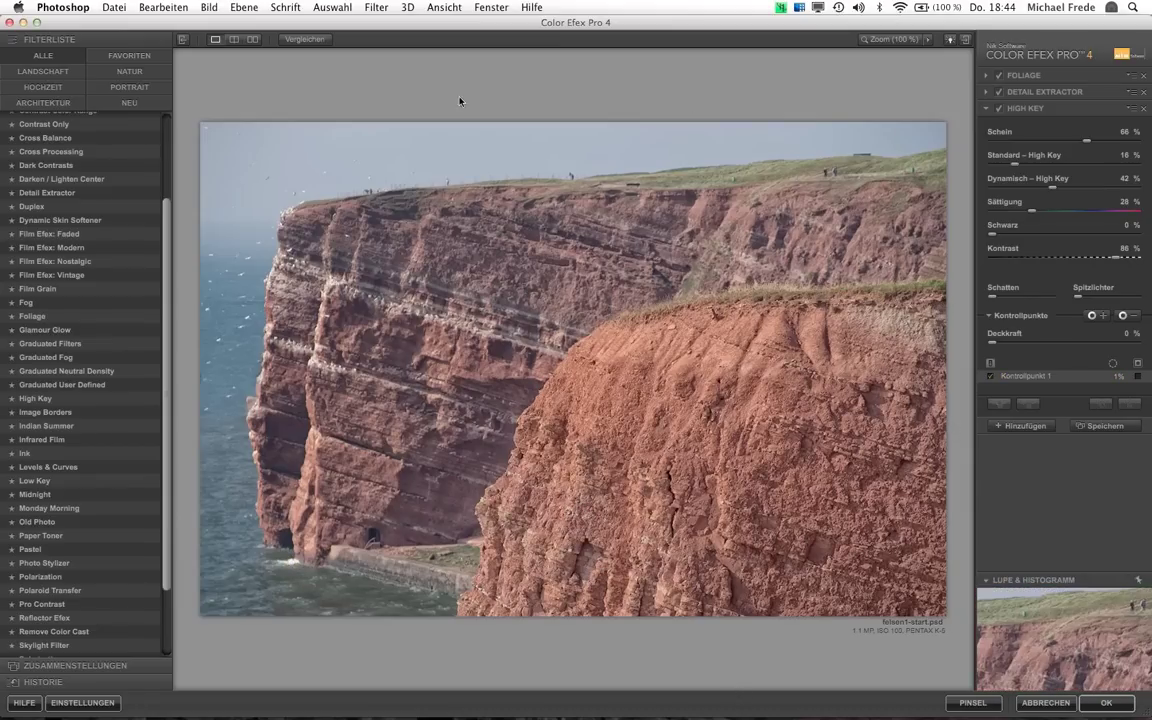
Toggle Vergleichen to compare original and filtered views, then add a fourth filter slot
{"action": "left_click", "coordinate": [303, 42]}
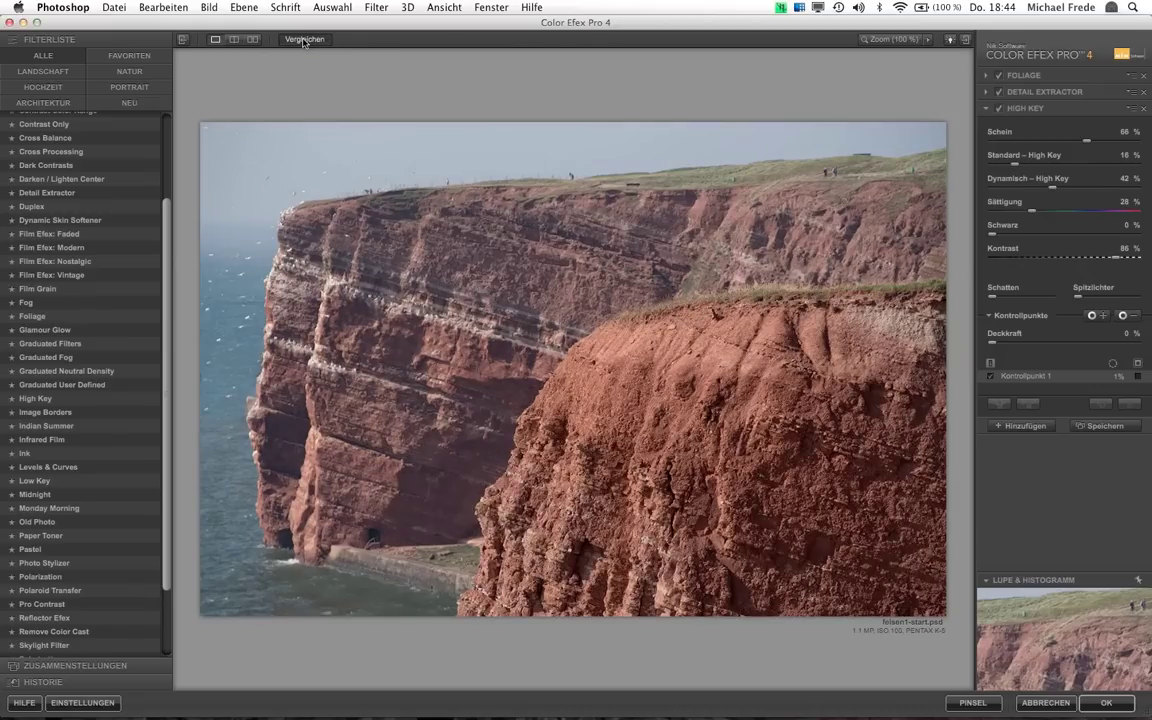
{"action": "left_click", "coordinate": [303, 42]}
{"action": "left_click", "coordinate": [303, 42]}
{"action": "left_click", "coordinate": [303, 42]}
{"action": "left_click", "coordinate": [303, 42]}
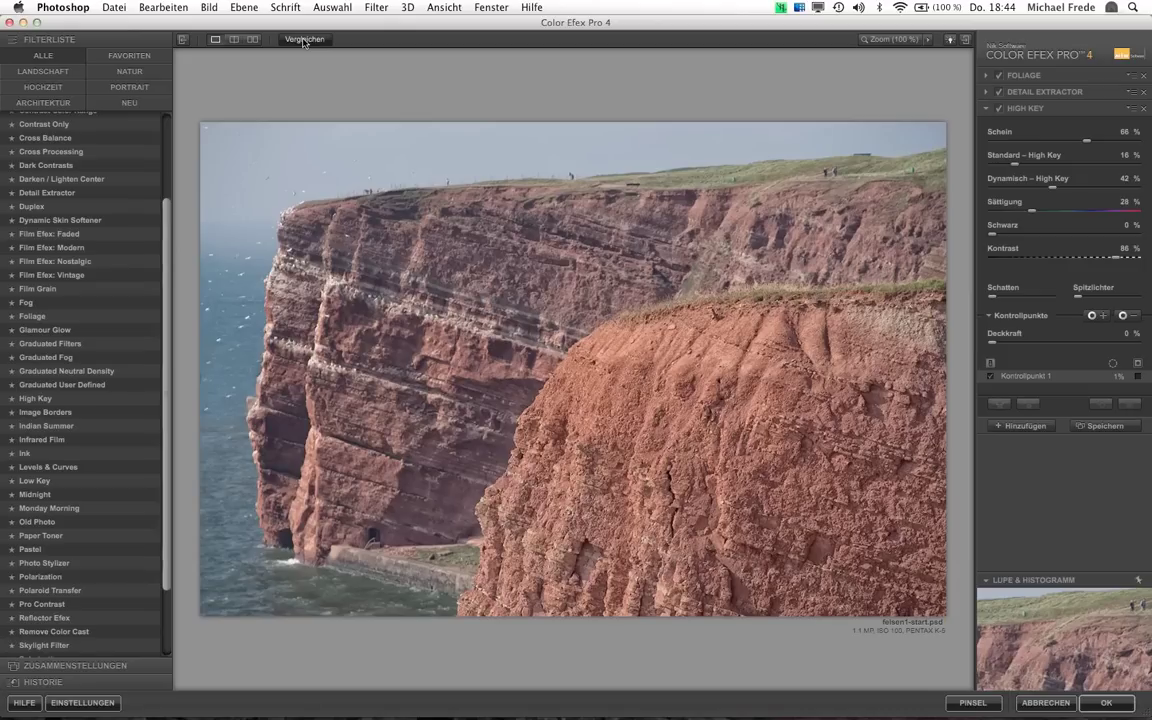
{"action": "left_click", "coordinate": [303, 42]}
{"action": "left_click", "coordinate": [303, 42]}
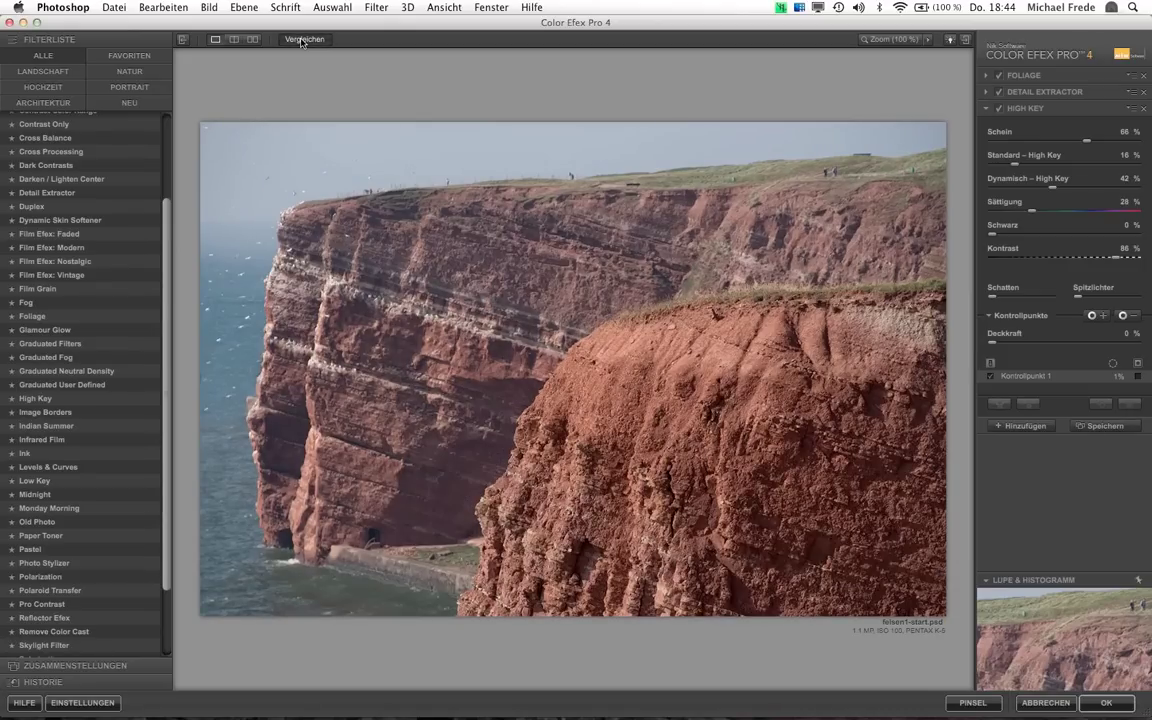
{"action": "left_click", "coordinate": [302, 42]}
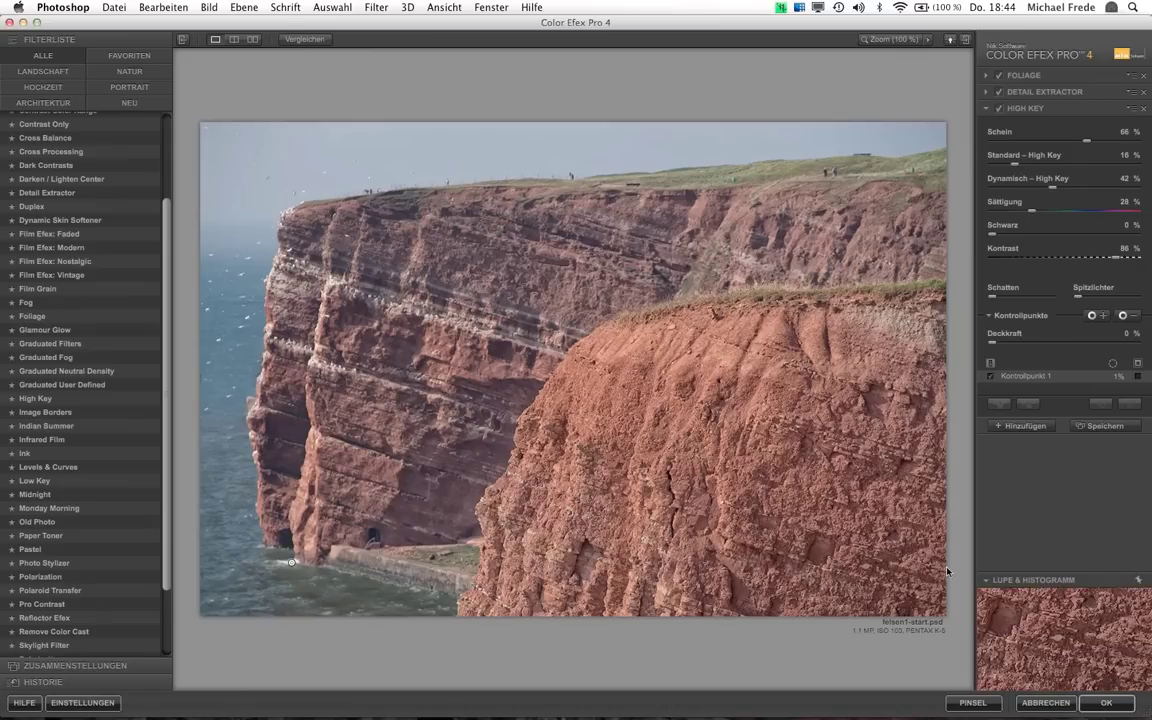
{"action": "left_click", "coordinate": [1013, 427]}
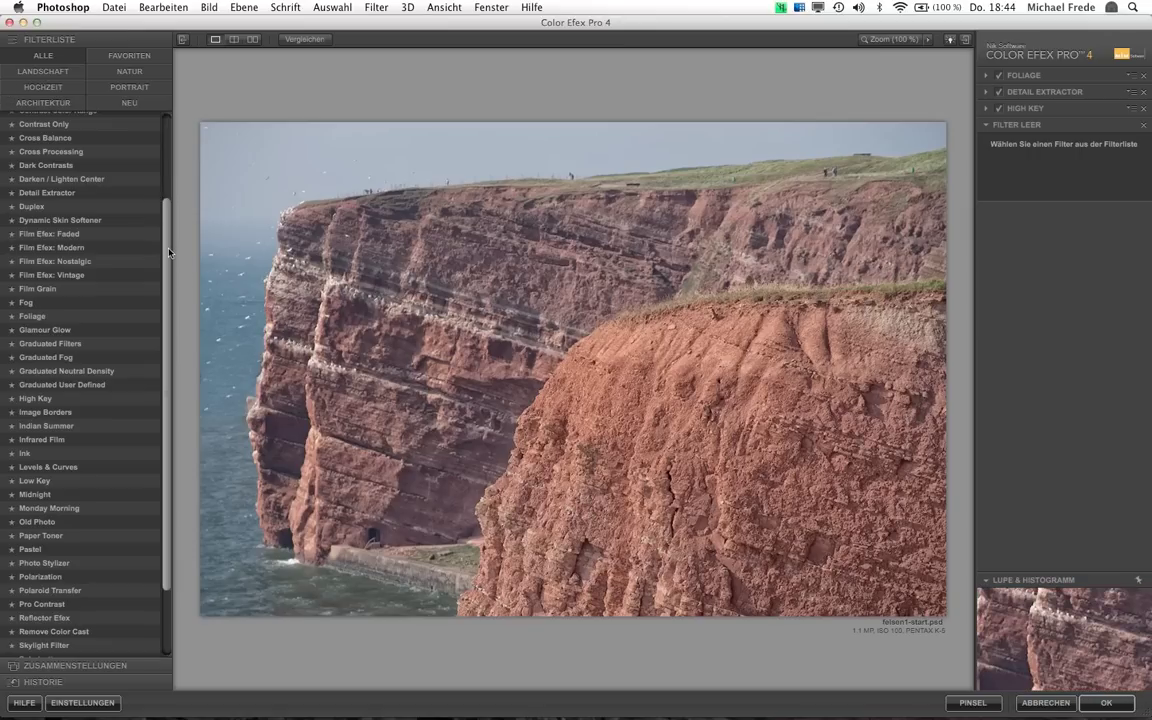
Scroll to the Graduated filters and pick Graduated Neutral Density for the fourth slot
{"action": "left_click_drag", "start_coordinate": [167, 262], "coordinate": [168, 327]}
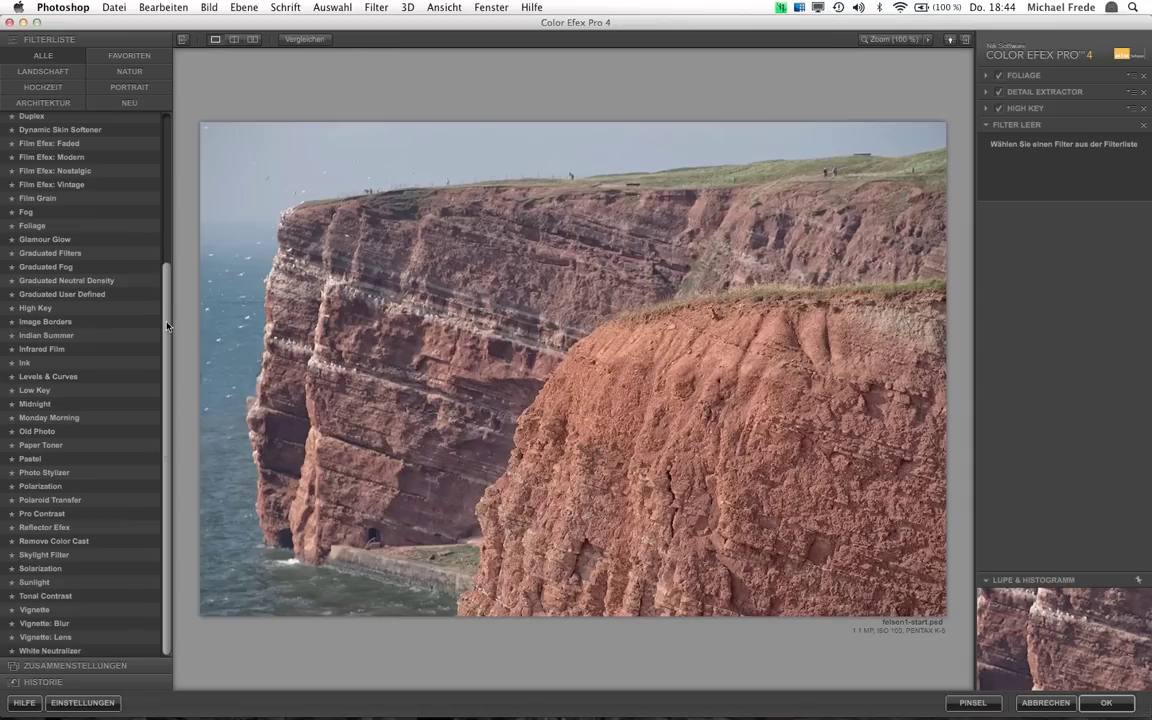
{"action": "left_click", "coordinate": [87, 281]}
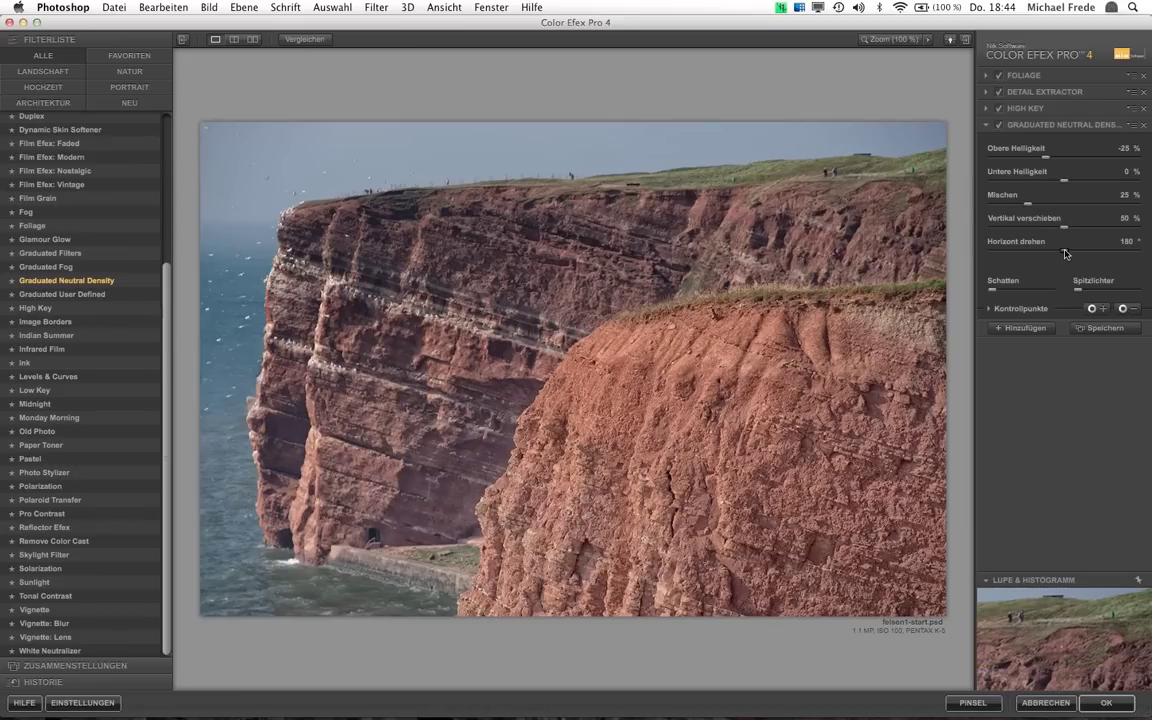
Set Obere and Untere Helligkeit to -26% and Vertikal verschieben to 40%
{"action": "left_click_drag", "start_coordinate": [1062, 230], "coordinate": [1108, 230]}
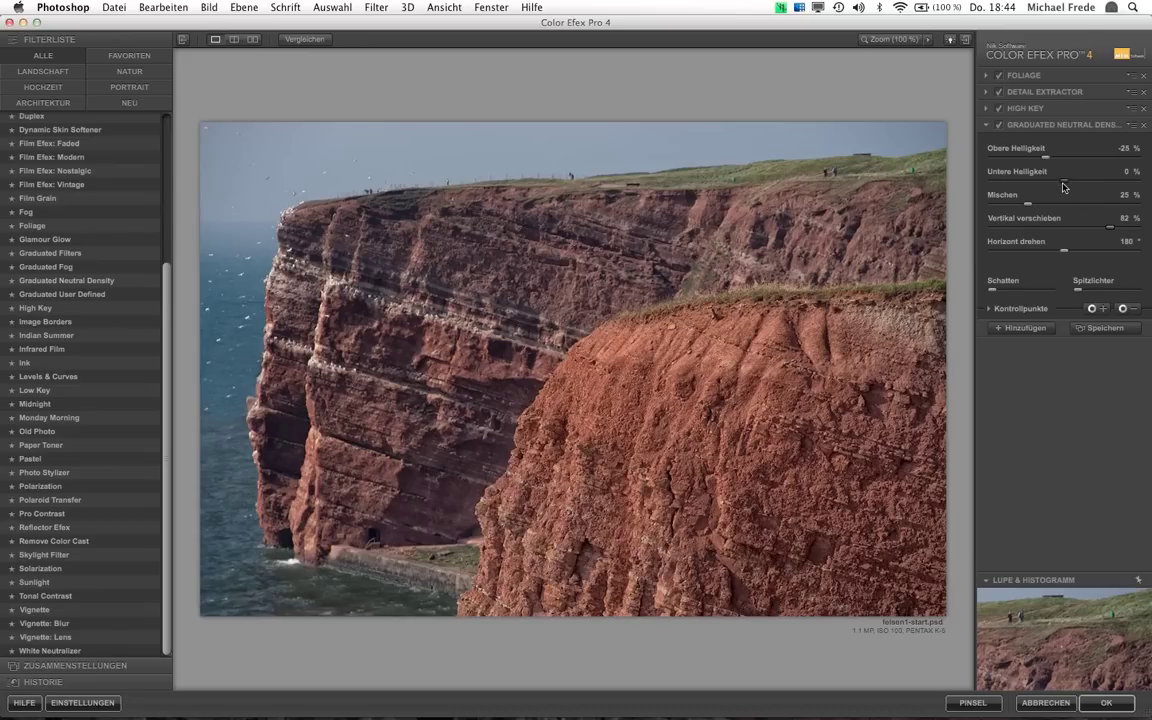
{"action": "left_click_drag", "start_coordinate": [1063, 180], "coordinate": [1042, 180]}
{"action": "mouse_move", "coordinate": [1042, 188]}
{"action": "left_mouse_down"}
{"action": "mouse_move", "coordinate": [1023, 186]}
{"action": "mouse_move", "coordinate": [1034, 186]}
{"action": "left_mouse_up"}
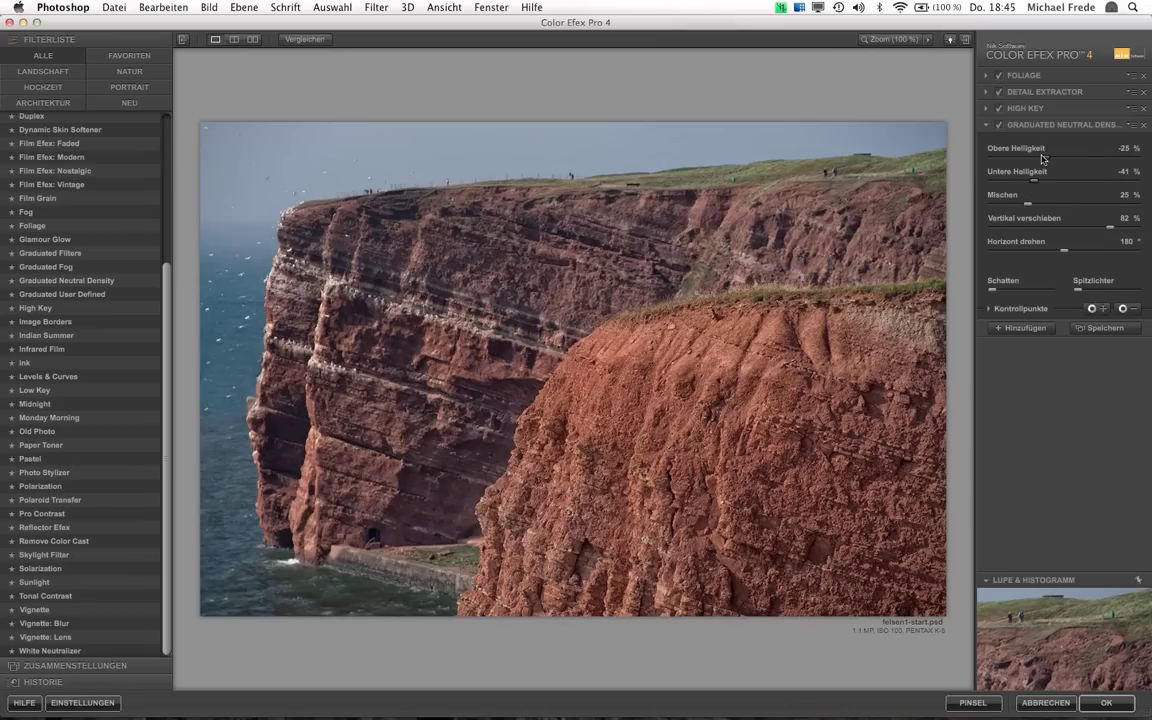
{"action": "left_click_drag", "start_coordinate": [1045, 158], "coordinate": [1055, 158]}
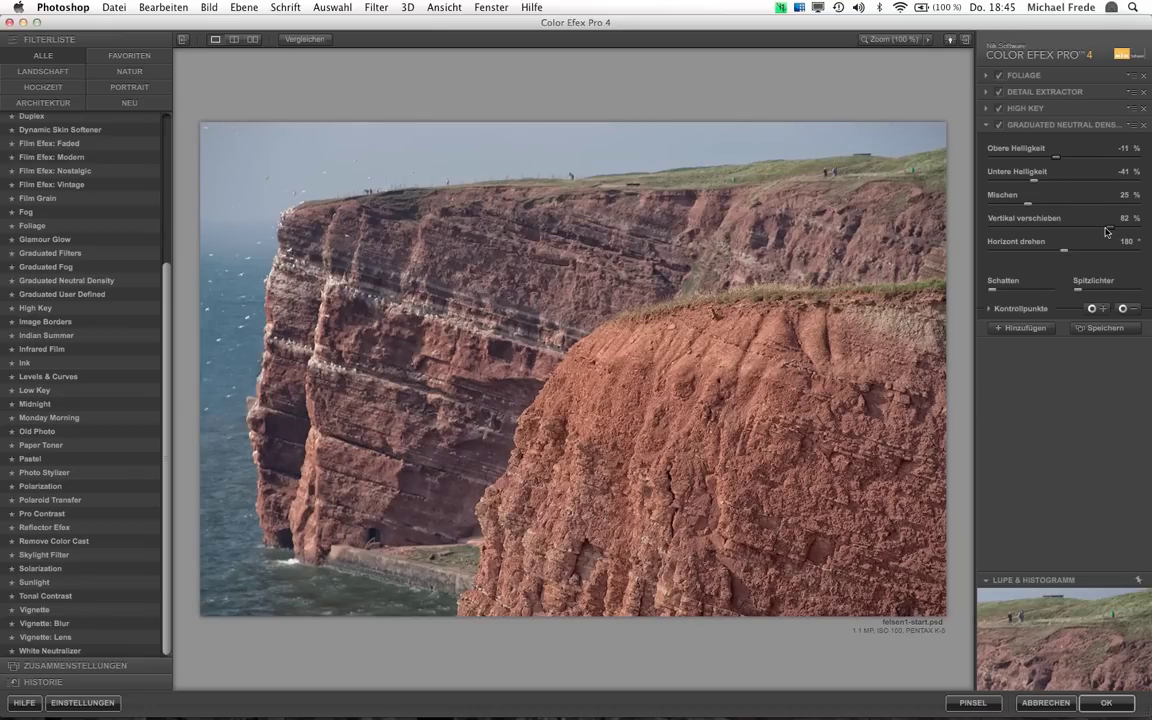
{"action": "left_click_drag", "start_coordinate": [1110, 227], "coordinate": [1050, 245]}
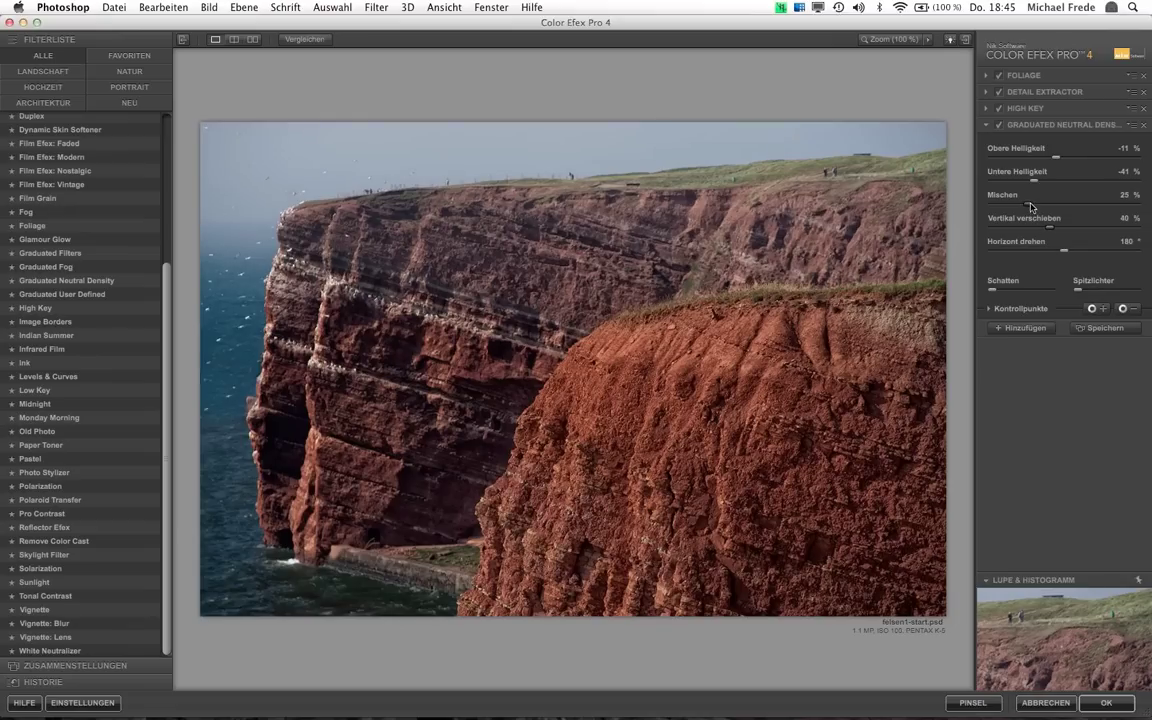
{"action": "mouse_move", "coordinate": [1035, 182]}
{"action": "left_mouse_down"}
{"action": "mouse_move", "coordinate": [1051, 189]}
{"action": "mouse_move", "coordinate": [1045, 165]}
{"action": "left_mouse_up"}
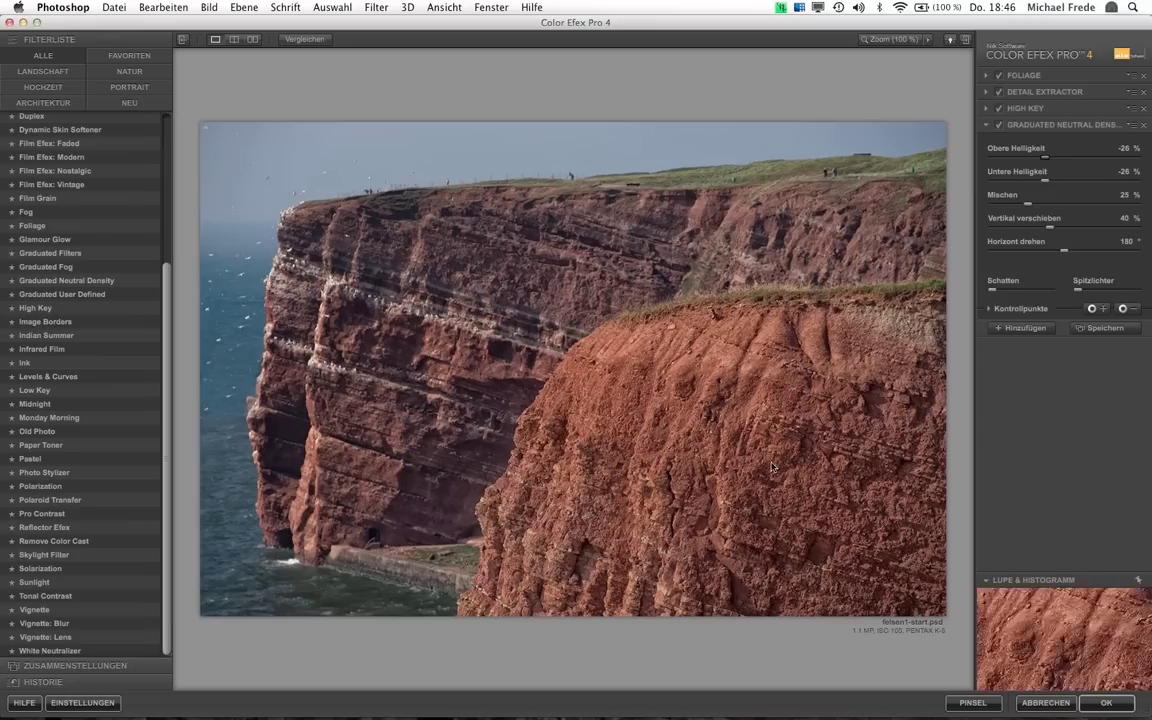
Return the result to Photoshop via Pinsel as a masked layer and select a soft round brush
{"action": "left_click", "coordinate": [968, 706]}
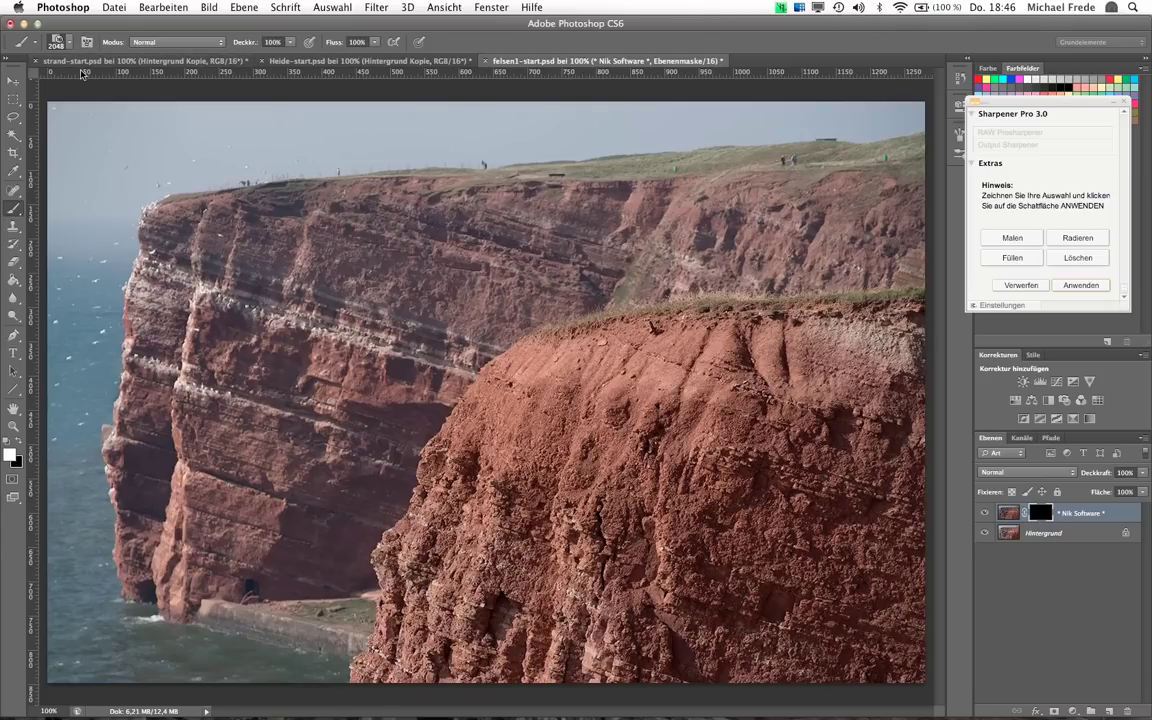
{"action": "left_click", "coordinate": [62, 40]}
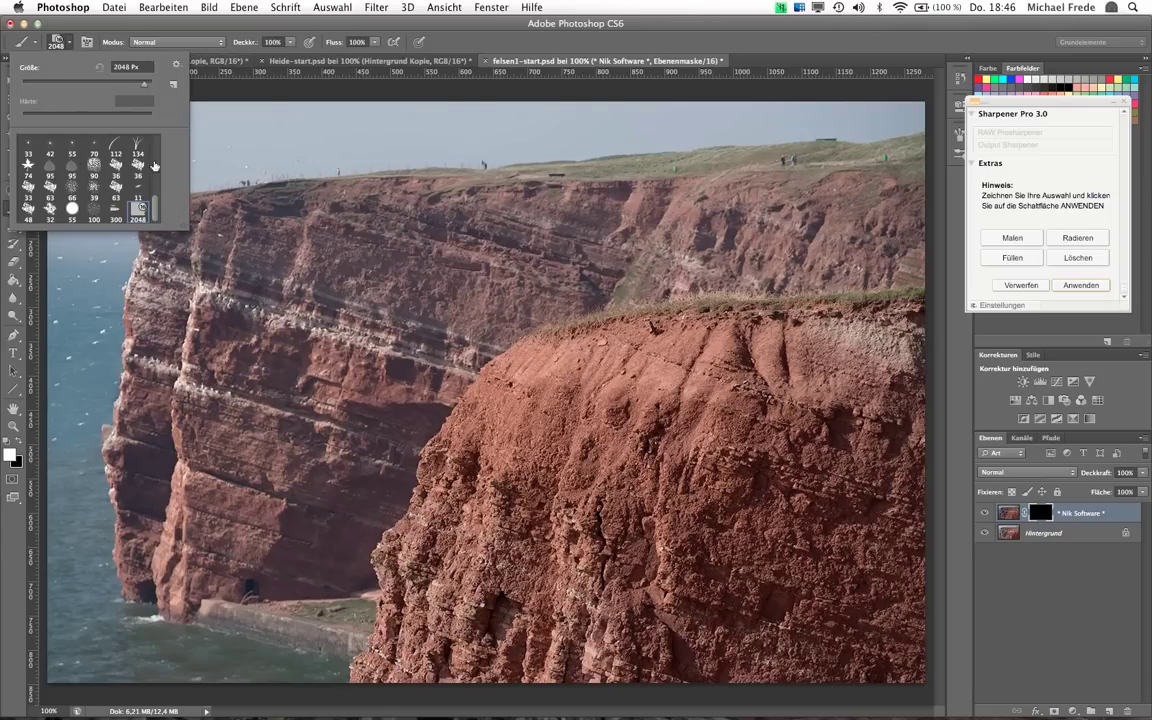
{"action": "scroll", "coordinate": [145, 185], "scroll_direction": "up", "scroll_amount": 5}
{"action": "scroll", "coordinate": [152, 153], "scroll_direction": "up", "scroll_amount": 5}
{"action": "scroll", "coordinate": [152, 153], "scroll_direction": "up", "scroll_amount": 3}
{"action": "left_click", "coordinate": [74, 147]}
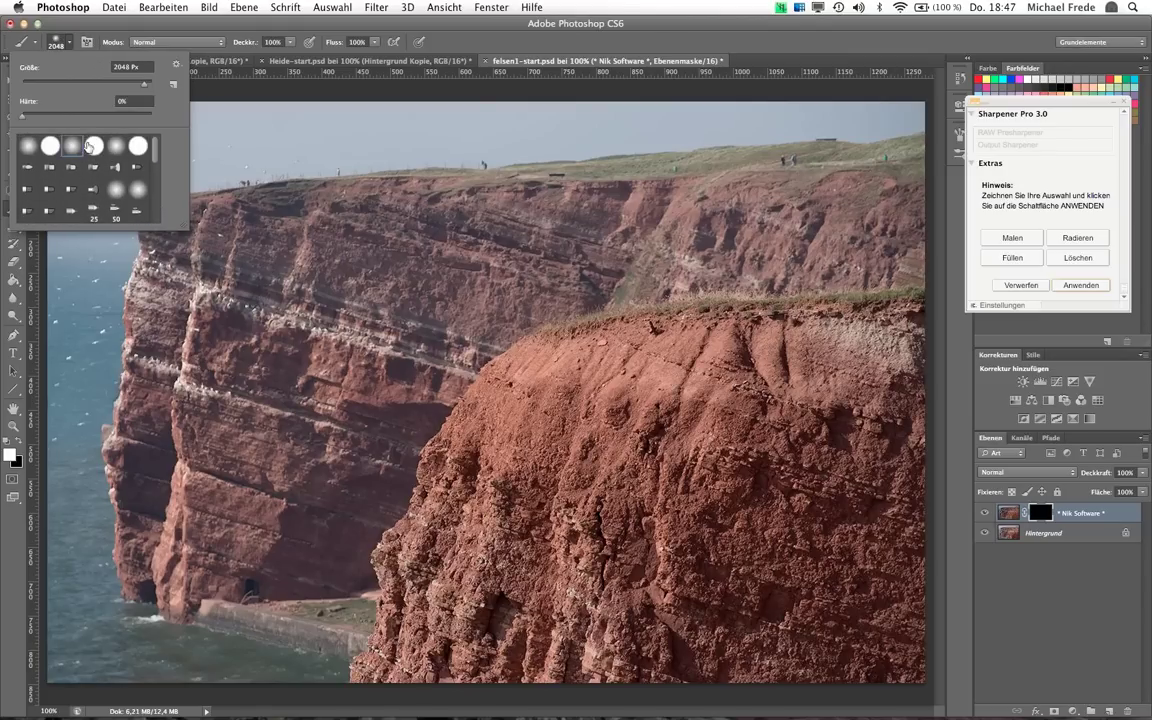
{"action": "left_click", "coordinate": [60, 40]}
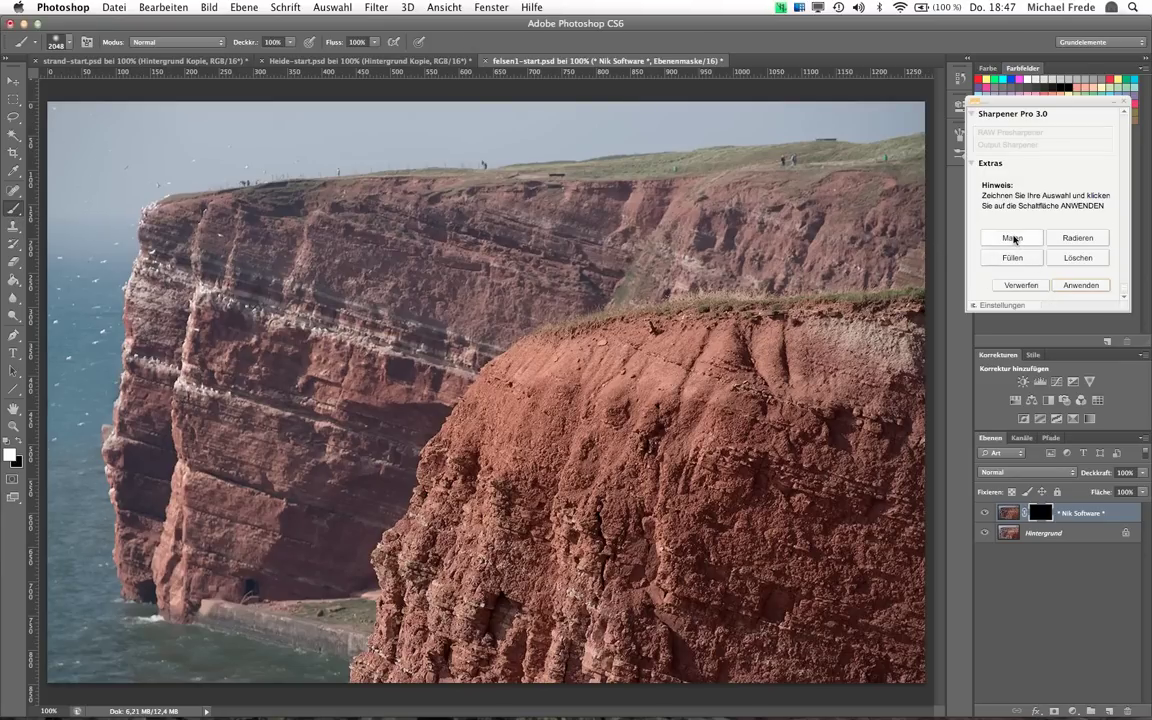
Switch to Malen with a hard 56 px brush, then discard the Nik Software layer via Verwerfen
{"action": "left_click", "coordinate": [1013, 238]}
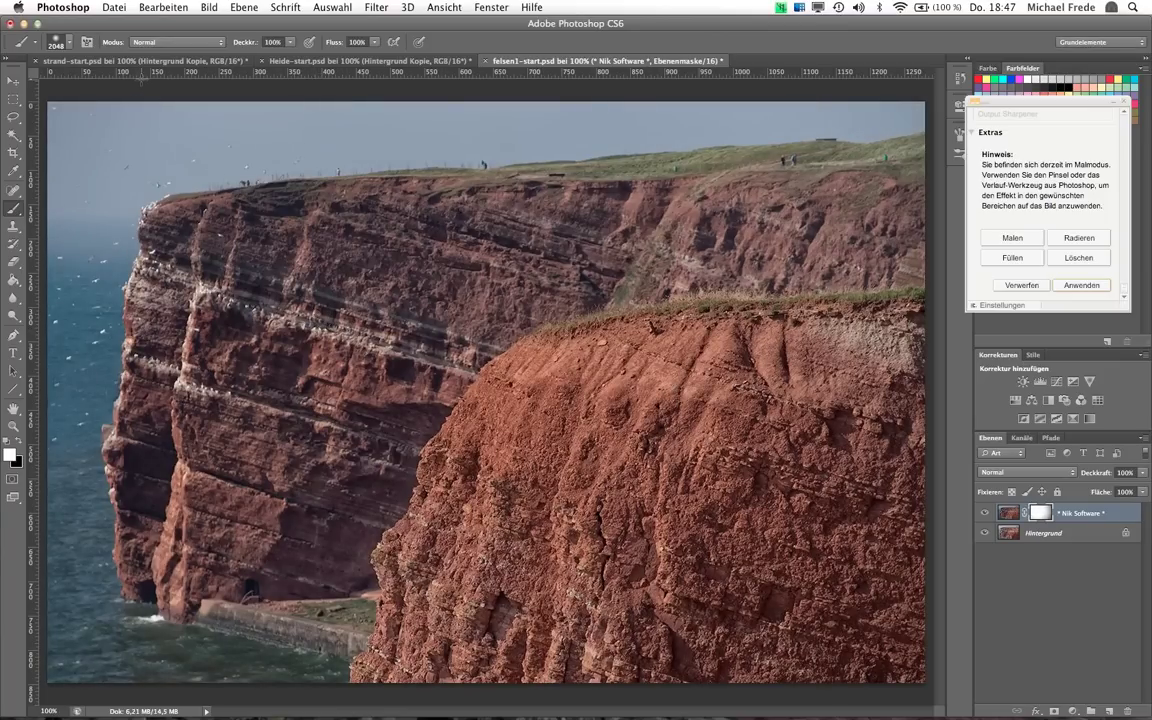
{"action": "left_click", "coordinate": [67, 42]}
{"action": "left_click", "coordinate": [92, 142]}
{"action": "left_click_drag", "start_coordinate": [143, 83], "coordinate": [71, 84]}
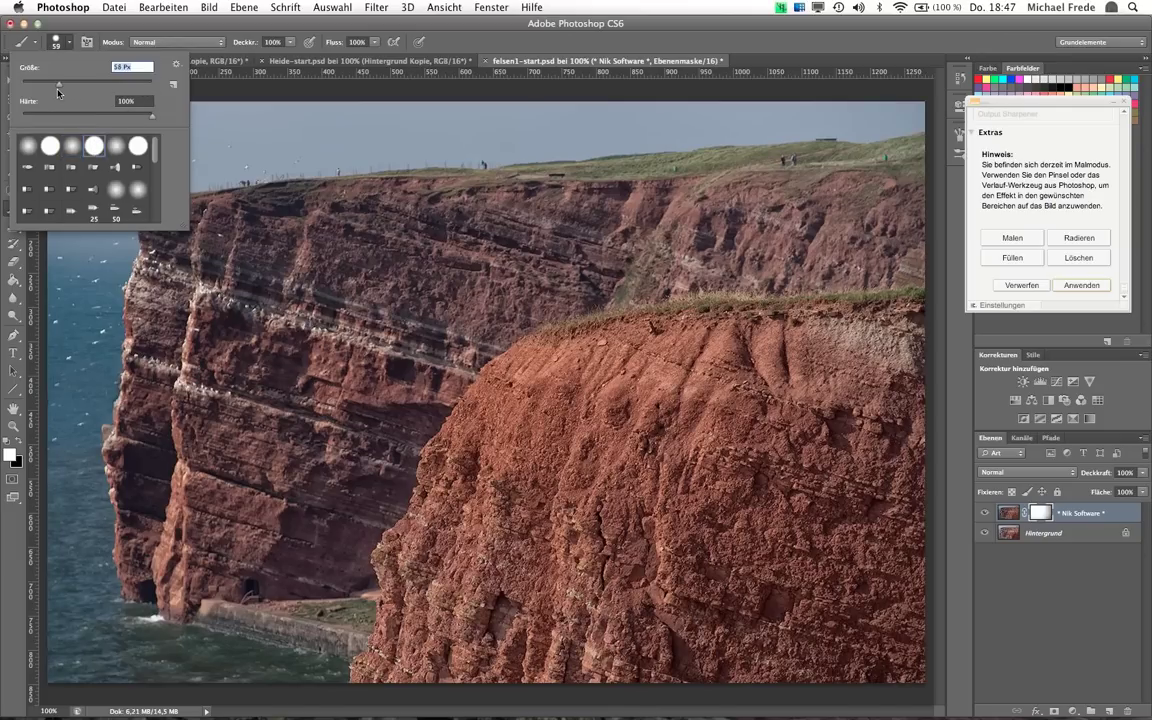
{"action": "left_click", "coordinate": [515, 330]}
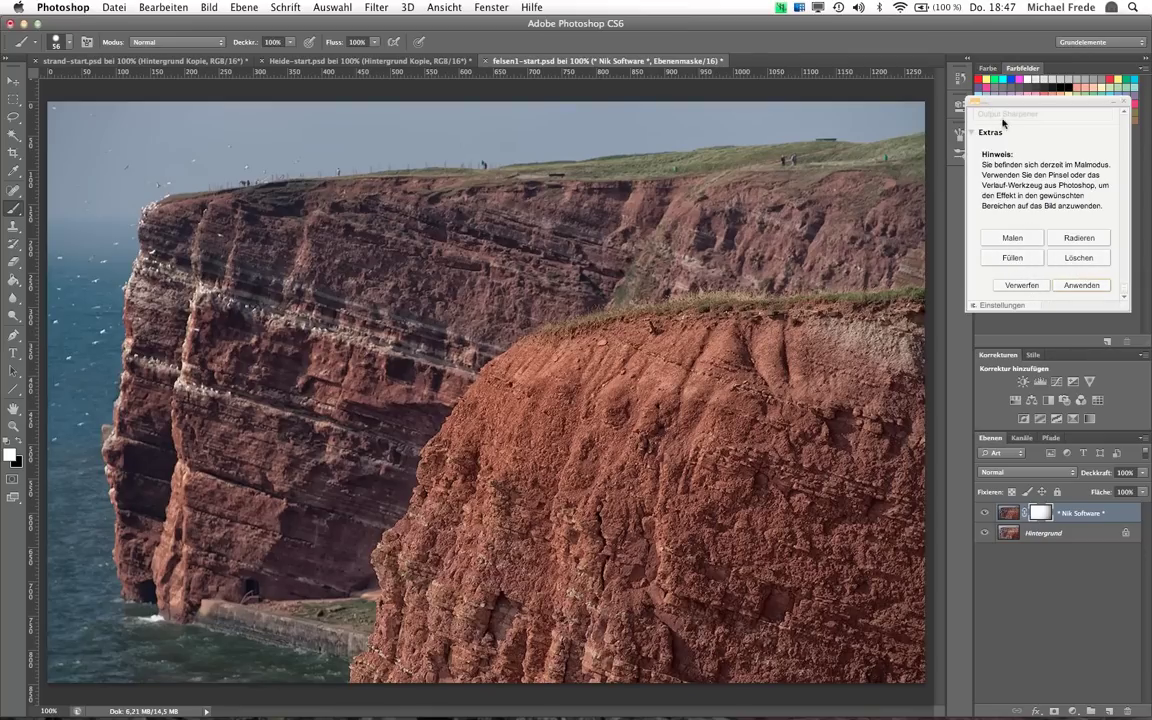
{"action": "left_click", "coordinate": [1020, 286]}
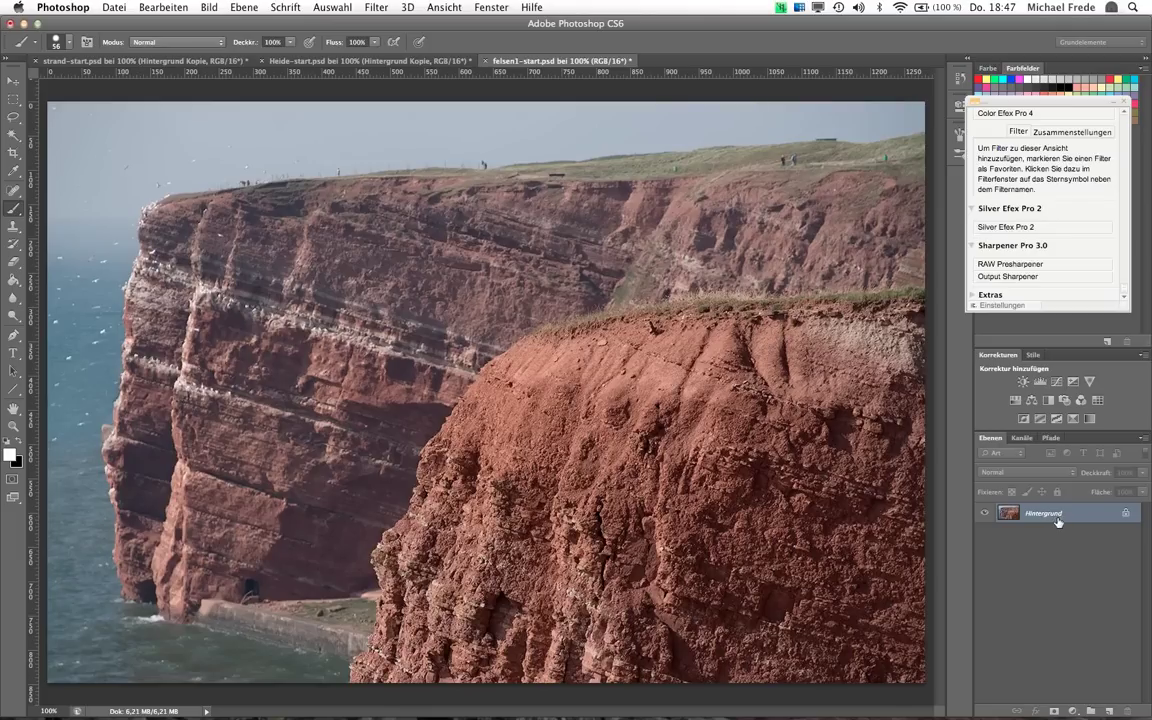
Switch to the Move tool and Heide-start.psd, then add an empty slot after its four filters
{"action": "left_click", "coordinate": [13, 80]}
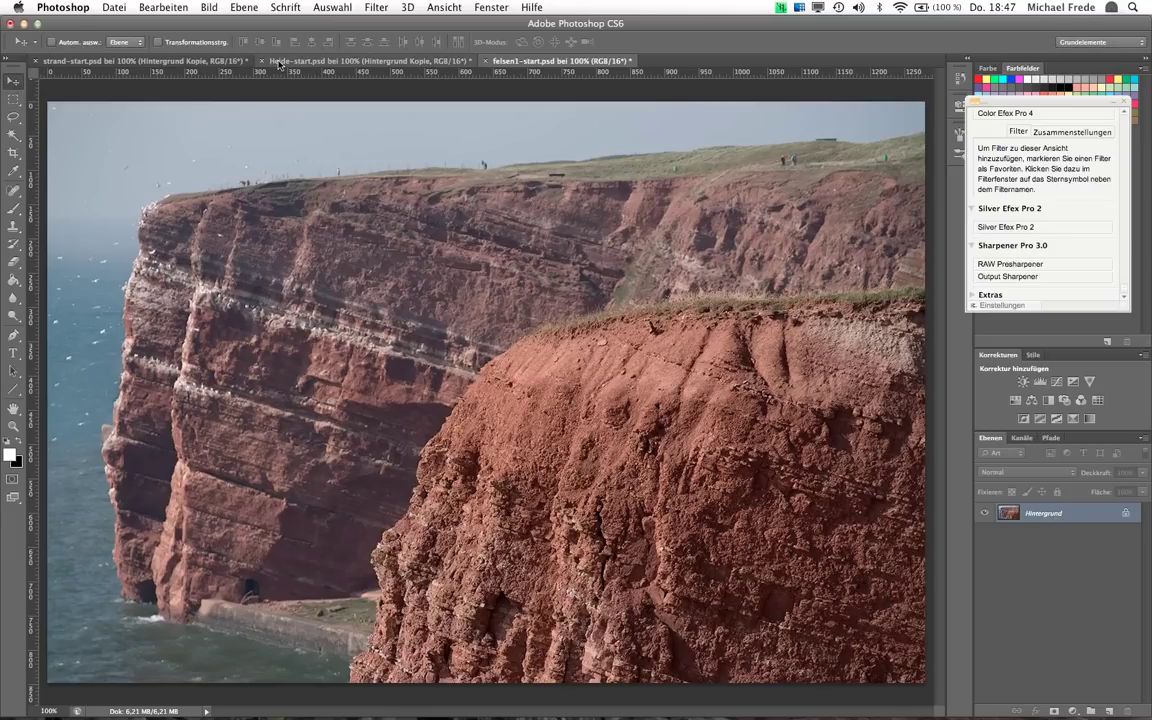
{"action": "left_click", "coordinate": [290, 61]}
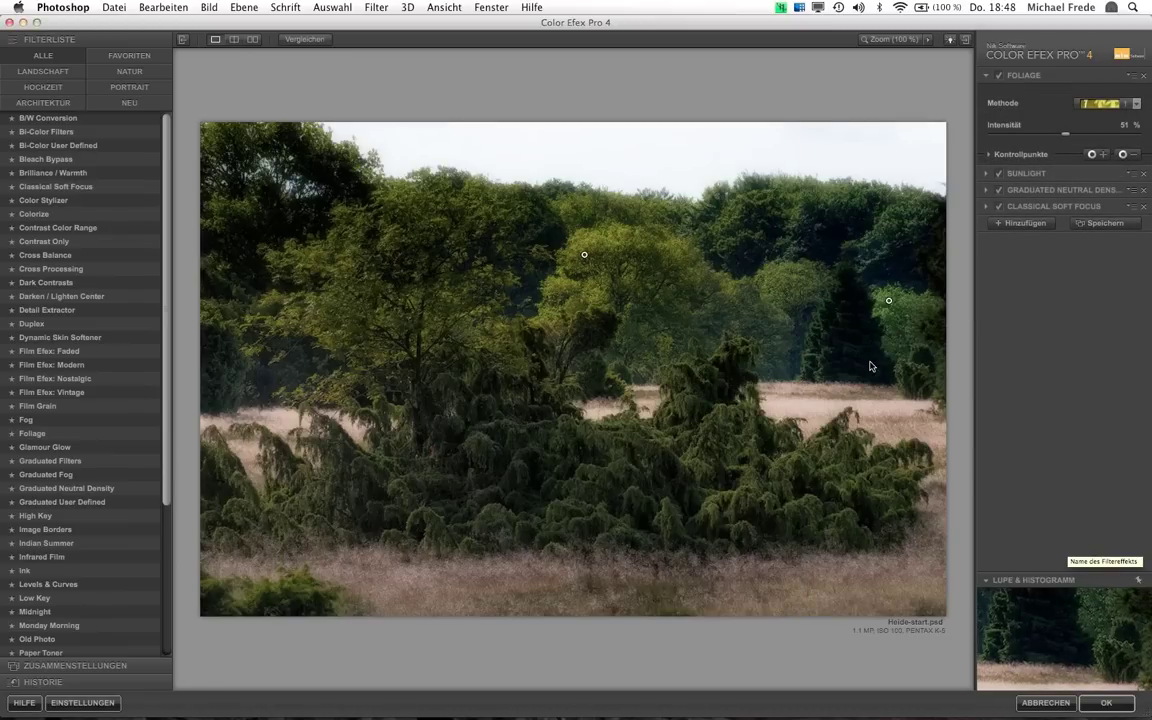
{"action": "left_click", "coordinate": [1028, 224]}
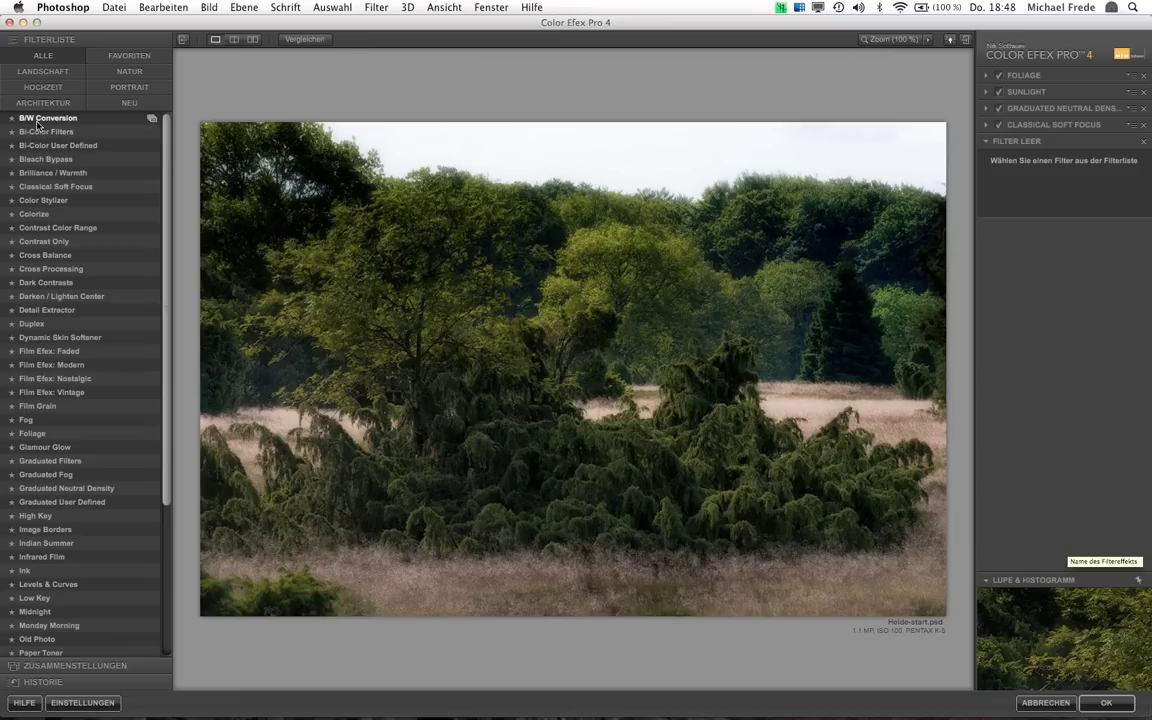
Add a B/W Conversion filter to the heath photo, keeping the plain B/W Conversion method
{"action": "left_click", "coordinate": [56, 122]}
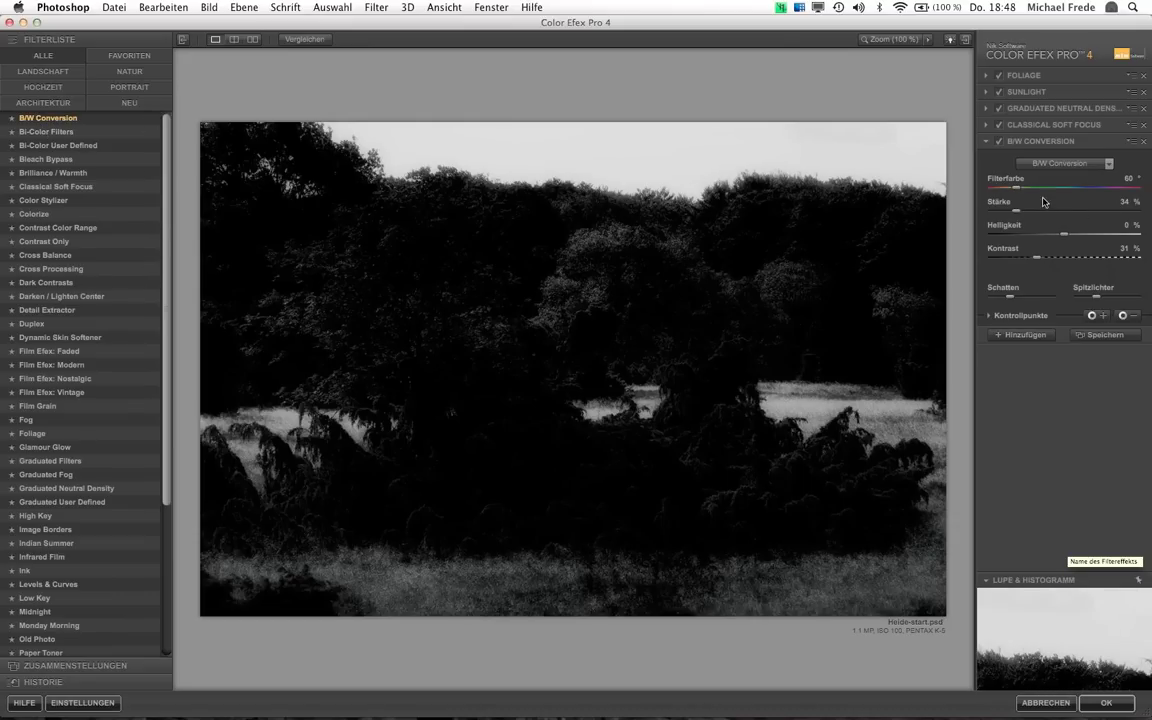
{"action": "left_click", "coordinate": [1108, 164]}
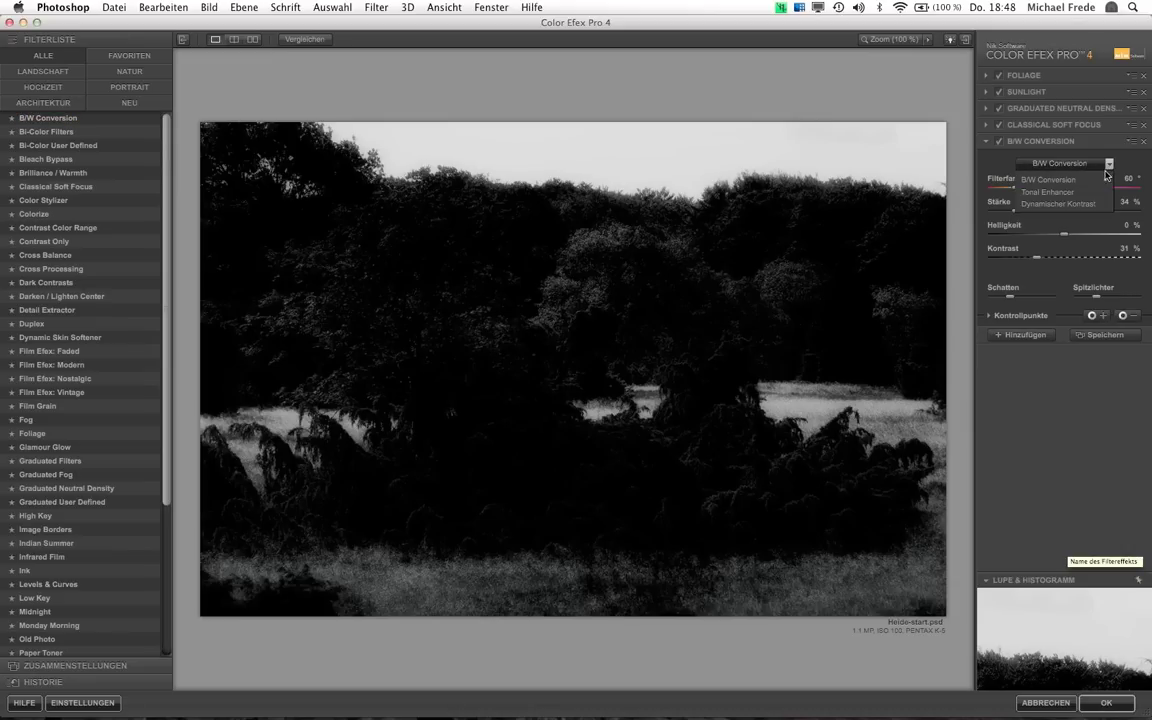
{"action": "left_click", "coordinate": [1089, 192]}
{"action": "left_click", "coordinate": [1087, 204]}
{"action": "left_click", "coordinate": [1078, 181]}
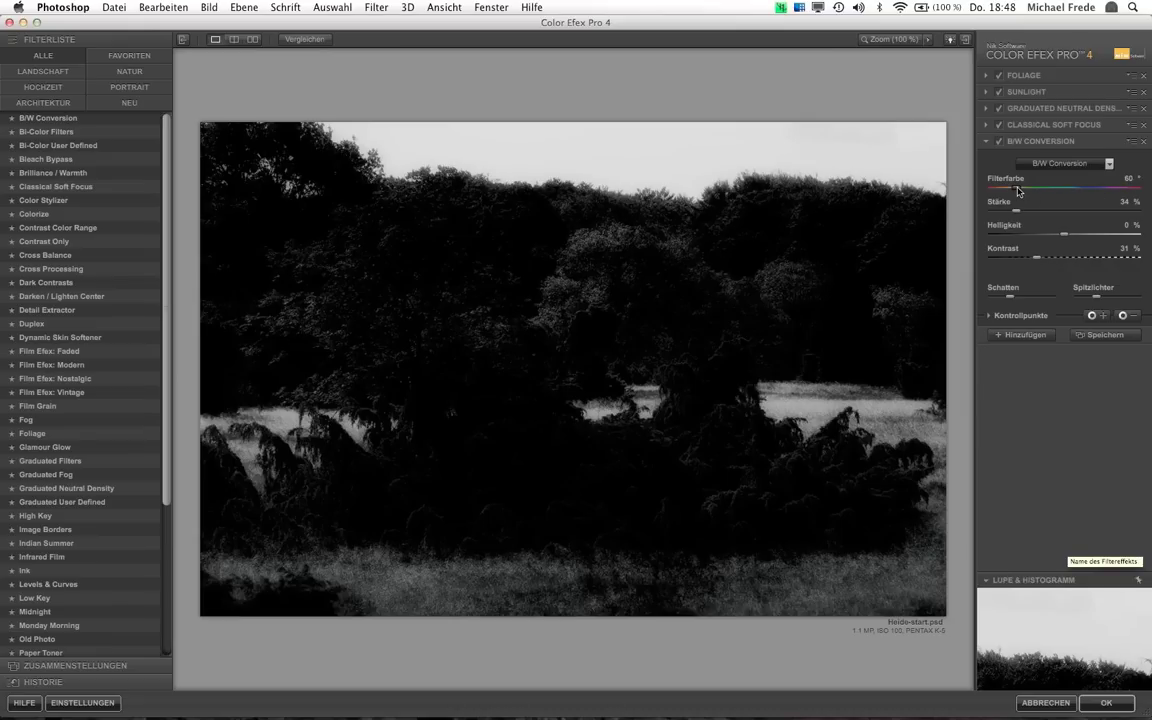
Set filter colour 57°, strength 77% and brightness 69%, raise contrast, and compare Graduated Neutral Density off/on
{"action": "left_click_drag", "start_coordinate": [1019, 191], "coordinate": [1114, 199]}
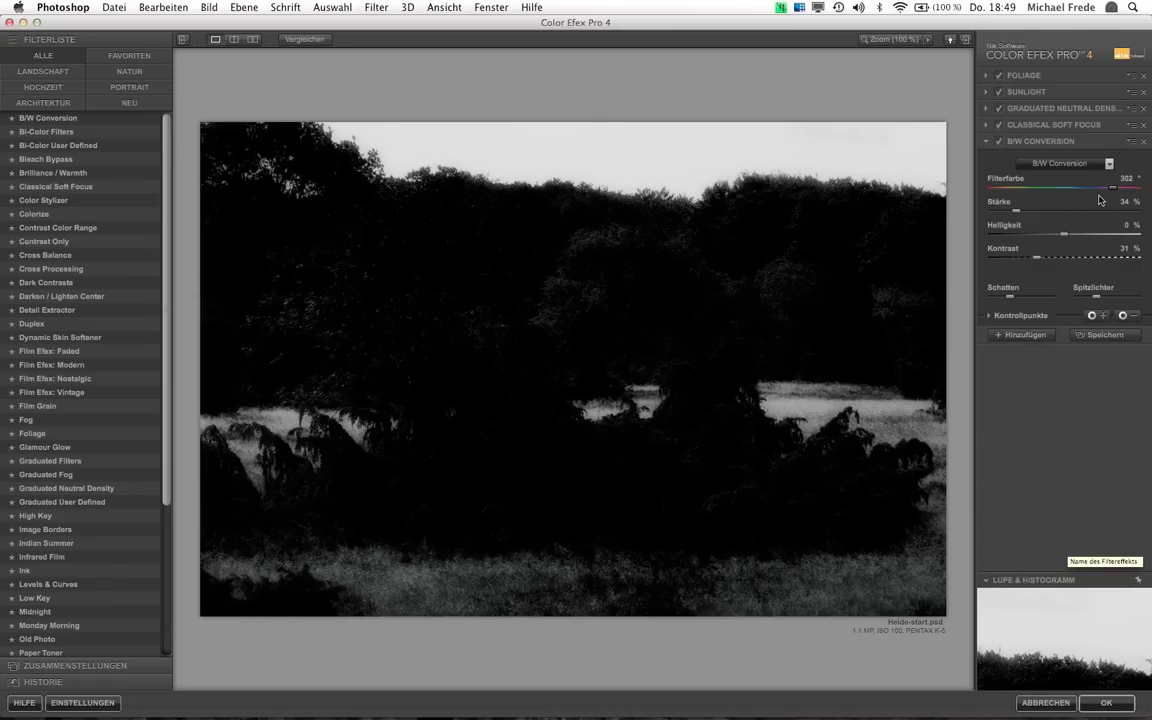
{"action": "left_click_drag", "start_coordinate": [1116, 189], "coordinate": [1018, 202]}
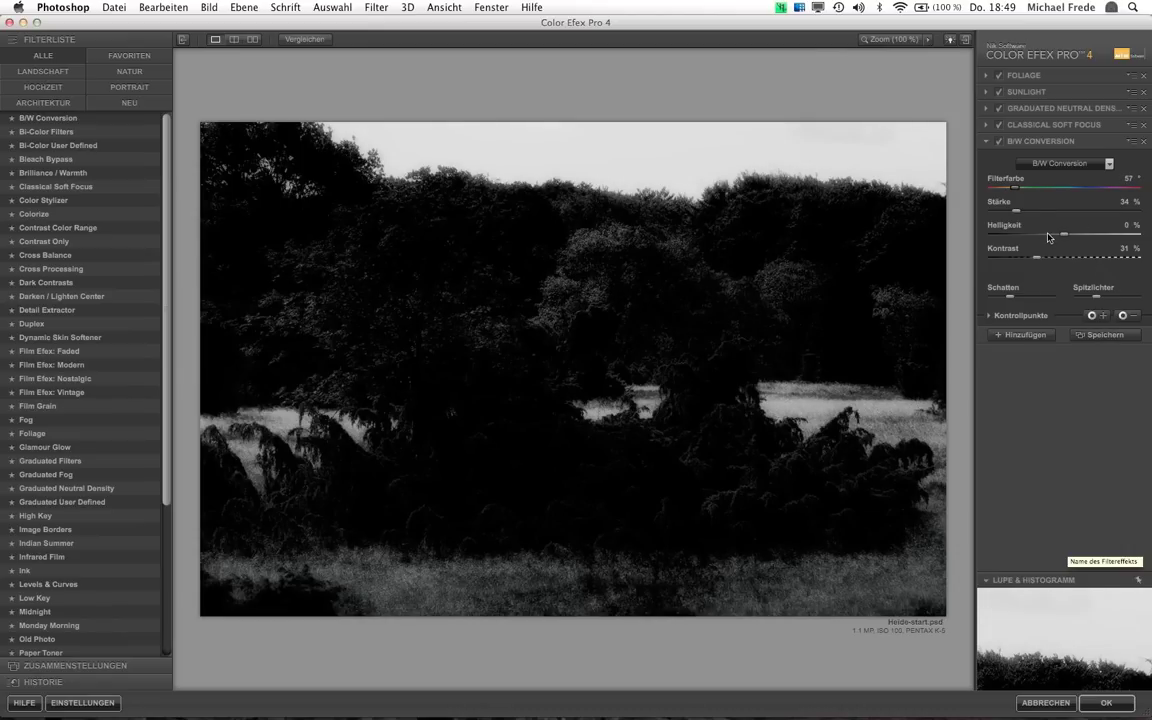
{"action": "left_click_drag", "start_coordinate": [1063, 236], "coordinate": [1111, 242]}
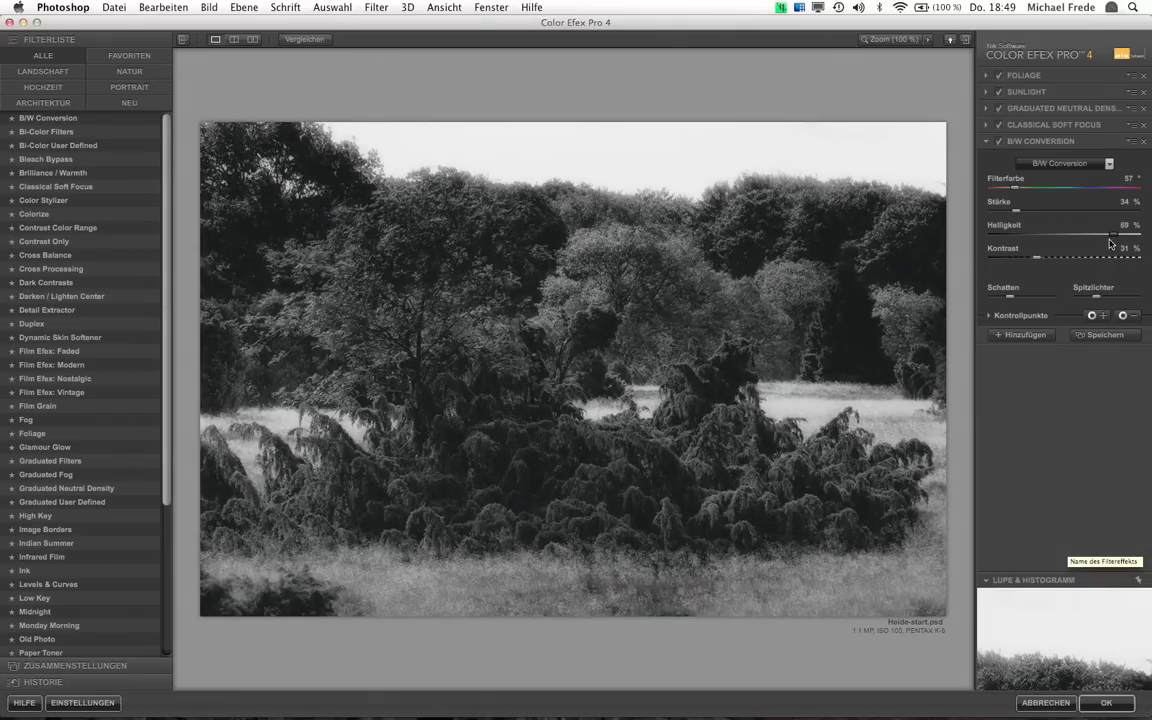
{"action": "mouse_move", "coordinate": [1037, 257]}
{"action": "left_mouse_down"}
{"action": "mouse_move", "coordinate": [1065, 264]}
{"action": "mouse_move", "coordinate": [1040, 267]}
{"action": "left_mouse_up"}
{"action": "mouse_move", "coordinate": [1016, 211]}
{"action": "left_mouse_down"}
{"action": "mouse_move", "coordinate": [1073, 211]}
{"action": "mouse_move", "coordinate": [1072, 225]}
{"action": "mouse_move", "coordinate": [1048, 225]}
{"action": "left_mouse_up"}
{"action": "left_click", "coordinate": [999, 108]}
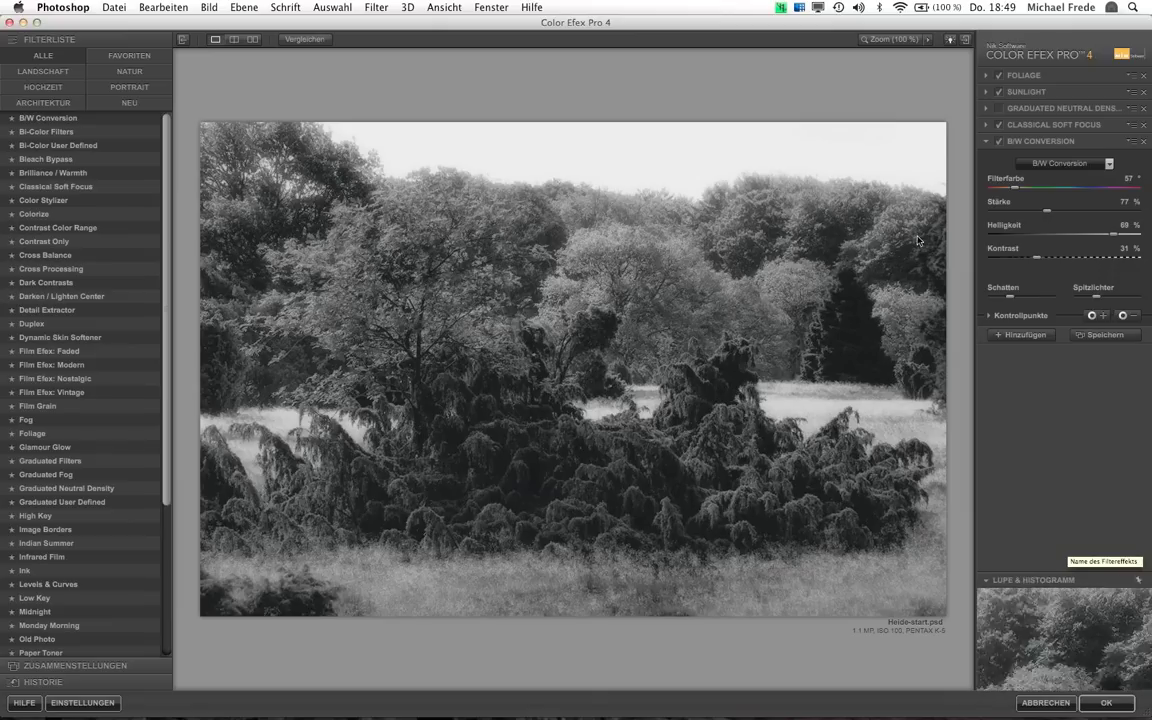
{"action": "left_click", "coordinate": [998, 109]}
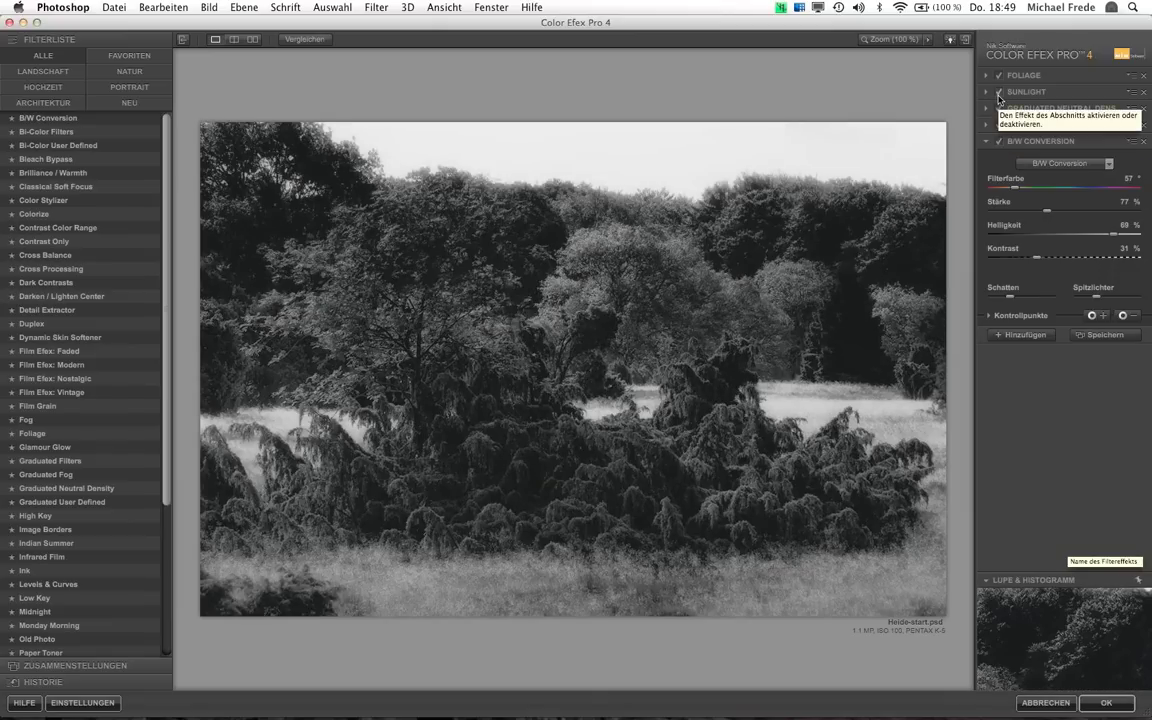
{"action": "left_click", "coordinate": [998, 92]}
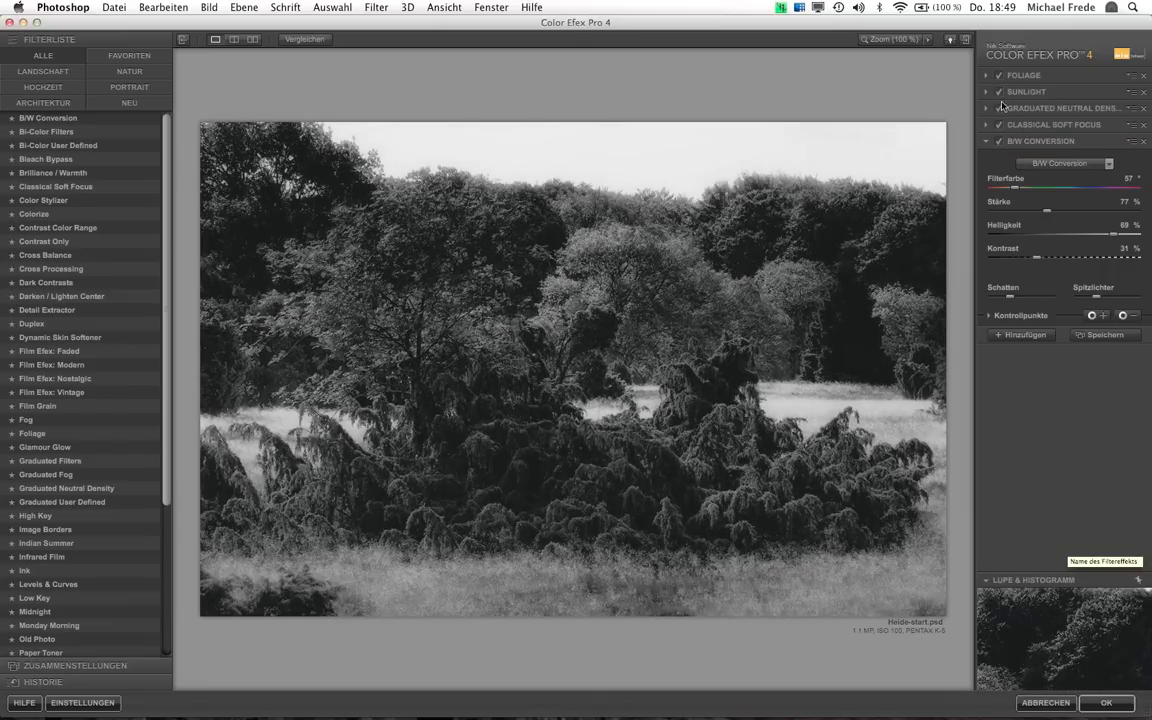
{"action": "left_click", "coordinate": [986, 92]}
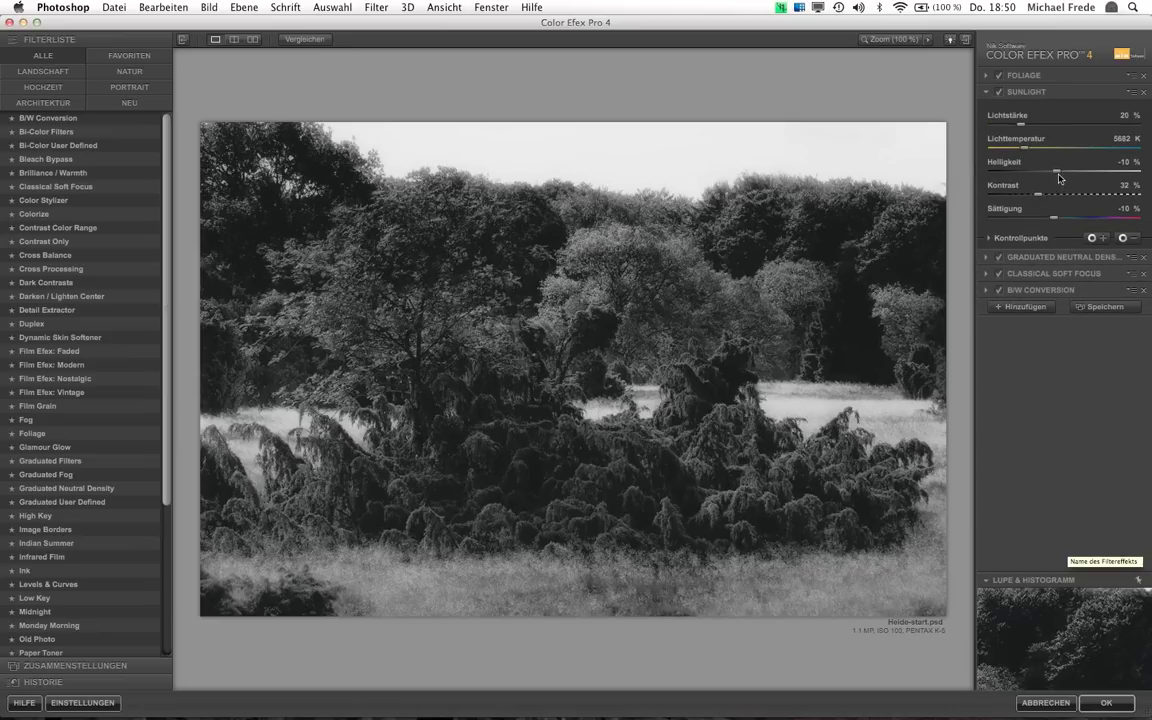
{"action": "left_click_drag", "start_coordinate": [1056, 171], "coordinate": [1099, 172]}
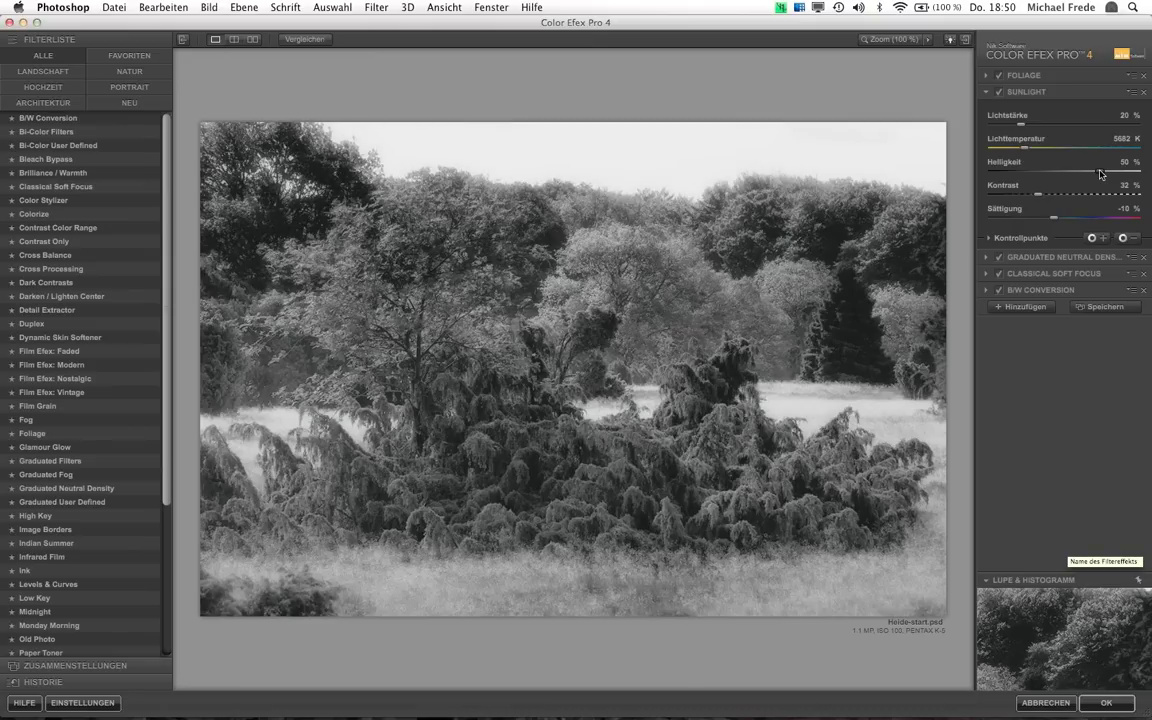
{"action": "left_click_drag", "start_coordinate": [1099, 173], "coordinate": [1052, 177]}
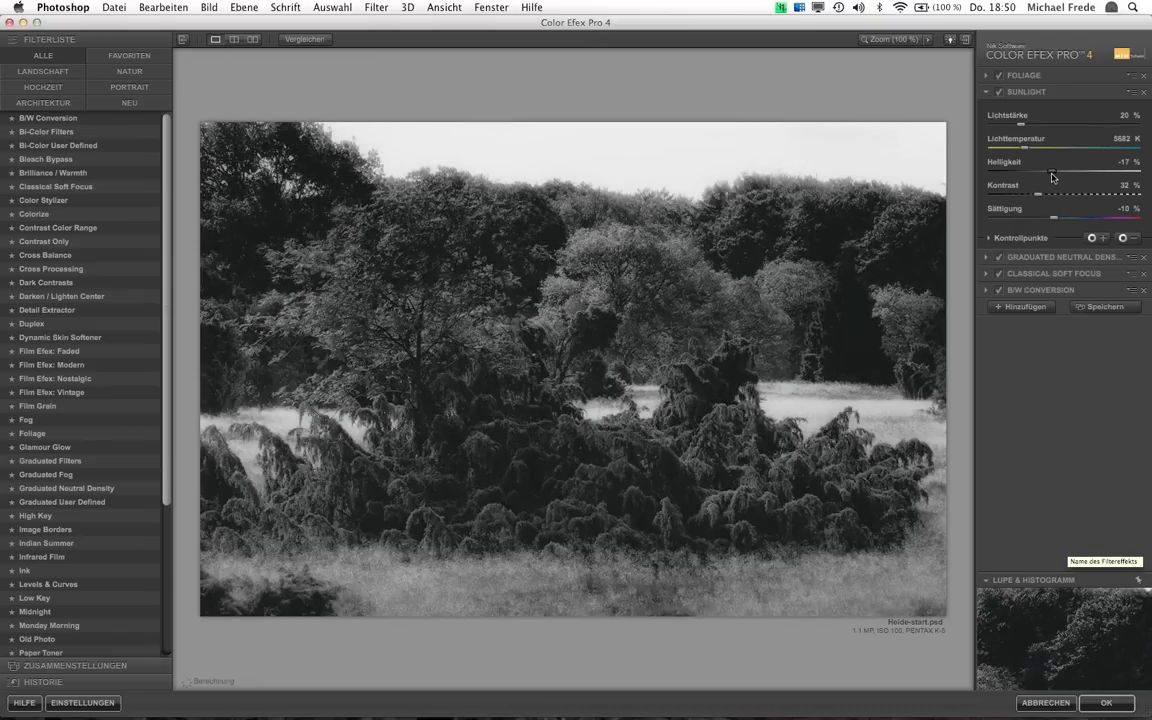
{"action": "left_click_drag", "start_coordinate": [1052, 177], "coordinate": [1059, 178]}
{"action": "left_click", "coordinate": [987, 294]}
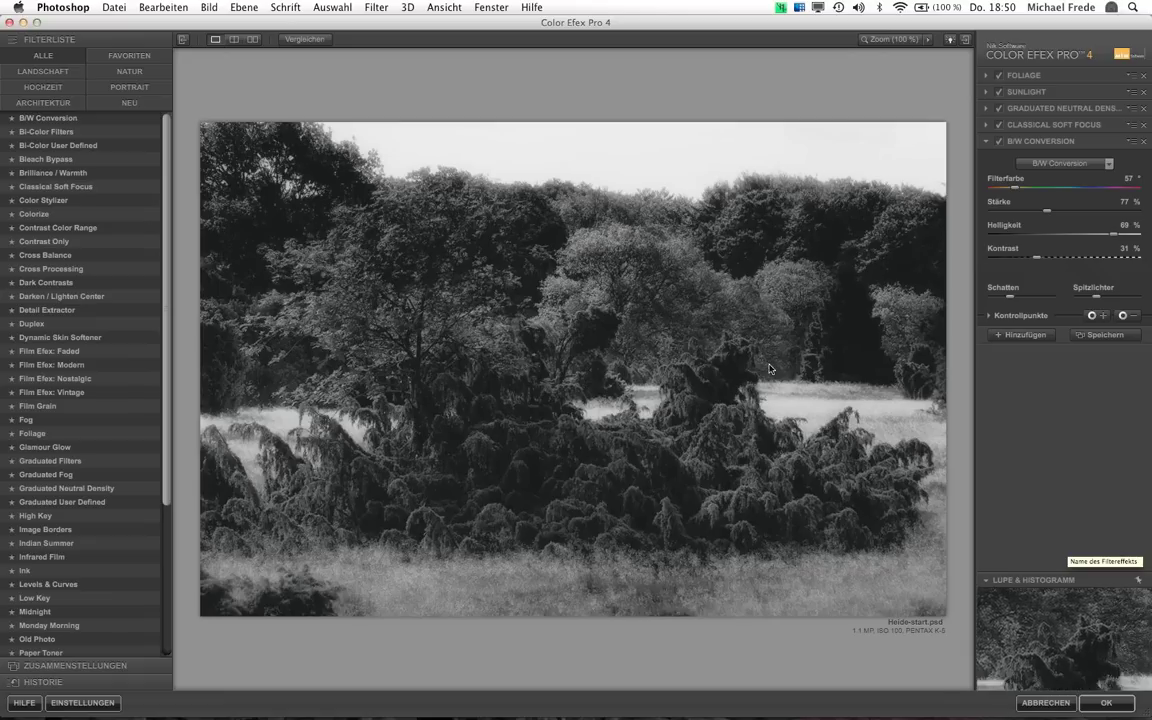
{"action": "left_click", "coordinate": [988, 317]}
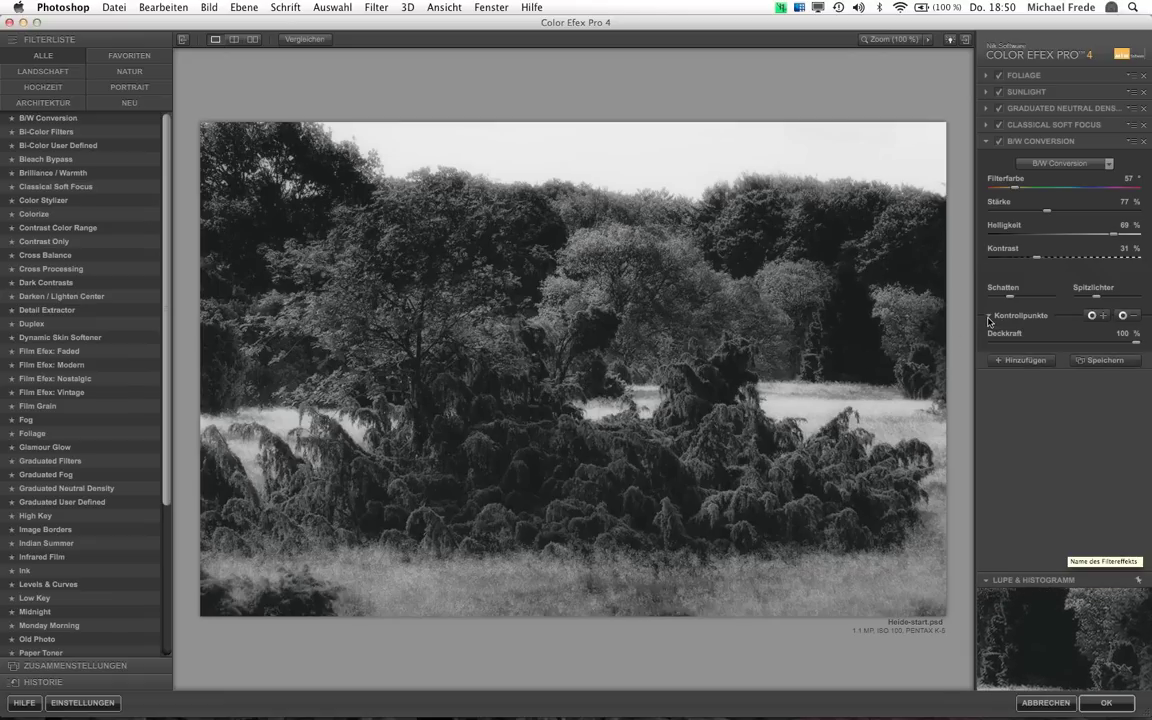
{"action": "left_click", "coordinate": [1124, 317]}
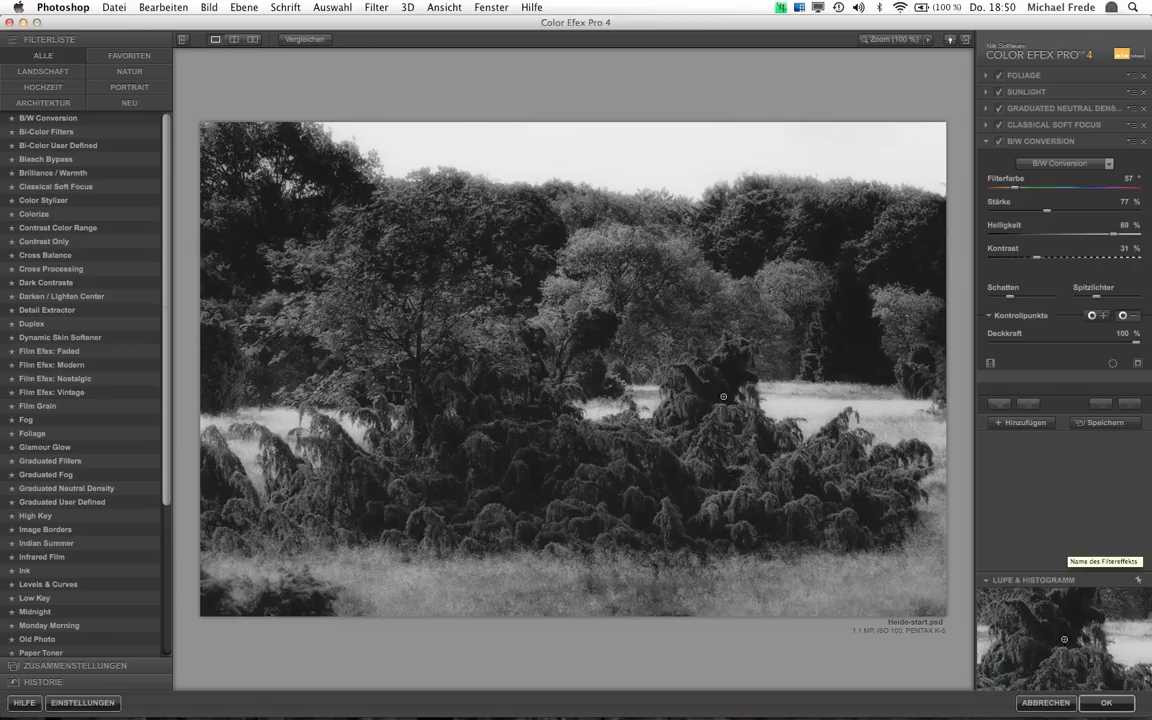
{"action": "left_click", "coordinate": [630, 257]}
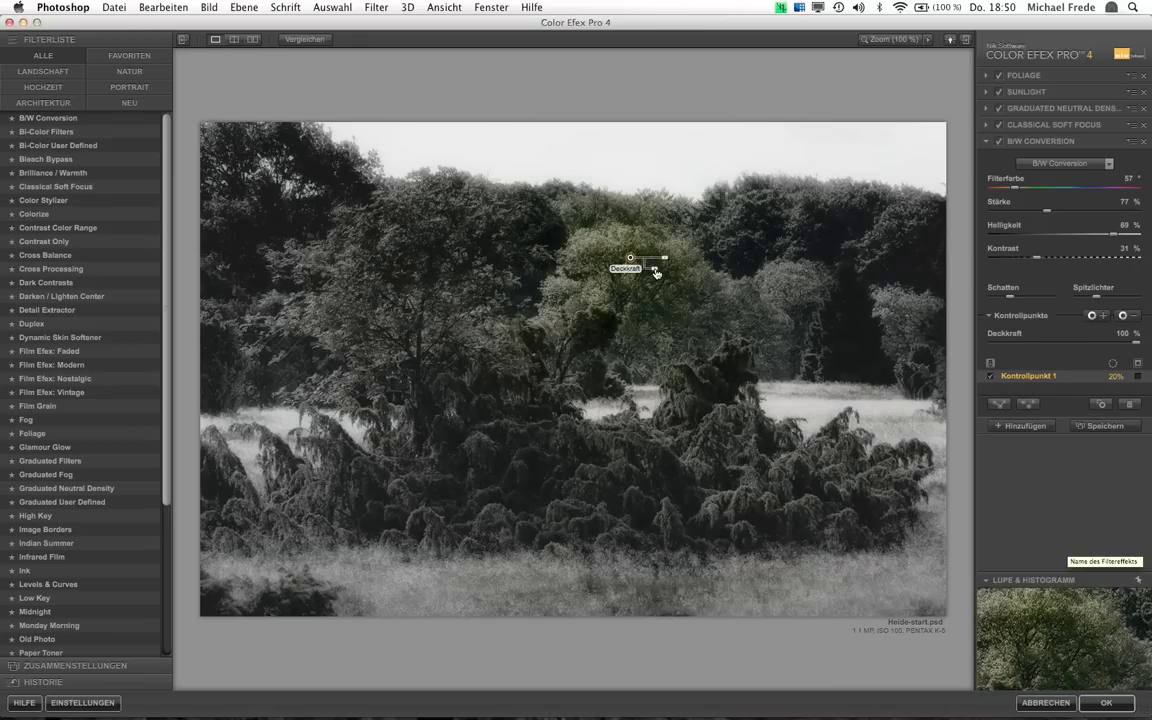
{"action": "mouse_move", "coordinate": [665, 258]}
{"action": "left_mouse_down"}
{"action": "mouse_move", "coordinate": [674, 263]}
{"action": "mouse_move", "coordinate": [634, 266]}
{"action": "mouse_move", "coordinate": [718, 446]}
{"action": "left_mouse_up"}
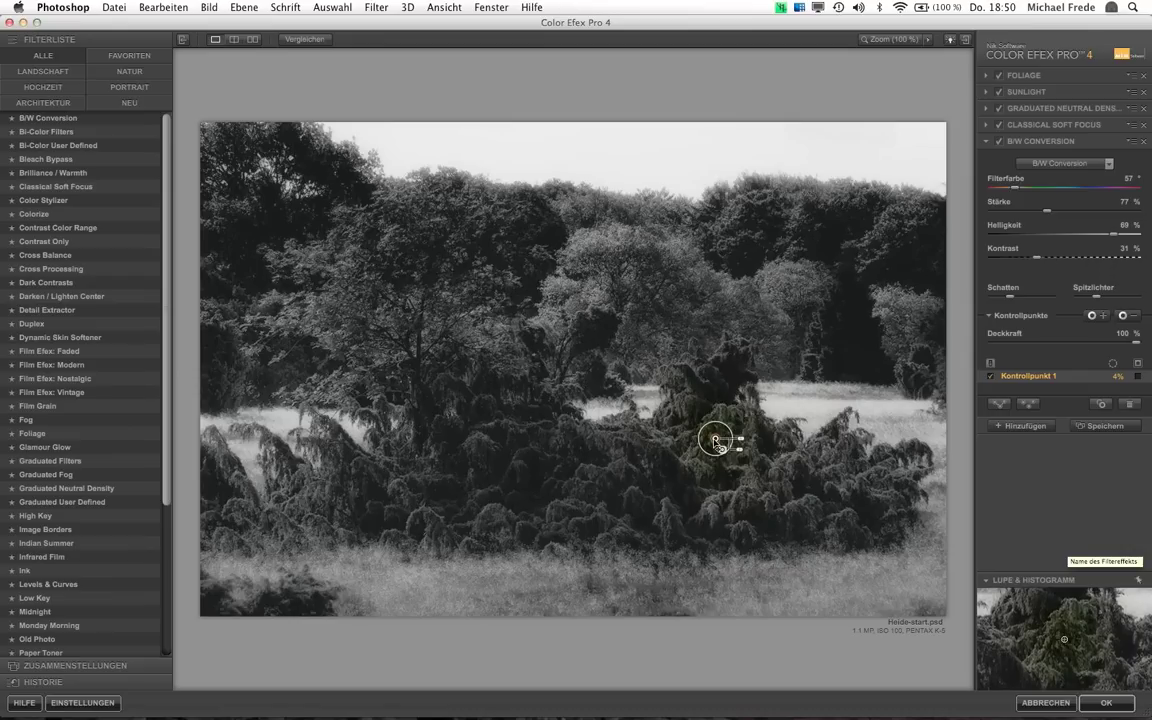
{"action": "left_click_drag", "start_coordinate": [716, 443], "coordinate": [720, 427]}
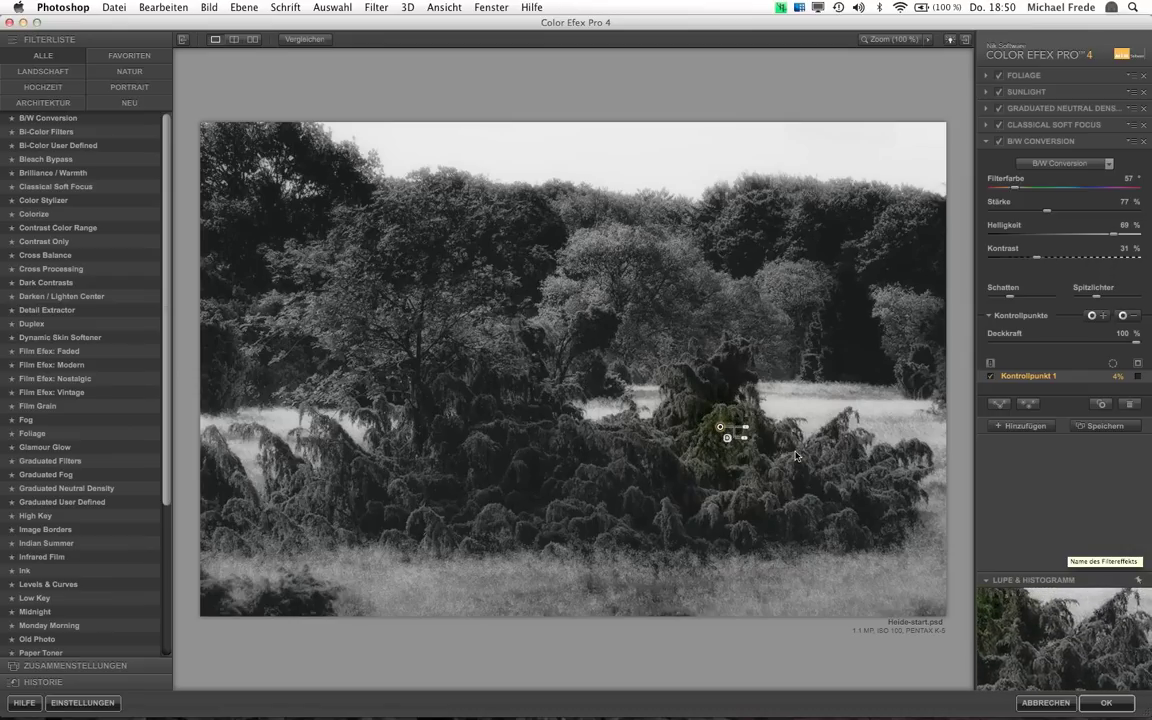
{"action": "key", "text": "Delete"}
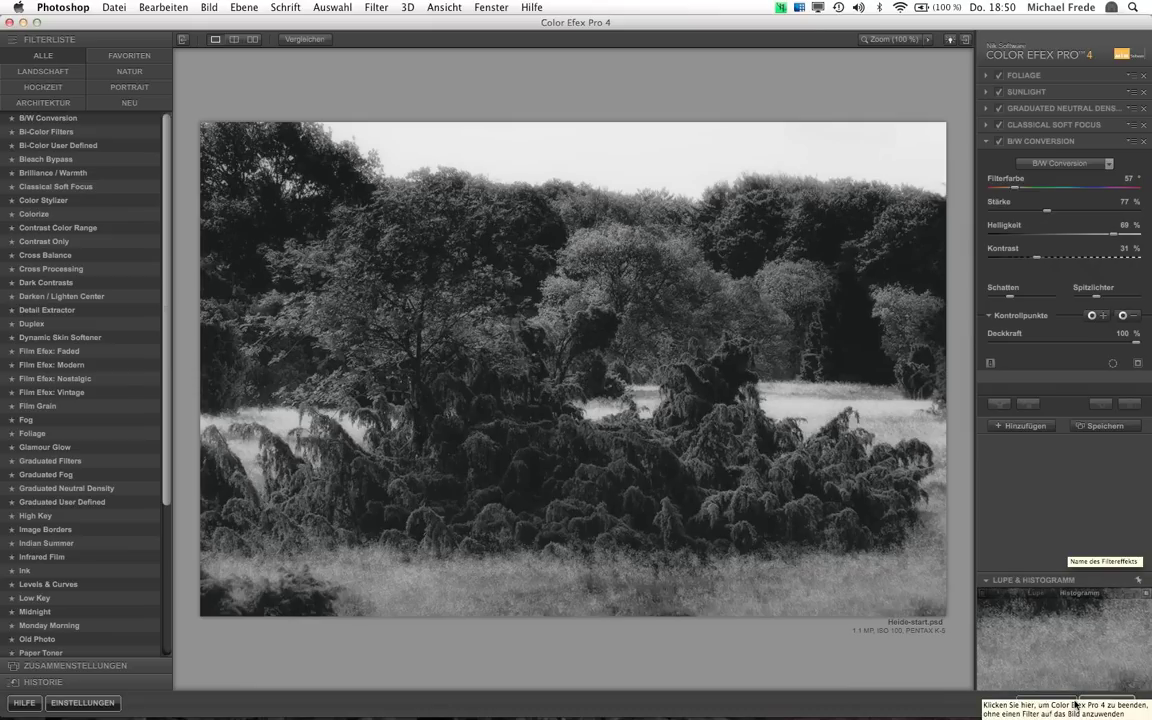
Apply the black-and-white stack to the heath photo, compare with the original, then show strand-start
{"action": "left_click", "coordinate": [1106, 704]}
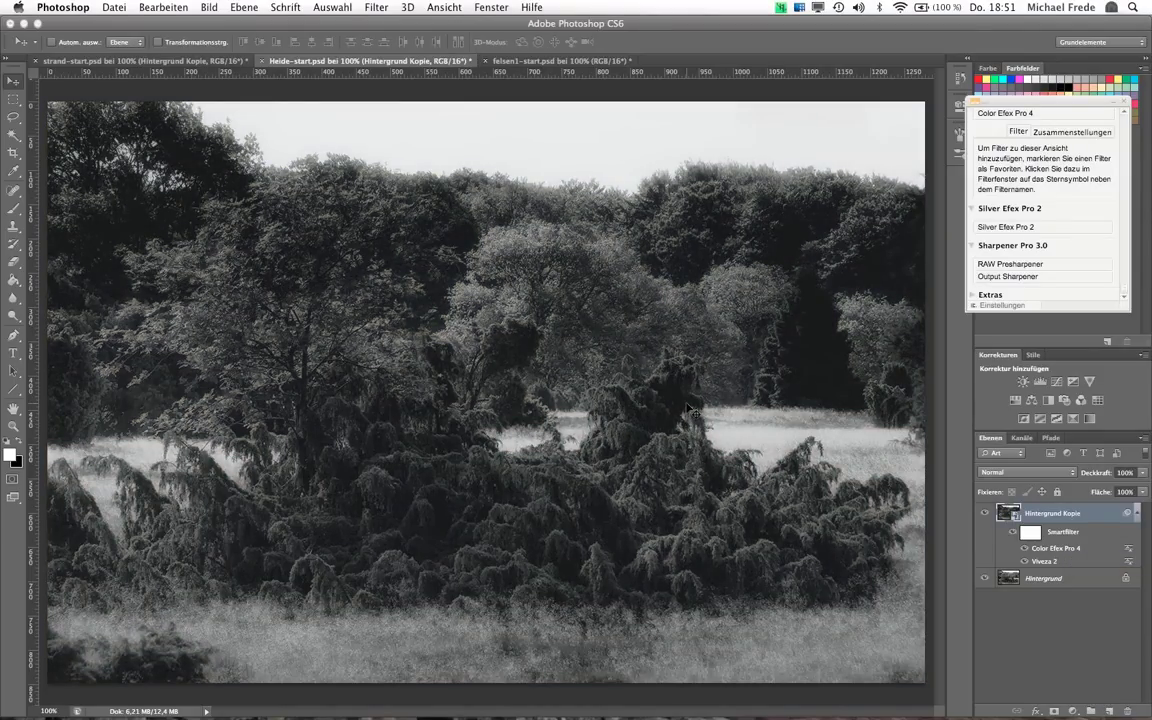
{"action": "left_click", "coordinate": [985, 513]}
{"action": "left_click", "coordinate": [524, 63]}
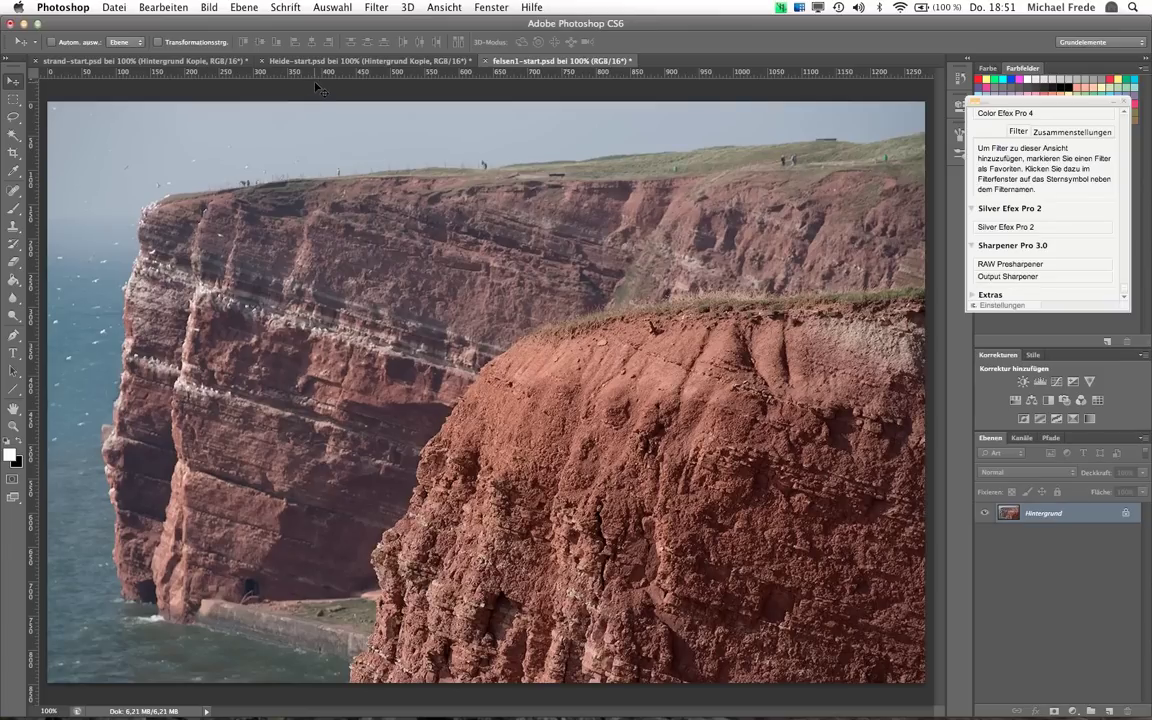
{"action": "left_click", "coordinate": [204, 63]}
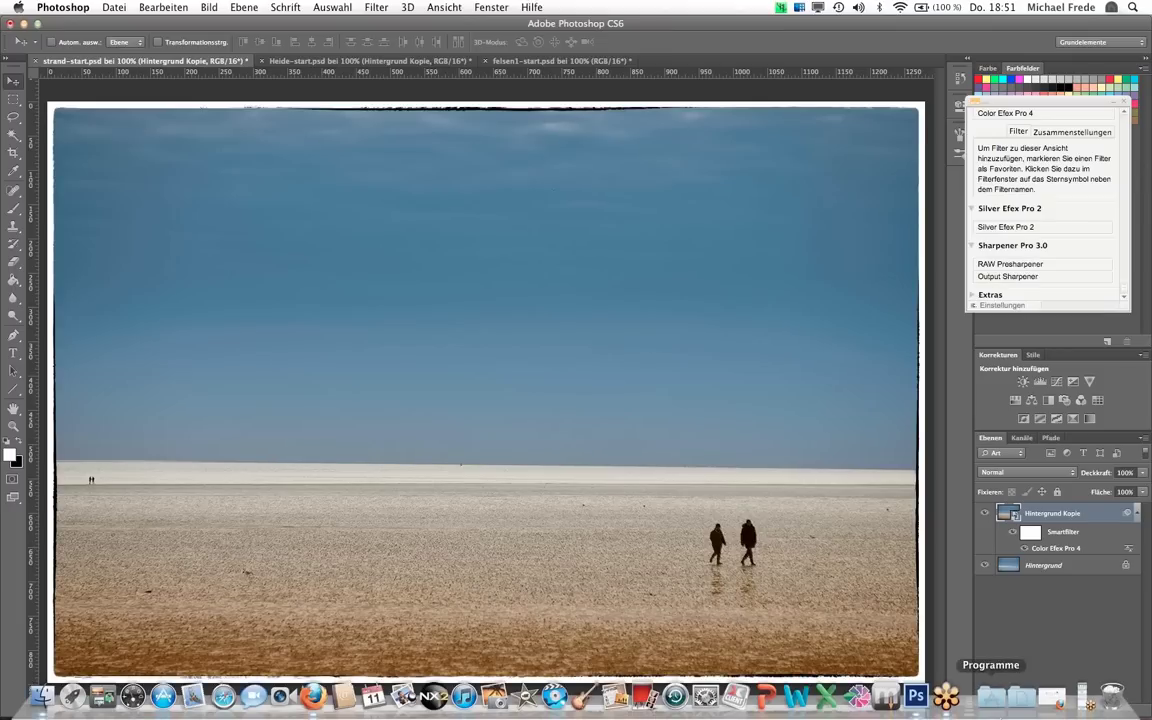
Launch Adobe Photoshop Lightroom 4 from a Spotlight search for 'light'
{"action": "left_click", "coordinate": [1133, 8]}
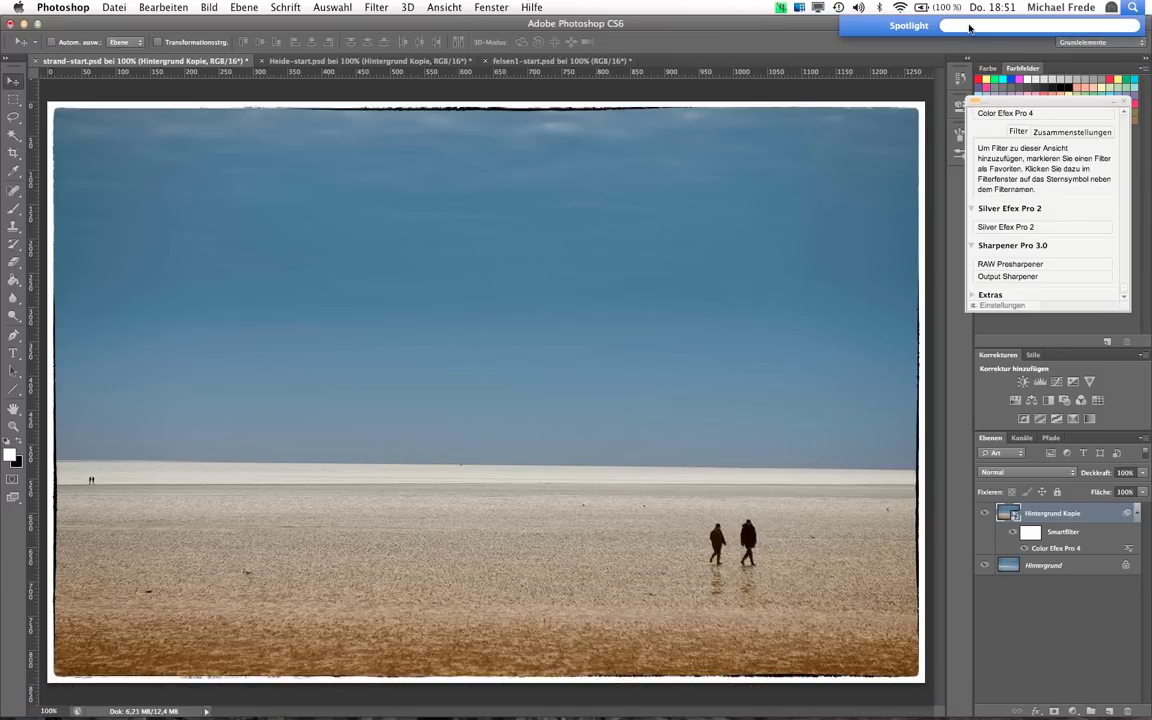
{"action": "type", "text": "lig"}
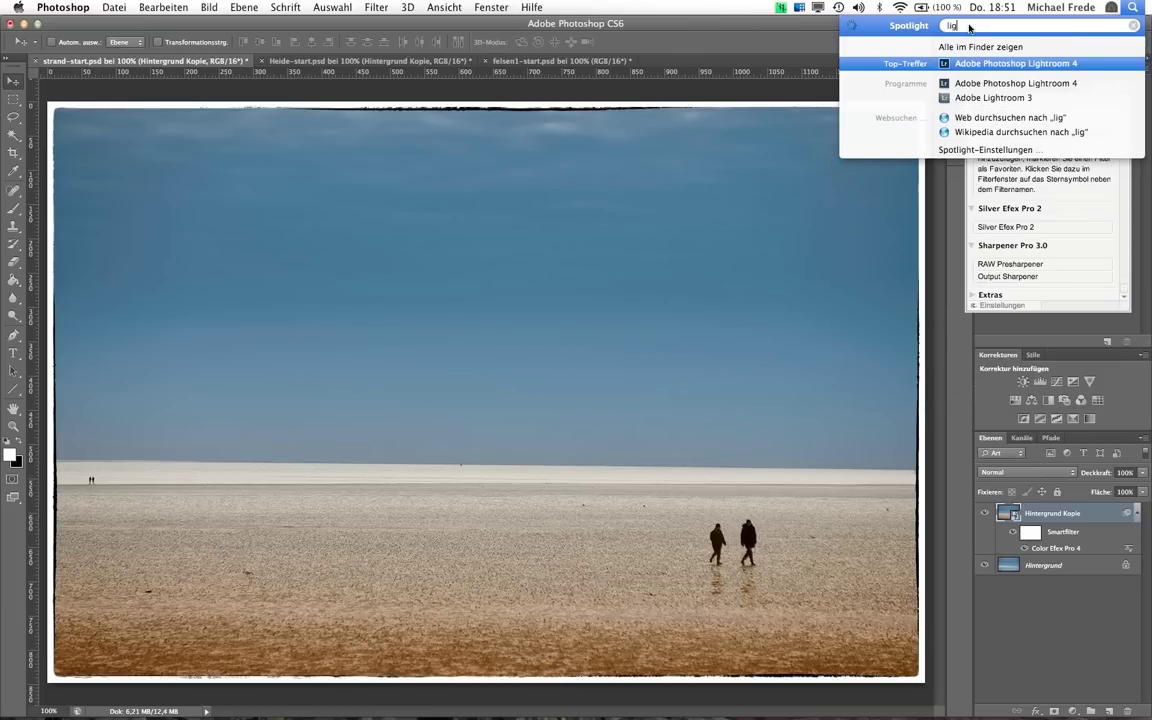
{"action": "type", "text": "ht"}
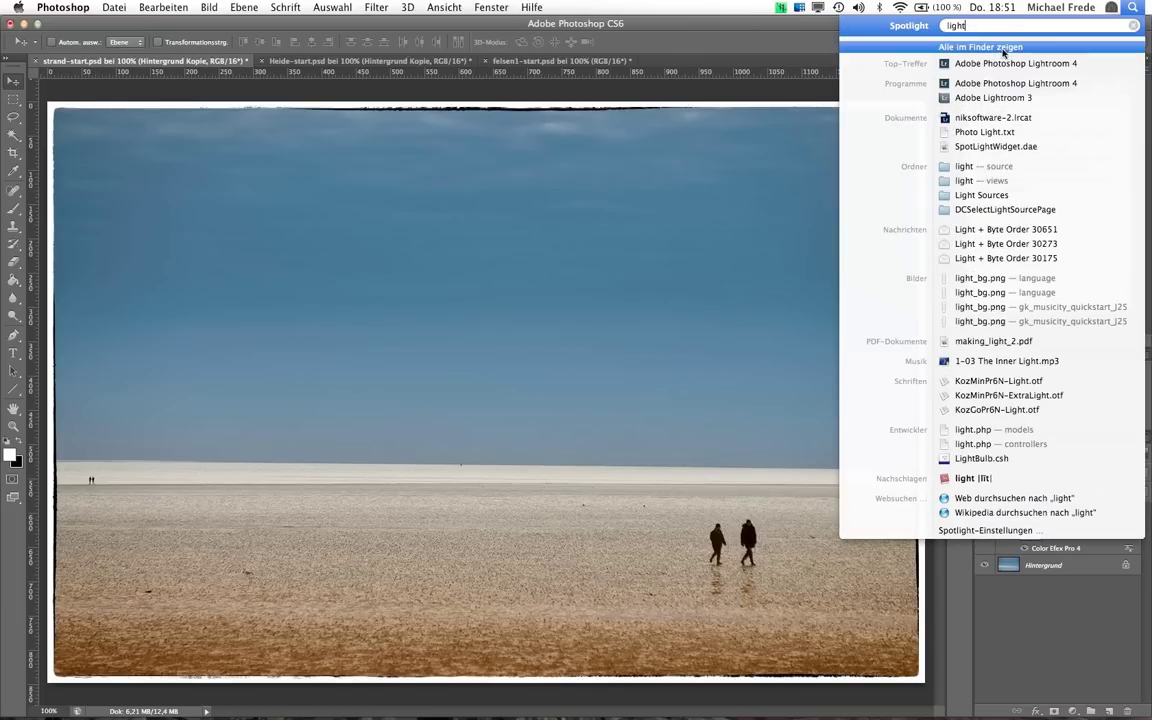
{"action": "left_click", "coordinate": [995, 64]}
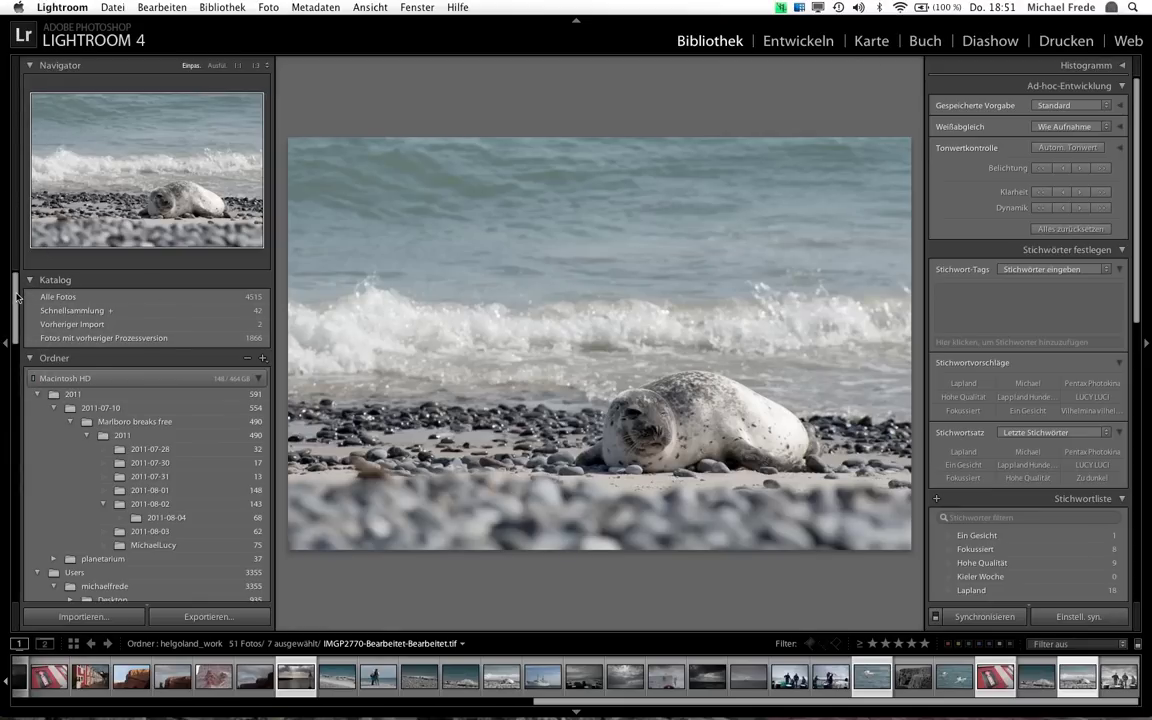
Begin editing the seal photo in Silver Efex Pro 2, cancel, then show the crew photo
{"action": "right_click", "coordinate": [506, 289]}
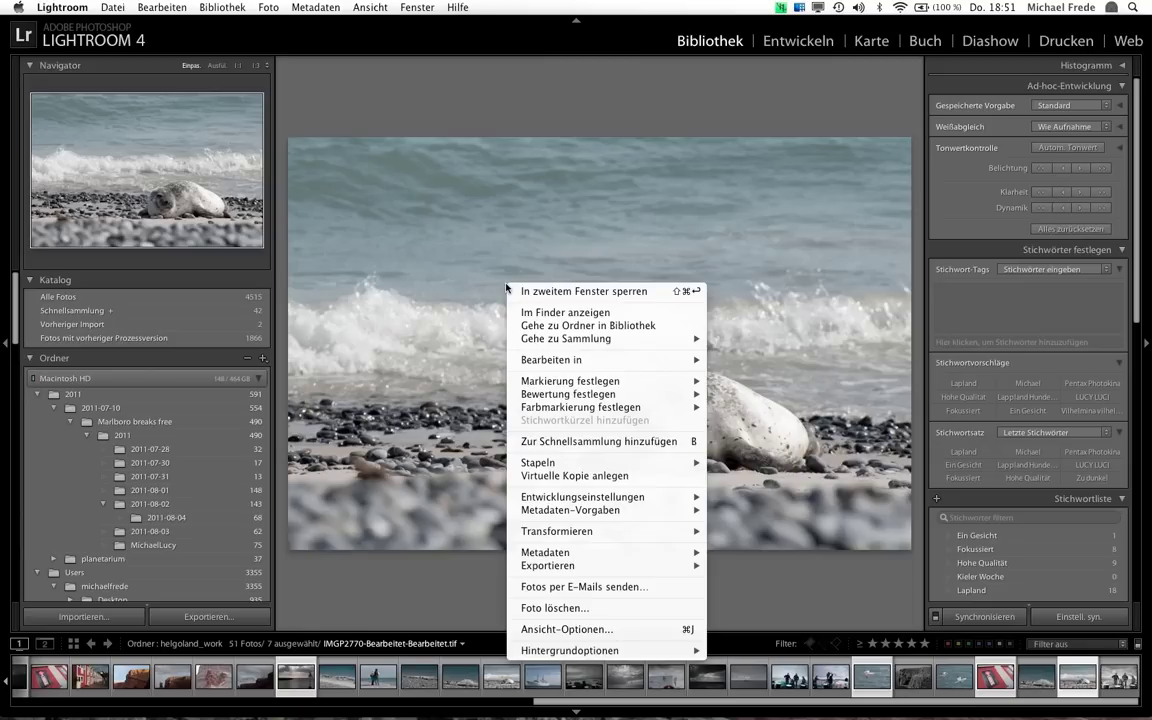
{"action": "mouse_move", "coordinate": [560, 359]}
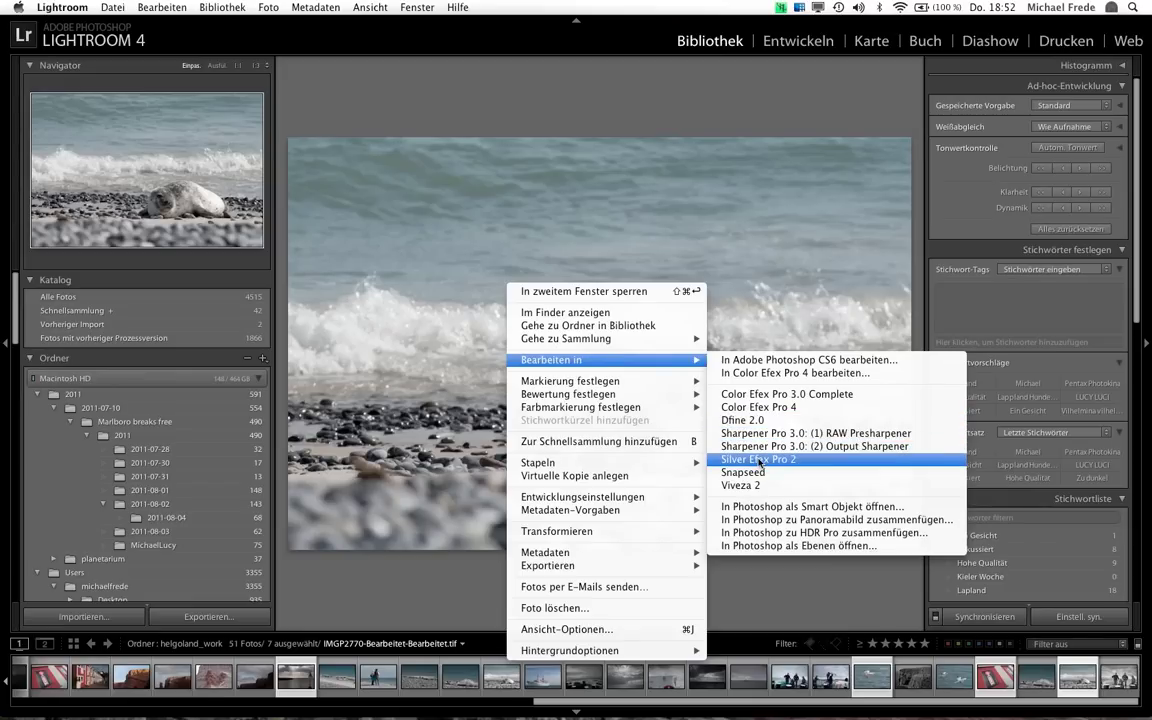
{"action": "left_click", "coordinate": [760, 462]}
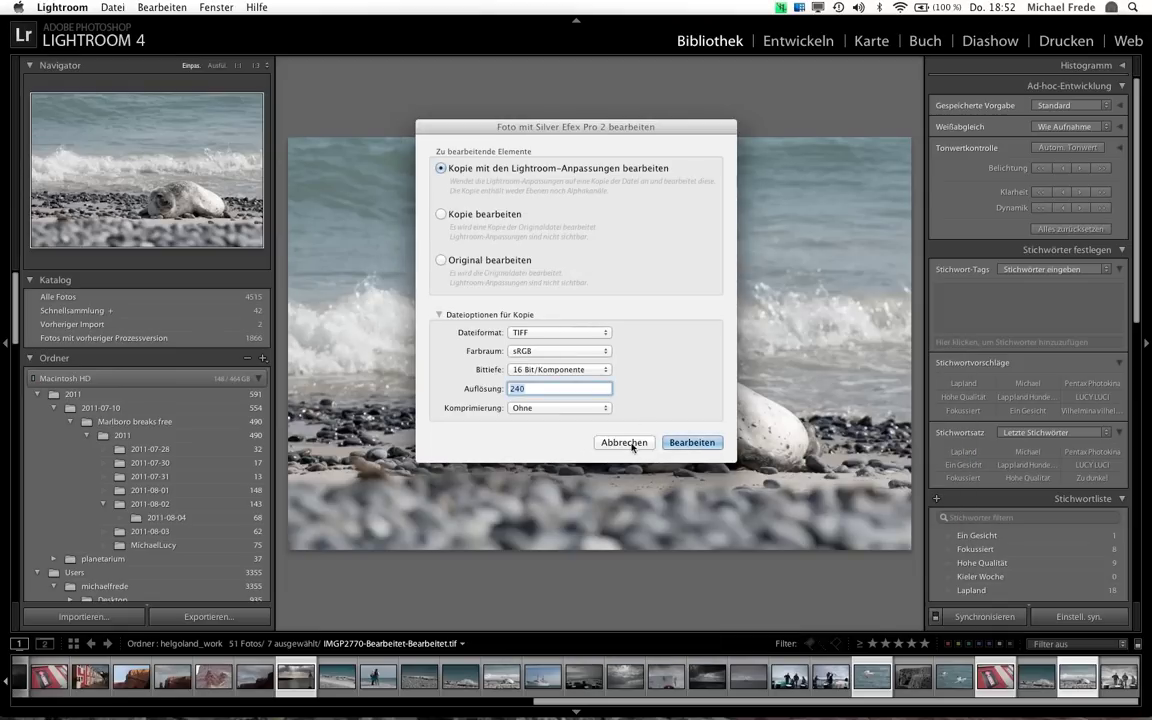
{"action": "left_click", "coordinate": [618, 443]}
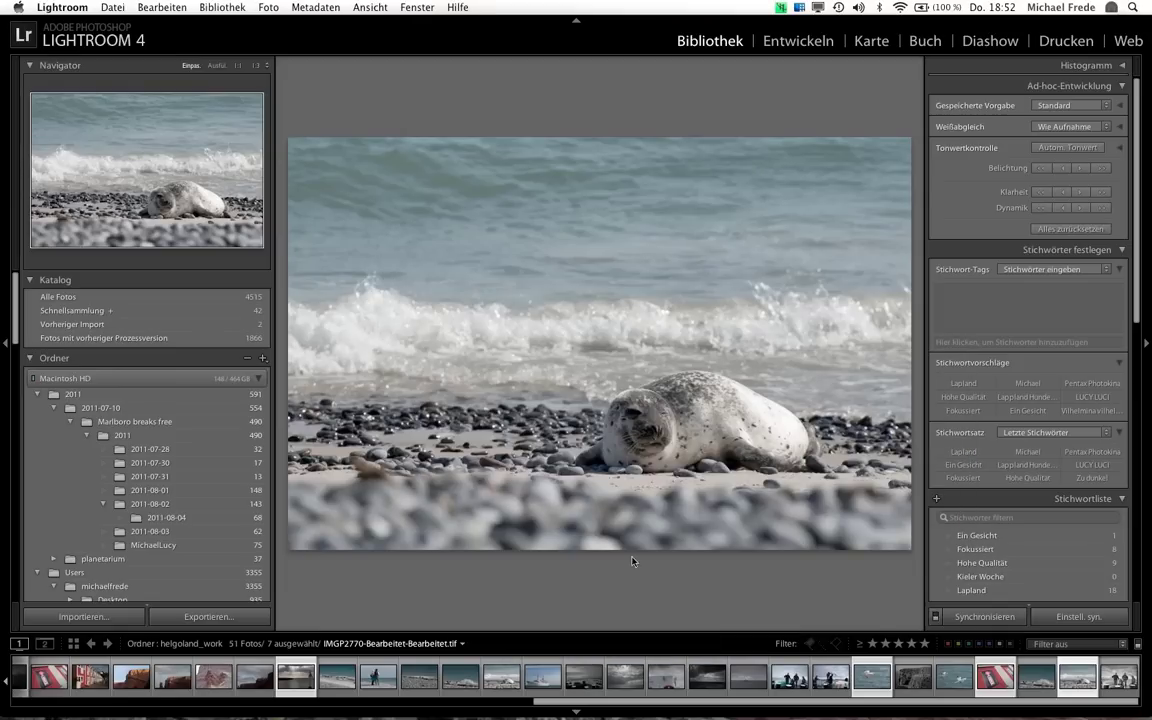
{"action": "left_click", "coordinate": [793, 682]}
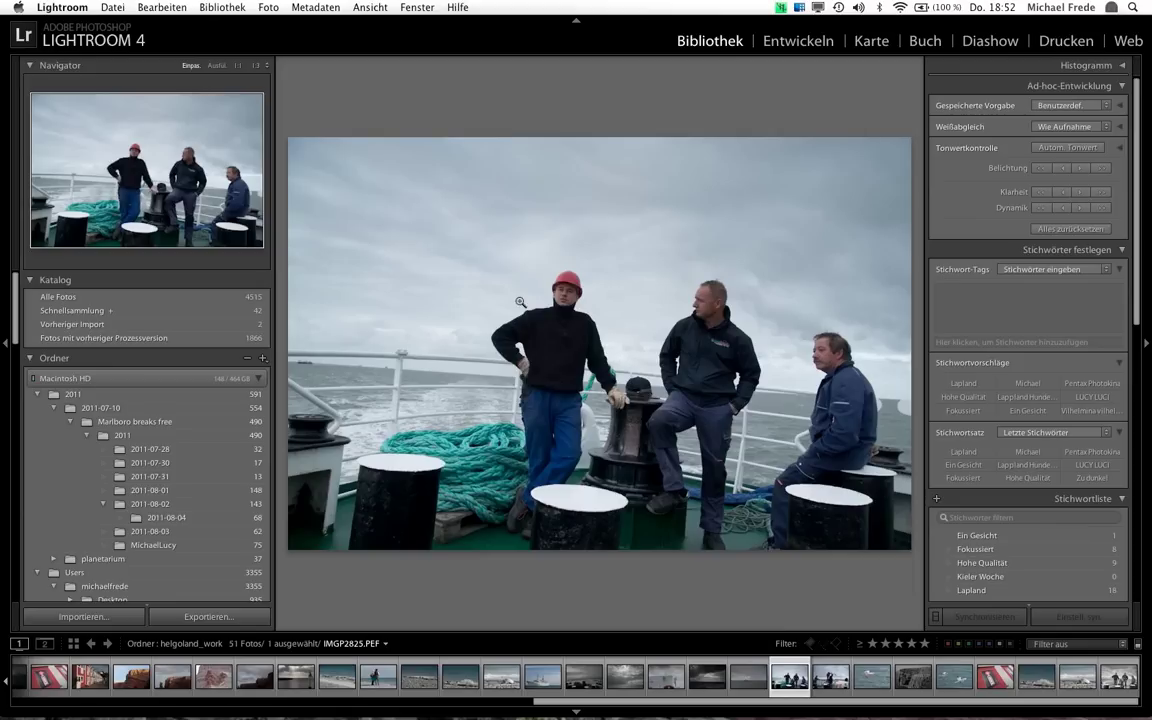
Send the crew photo to Silver Efex Pro 2 as a TIFF copy in sRGB
{"action": "right_click", "coordinate": [484, 262]}
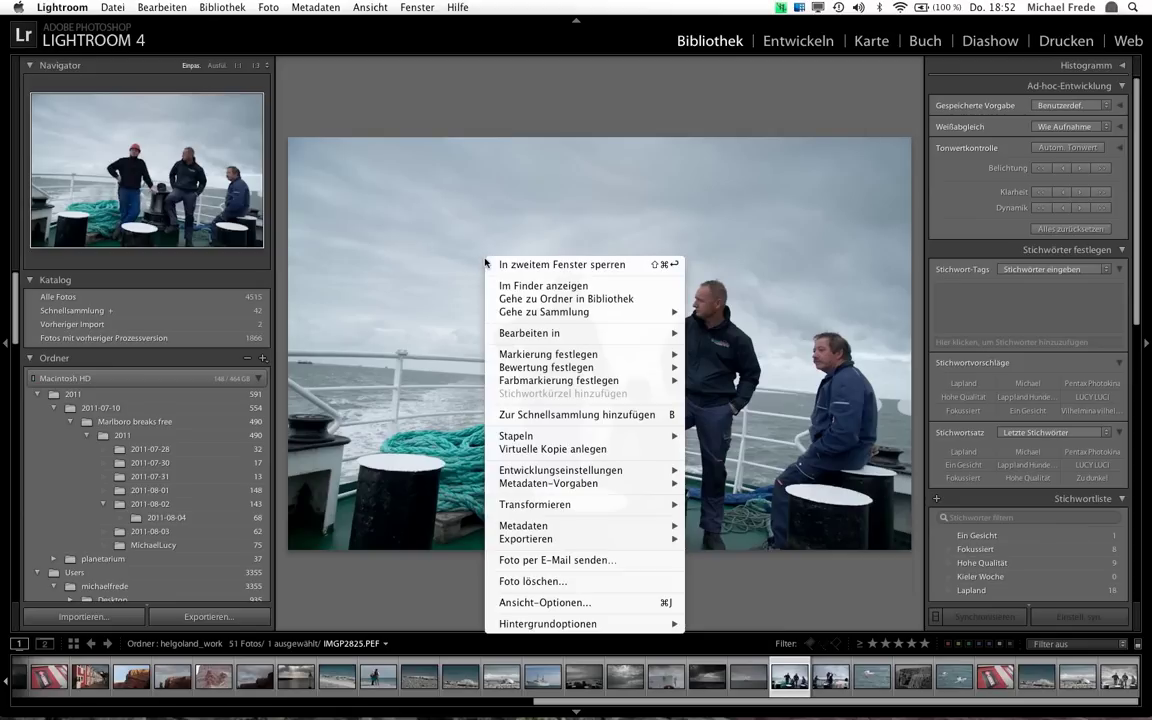
{"action": "mouse_move", "coordinate": [584, 333]}
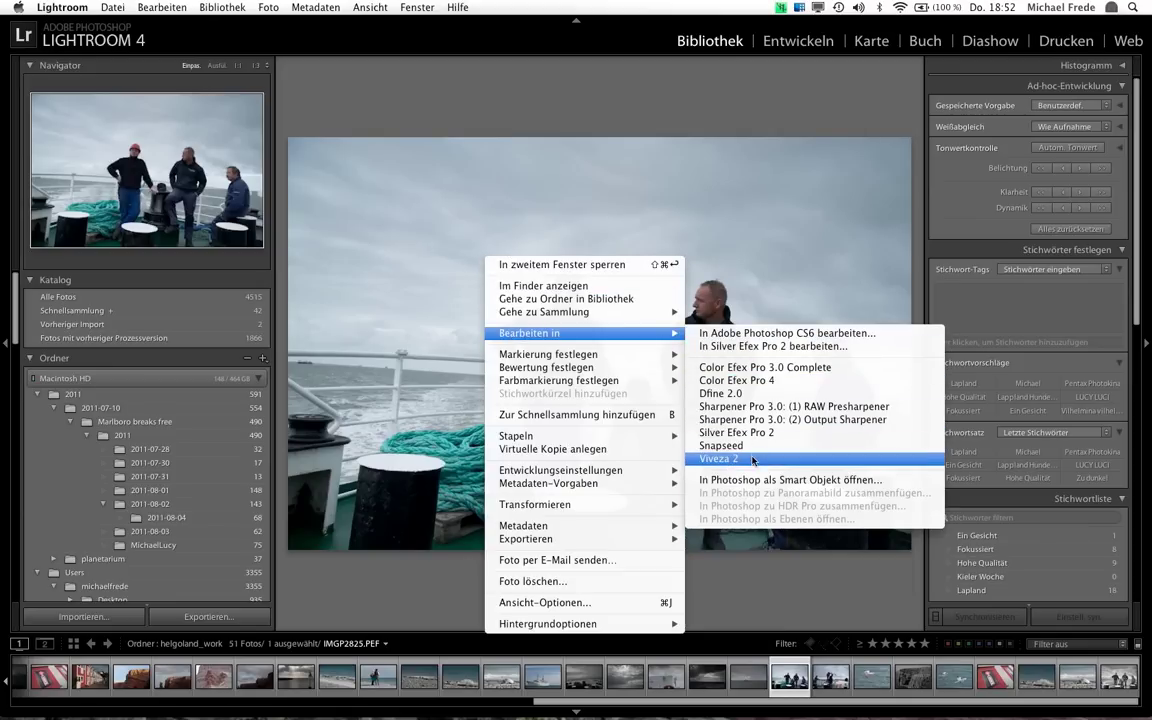
{"action": "left_click", "coordinate": [752, 432]}
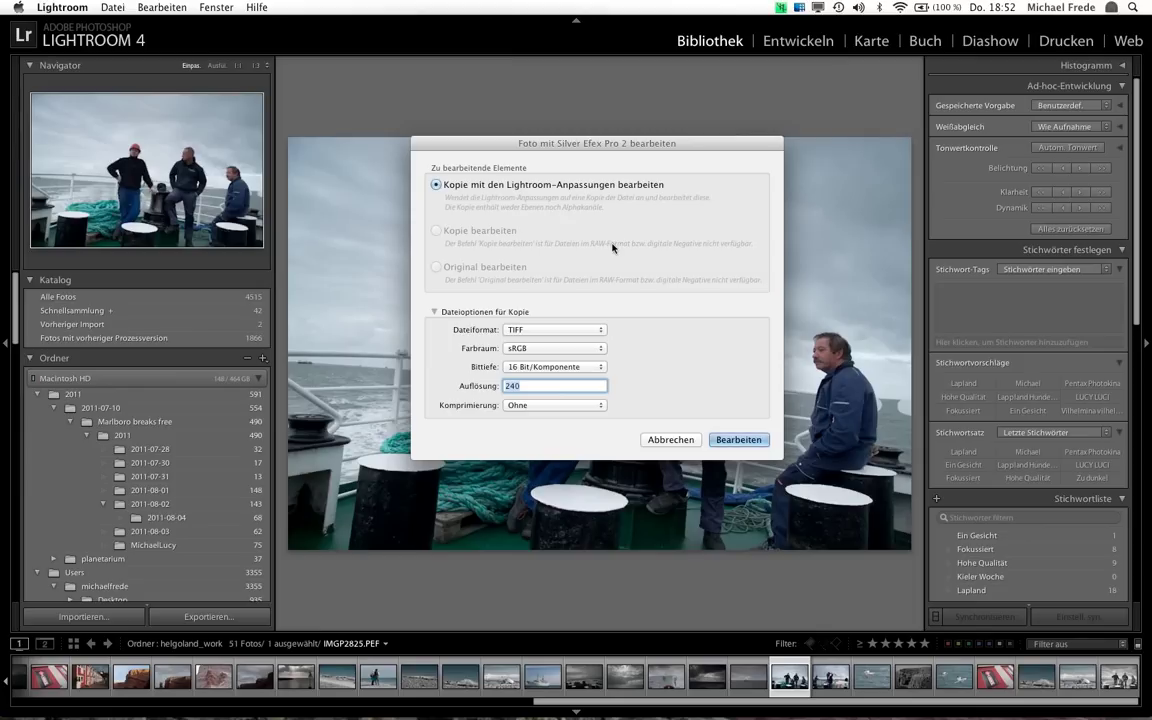
{"action": "left_click", "coordinate": [555, 329]}
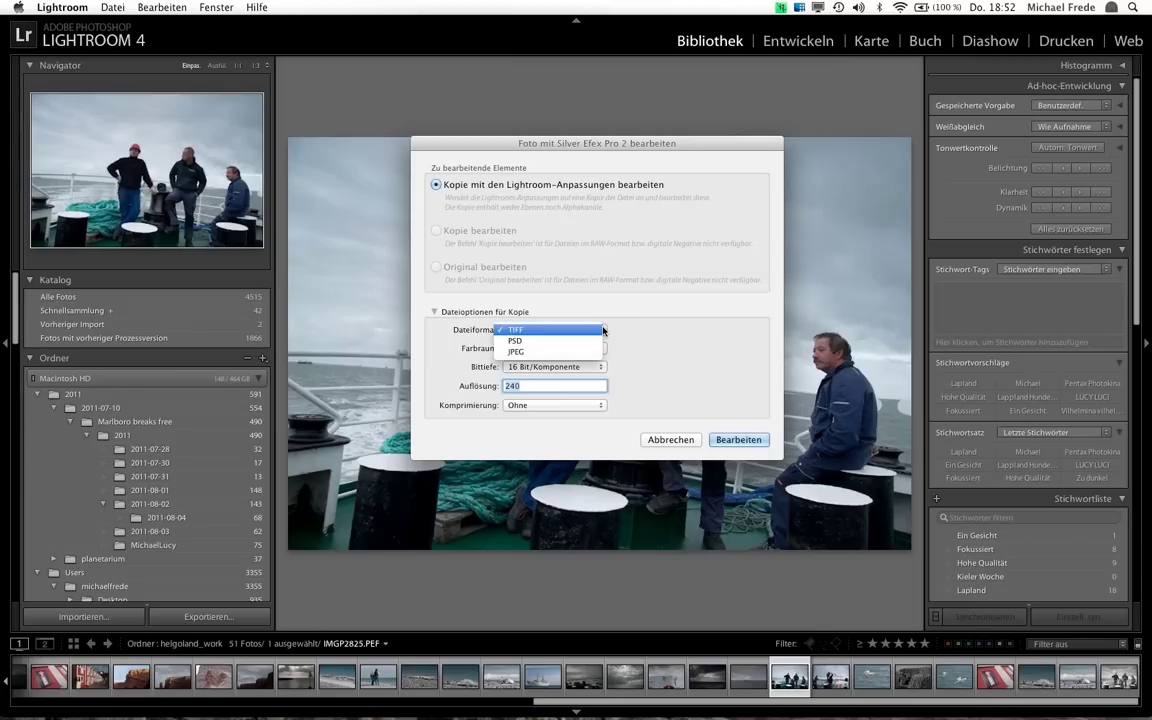
{"action": "left_click", "coordinate": [670, 331]}
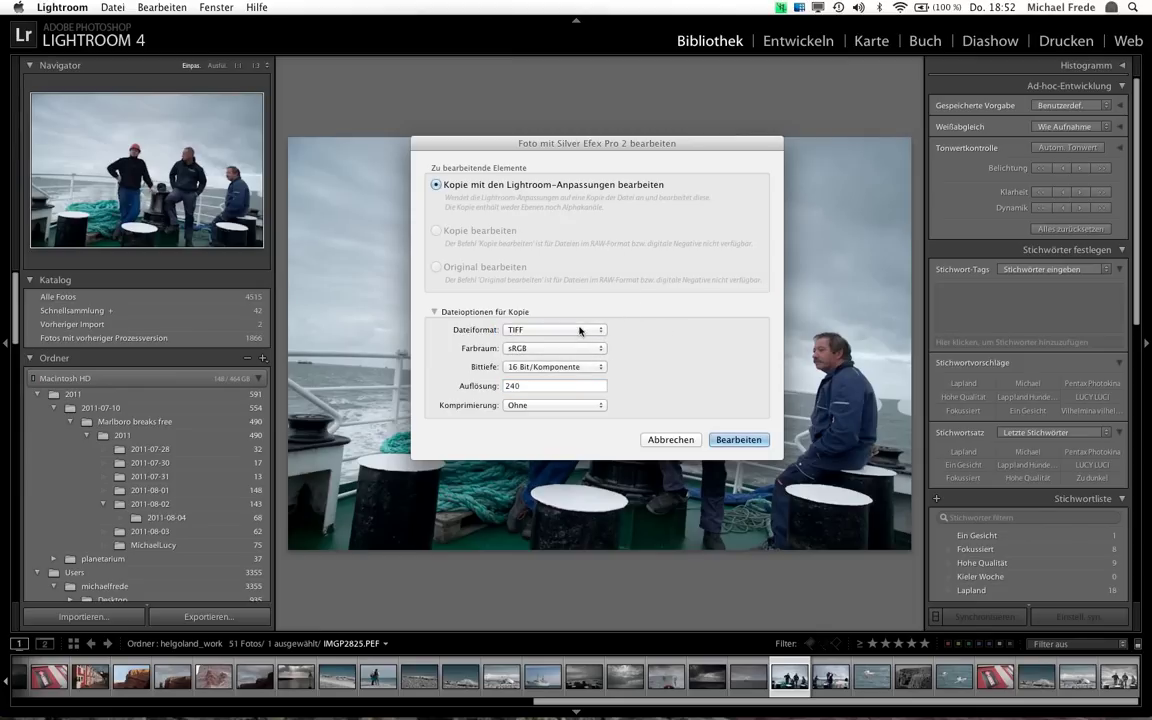
{"action": "left_click", "coordinate": [555, 348]}
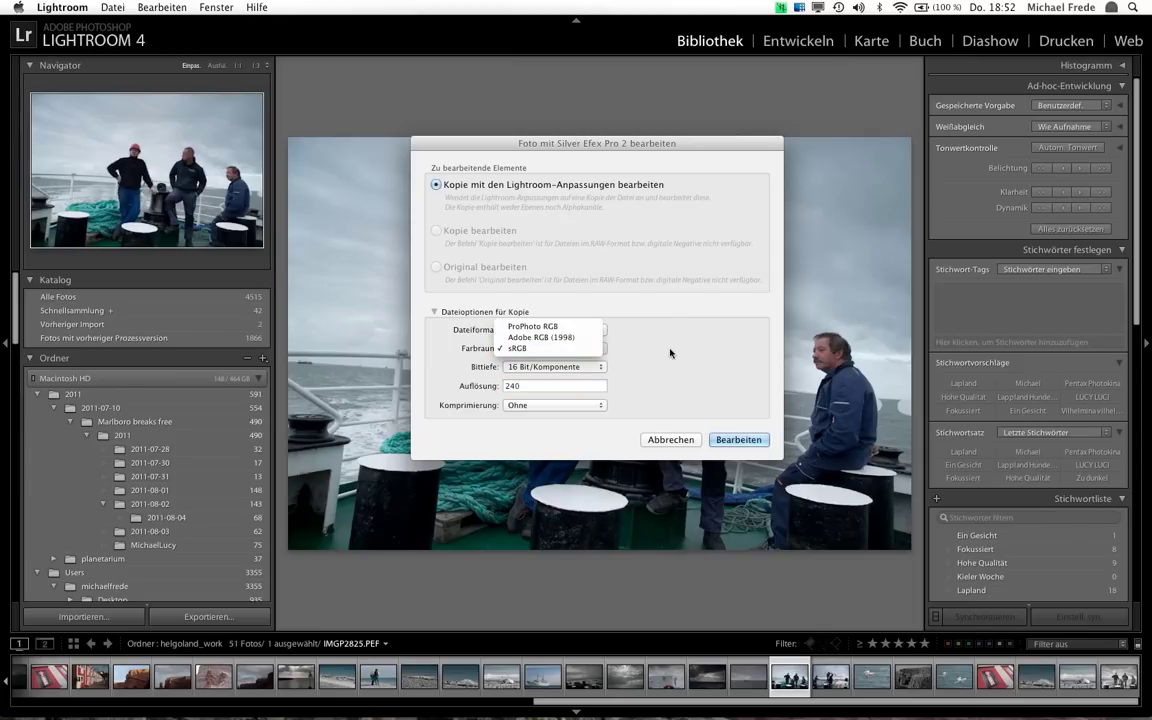
{"action": "left_click", "coordinate": [675, 353]}
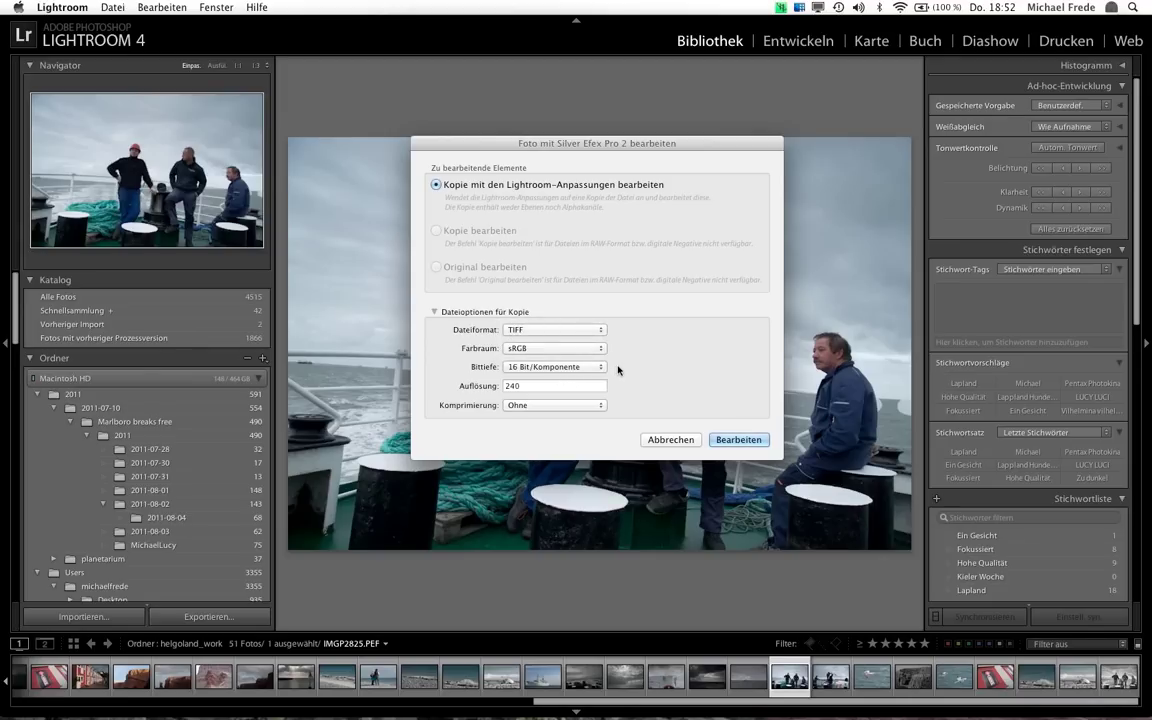
{"action": "left_click", "coordinate": [736, 442]}
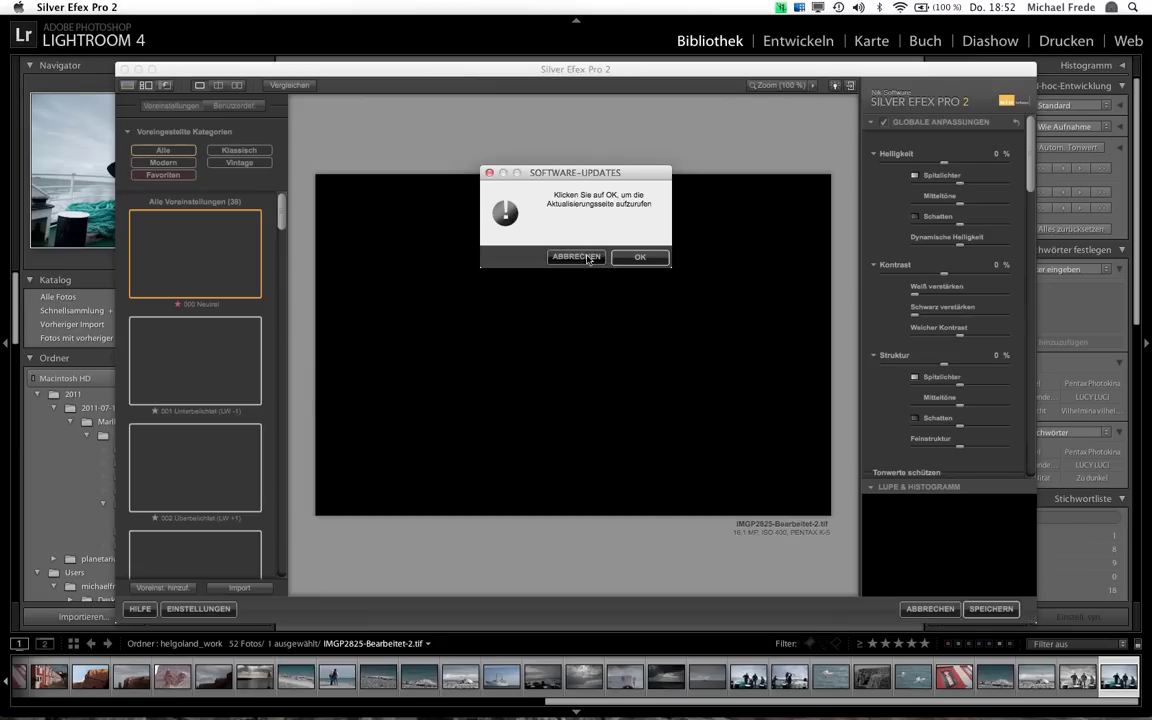
Dismiss the update notice and maximize the Silver Efex Pro 2 window to browse presets
{"action": "left_click", "coordinate": [582, 257]}
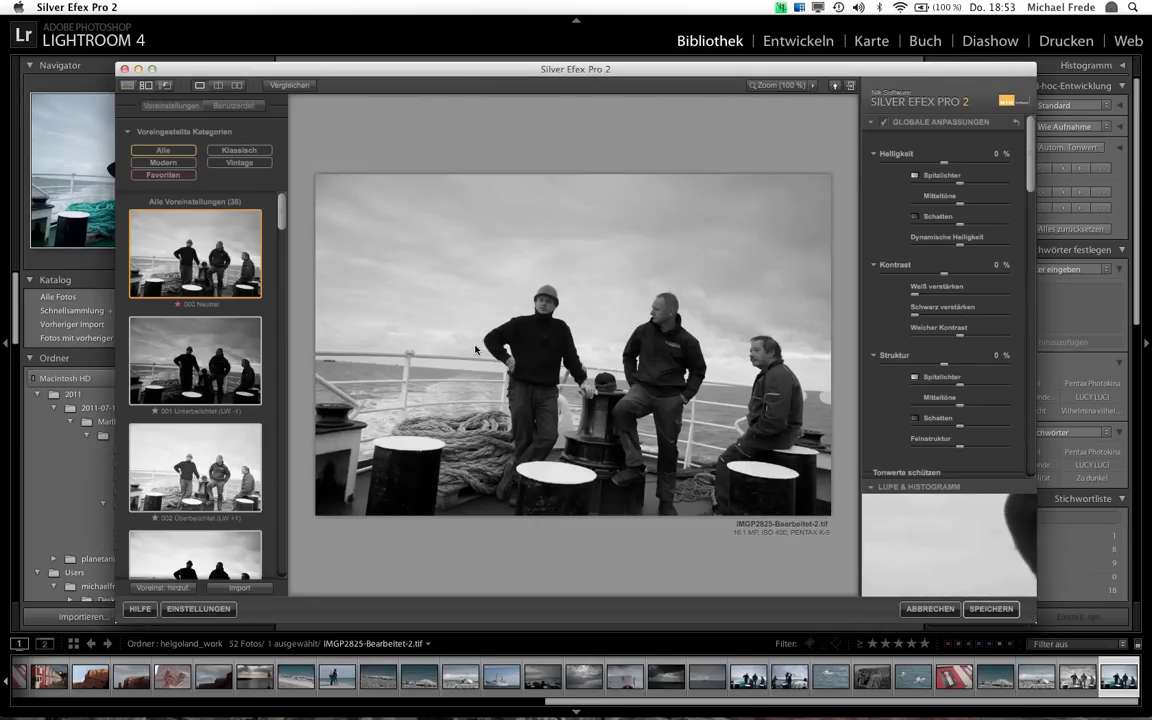
{"action": "scroll", "coordinate": [259, 243], "scroll_direction": "down", "scroll_amount": 3}
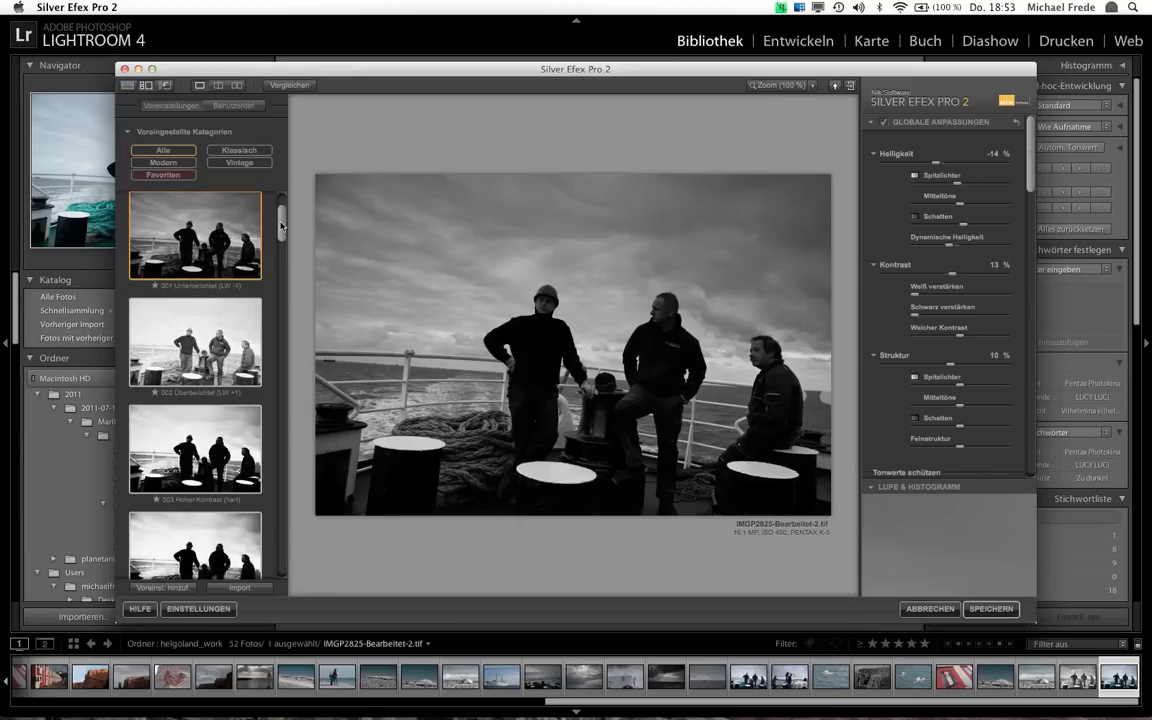
{"action": "scroll", "coordinate": [283, 252], "scroll_direction": "down", "scroll_amount": 3}
{"action": "scroll", "coordinate": [283, 255], "scroll_direction": "down", "scroll_amount": 2}
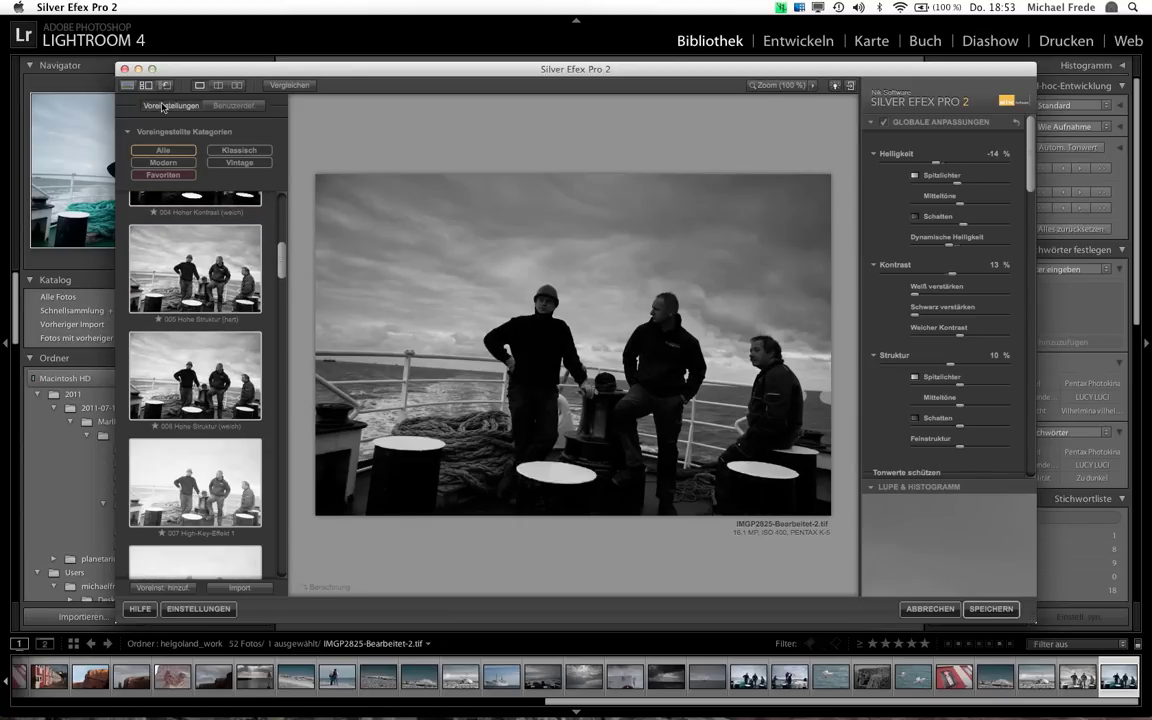
{"action": "left_click", "coordinate": [152, 70]}
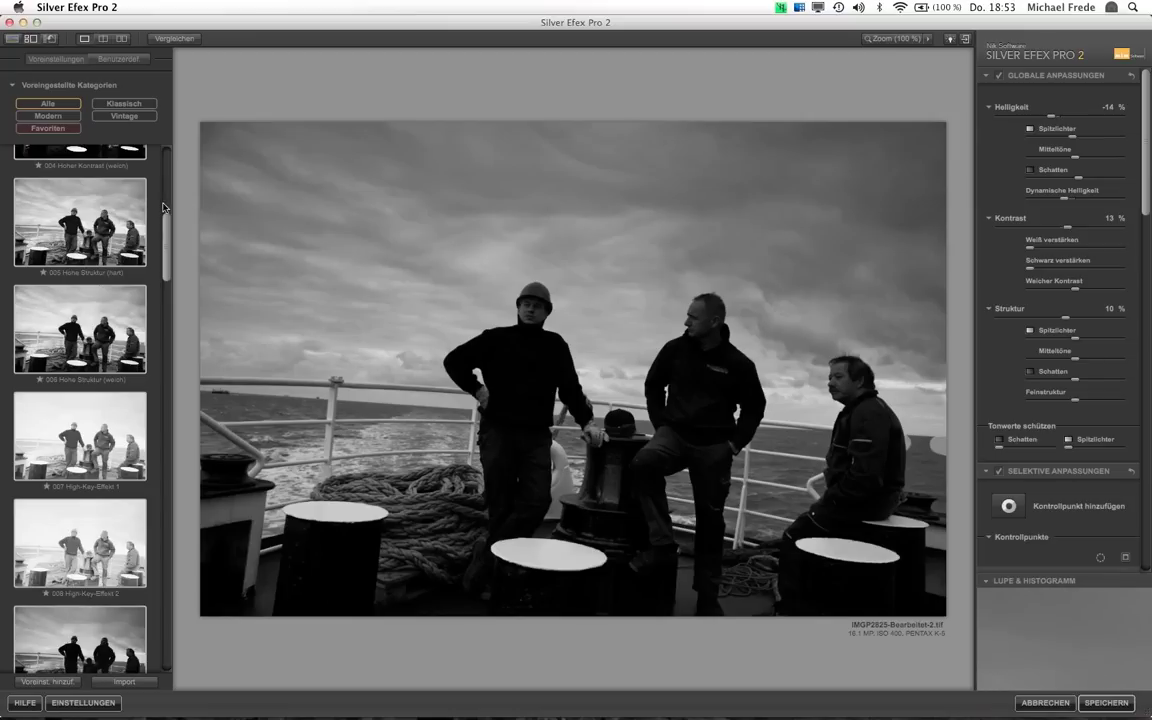
{"action": "left_click_drag", "start_coordinate": [167, 263], "coordinate": [160, 321]}
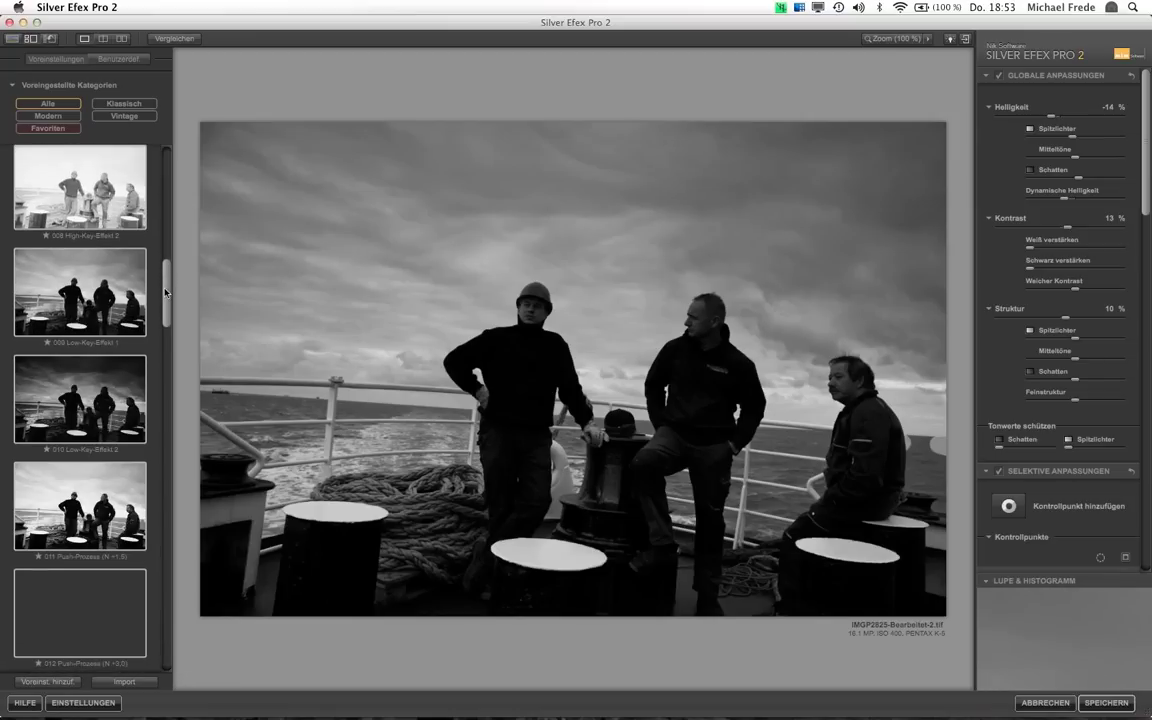
{"action": "scroll", "coordinate": [150, 305], "scroll_direction": "down", "scroll_amount": 2}
{"action": "scroll", "coordinate": [146, 300], "scroll_direction": "down", "scroll_amount": 1}
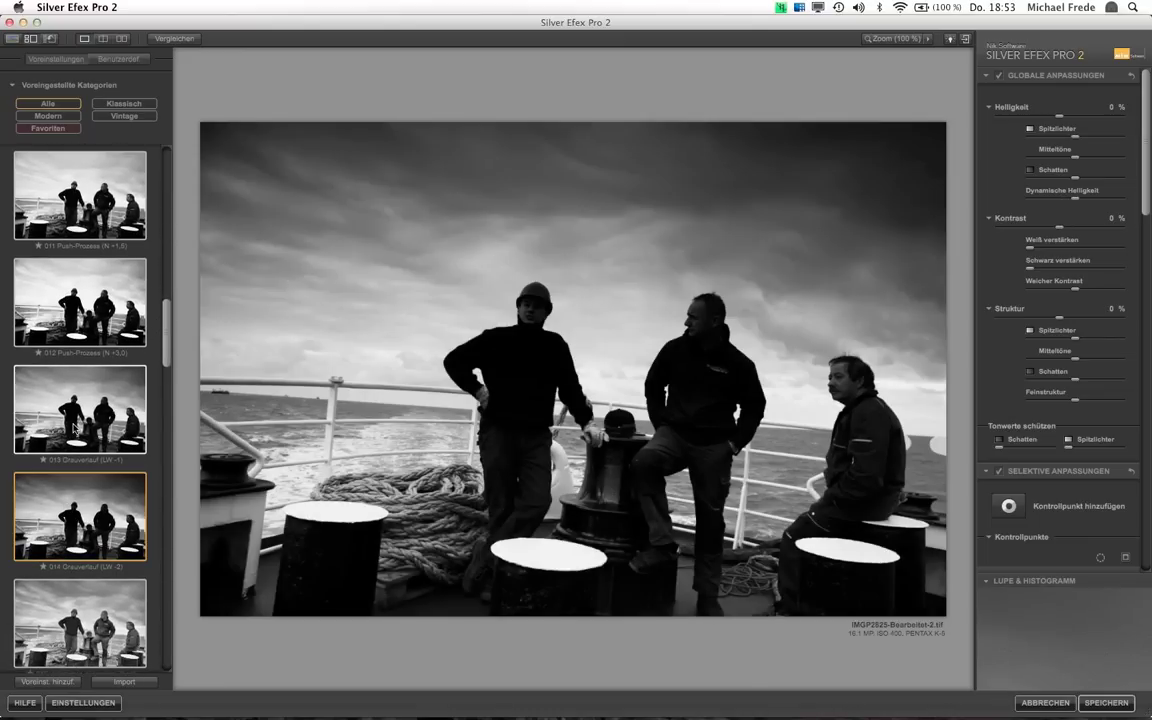
Try preset 012 Push-Prozess, then apply 024 Voller Kontrast und Struktur to the crew photo
{"action": "left_click", "coordinate": [76, 288]}
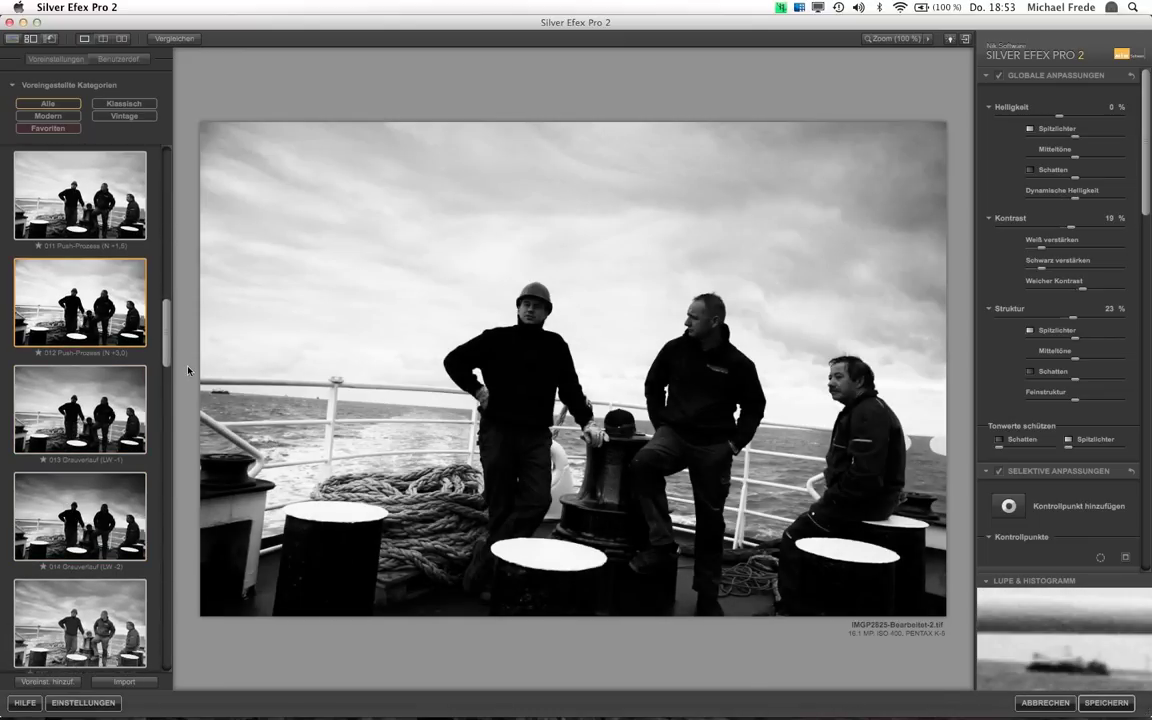
{"action": "left_click_drag", "start_coordinate": [168, 337], "coordinate": [168, 400]}
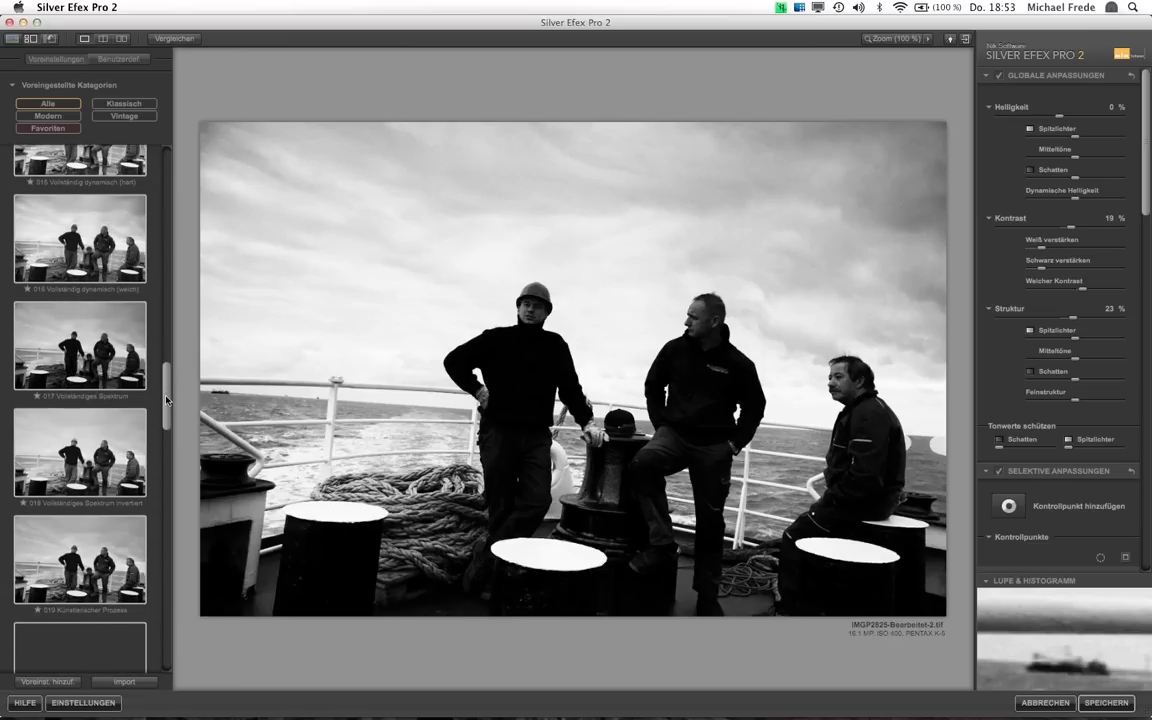
{"action": "left_click_drag", "start_coordinate": [167, 399], "coordinate": [157, 474]}
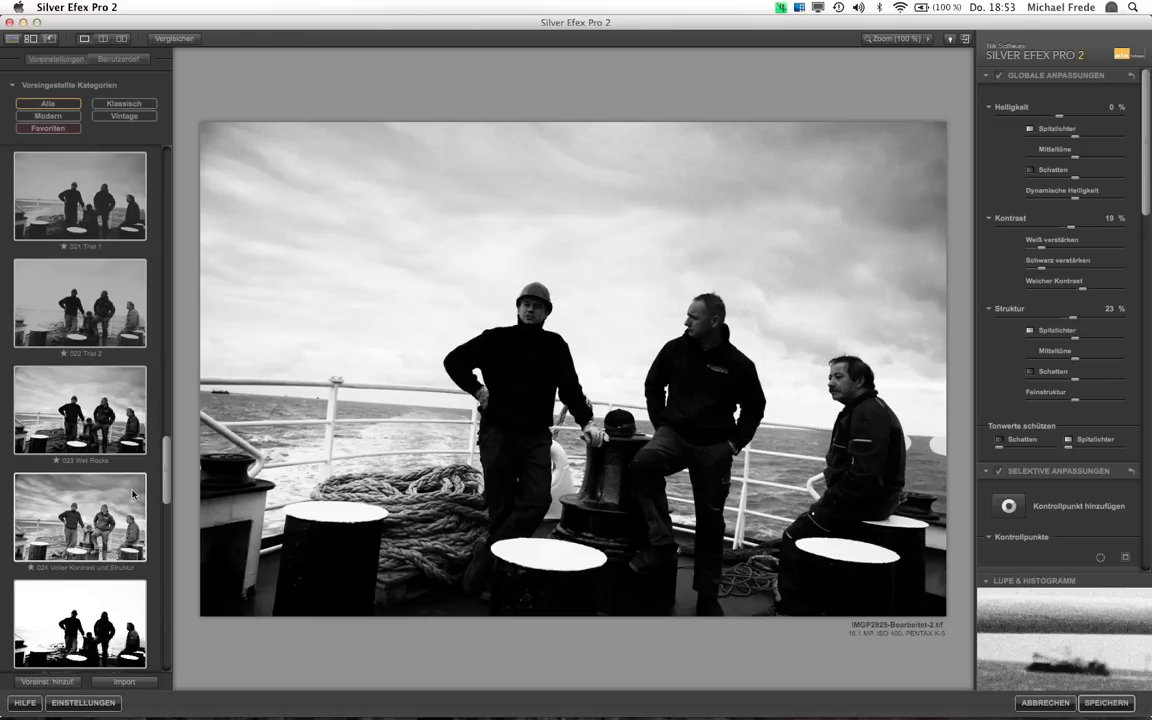
{"action": "left_click", "coordinate": [93, 514]}
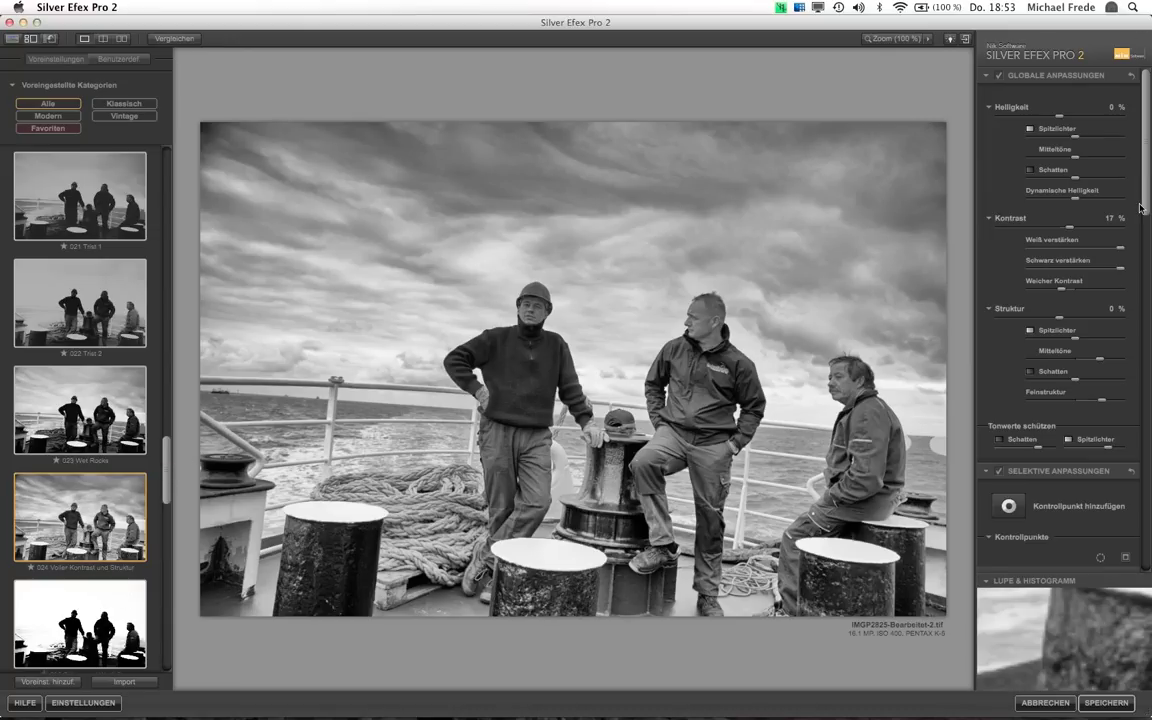
{"action": "scroll", "coordinate": [1144, 181], "scroll_direction": "down", "scroll_amount": 5}
{"action": "scroll", "coordinate": [1130, 170], "scroll_direction": "down", "scroll_amount": 5}
{"action": "scroll", "coordinate": [1130, 160], "scroll_direction": "down", "scroll_amount": 5}
{"action": "scroll", "coordinate": [1120, 150], "scroll_direction": "up", "scroll_amount": 5}
{"action": "scroll", "coordinate": [1113, 136], "scroll_direction": "up", "scroll_amount": 8}
{"action": "scroll", "coordinate": [1120, 200], "scroll_direction": "down", "scroll_amount": 10}
{"action": "scroll", "coordinate": [1125, 250], "scroll_direction": "down", "scroll_amount": 3}
{"action": "scroll", "coordinate": [1131, 290], "scroll_direction": "up", "scroll_amount": 5}
{"action": "scroll", "coordinate": [1118, 183], "scroll_direction": "down", "scroll_amount": 3}
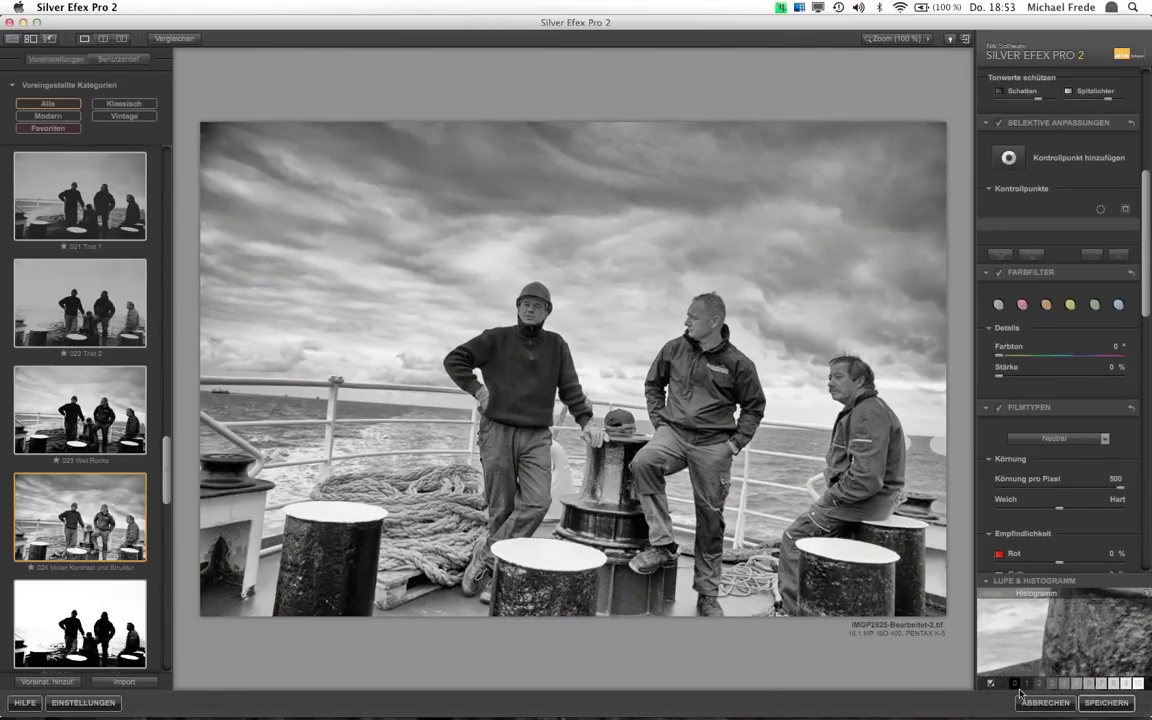
Save the black-and-white crew photo to Lightroom and compare it at 1:1 with the earlier version
{"action": "left_click", "coordinate": [1105, 703]}
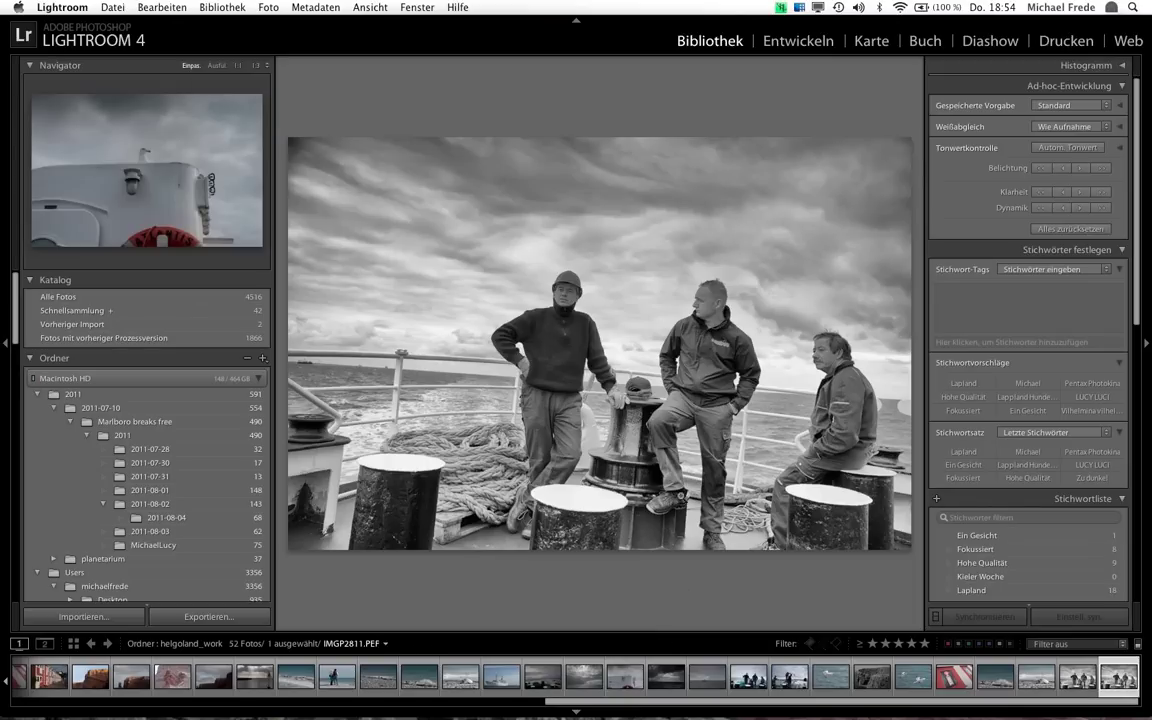
{"action": "left_click", "coordinate": [659, 410]}
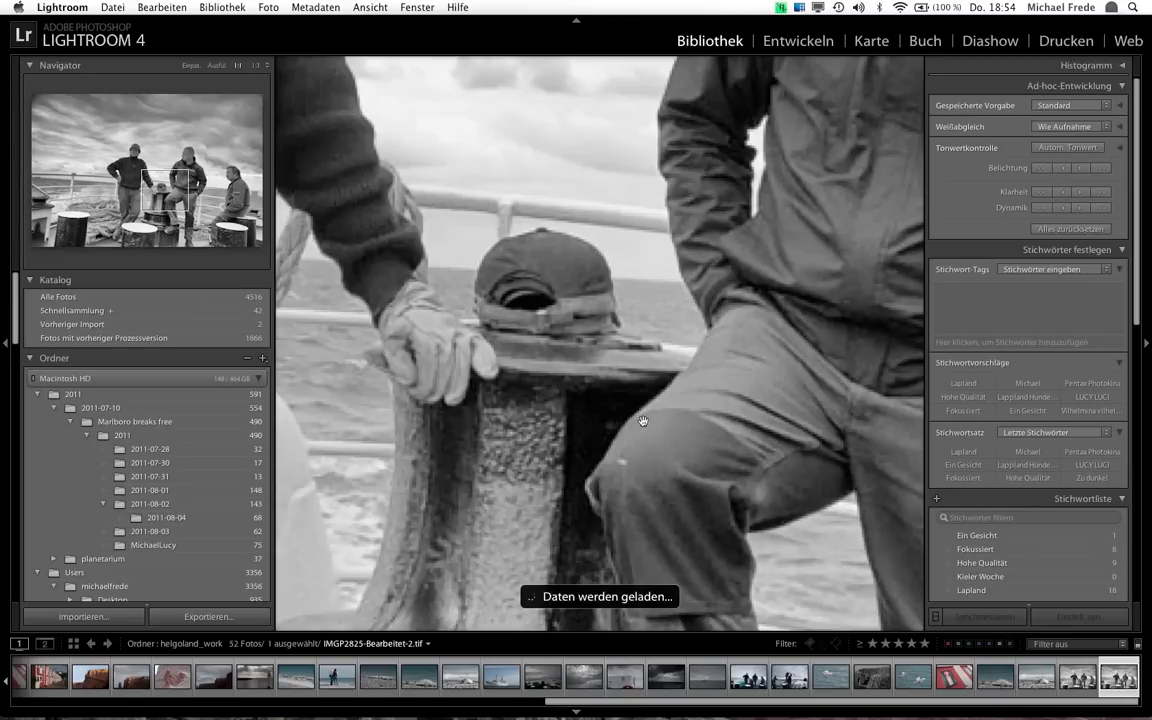
{"action": "left_click", "coordinate": [550, 304]}
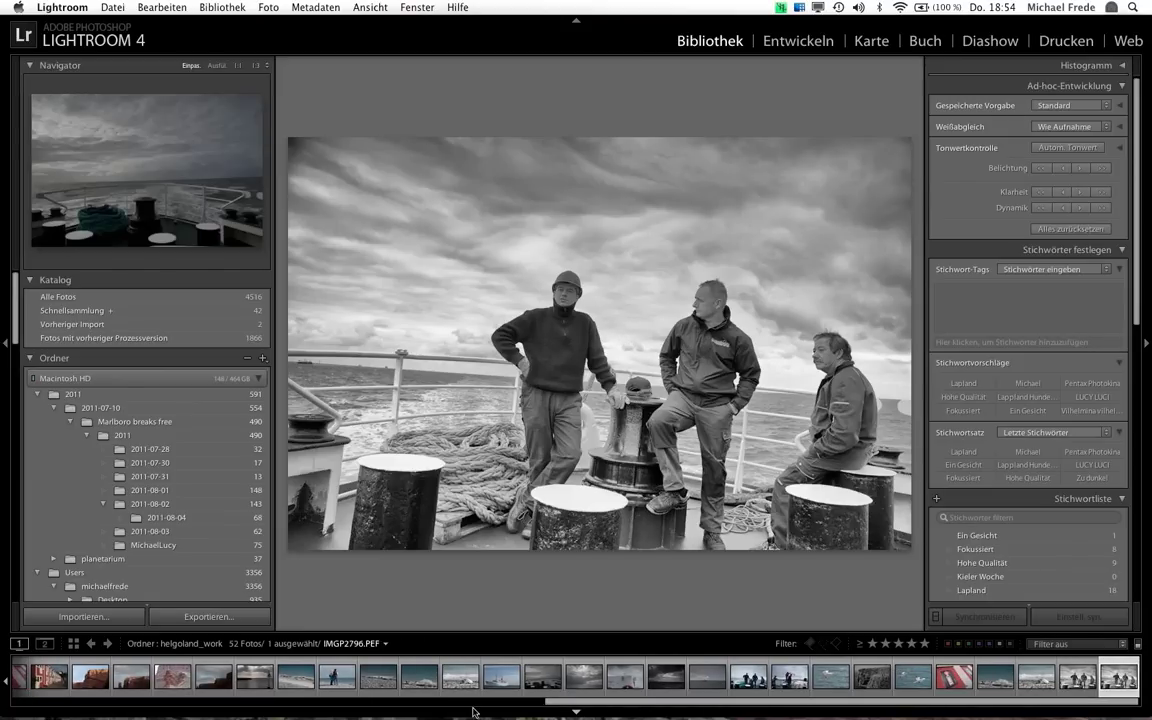
{"action": "left_click", "coordinate": [1079, 688]}
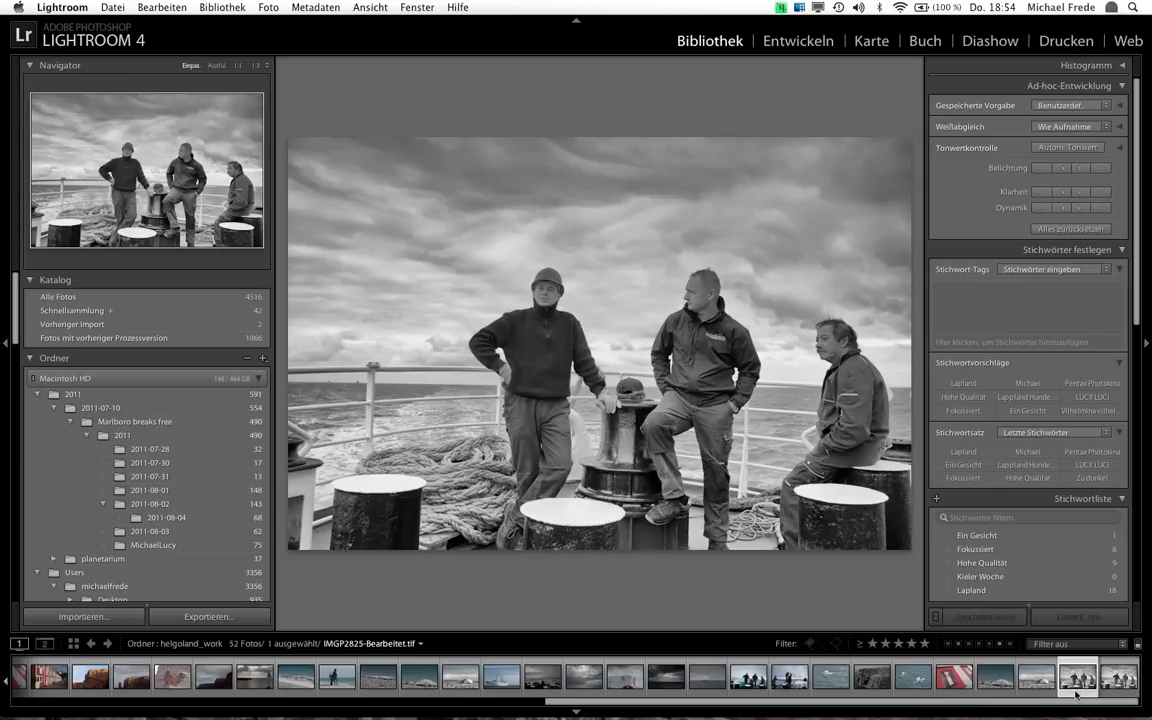
{"action": "key", "text": "Right"}
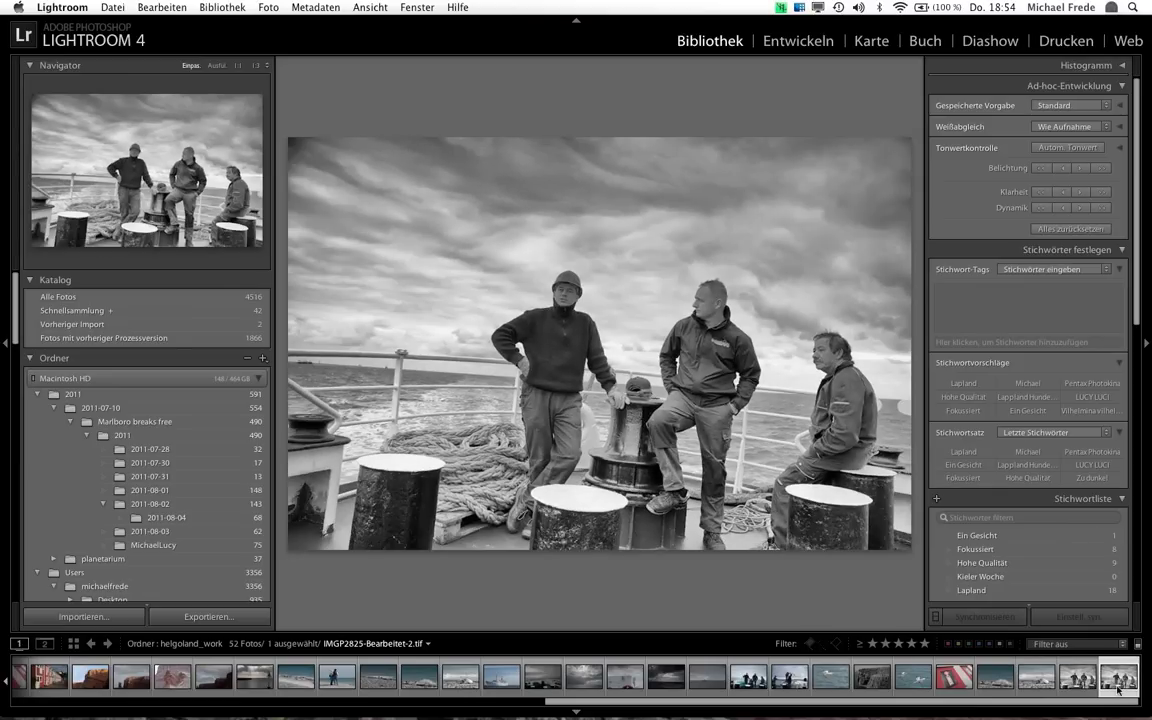
{"action": "left_click", "coordinate": [1079, 688]}
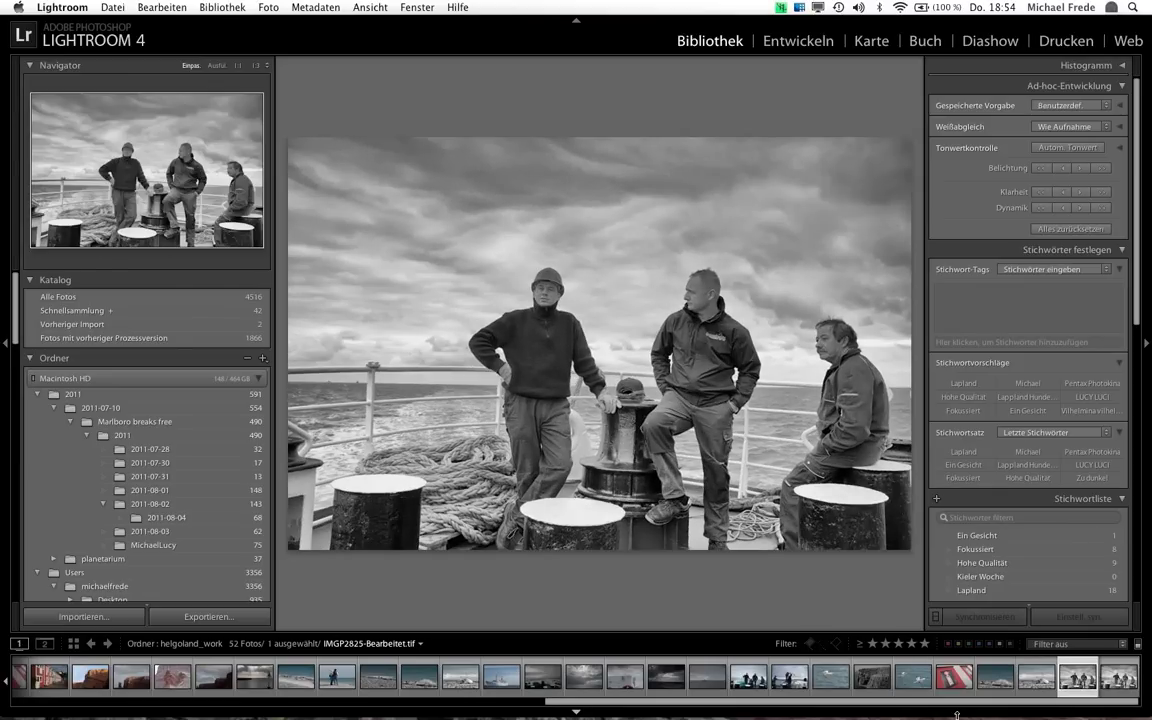
Show the cliff, then the seal photo, and add a neighbouring thumbnail to the selection
{"action": "left_click", "coordinate": [865, 684]}
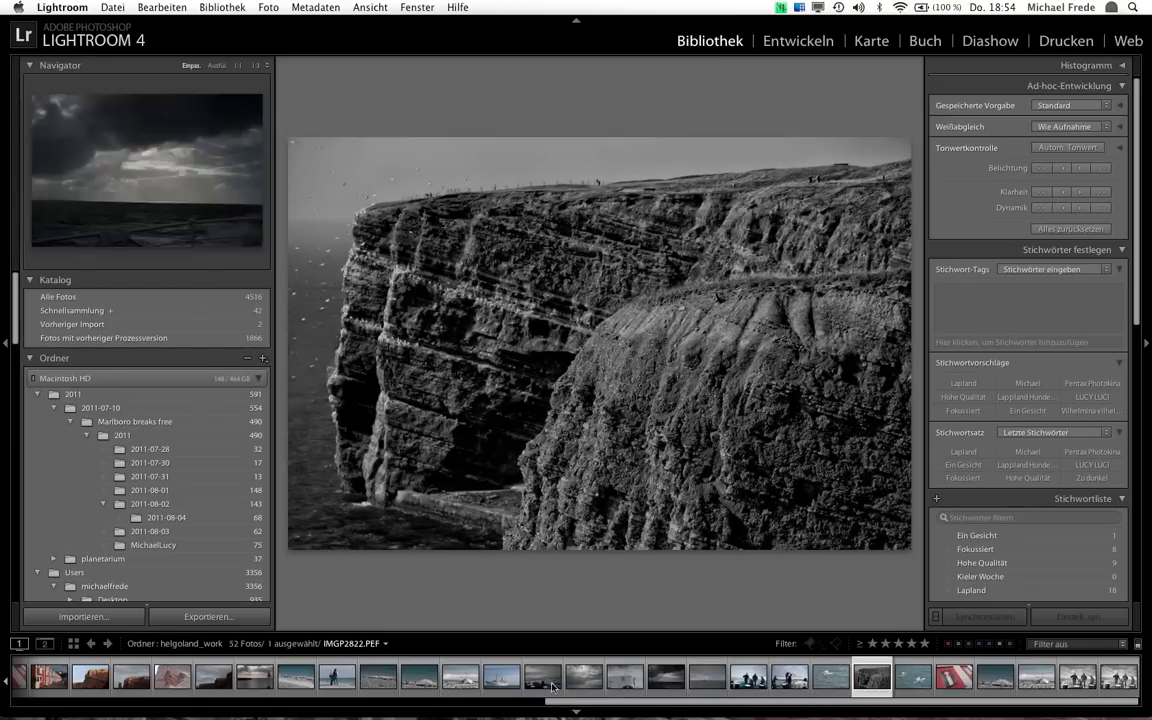
{"action": "left_click", "coordinate": [460, 684]}
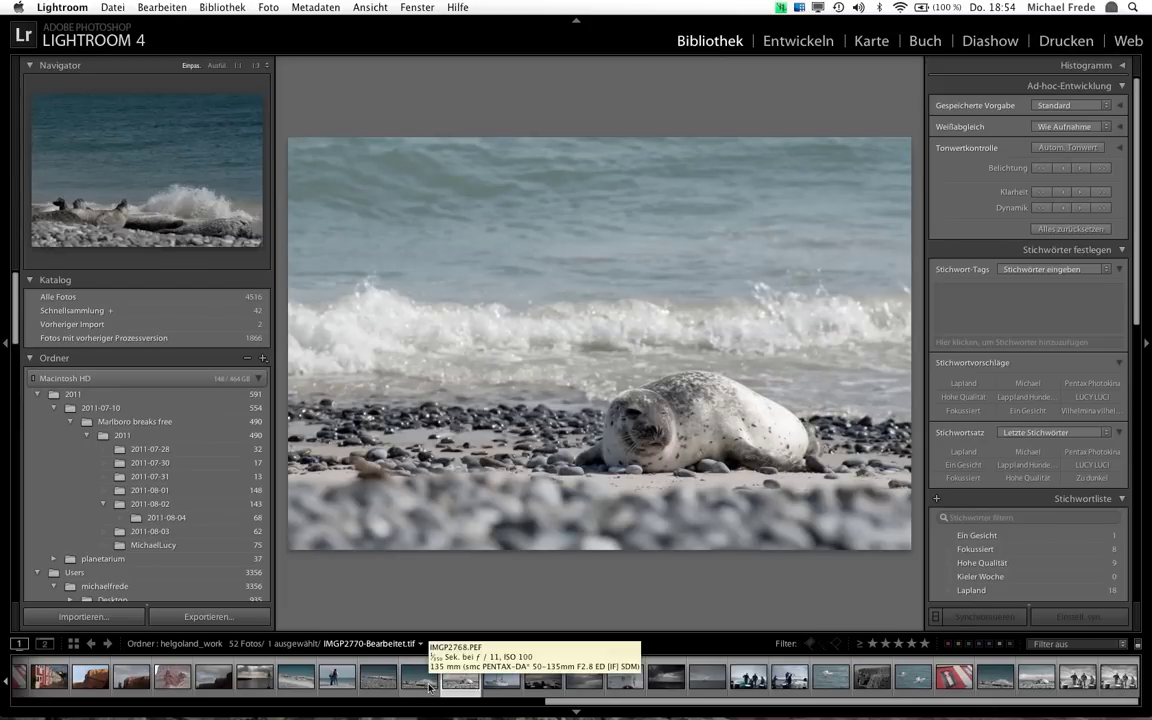
{"action": "left_click", "coordinate": [426, 685], "text": "super"}
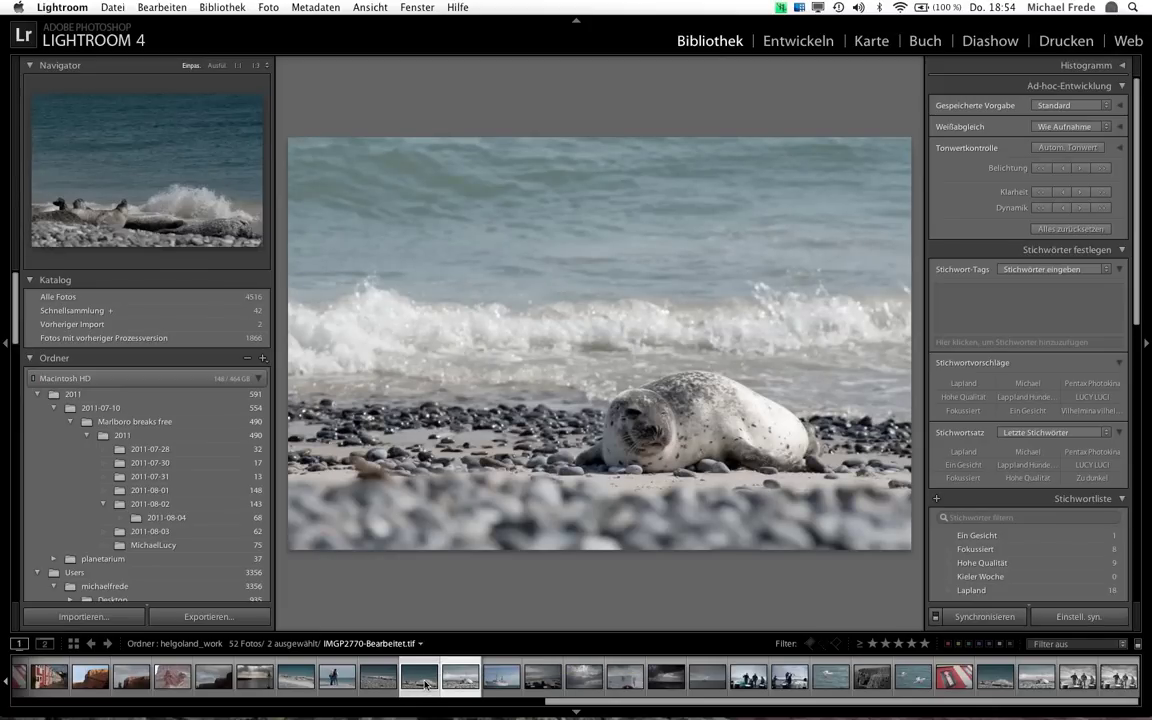
Edit a copy of the seal photo in Color Efex Pro 4 and save it back to Lightroom
{"action": "right_click", "coordinate": [553, 338]}
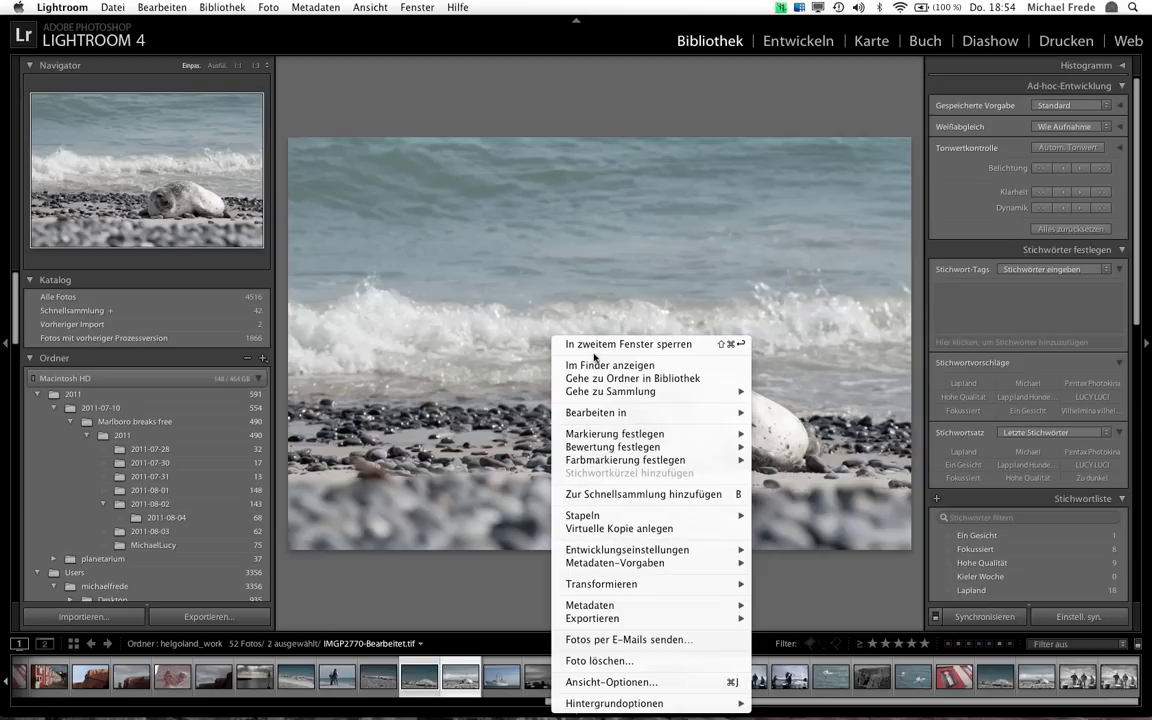
{"action": "mouse_move", "coordinate": [596, 412]}
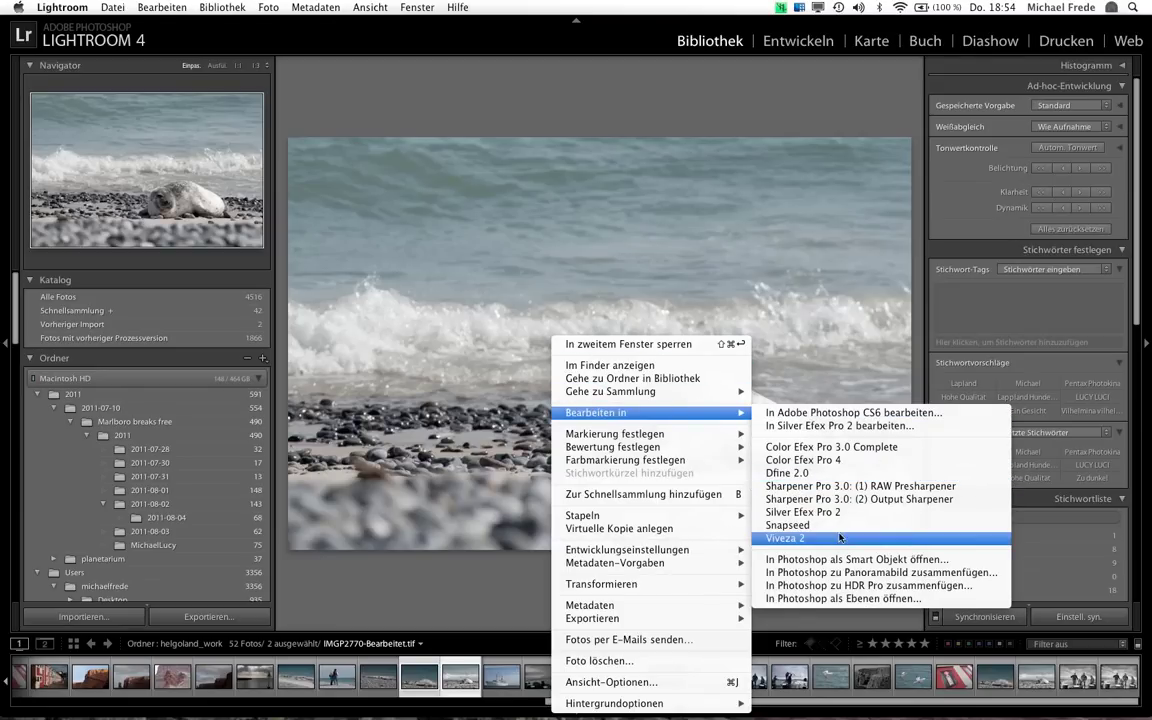
{"action": "left_click", "coordinate": [818, 463]}
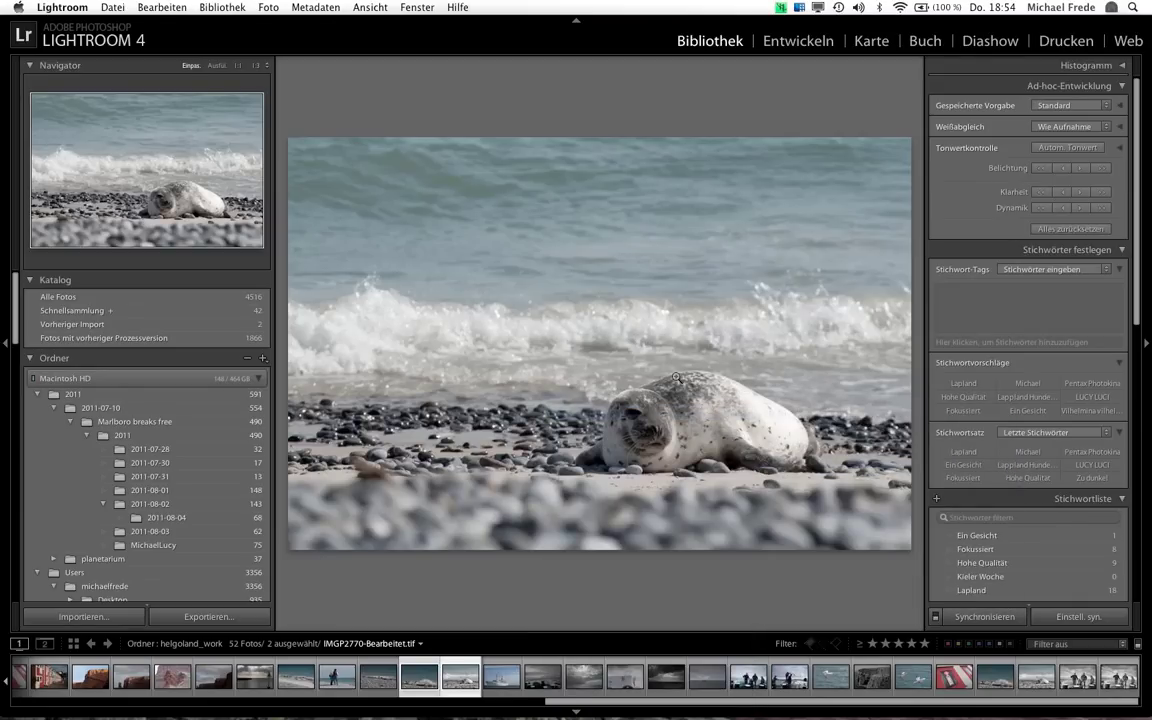
{"action": "left_click", "coordinate": [695, 442]}
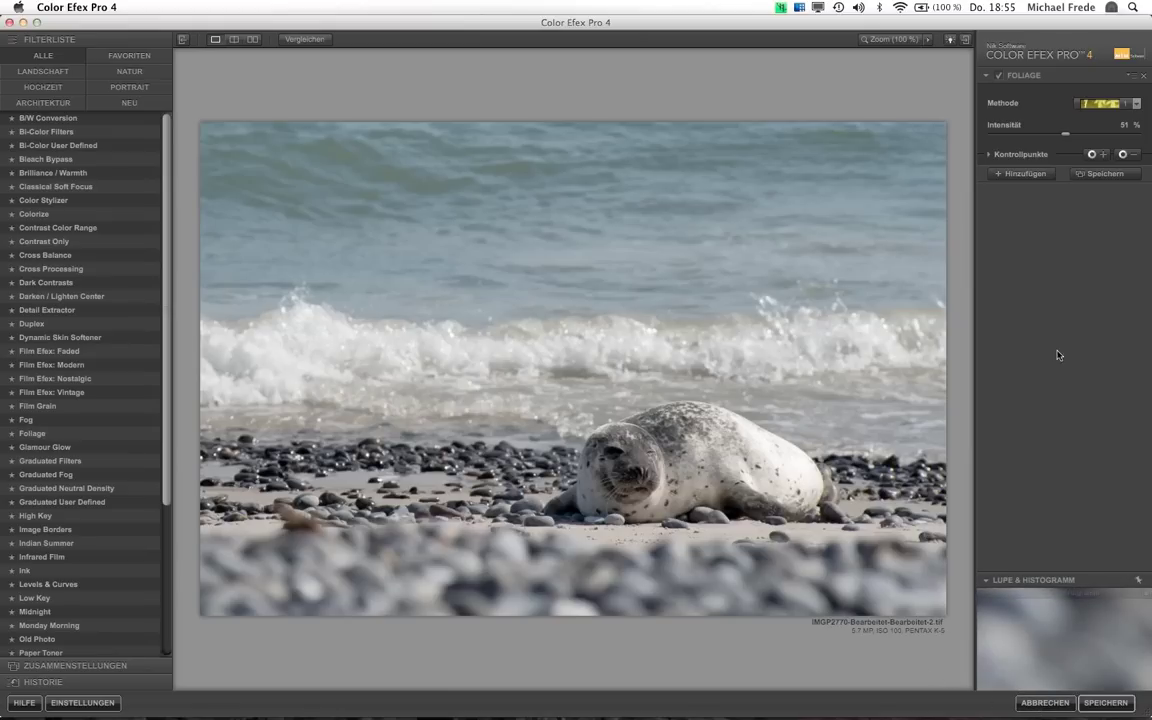
{"action": "mouse_move", "coordinate": [660, 24]}
{"action": "left_mouse_down"}
{"action": "mouse_move", "coordinate": [684, 4]}
{"action": "mouse_move", "coordinate": [661, 4]}
{"action": "left_mouse_up"}
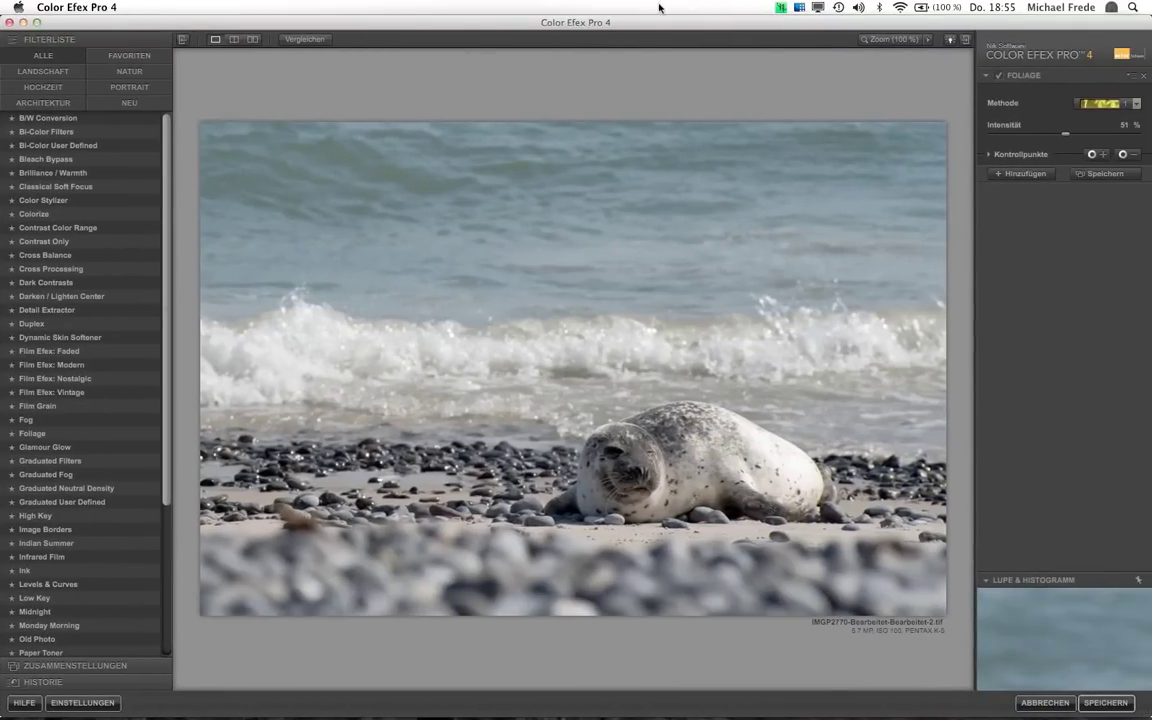
{"action": "left_click_drag", "start_coordinate": [843, 8], "coordinate": [791, 28]}
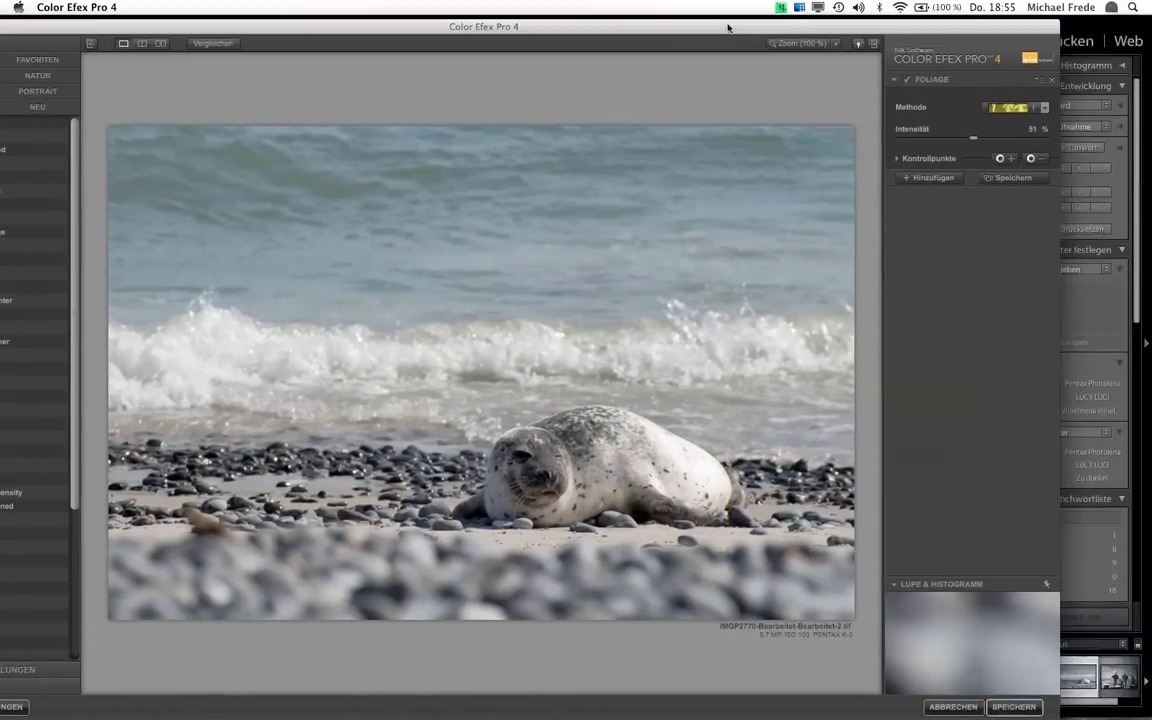
{"action": "left_click", "coordinate": [1080, 702]}
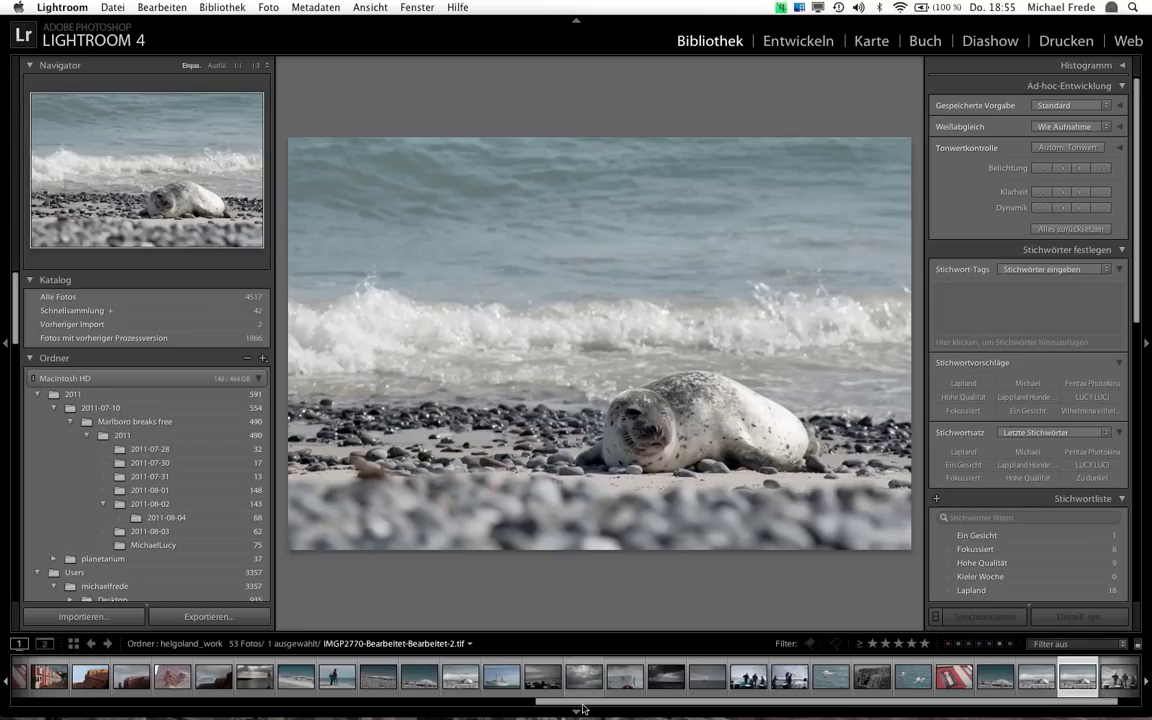
Select the three ship photos and send them to Color Efex Pro 4 as TIFF copies
{"action": "left_click", "coordinate": [537, 684]}
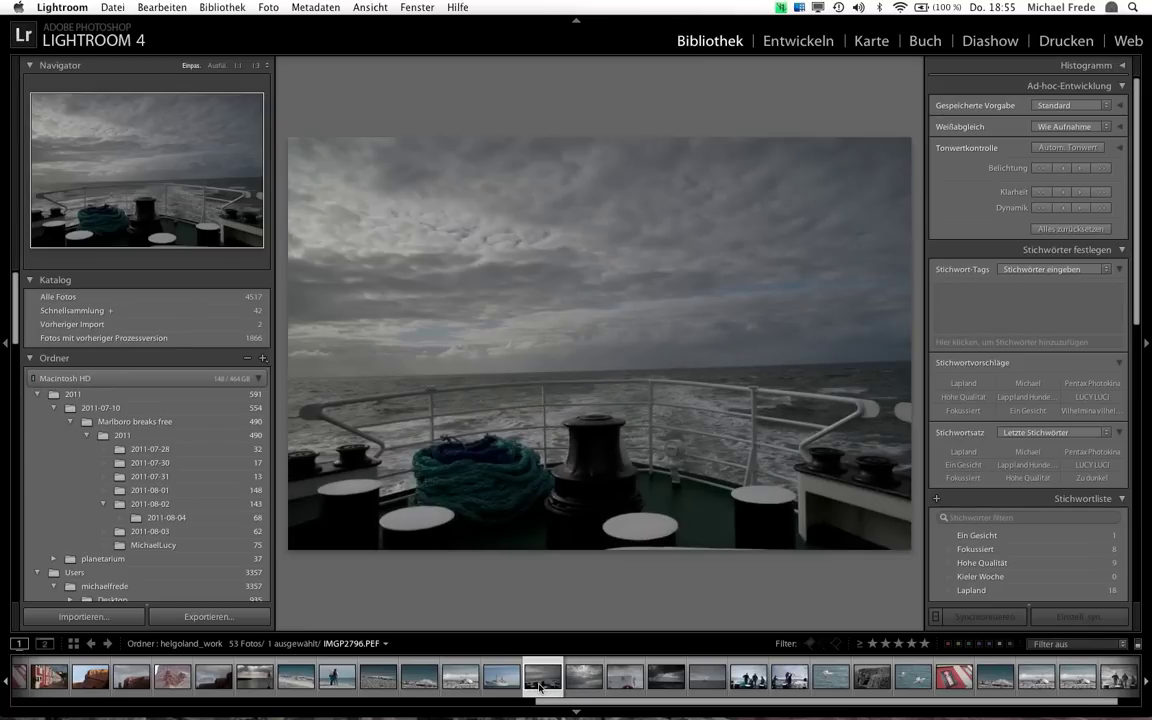
{"action": "left_click", "coordinate": [627, 680], "text": "shift"}
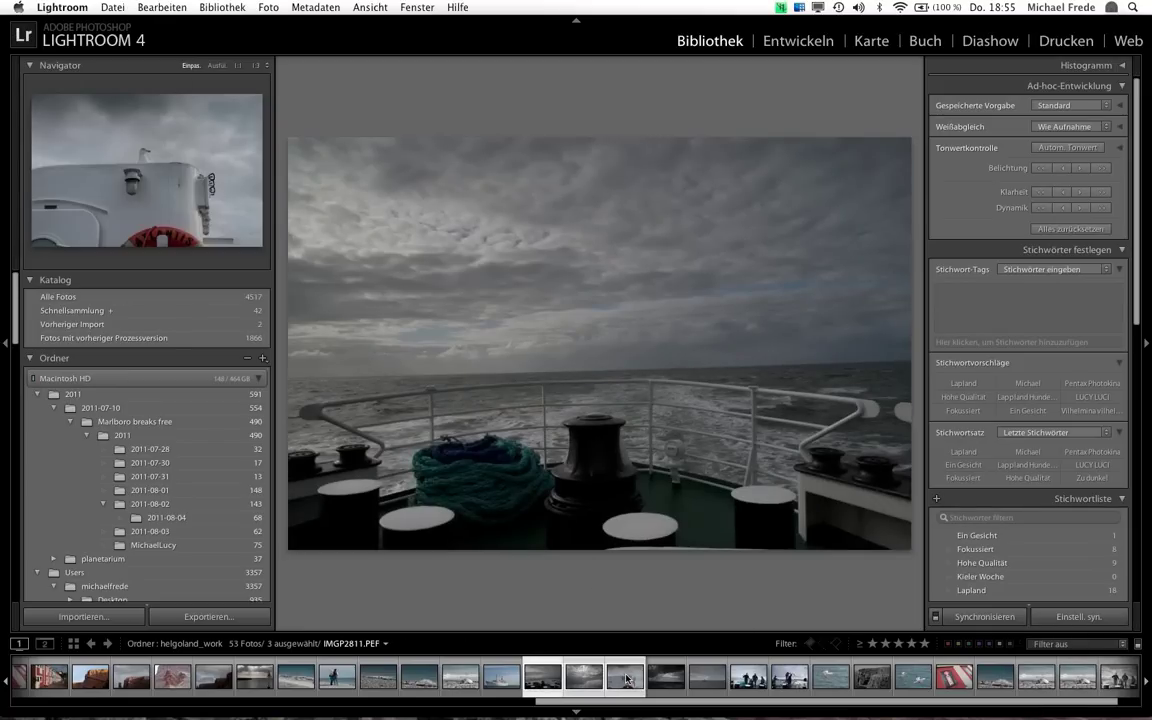
{"action": "right_click", "coordinate": [627, 680]}
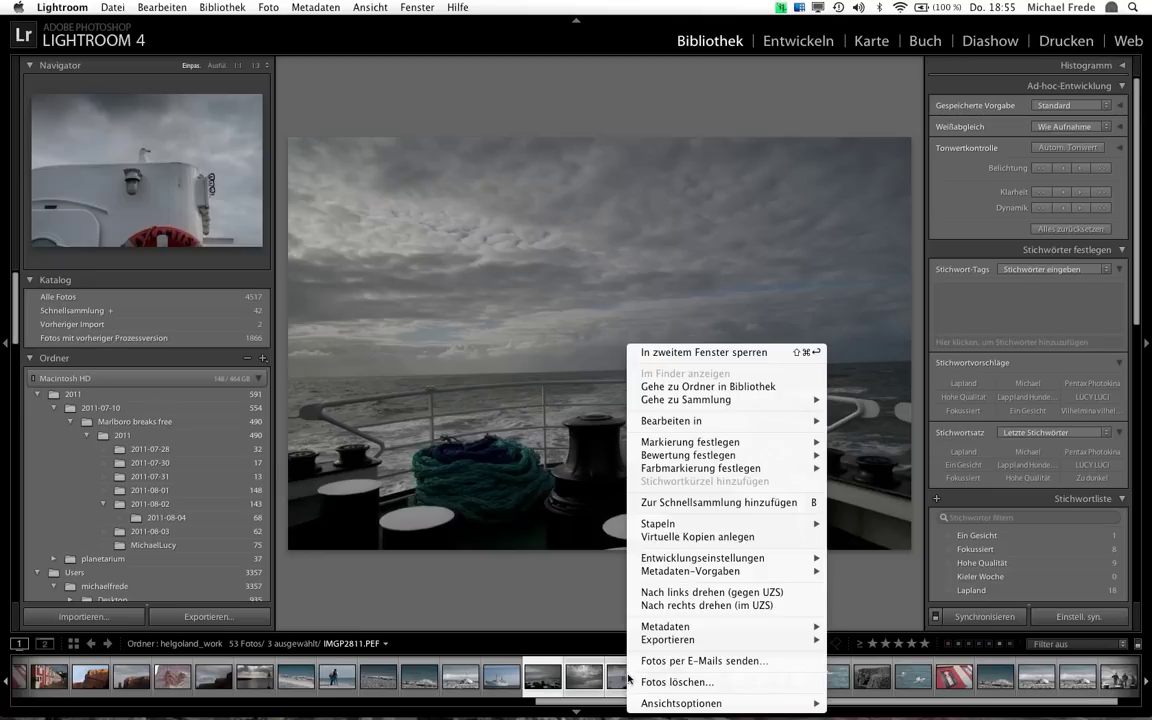
{"action": "mouse_move", "coordinate": [728, 421]}
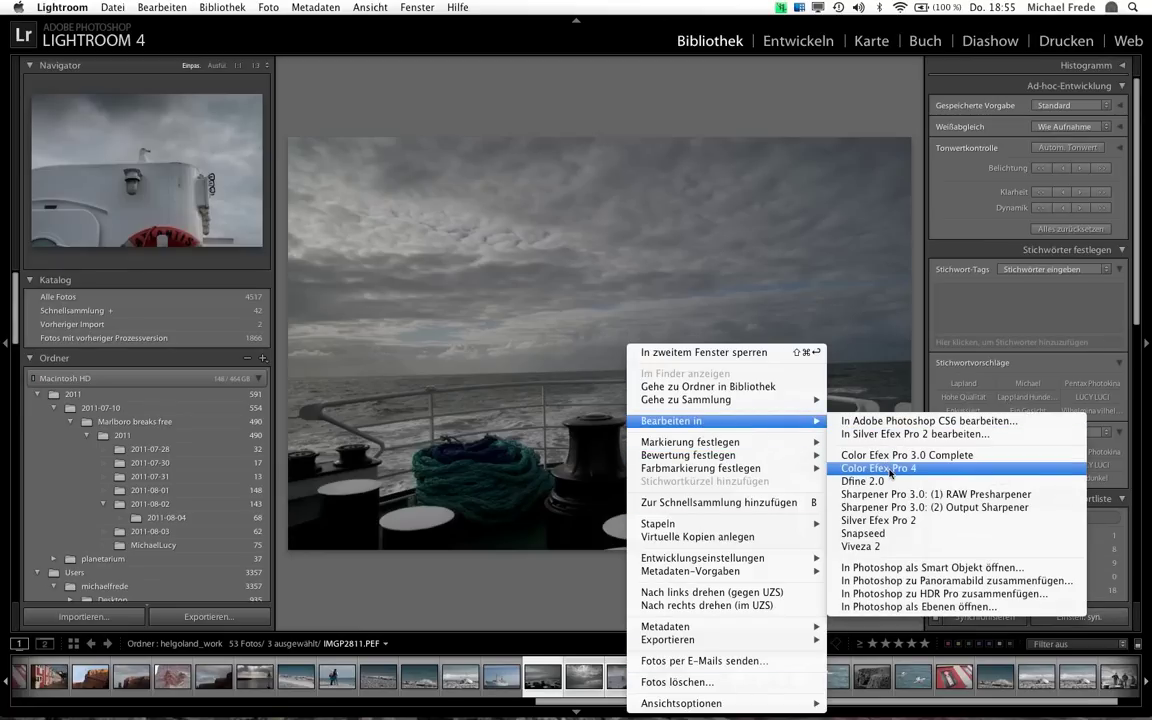
{"action": "left_click", "coordinate": [890, 469]}
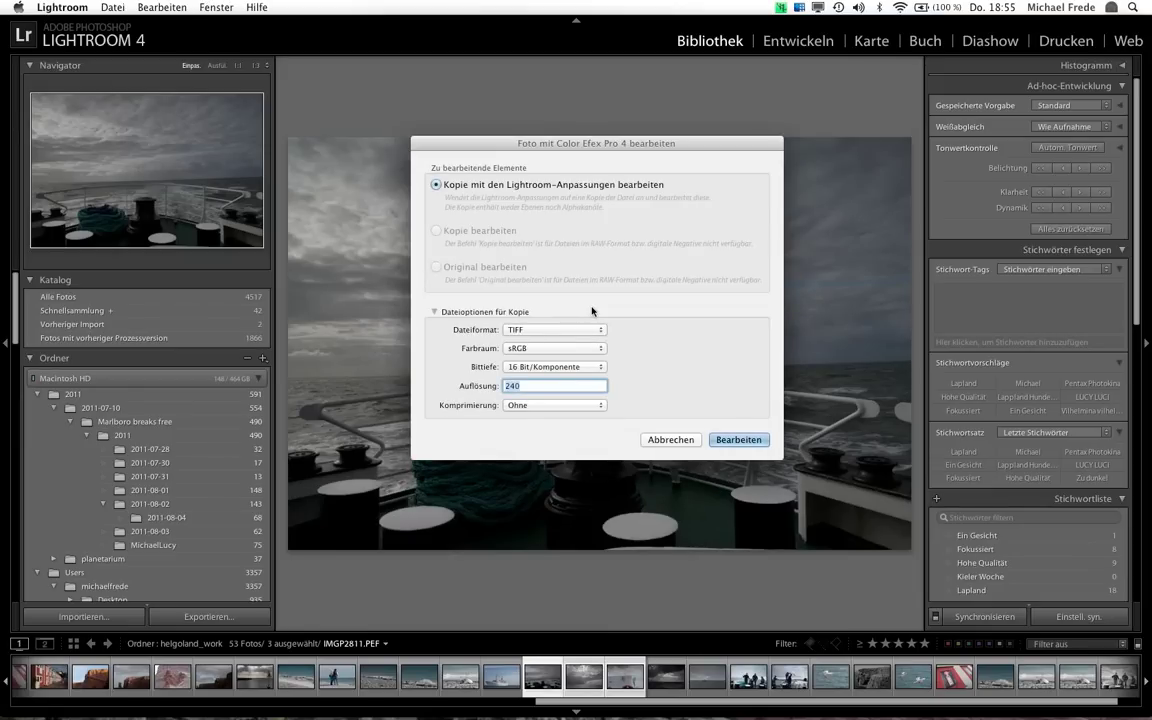
{"action": "left_click", "coordinate": [737, 440]}
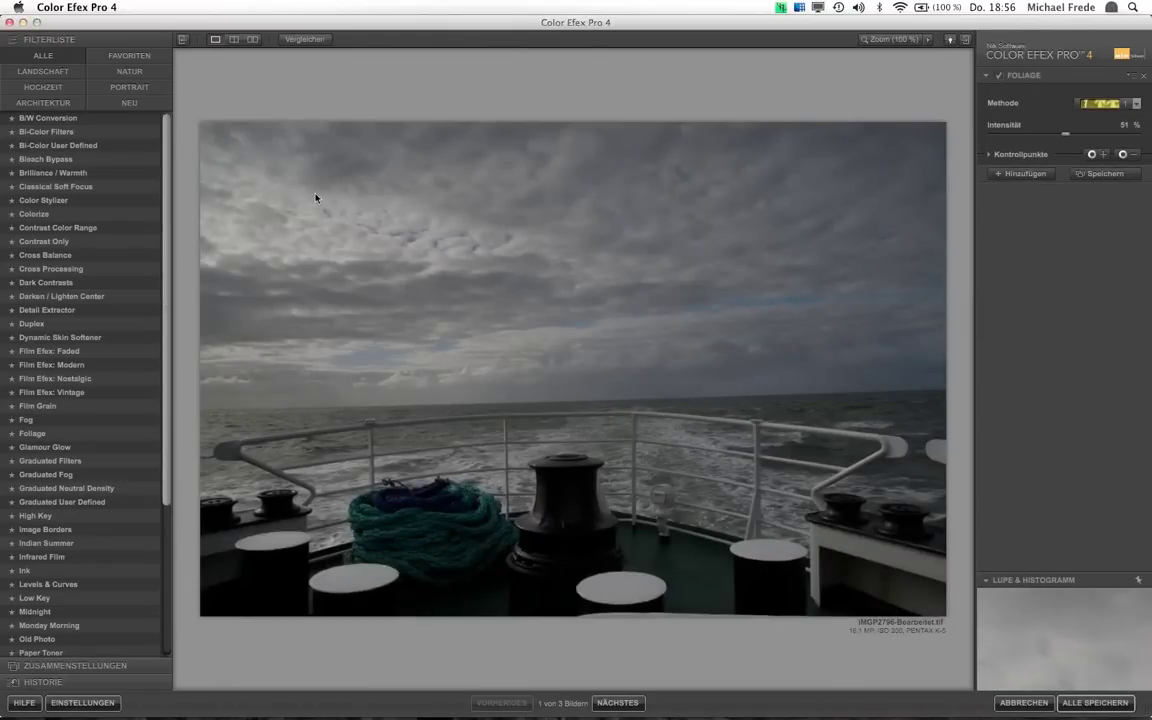
Apply the WILSEDE-HEIDE user recipe to the first ship photo after trying helgoland and Strandbild-1
{"action": "left_click", "coordinate": [48, 665]}
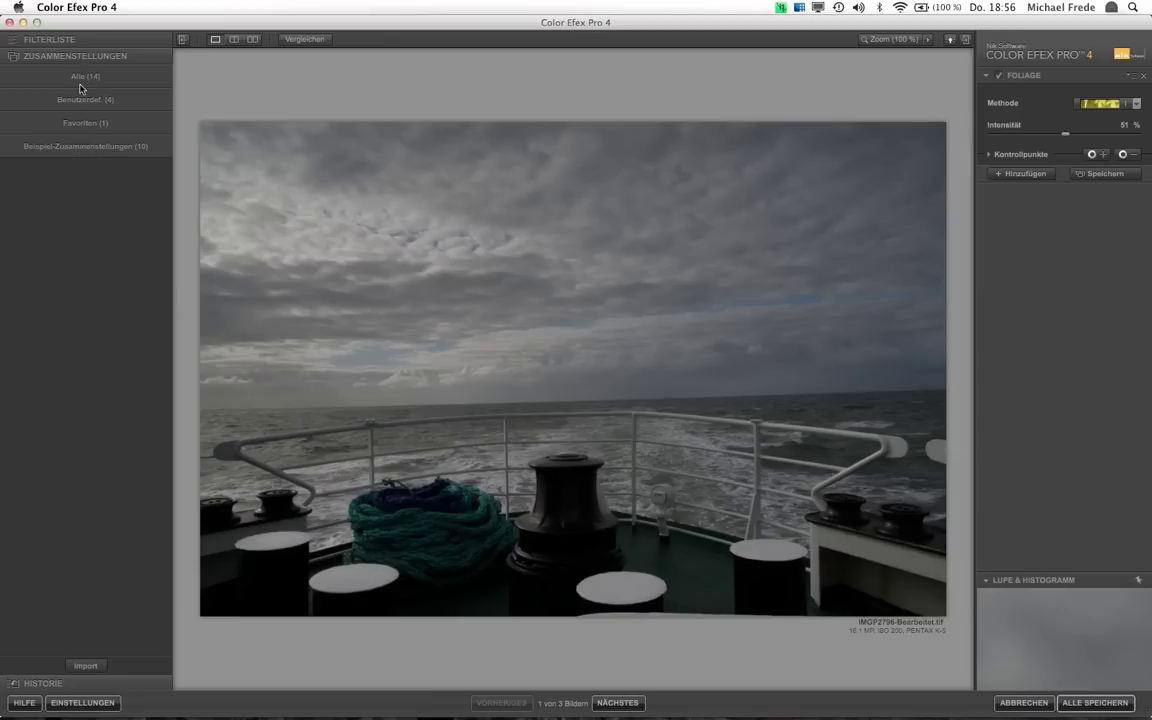
{"action": "left_click", "coordinate": [84, 99]}
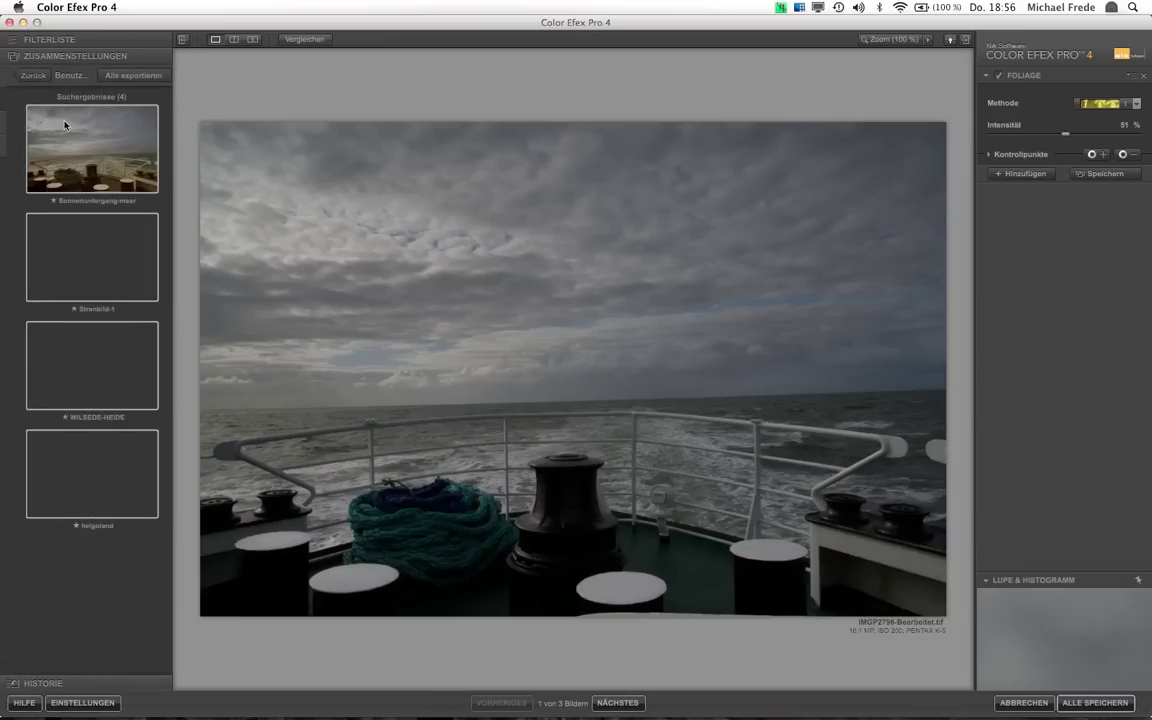
{"action": "mouse_move", "coordinate": [86, 474]}
{"action": "left_click", "coordinate": [99, 483]}
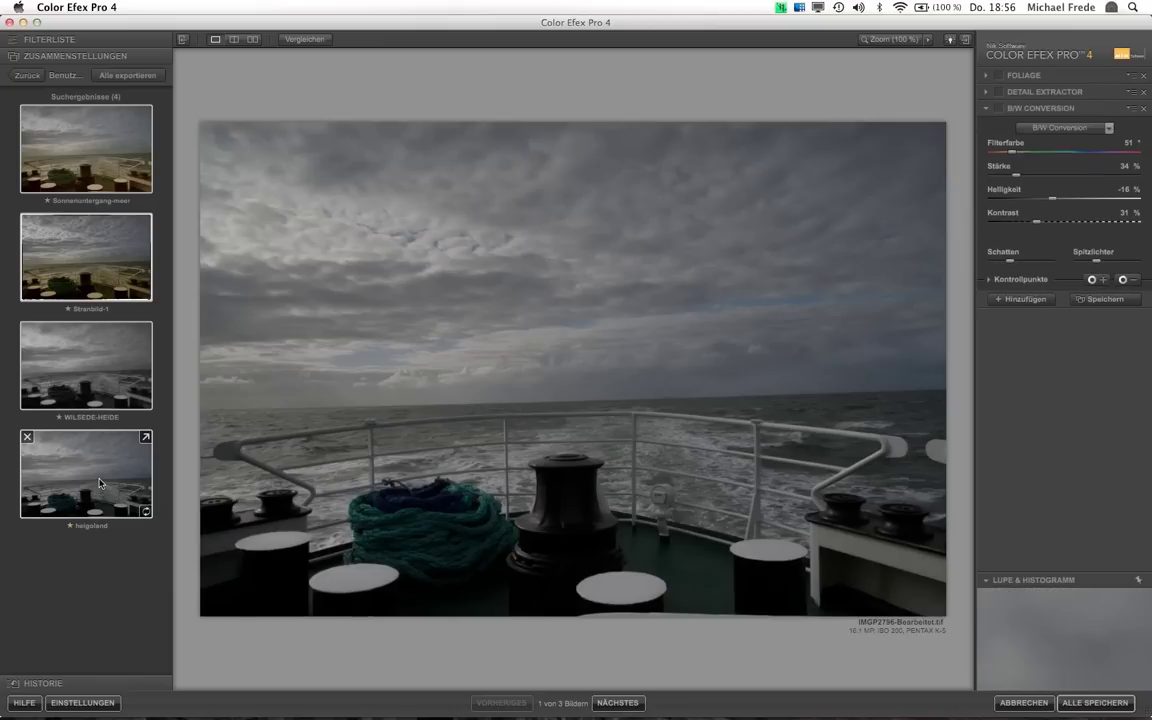
{"action": "left_click", "coordinate": [91, 366]}
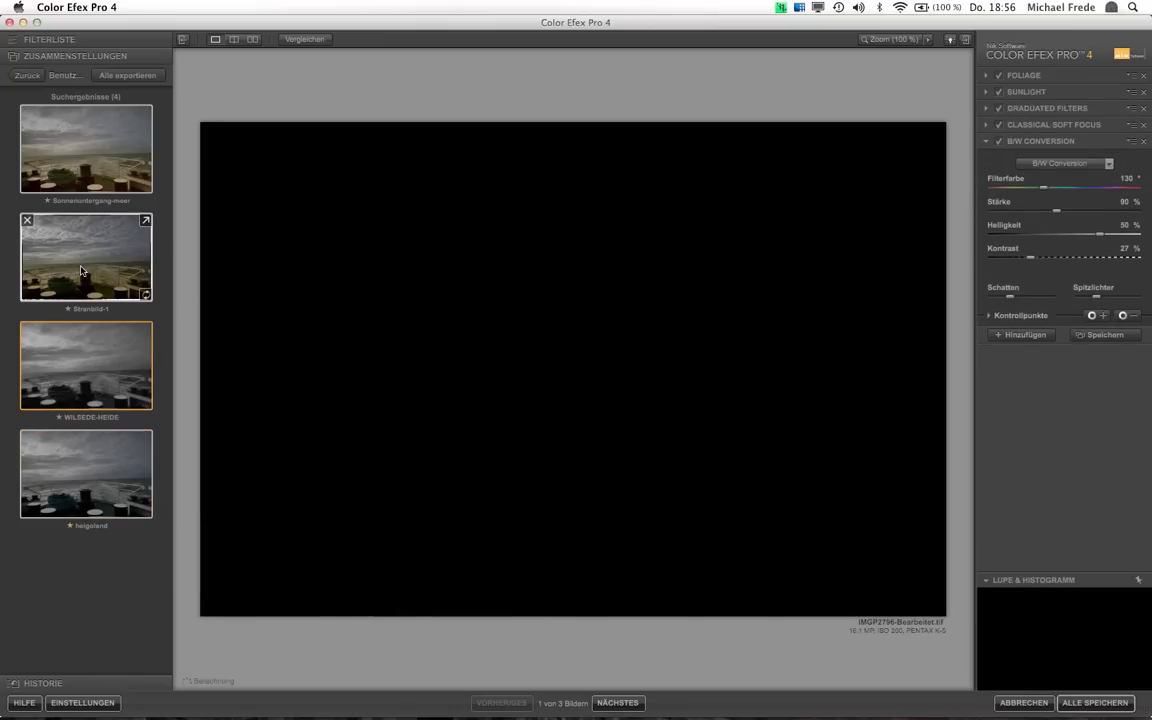
{"action": "left_click", "coordinate": [78, 255]}
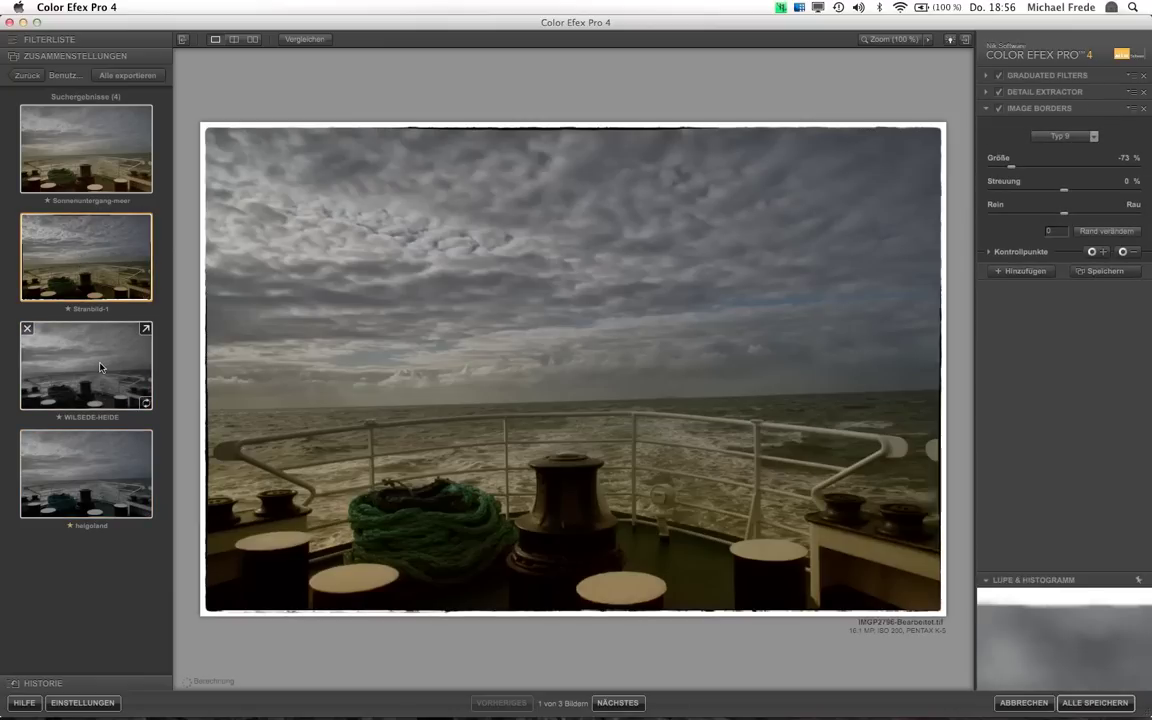
{"action": "left_click", "coordinate": [99, 370]}
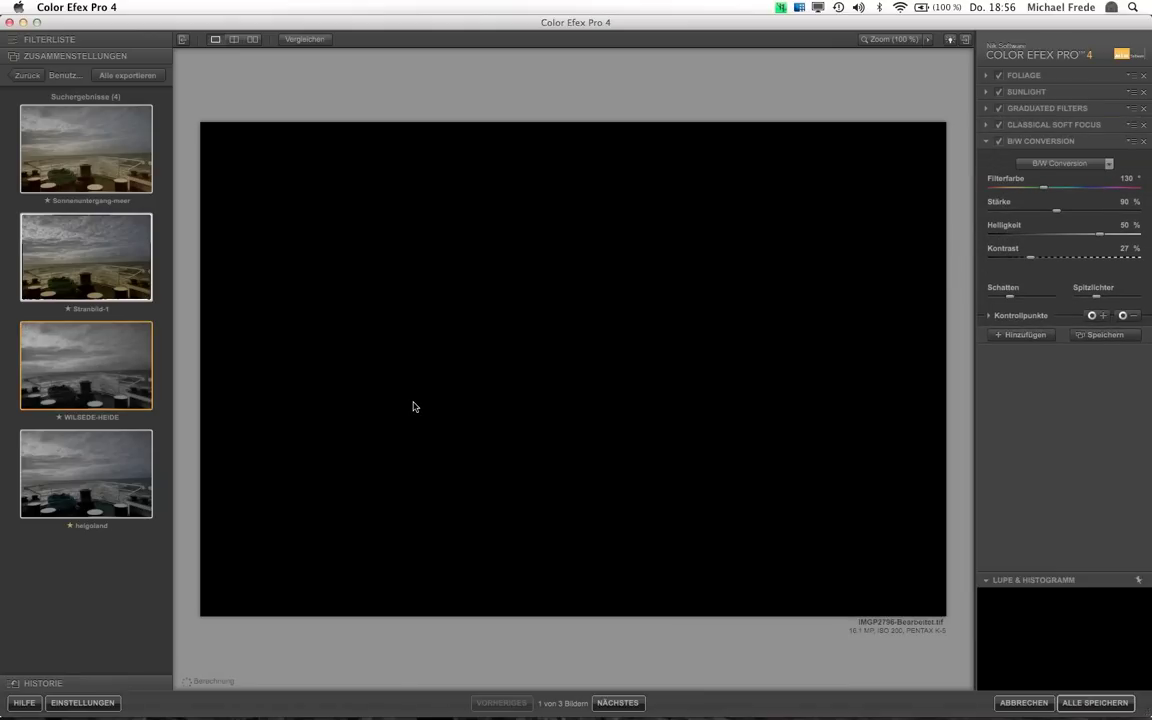
Advance to the second ship photo, then quit Color Efex Pro 4 without saving
{"action": "left_click", "coordinate": [621, 709]}
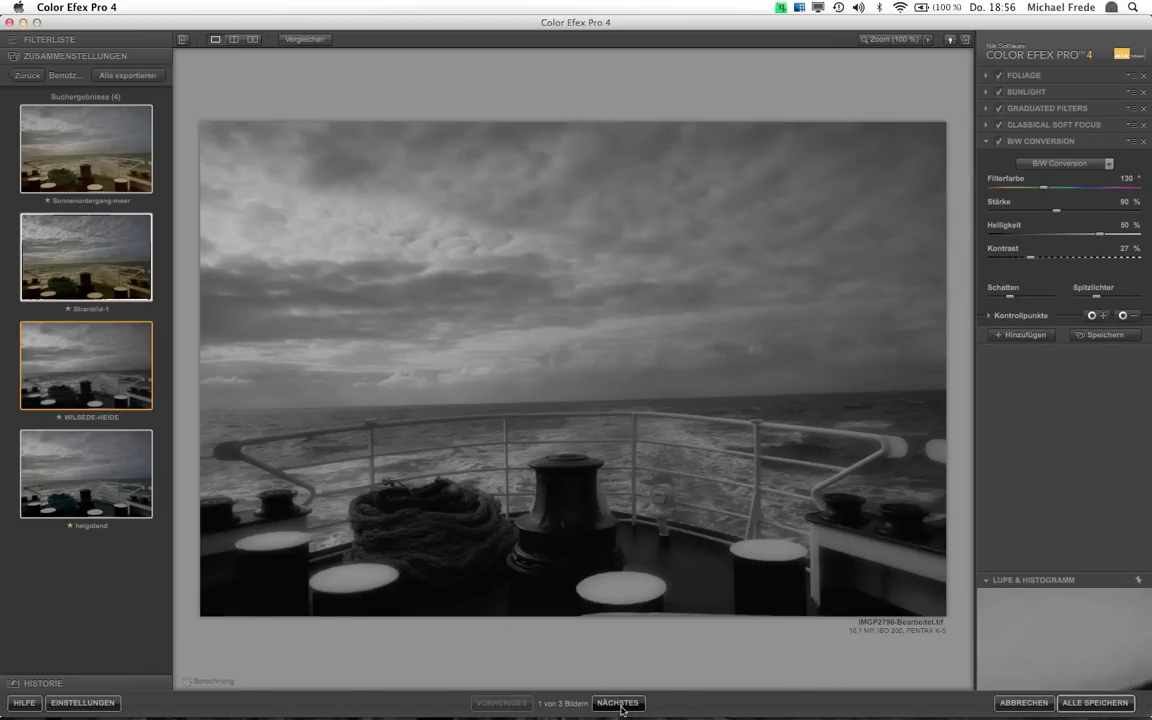
{"action": "left_click", "coordinate": [621, 709]}
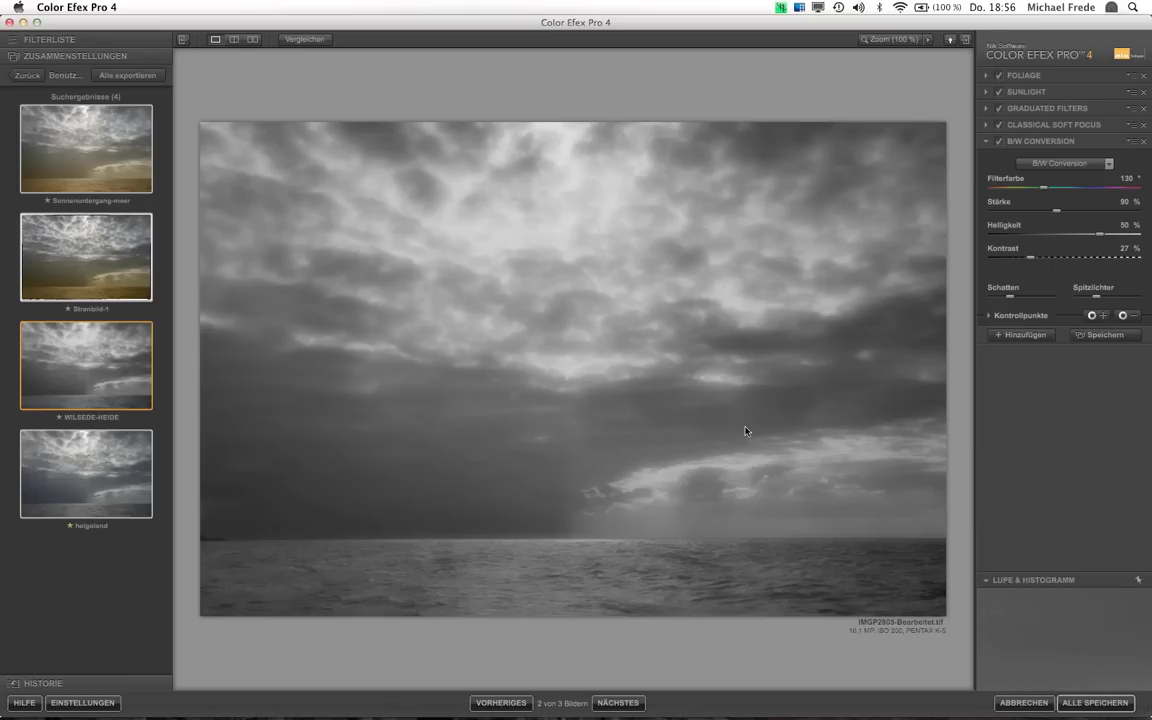
{"action": "left_click", "coordinate": [1031, 708]}
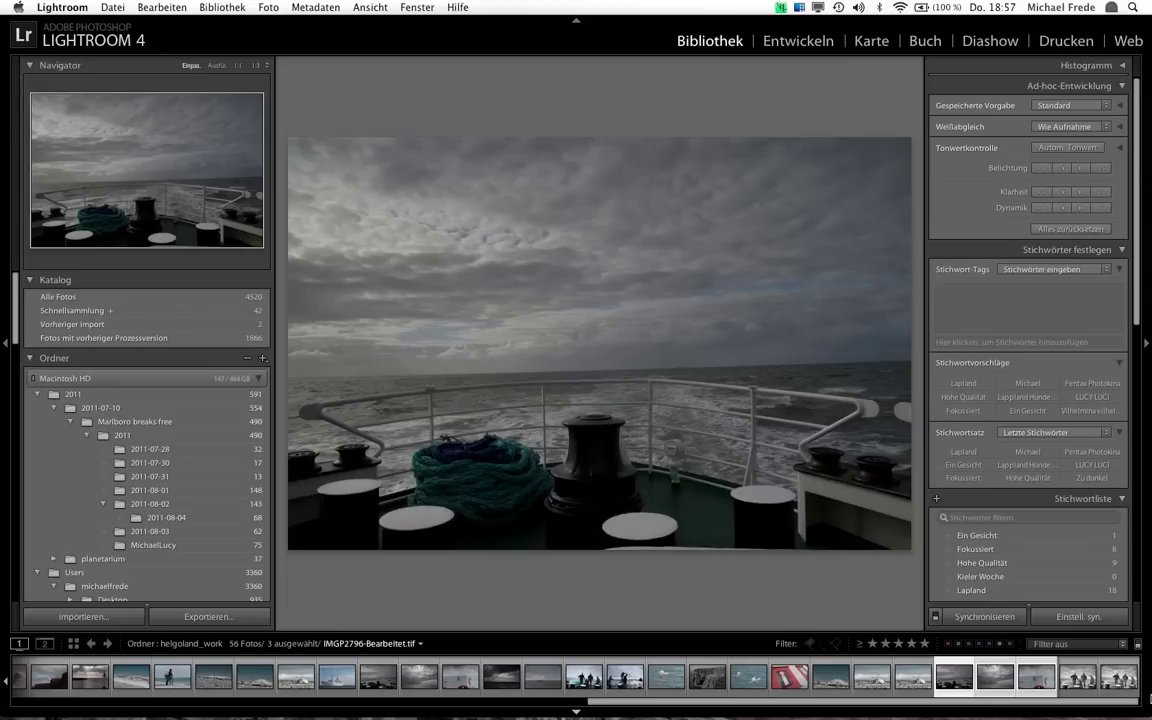
Leave the Lightroom 4 library with its three selected ship photos and switch to the webinar control app
{"action": "left_click", "coordinate": [1088, 700]}
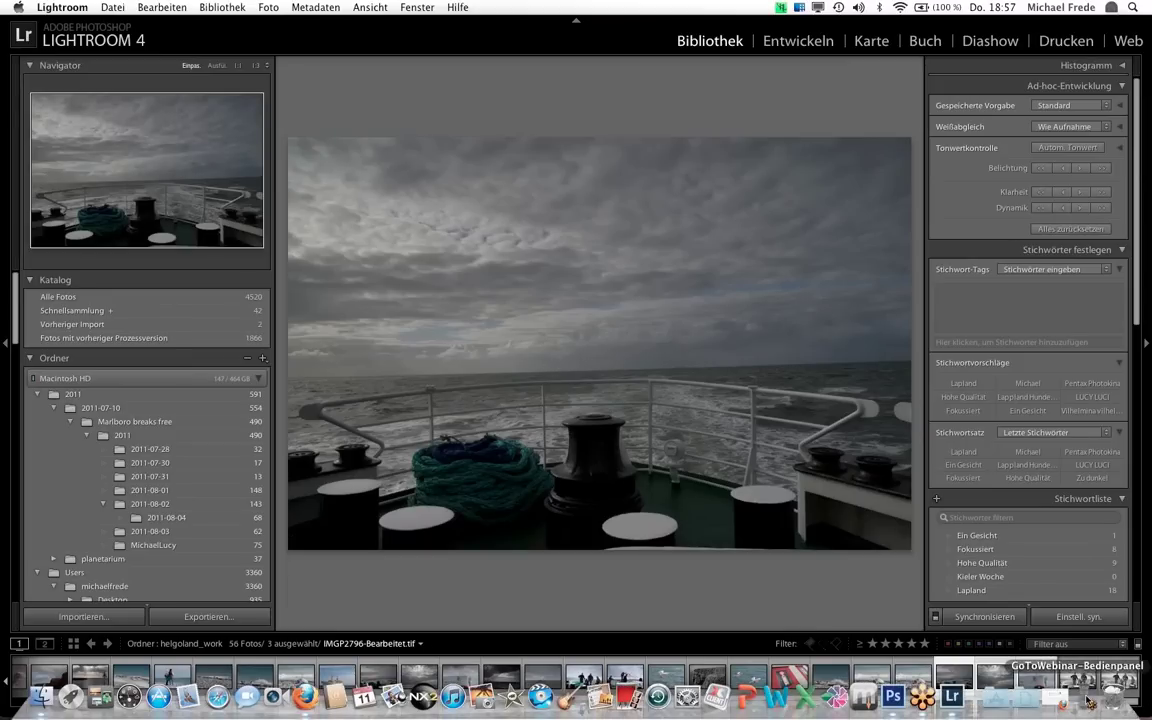
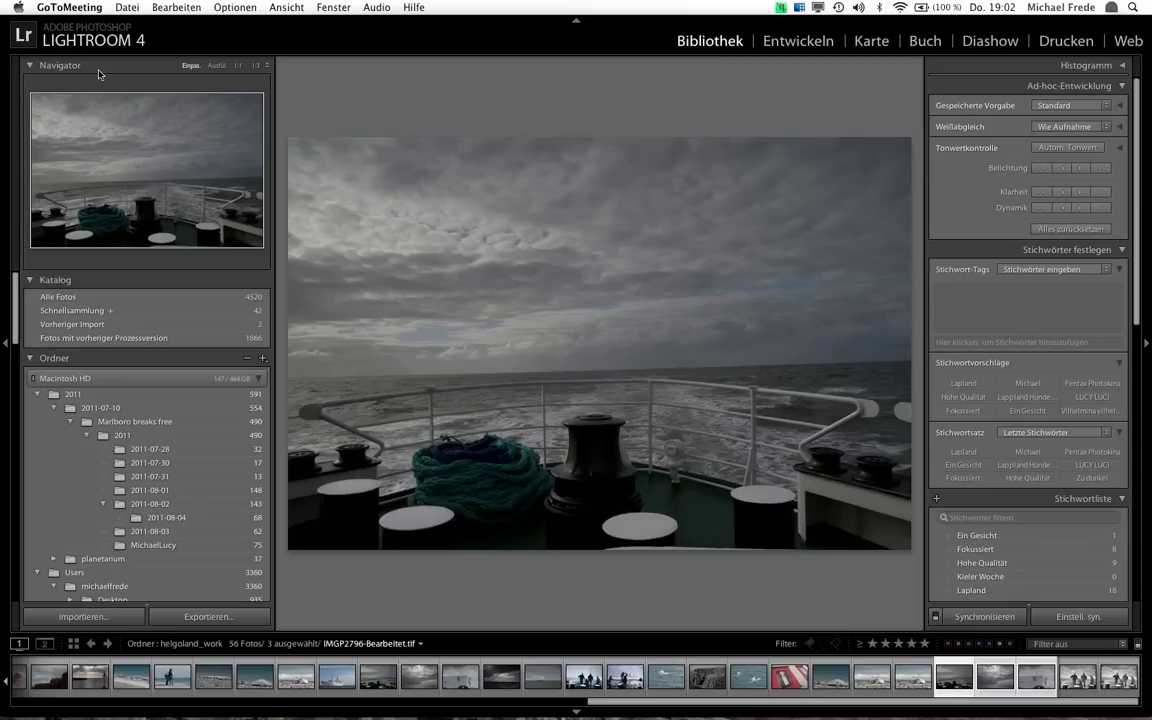
Open the Zusatzmodul-Manager from Lightroom's Datei menu
{"action": "left_click", "coordinate": [315, 85]}
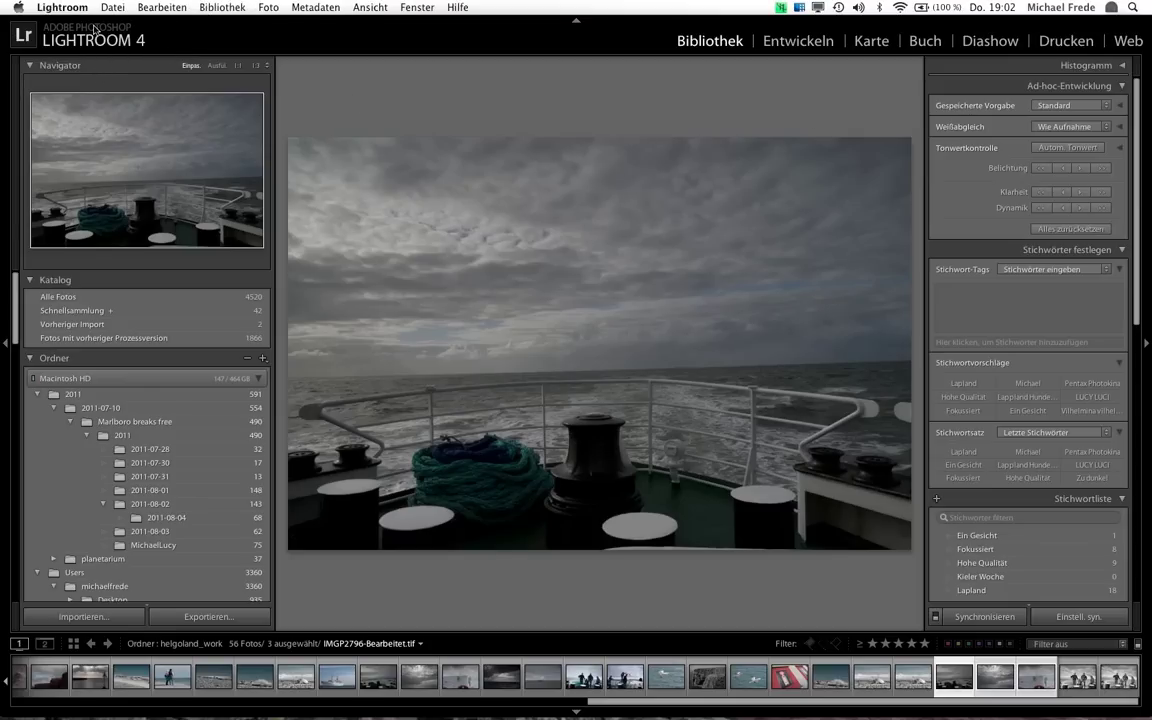
{"action": "left_click", "coordinate": [113, 7]}
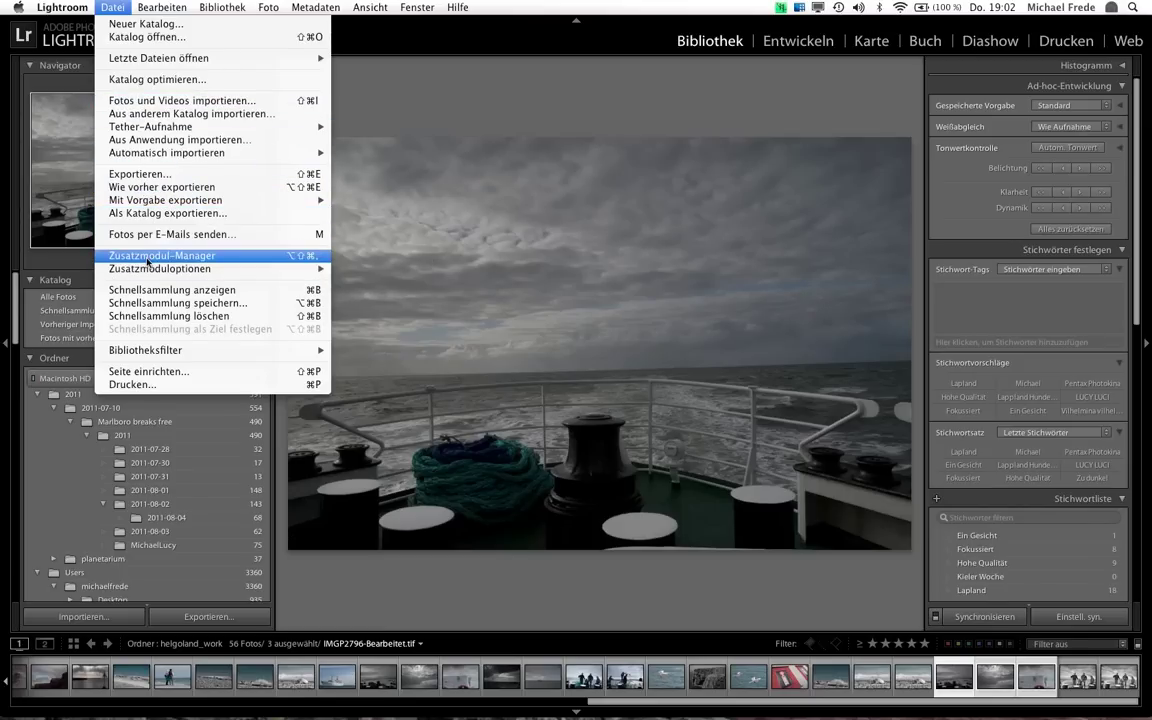
{"action": "left_click", "coordinate": [147, 258]}
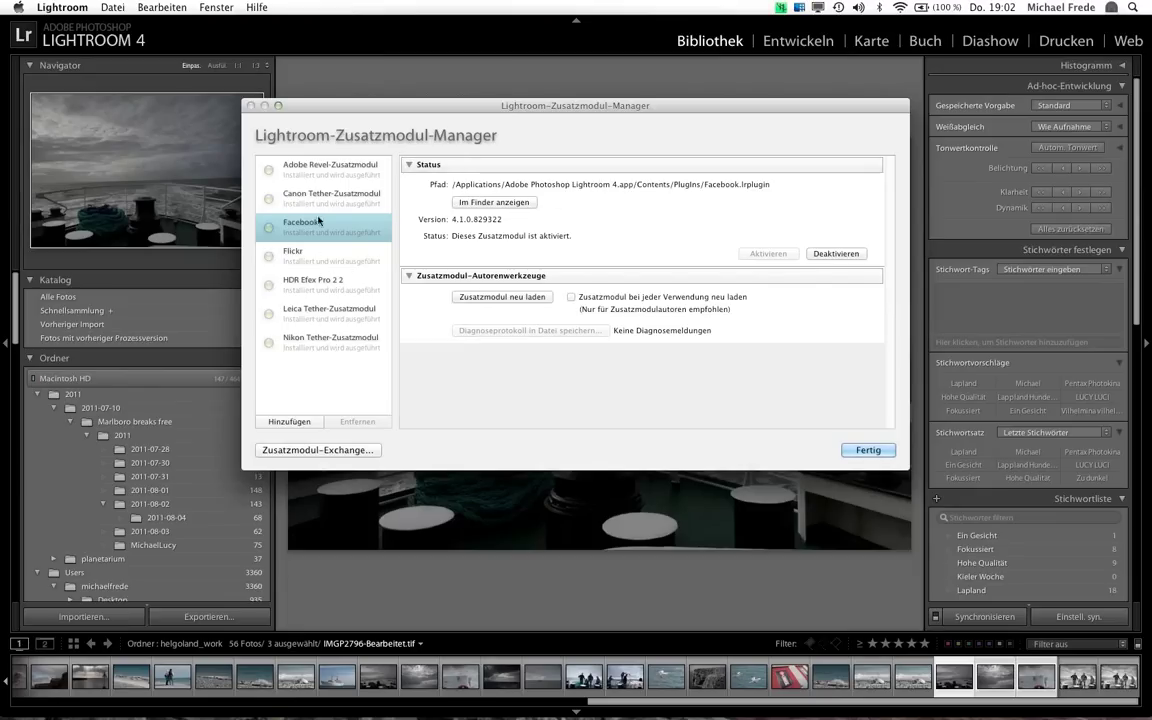
Shift the plug-in manager left to review the plug-ins, then close it with Fertig
{"action": "left_click_drag", "start_coordinate": [784, 107], "coordinate": [659, 107]}
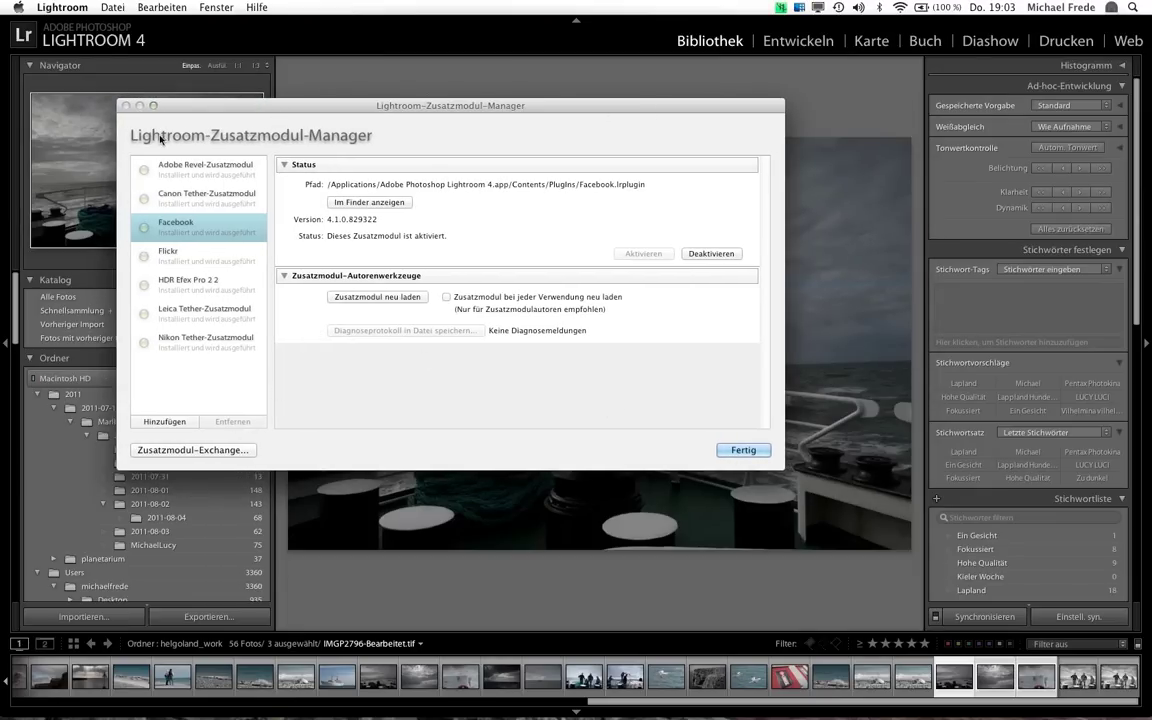
{"action": "left_click", "coordinate": [735, 451]}
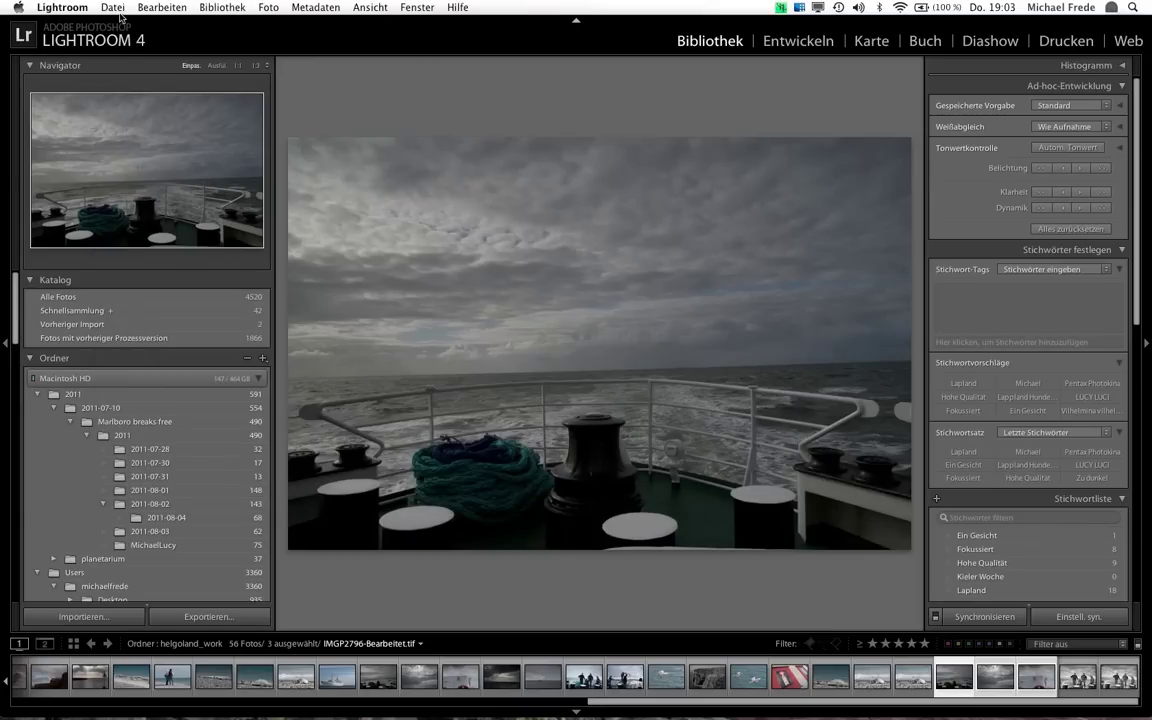
{"action": "left_click", "coordinate": [113, 8]}
{"action": "mouse_move", "coordinate": [62, 7]}
{"action": "left_click", "coordinate": [66, 45]}
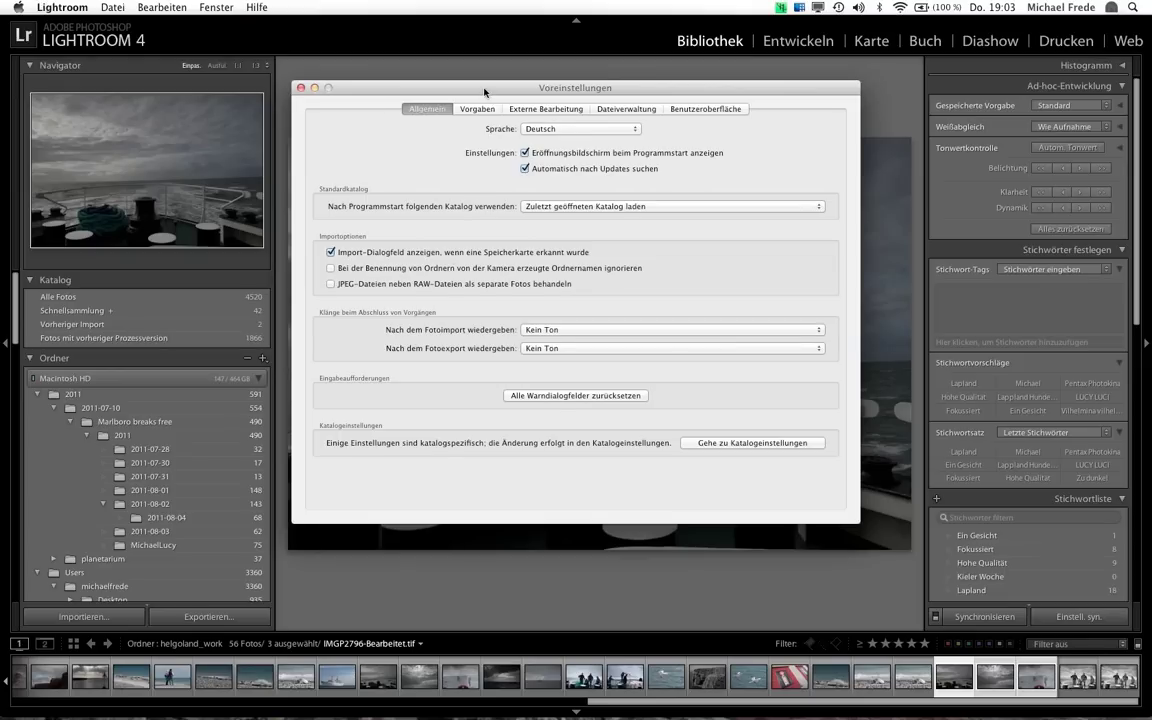
{"action": "left_click_drag", "start_coordinate": [439, 86], "coordinate": [271, 62]}
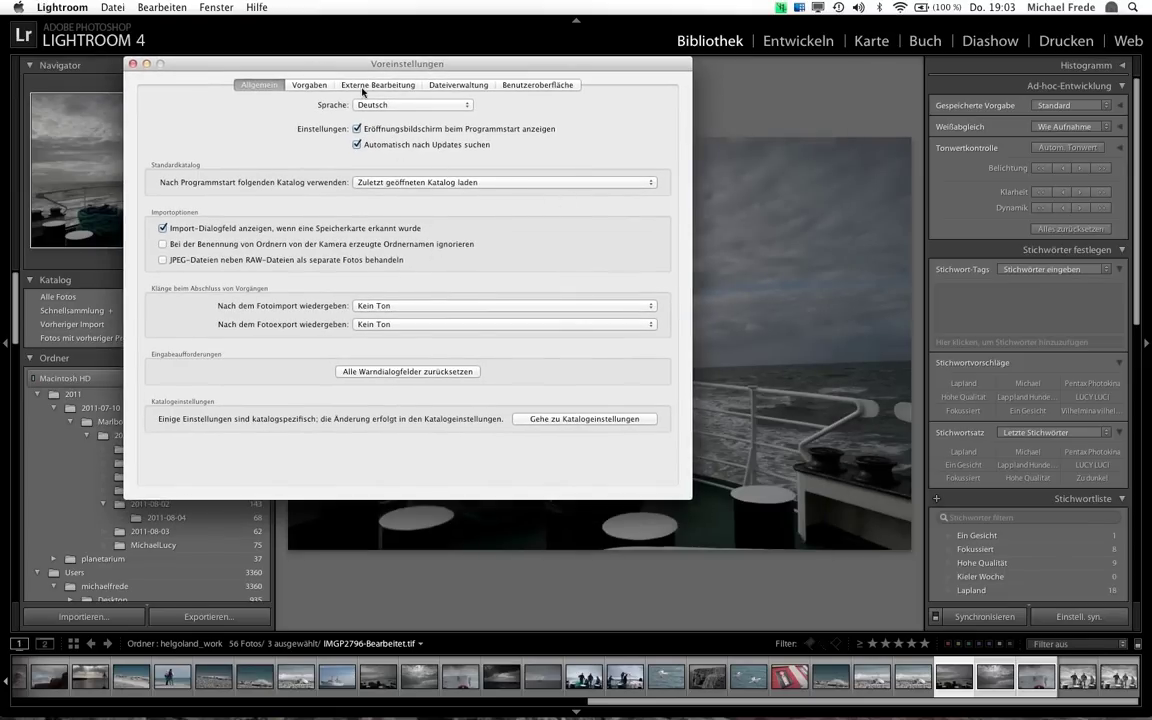
{"action": "left_click", "coordinate": [322, 86]}
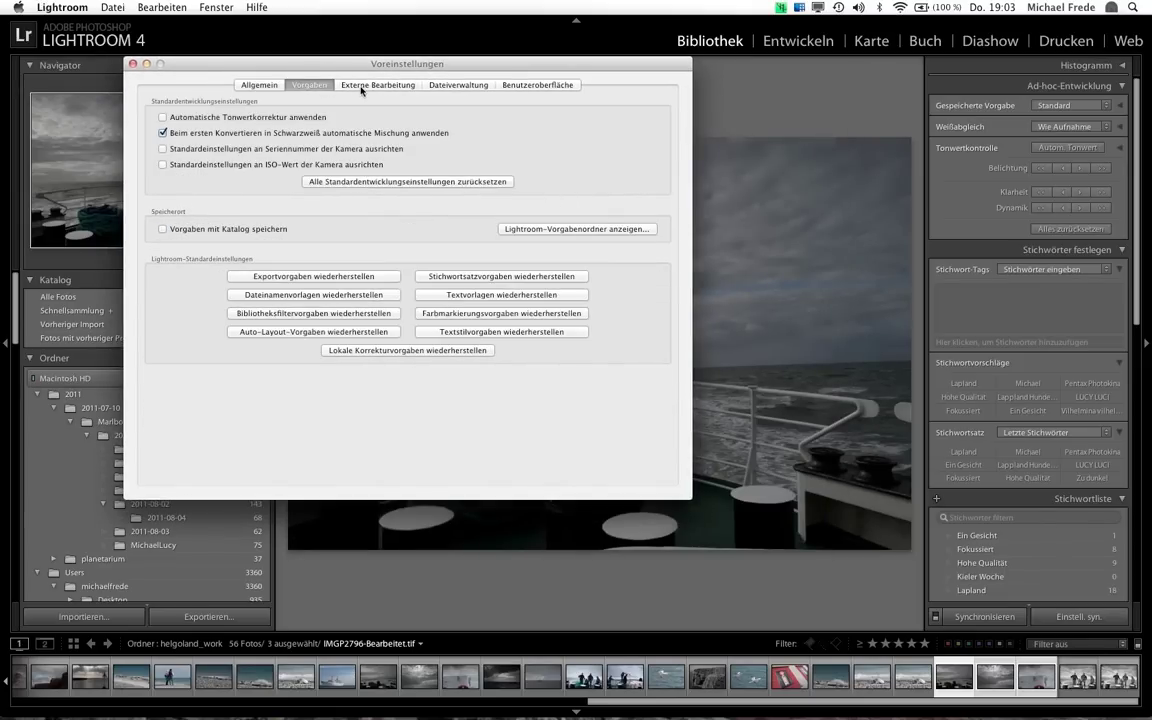
{"action": "left_click", "coordinate": [340, 86]}
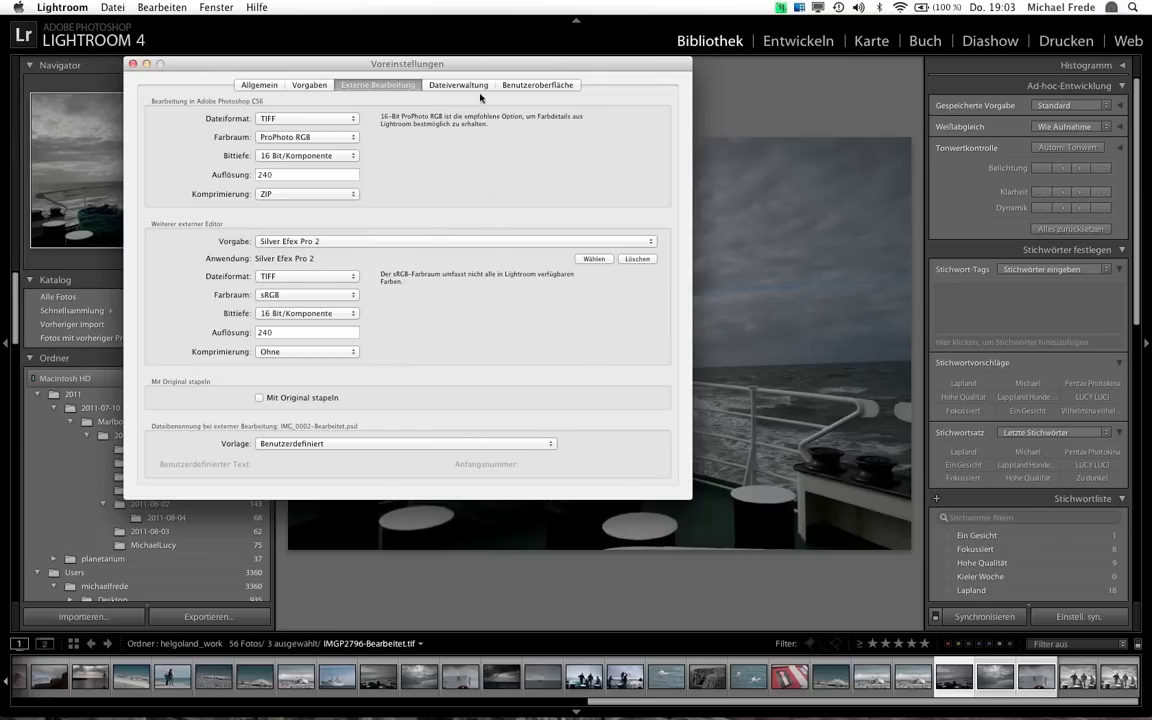
{"action": "left_click", "coordinate": [133, 63]}
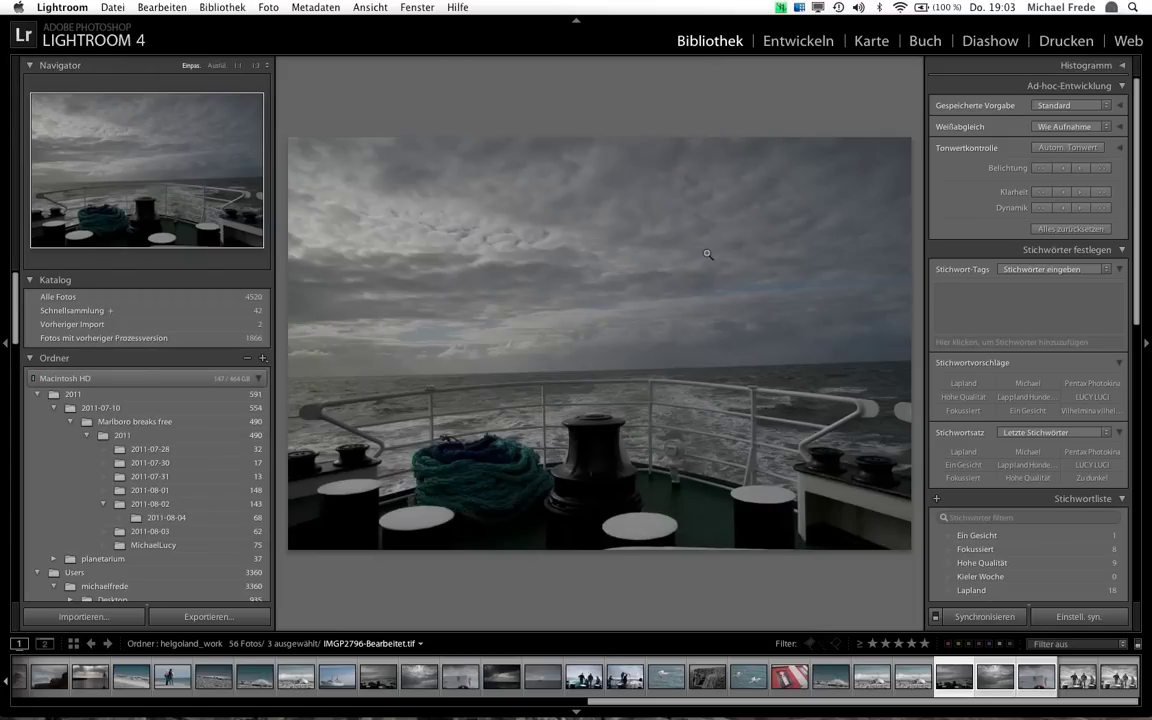